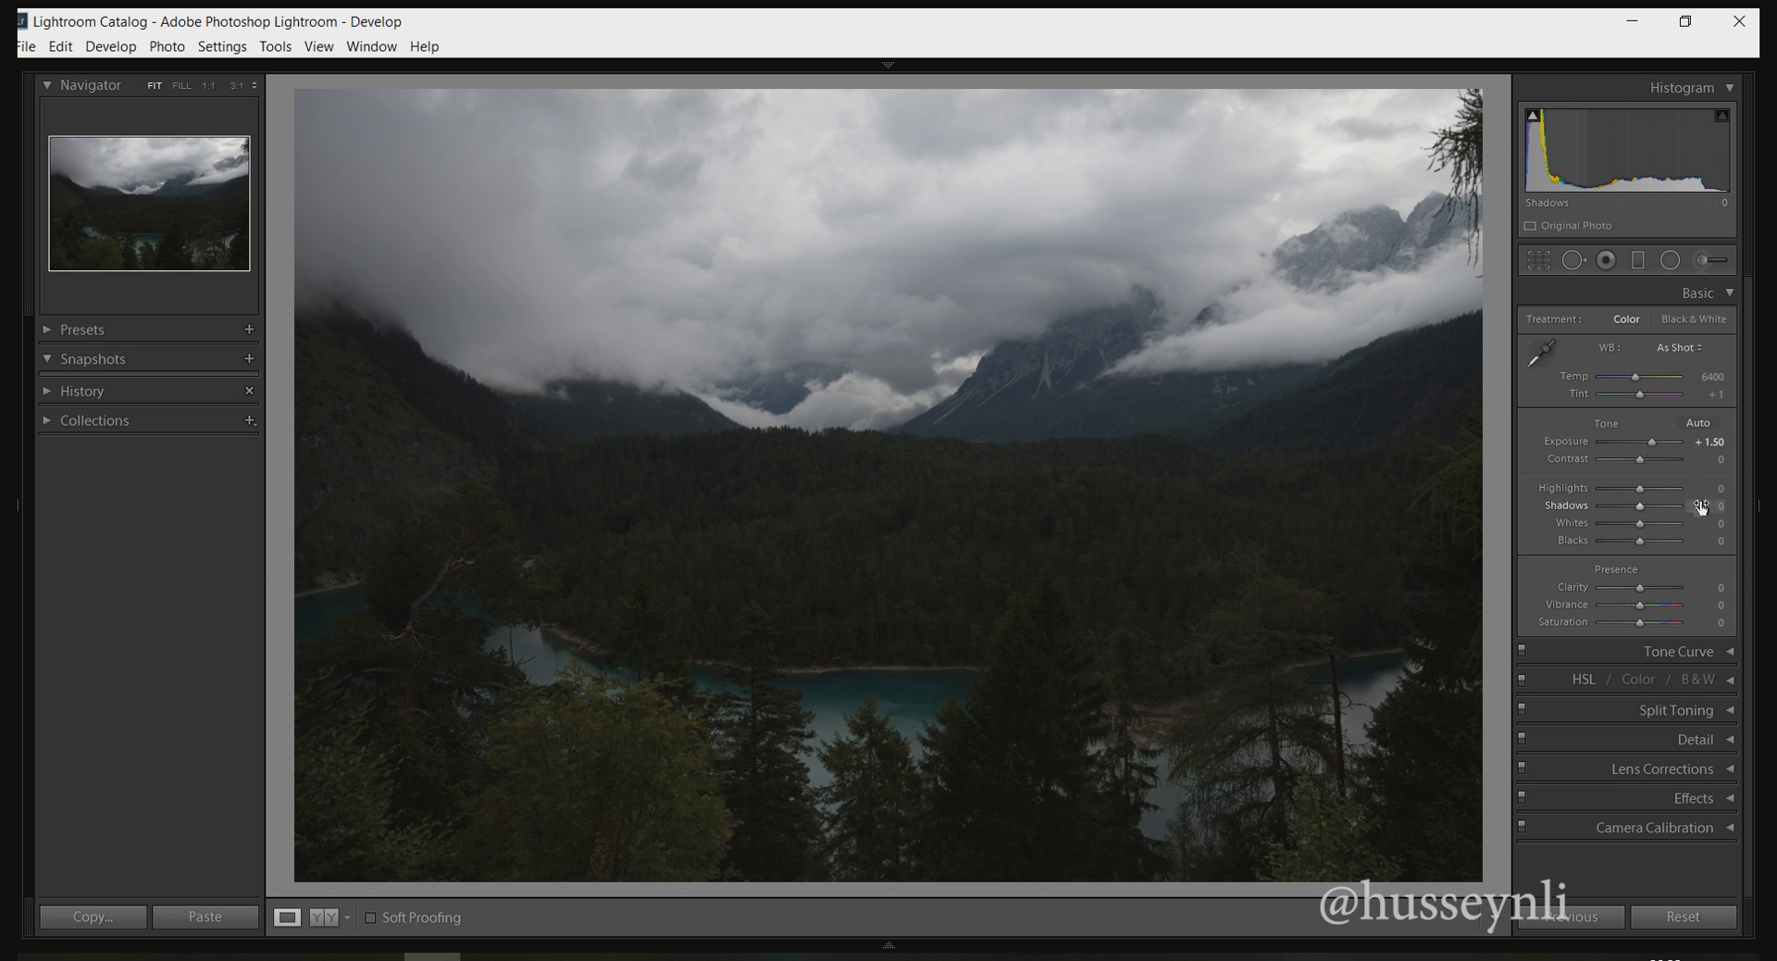
# Raise the shadows to +91 and compare the edit with the originally imported photo through the edit history.
pyautogui.moveTo(1702, 509); pyautogui.dragTo(1776, 511)
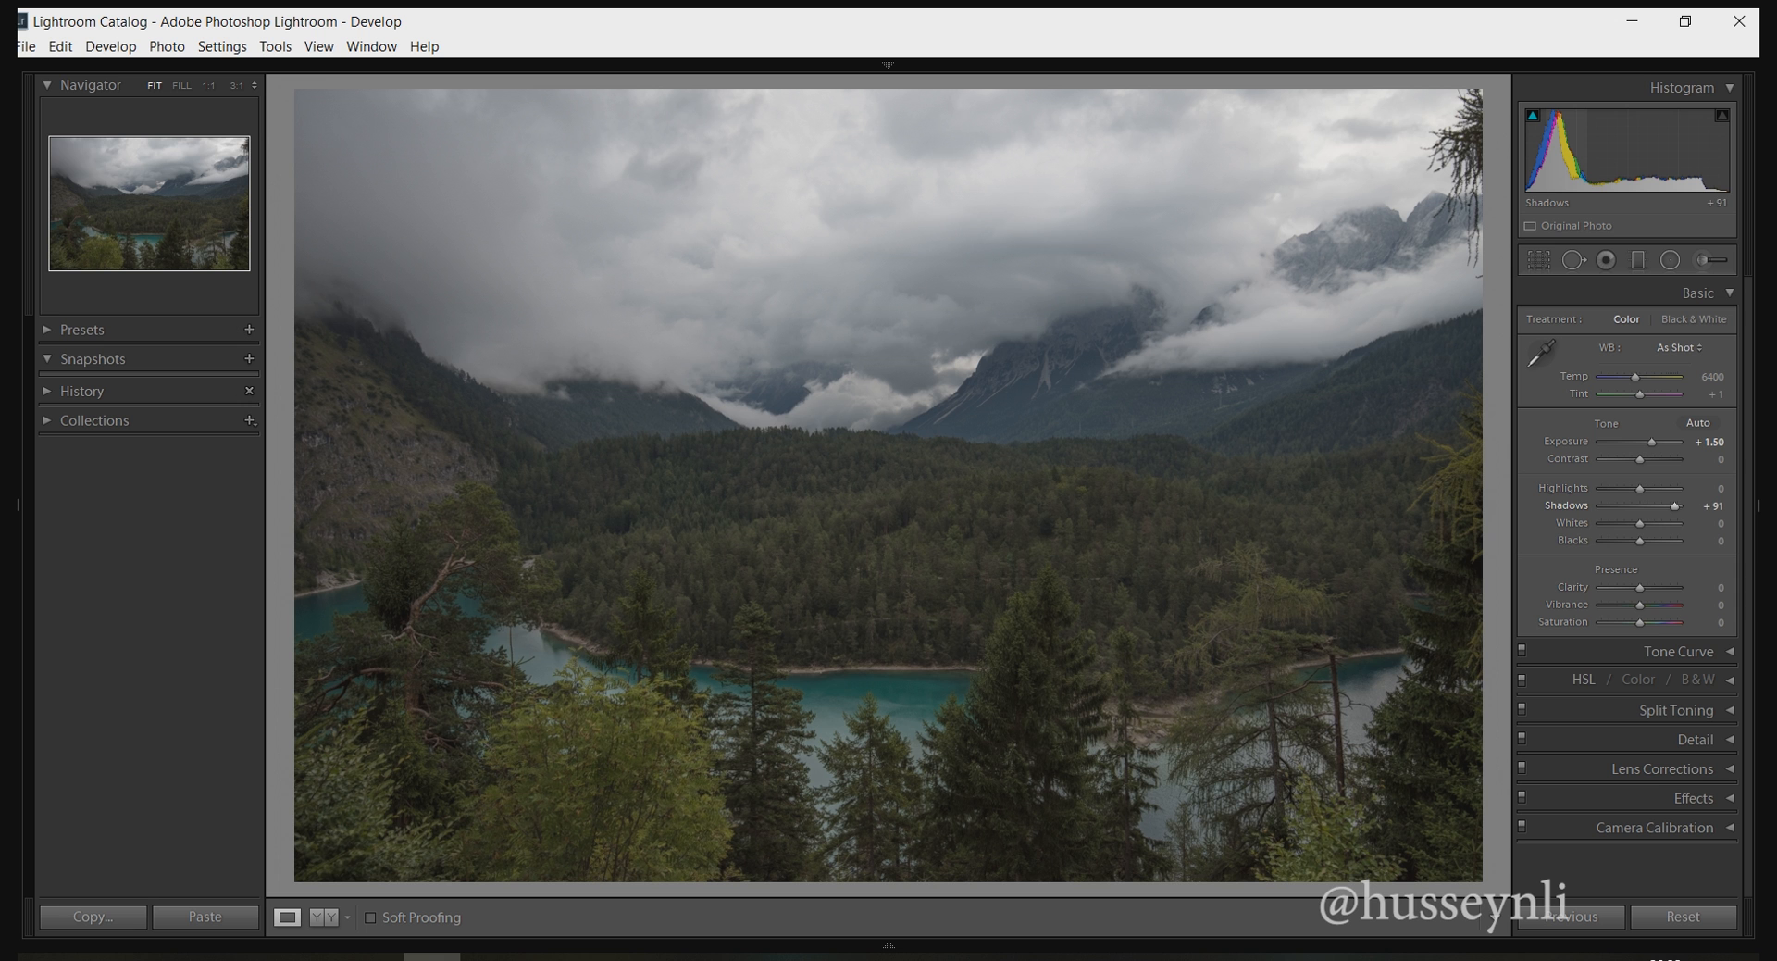
pyautogui.click(130, 394)
pyautogui.click(149, 486)
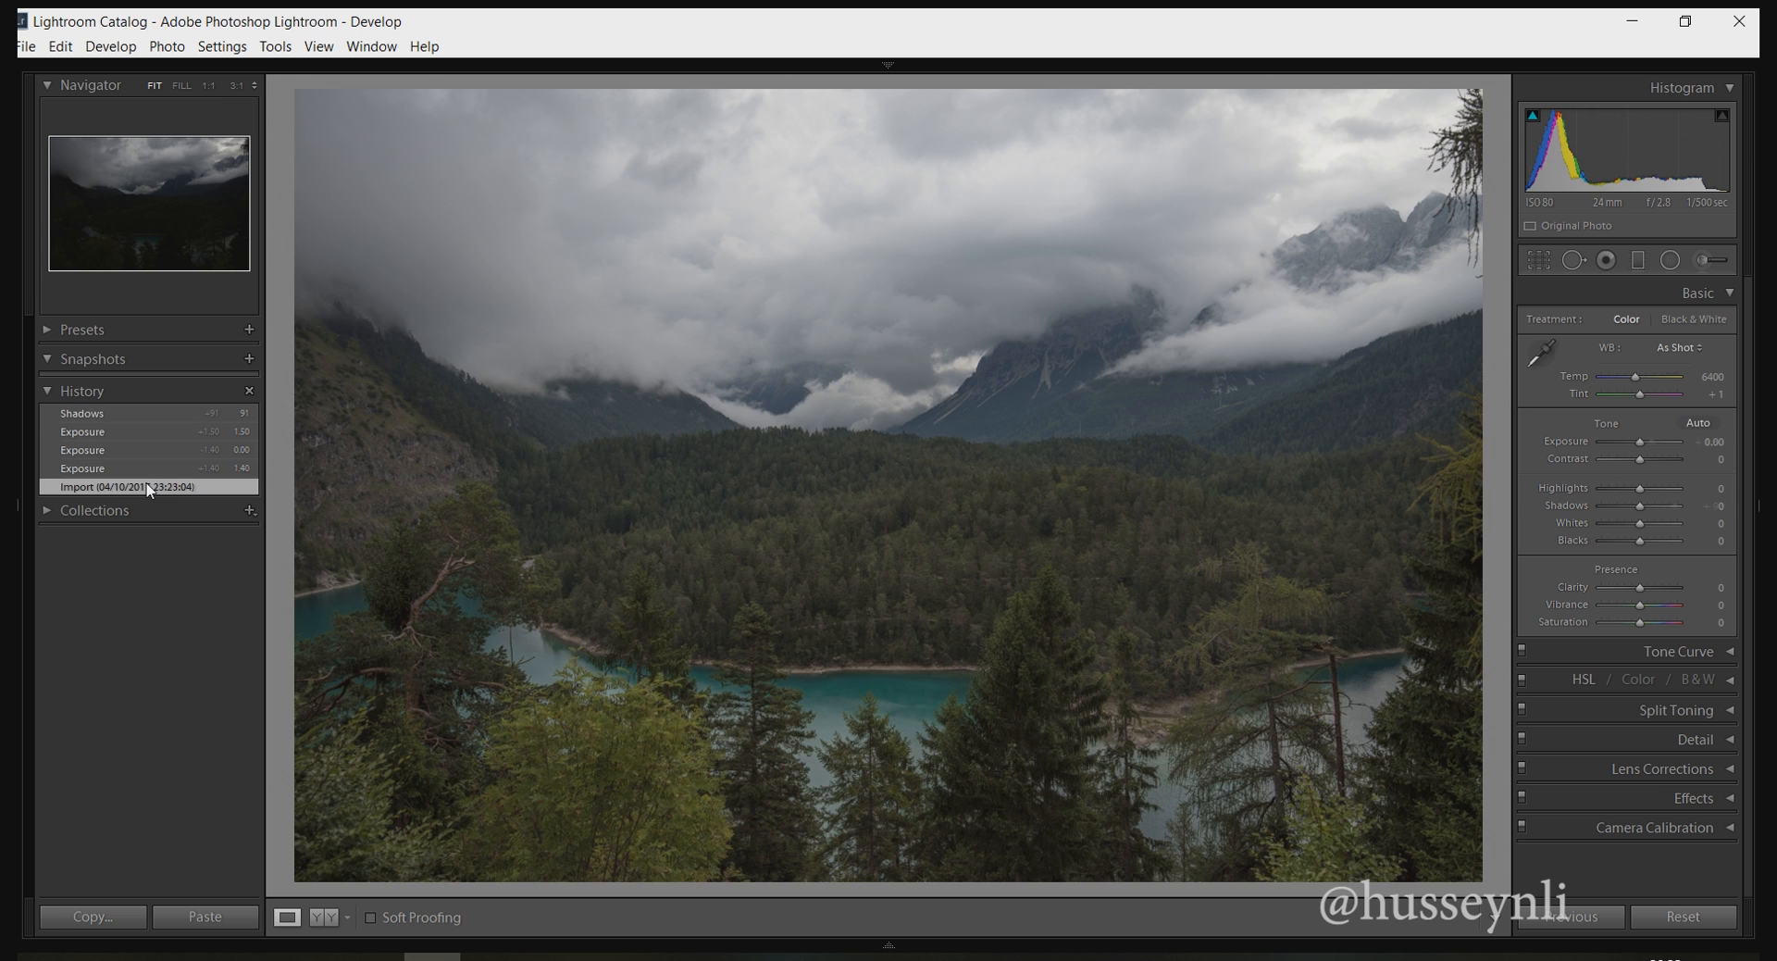
pyautogui.click(147, 414)
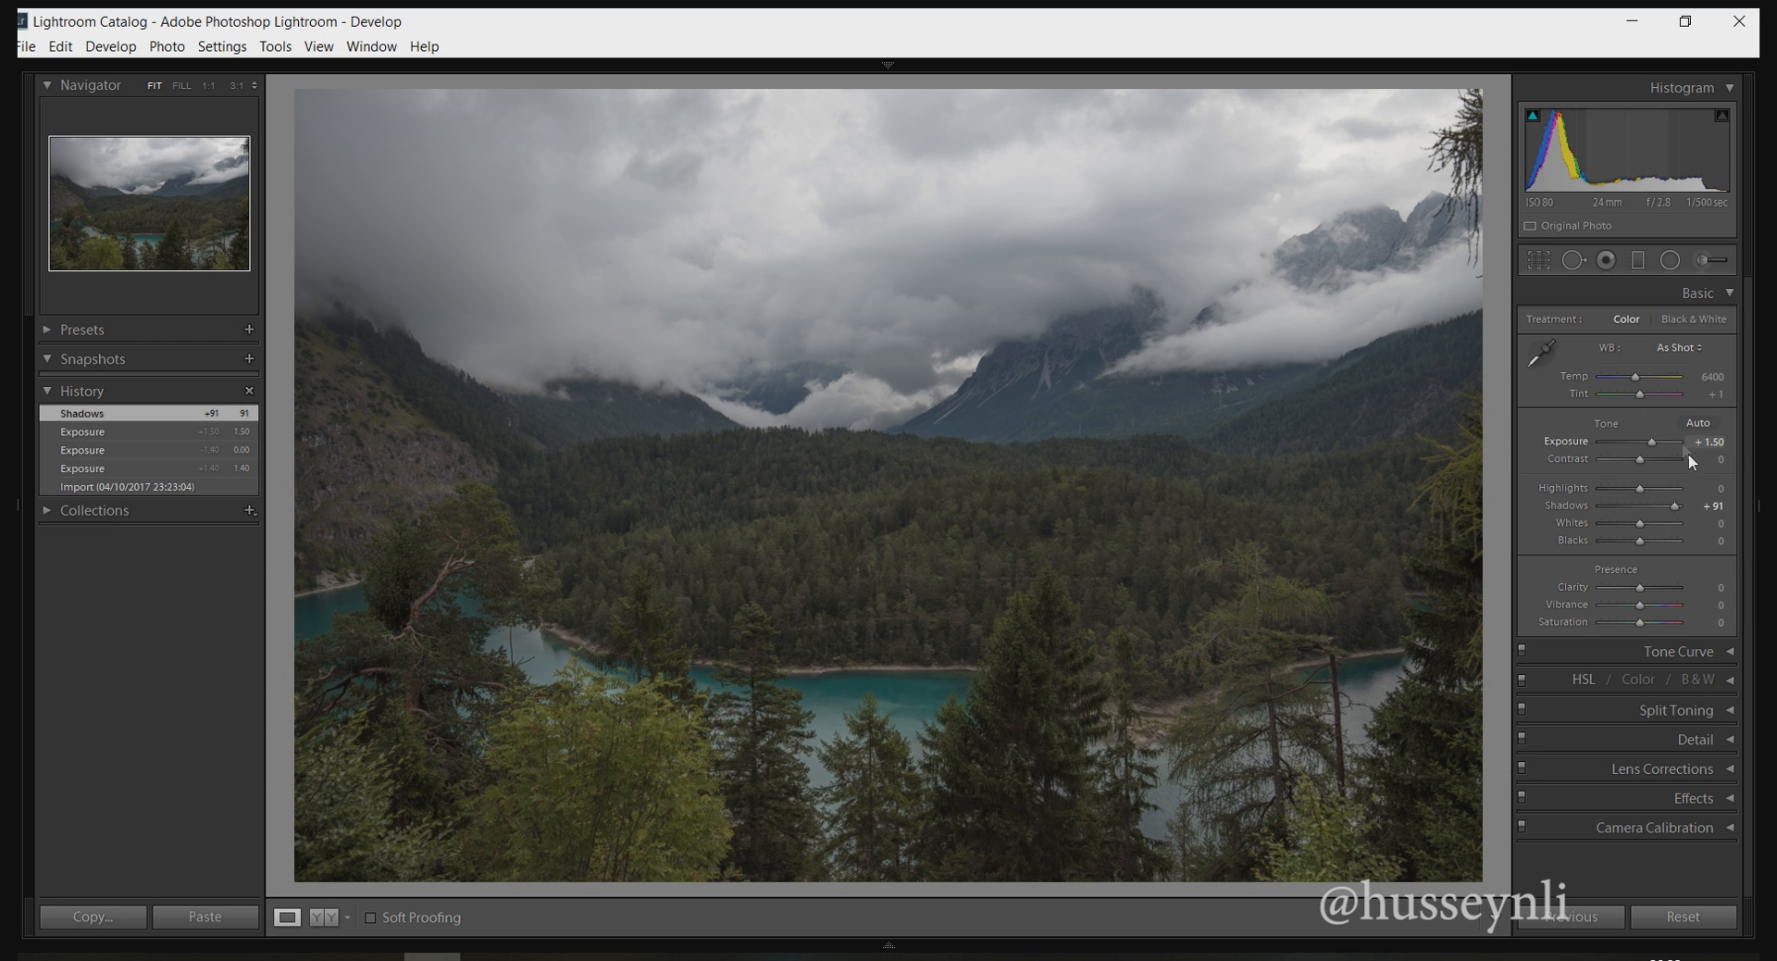
# Set the highlights to -84 and the contrast to +30, comparing the photo before and after the contrast edit.
pyautogui.moveTo(1708, 493); pyautogui.dragTo(1609, 488)
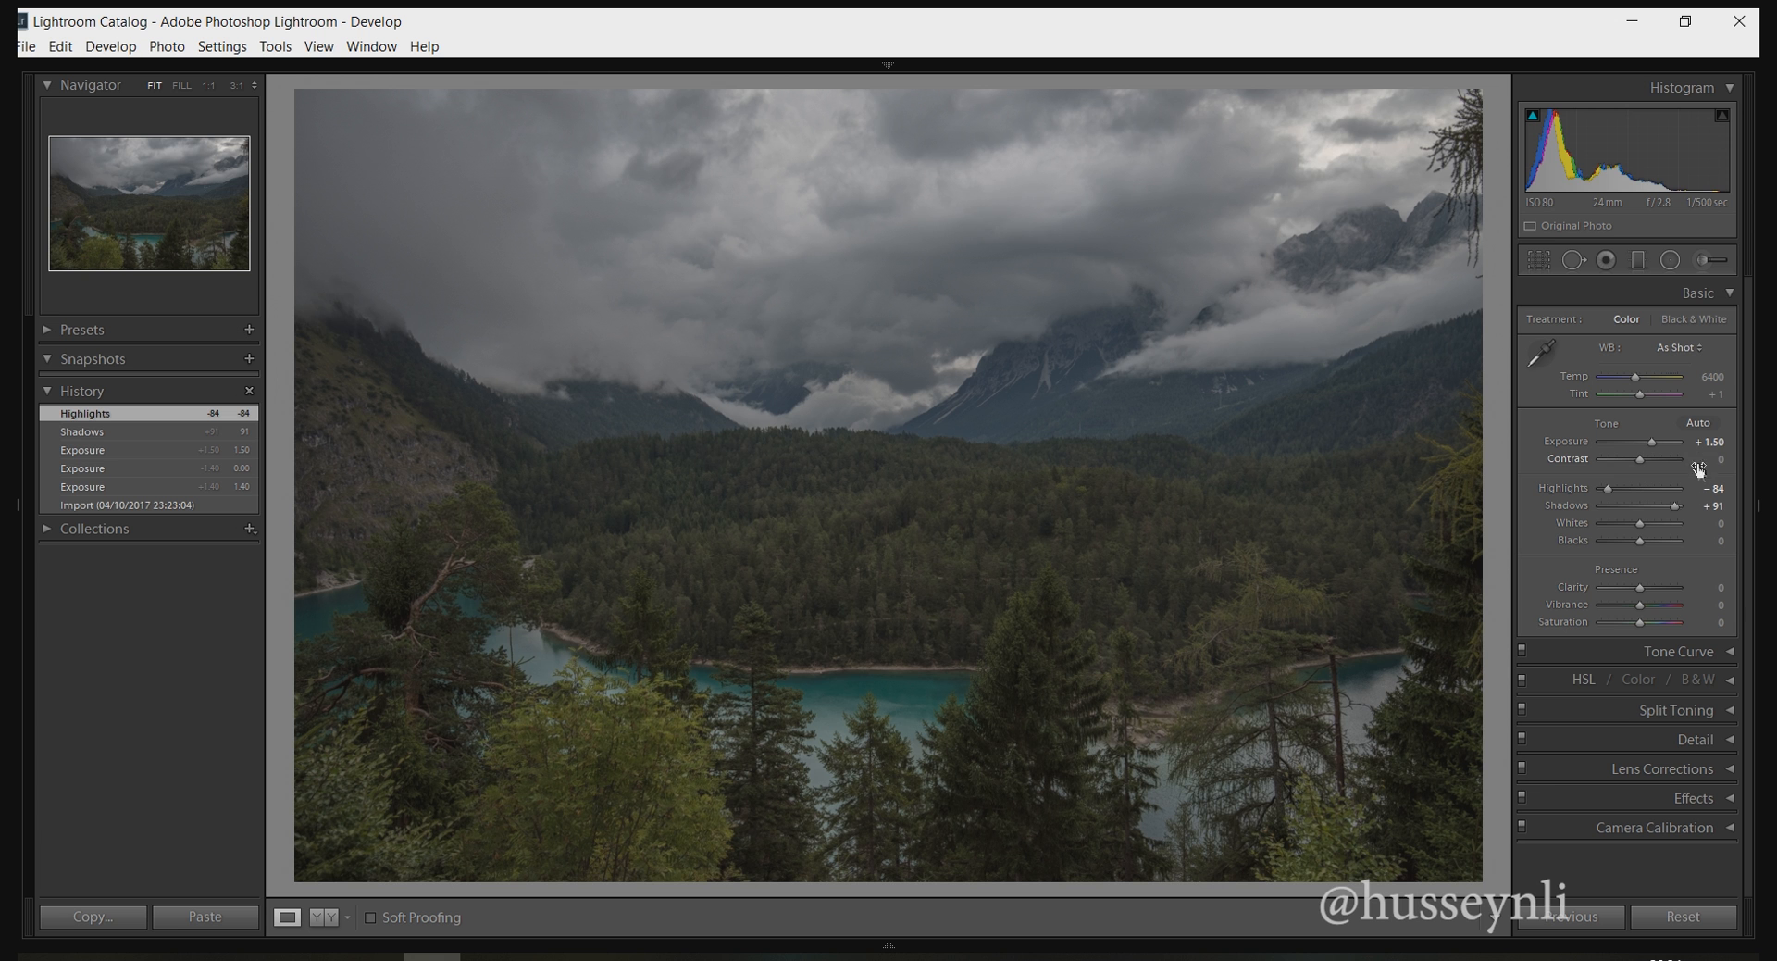
pyautogui.moveTo(1703, 463)
pyautogui.mouseDown()
pyautogui.moveTo(1726, 463)
pyautogui.moveTo(1707, 466)
pyautogui.mouseUp()
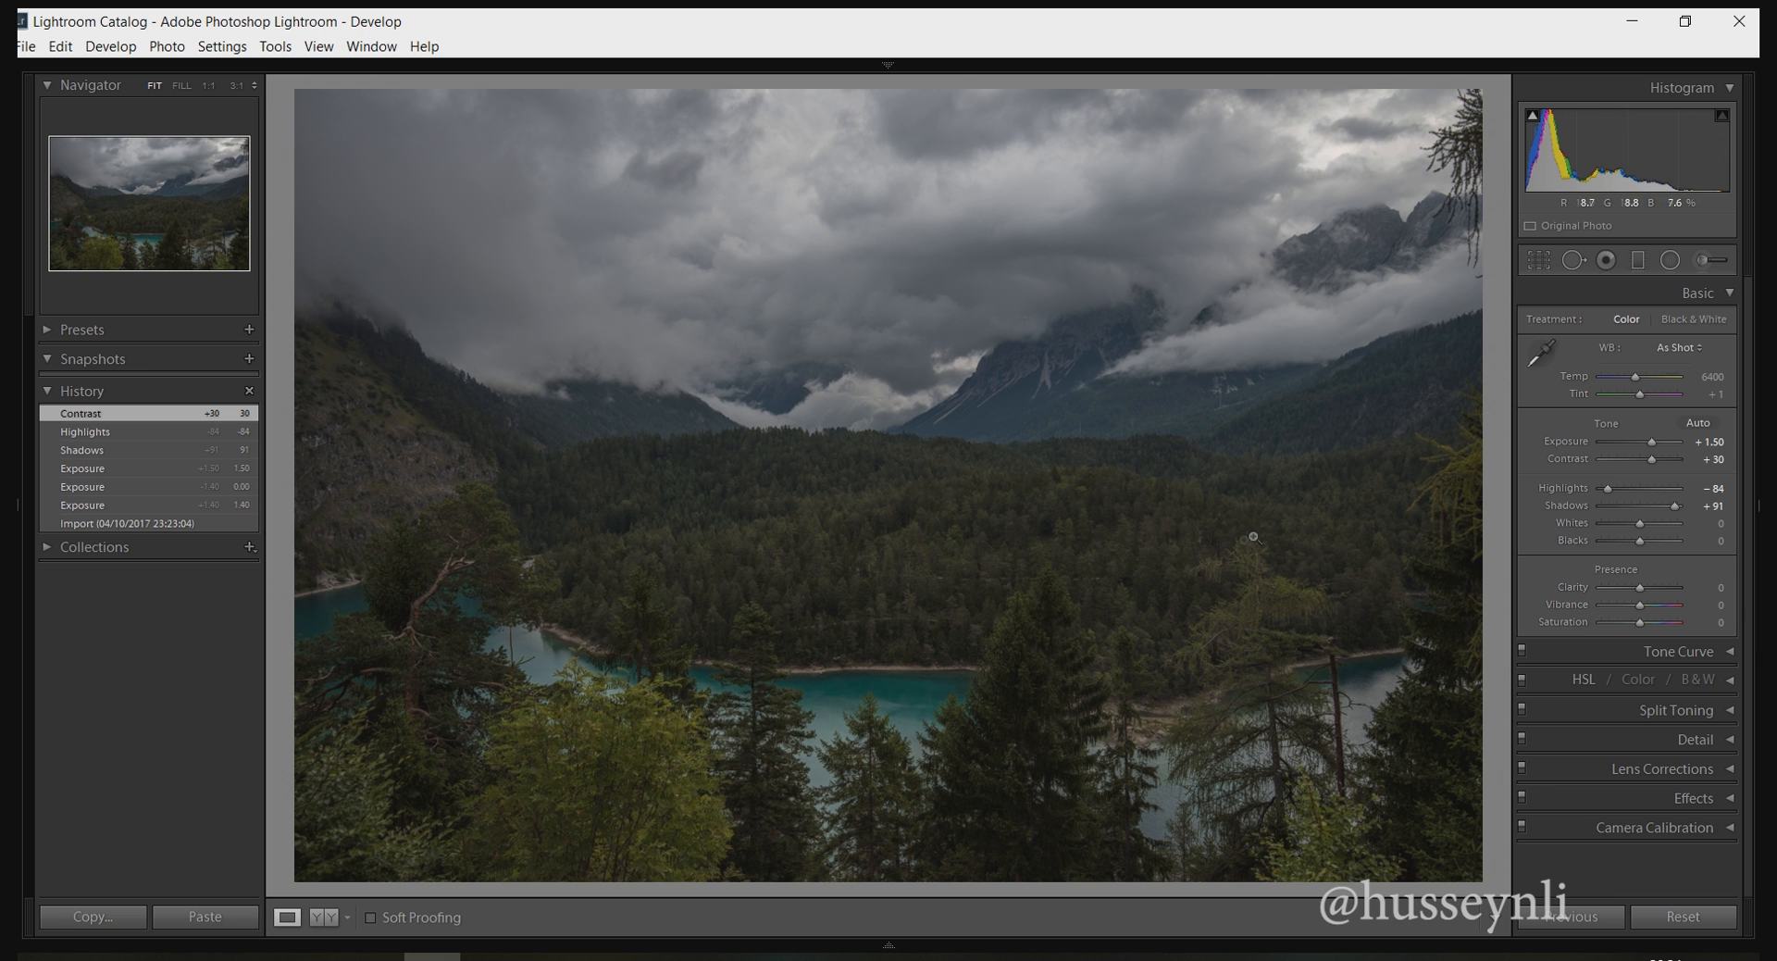
pyautogui.click(163, 433)
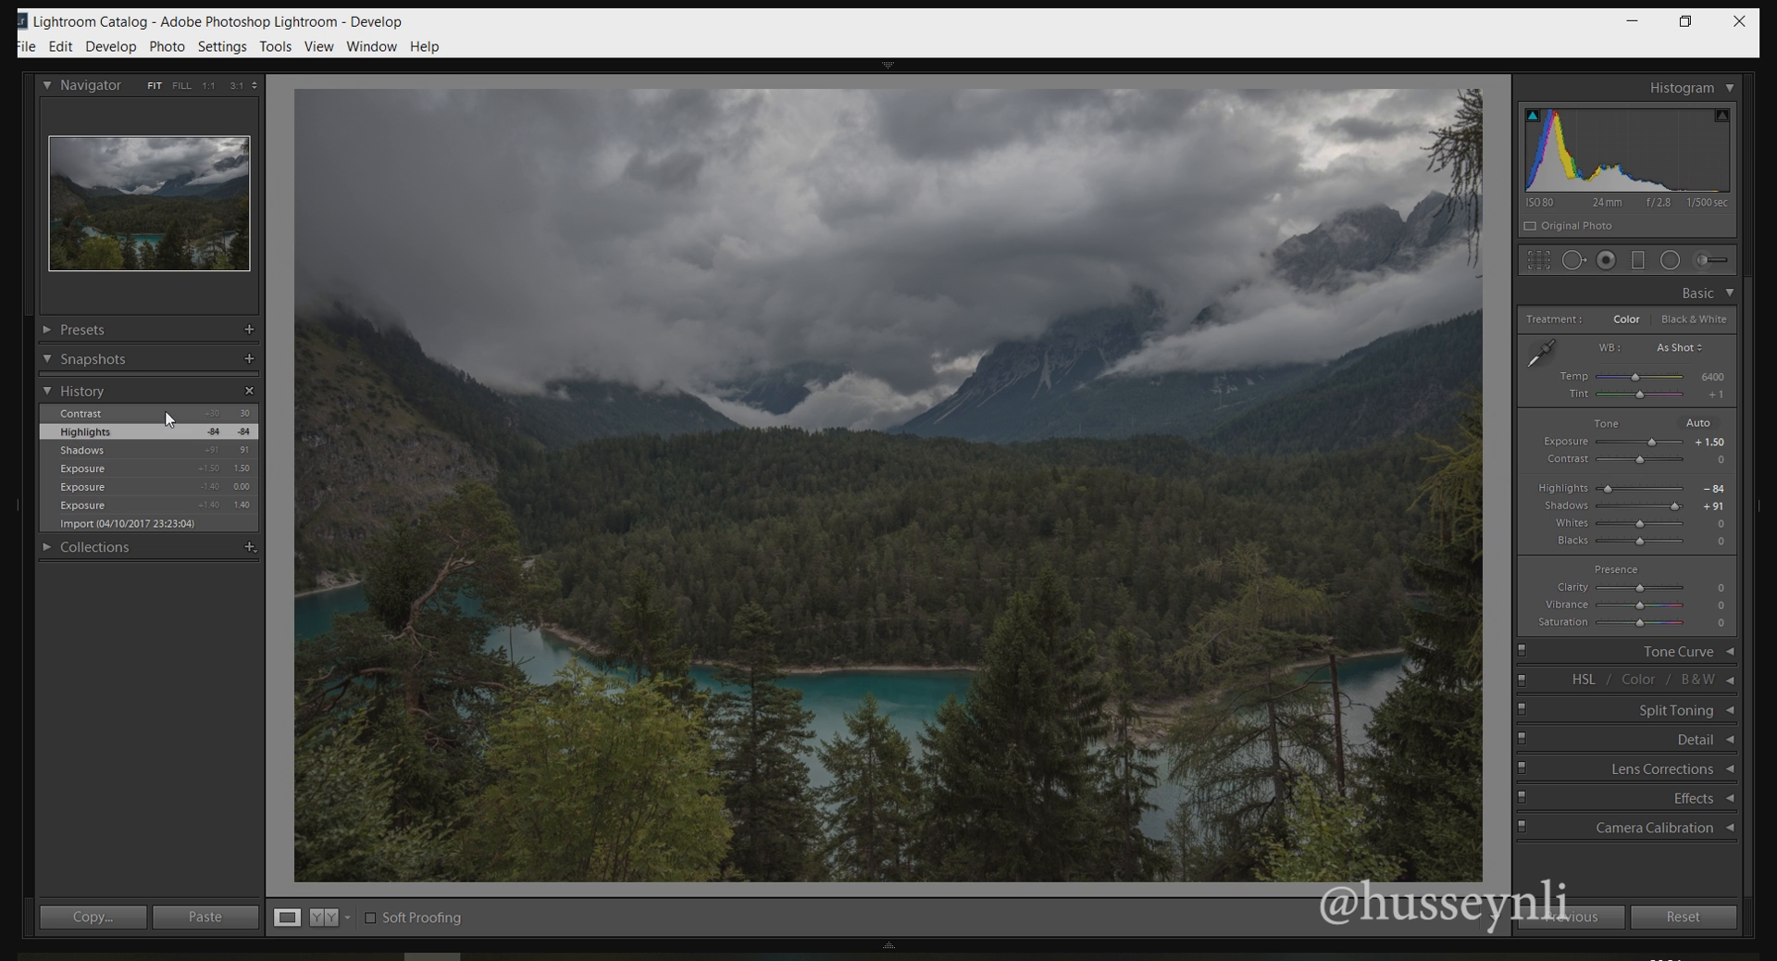
pyautogui.click(167, 414)
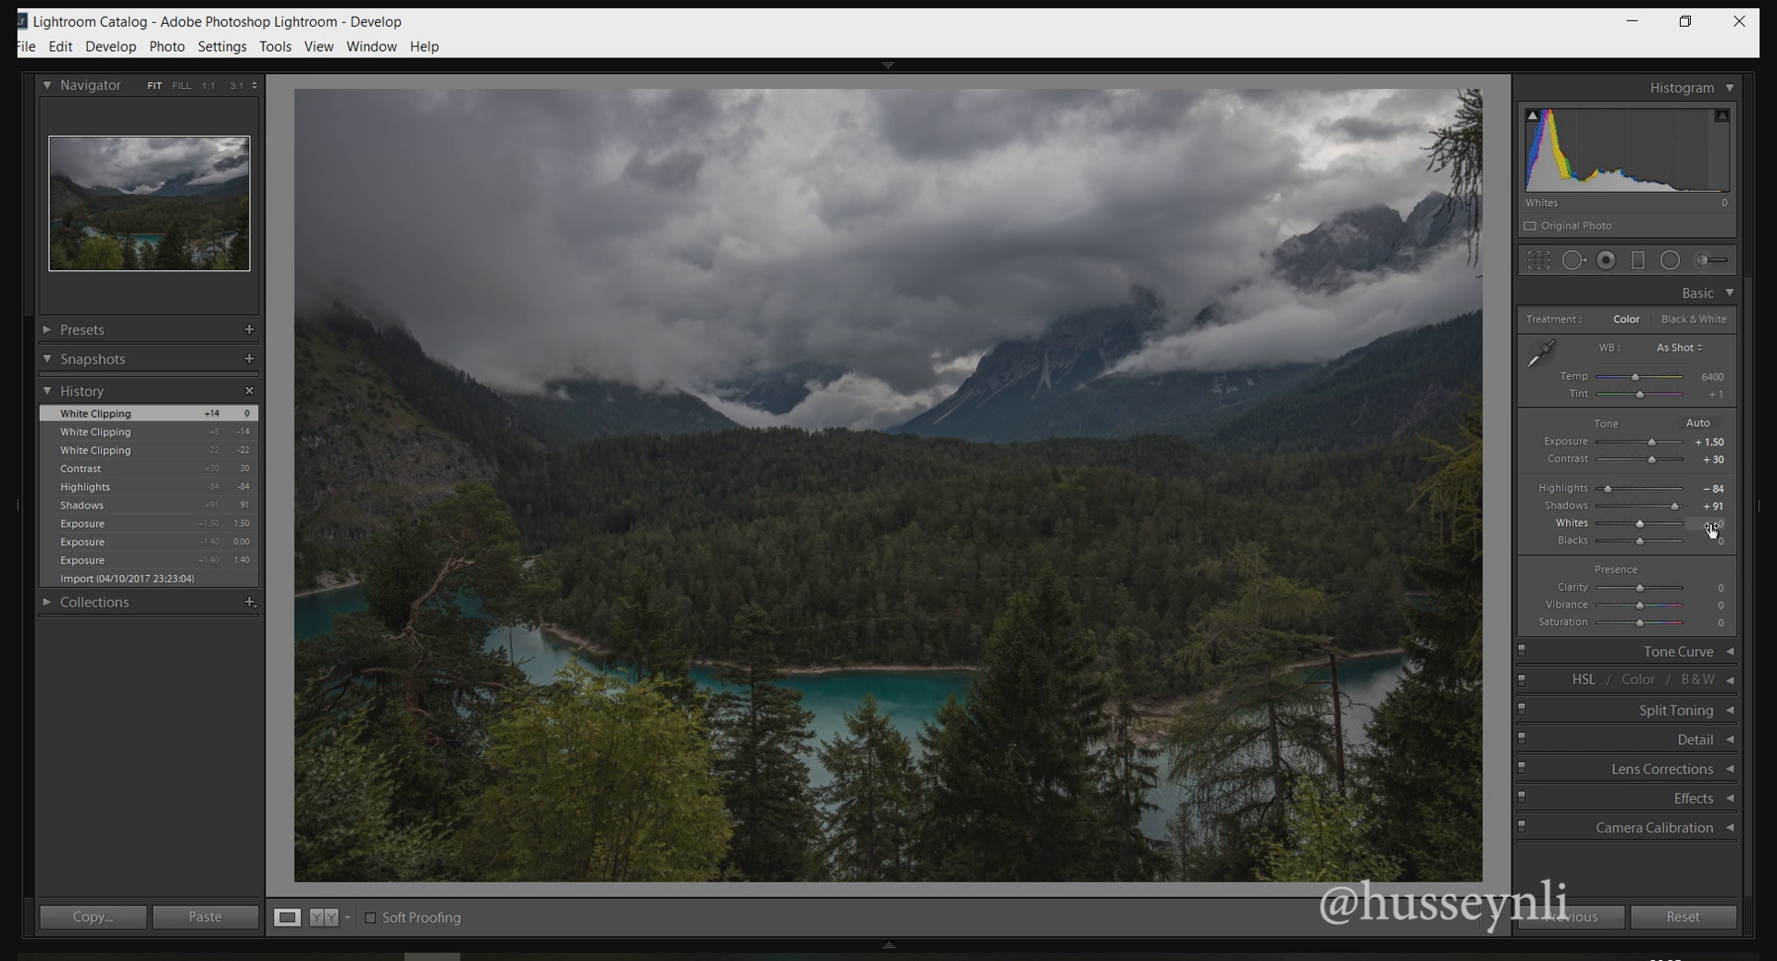
# Set the whites to -22, and try the blacks at +2 before resetting them to 0.
pyautogui.moveTo(1711, 530); pyautogui.dragTo(1630, 524)
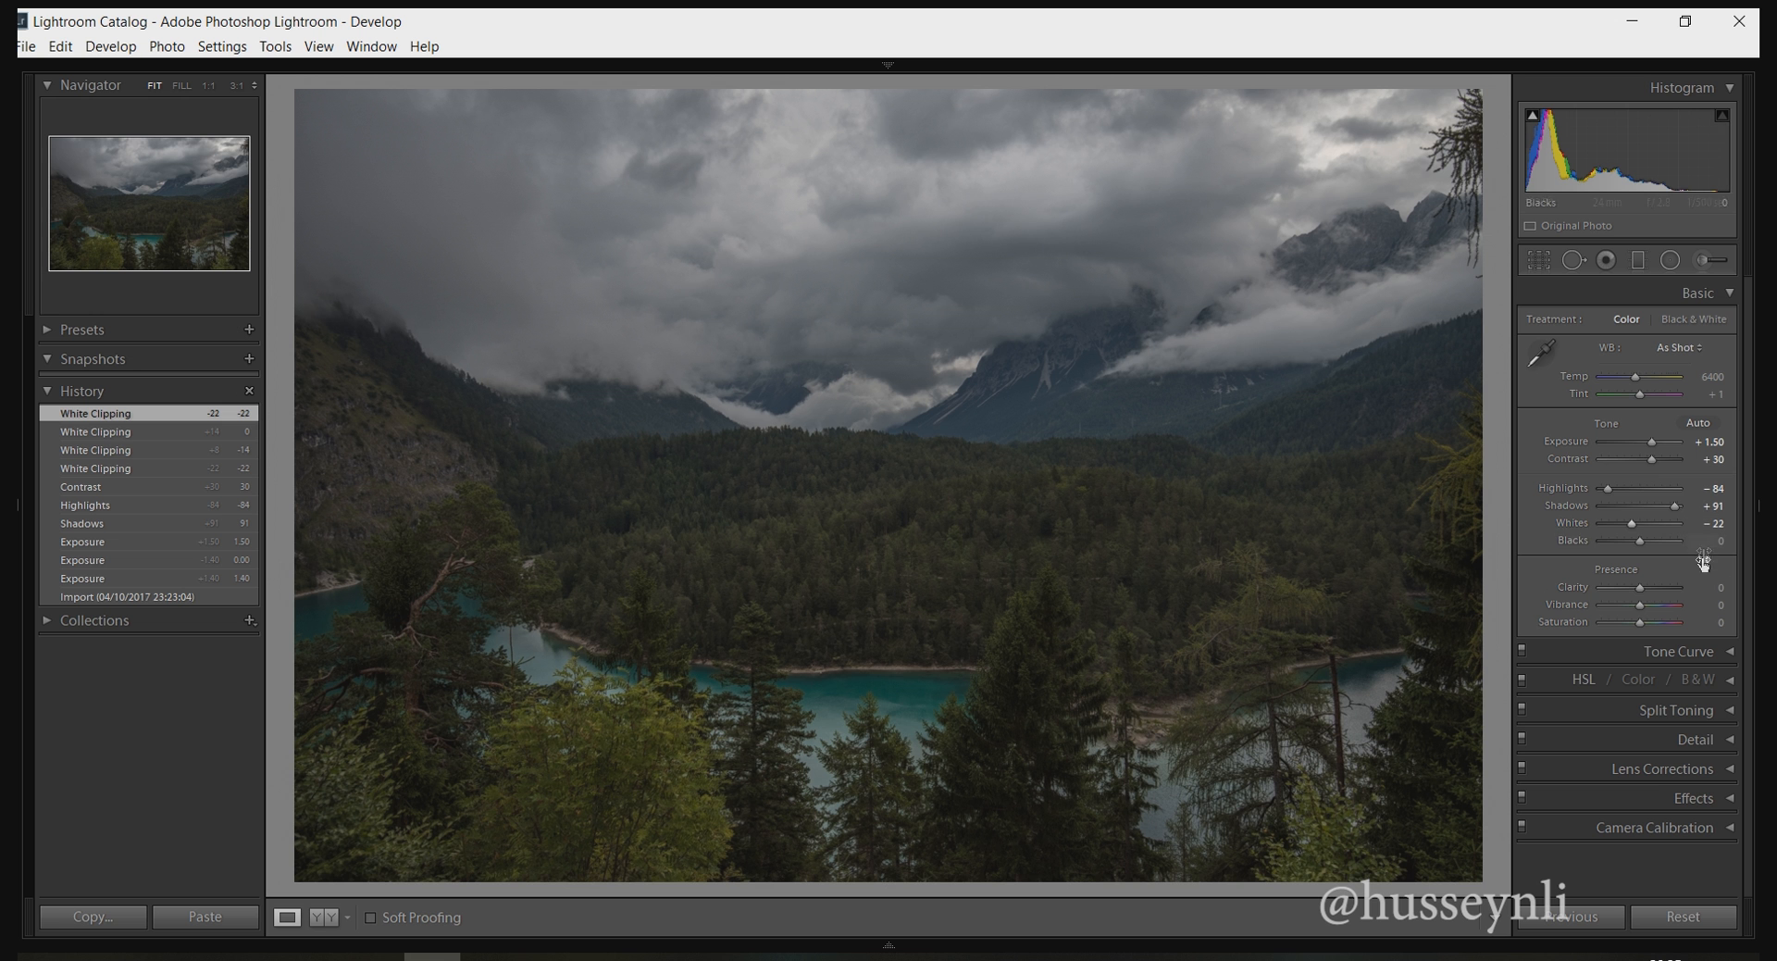
pyautogui.moveTo(1710, 545)
pyautogui.mouseDown()
pyautogui.moveTo(1647, 545)
pyautogui.moveTo(1776, 545)
pyautogui.moveTo(1710, 545)
pyautogui.mouseUp()
pyautogui.moveTo(1711, 545); pyautogui.dragTo(1690, 545)
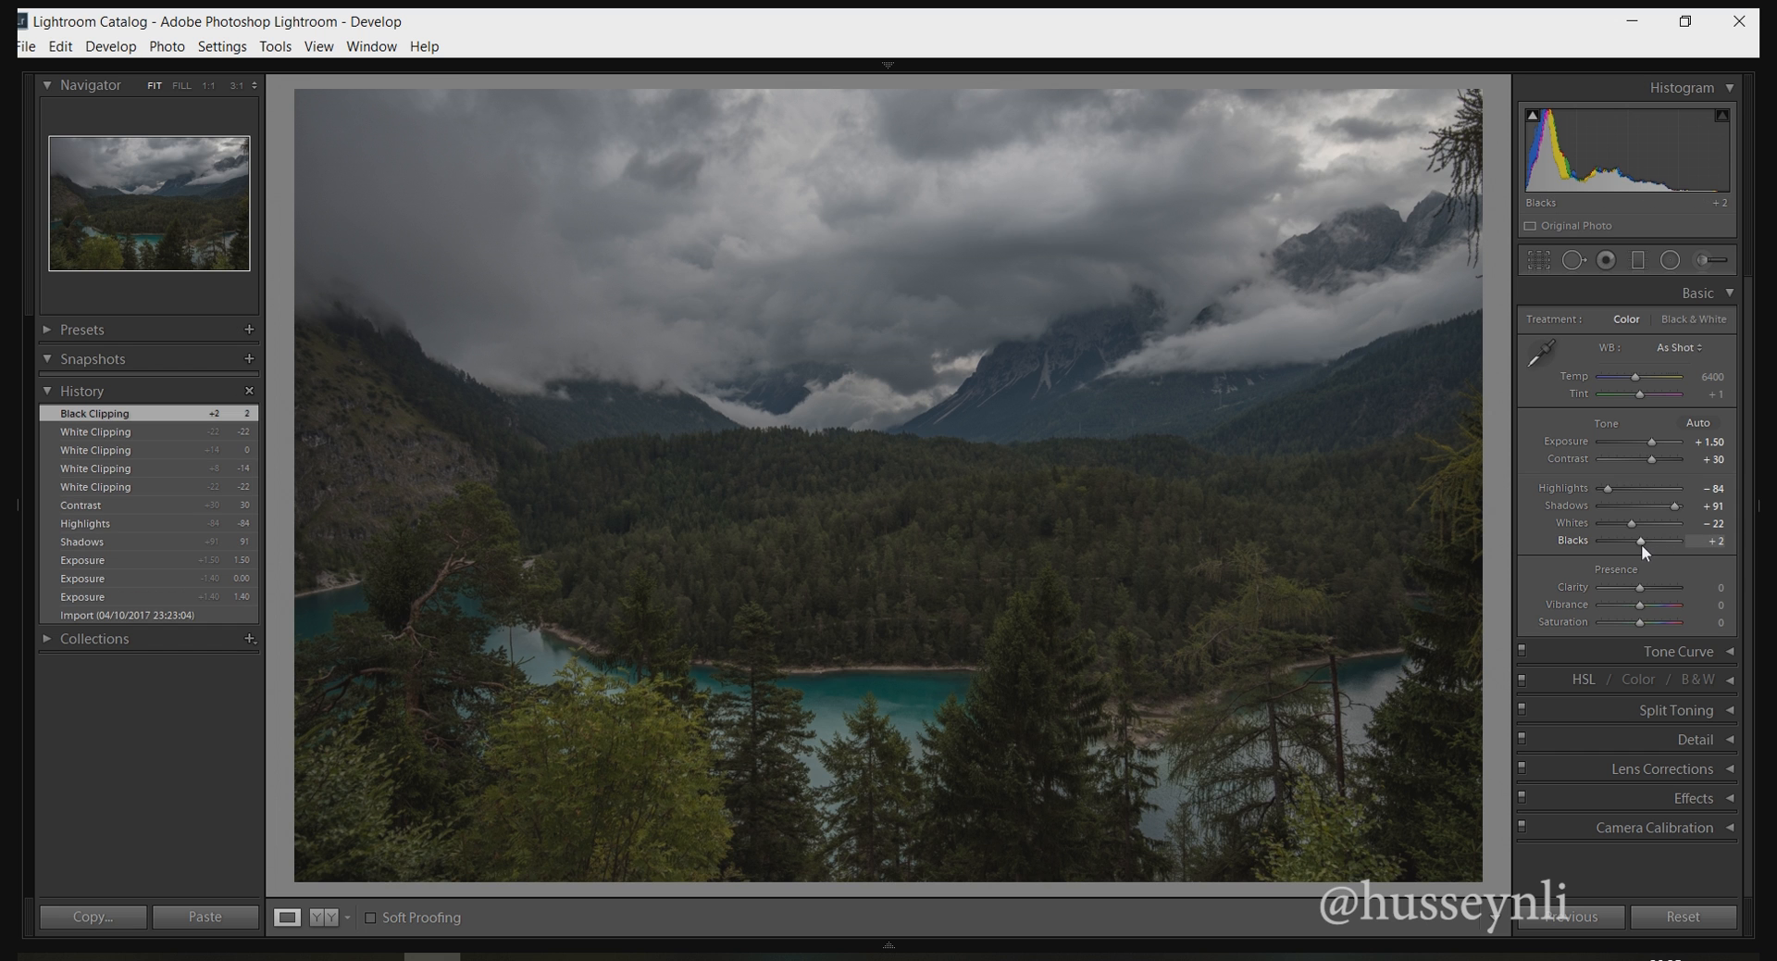
pyautogui.doubleClick(1643, 545)
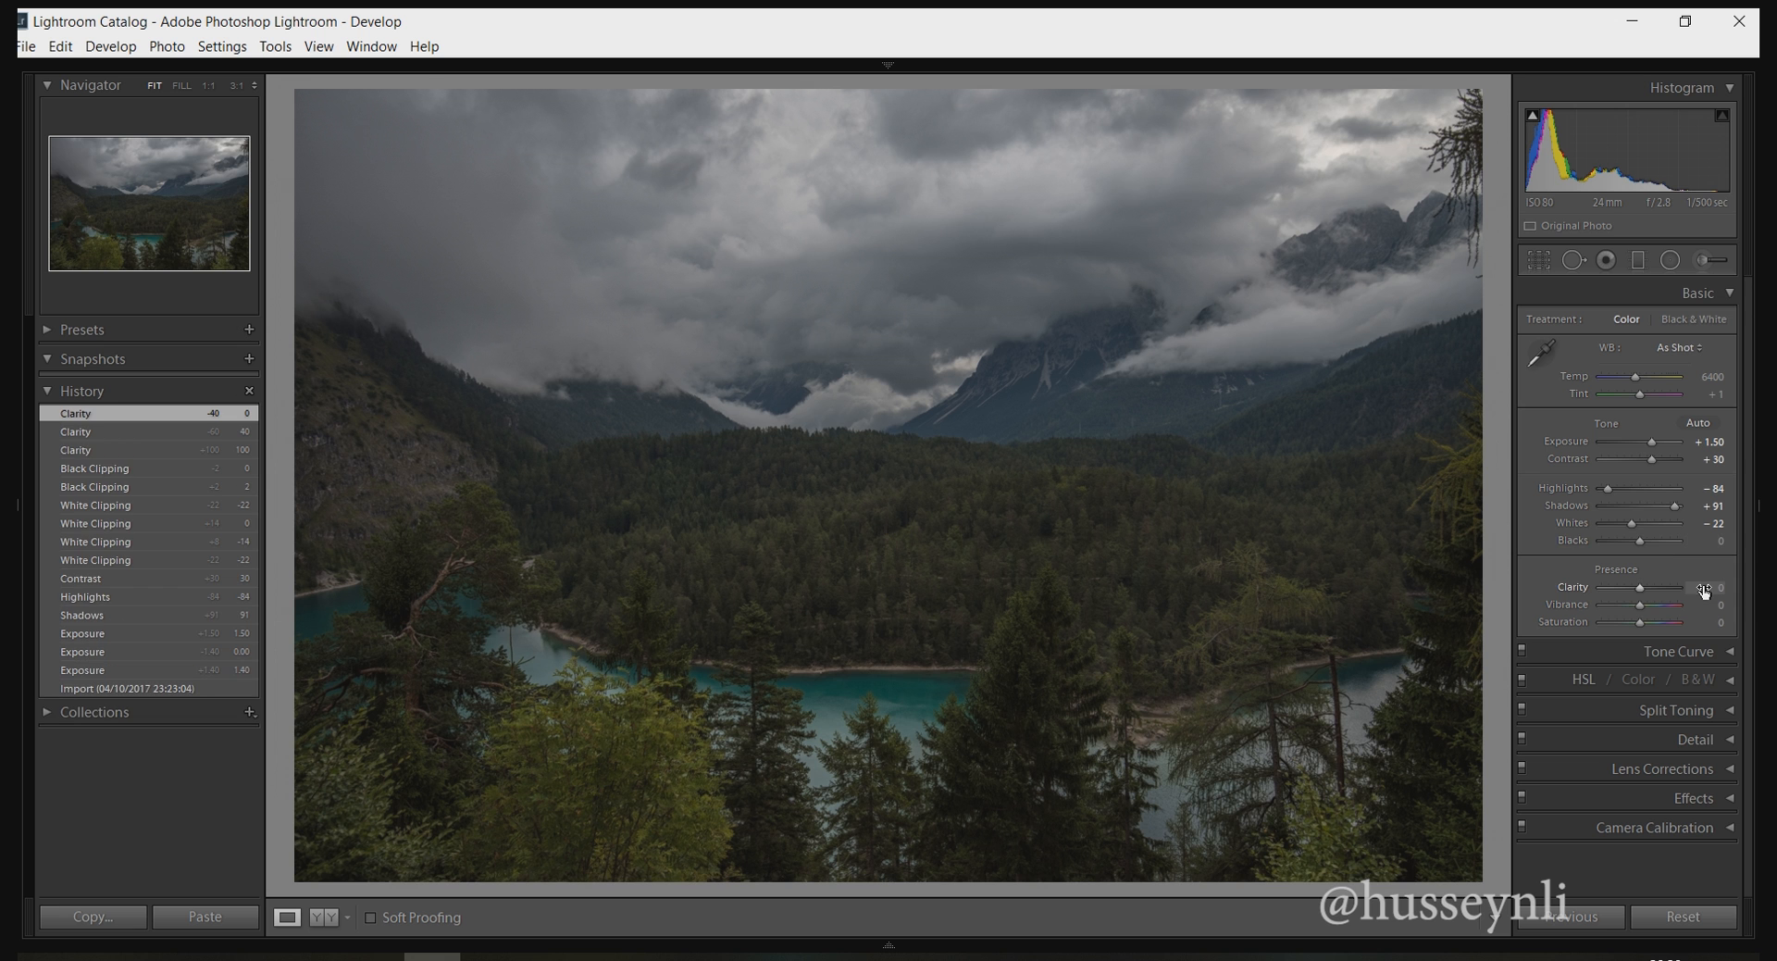
# Try clarity values between +1 and +100 on the photo and settle on +40.
pyautogui.click(1704, 589)
pyautogui.click(1701, 546)
pyautogui.click(1697, 584)
pyautogui.write('42')
pyautogui.press('Return')
pyautogui.moveTo(1653, 586); pyautogui.dragTo(1678, 587)
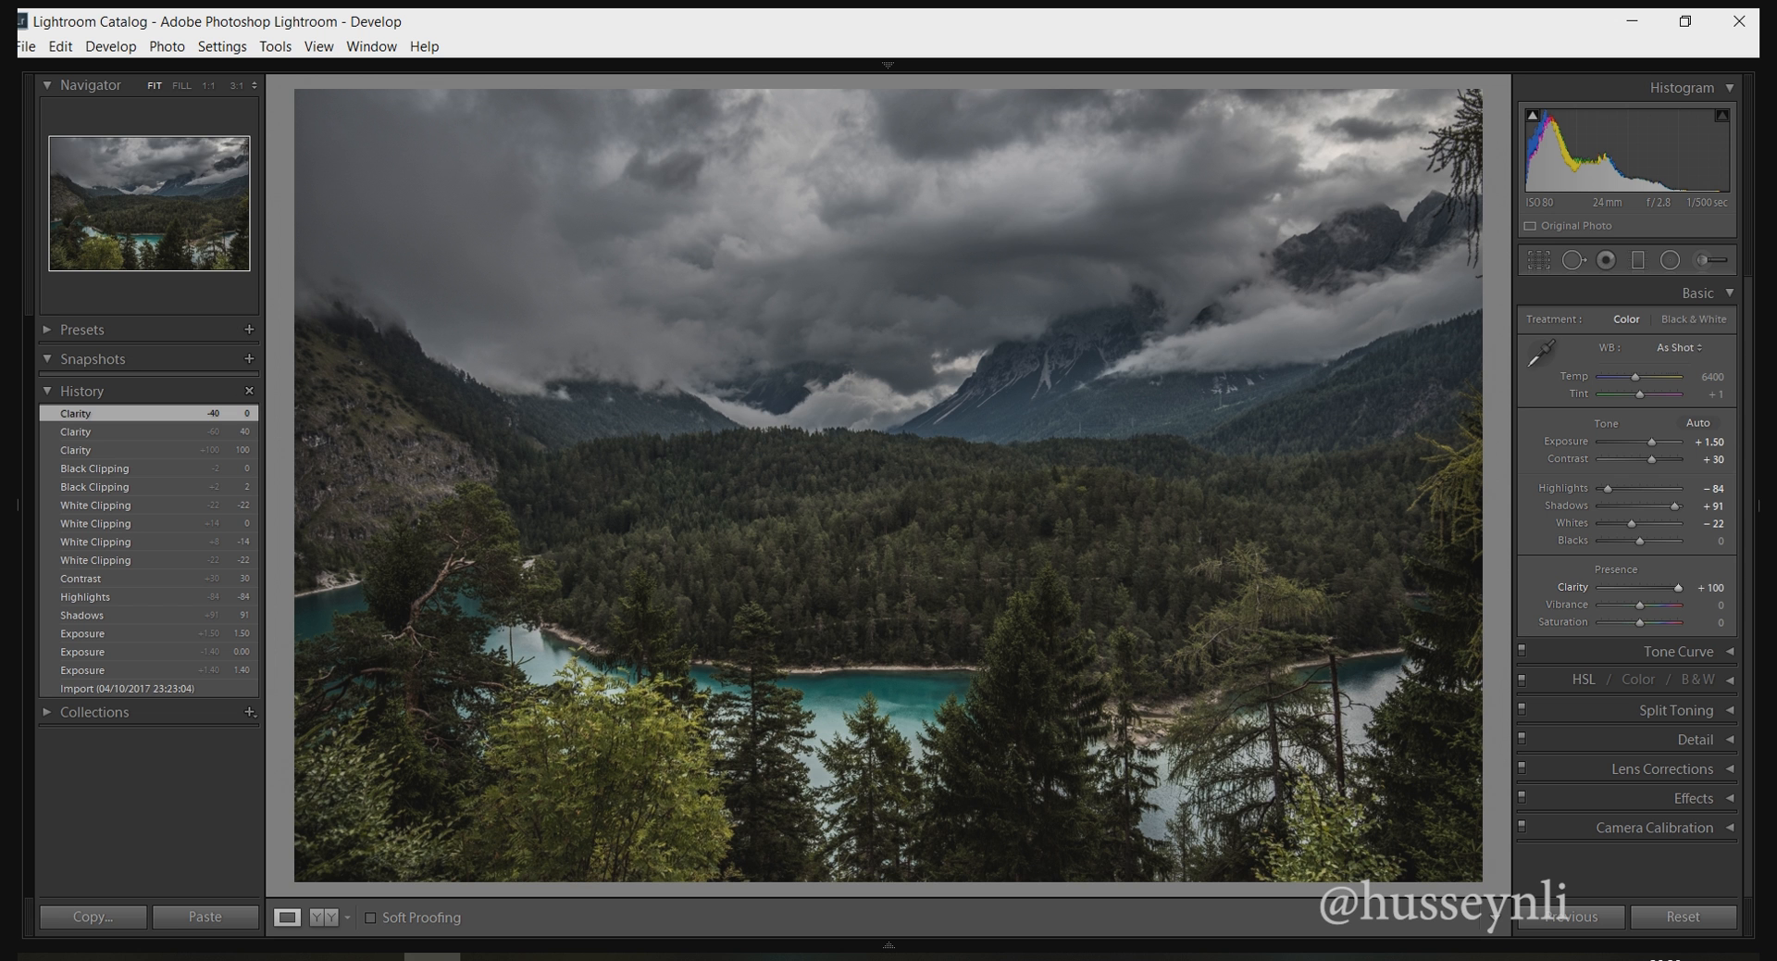
pyautogui.moveTo(1678, 587)
pyautogui.mouseDown()
pyautogui.moveTo(1638, 587)
pyautogui.moveTo(1678, 587)
pyautogui.mouseUp()
pyautogui.moveTo(1678, 587); pyautogui.dragTo(1639, 587)
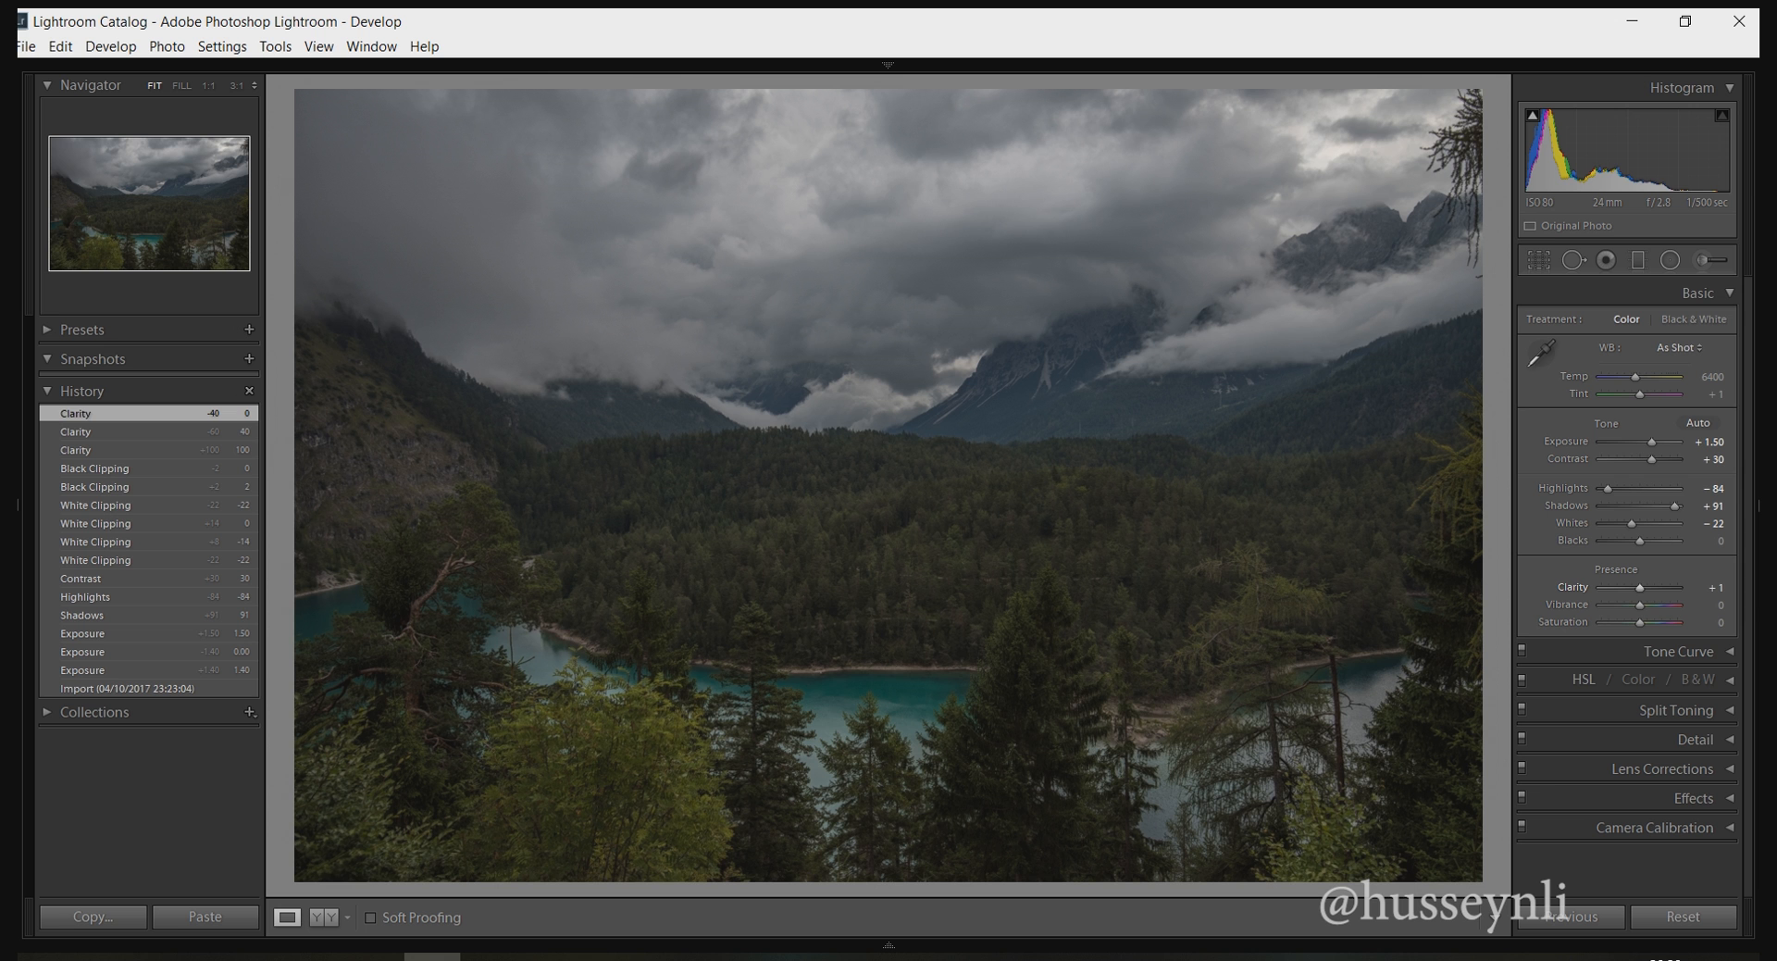
pyautogui.moveTo(1639, 587); pyautogui.dragTo(1648, 586)
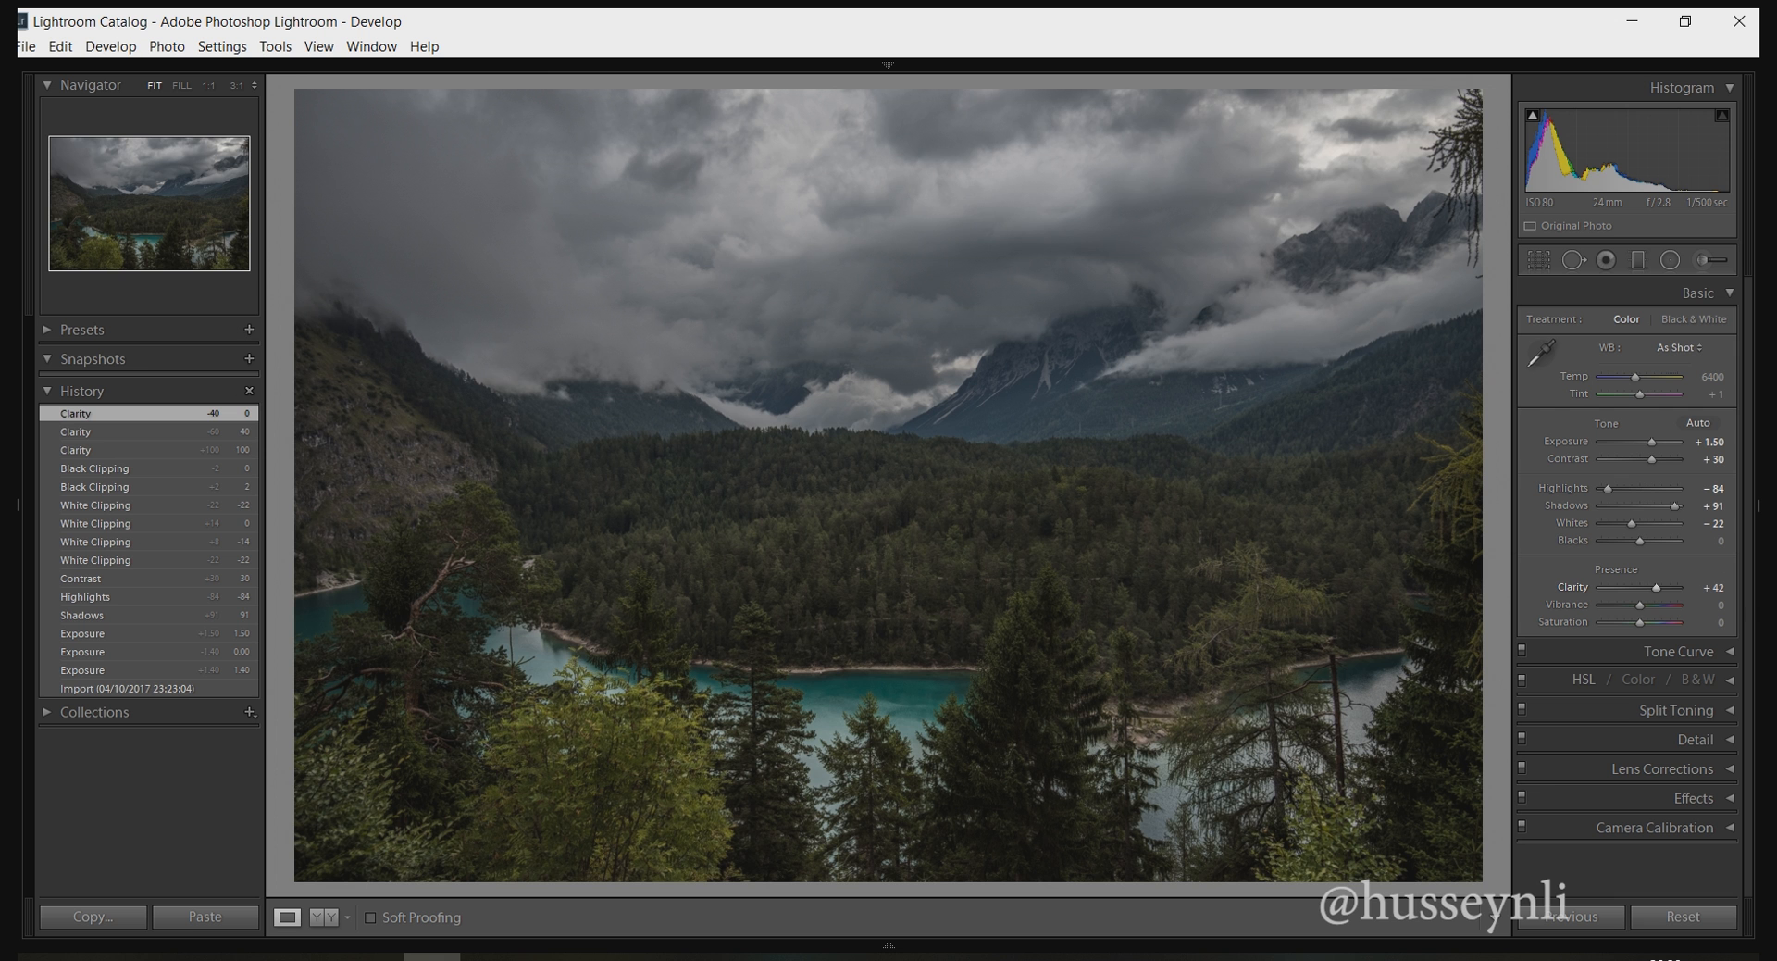
pyautogui.moveTo(1649, 587); pyautogui.dragTo(1673, 587)
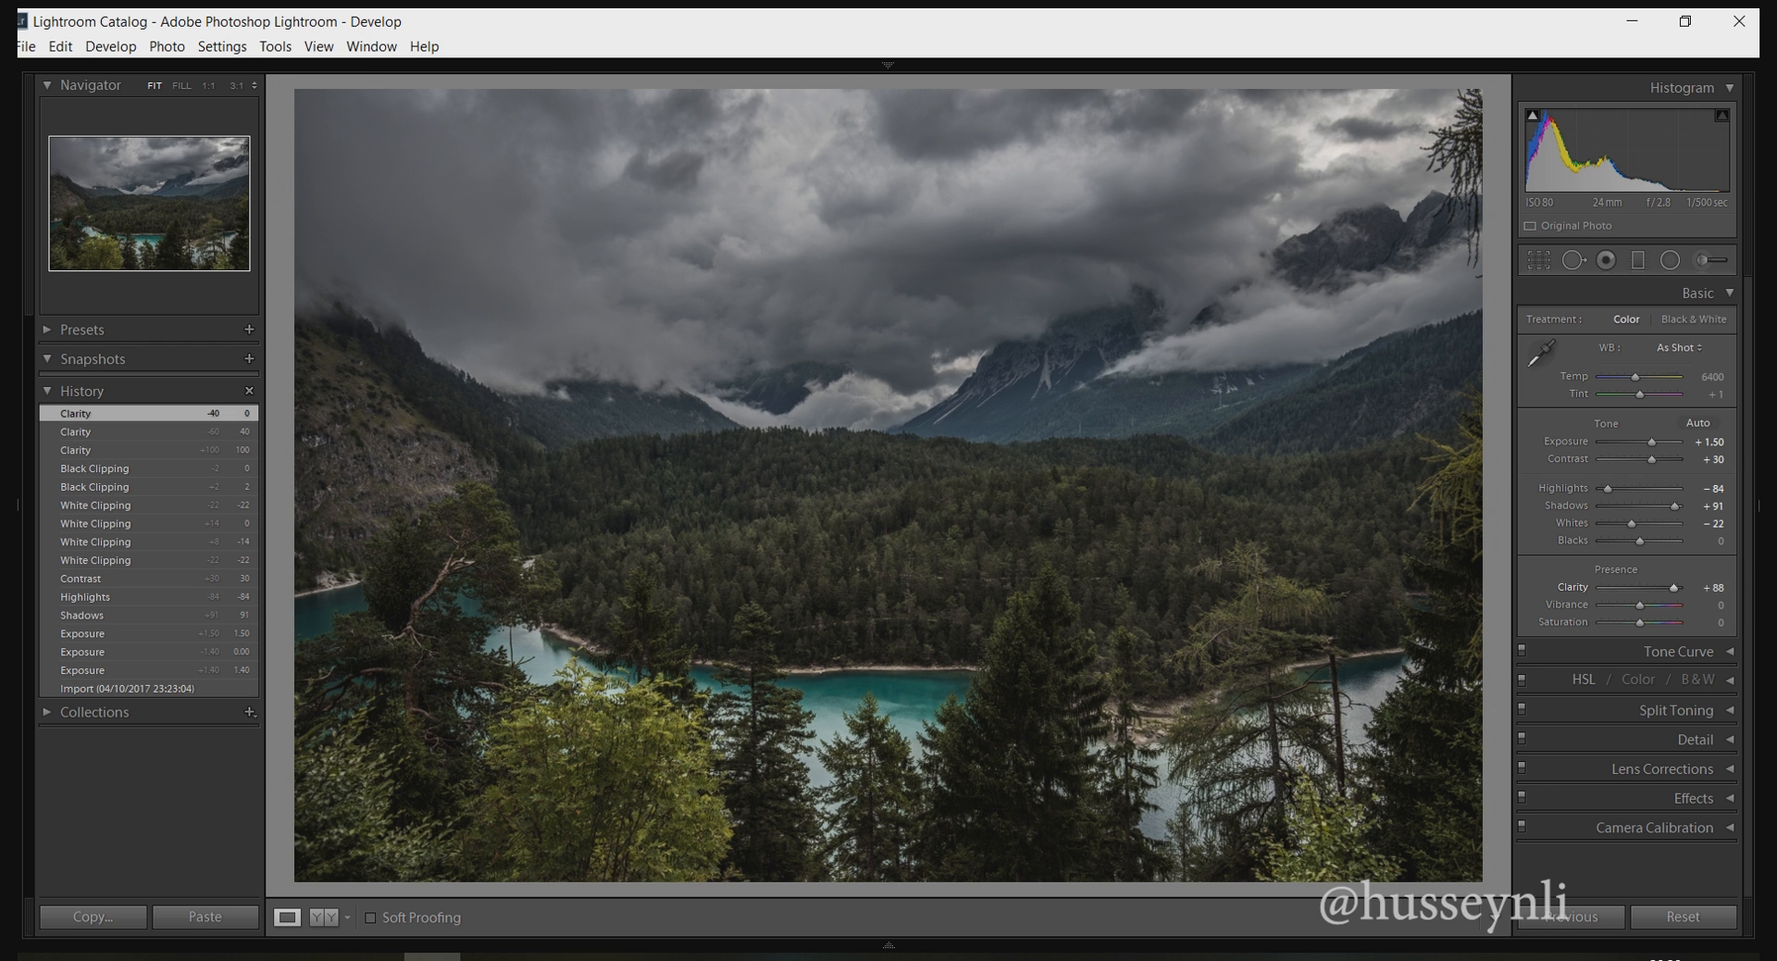
pyautogui.moveTo(1673, 586); pyautogui.dragTo(1639, 586)
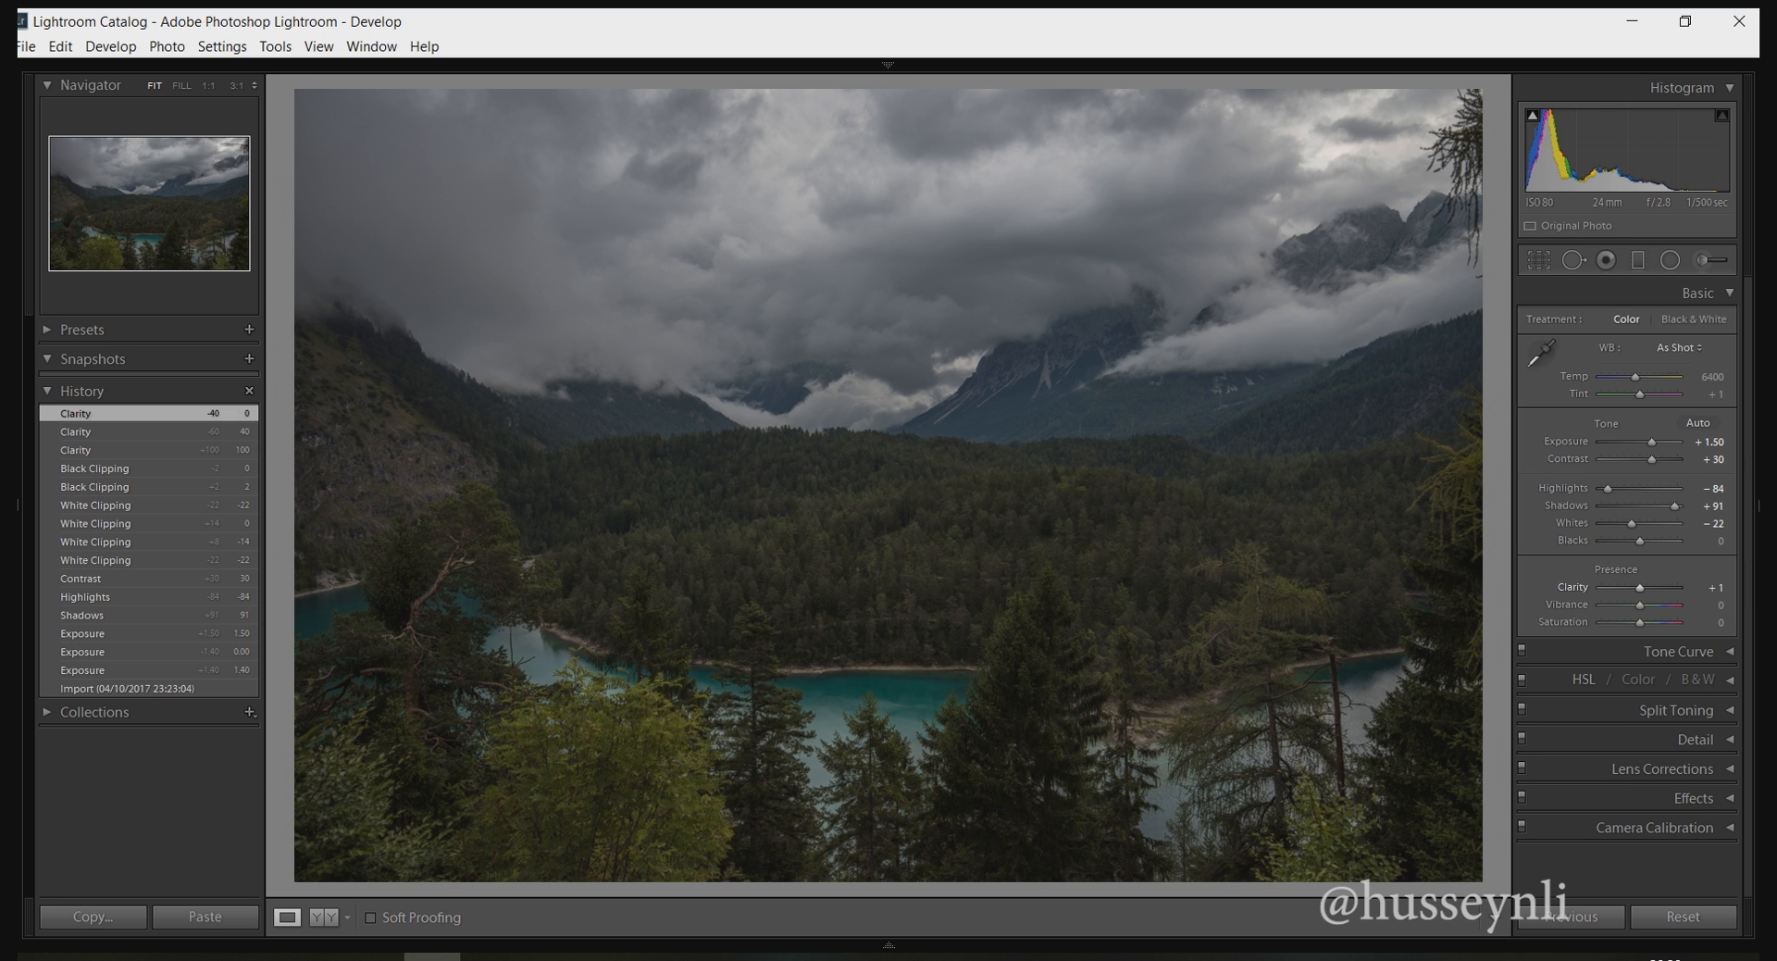
pyautogui.moveTo(1641, 587); pyautogui.dragTo(1644, 587)
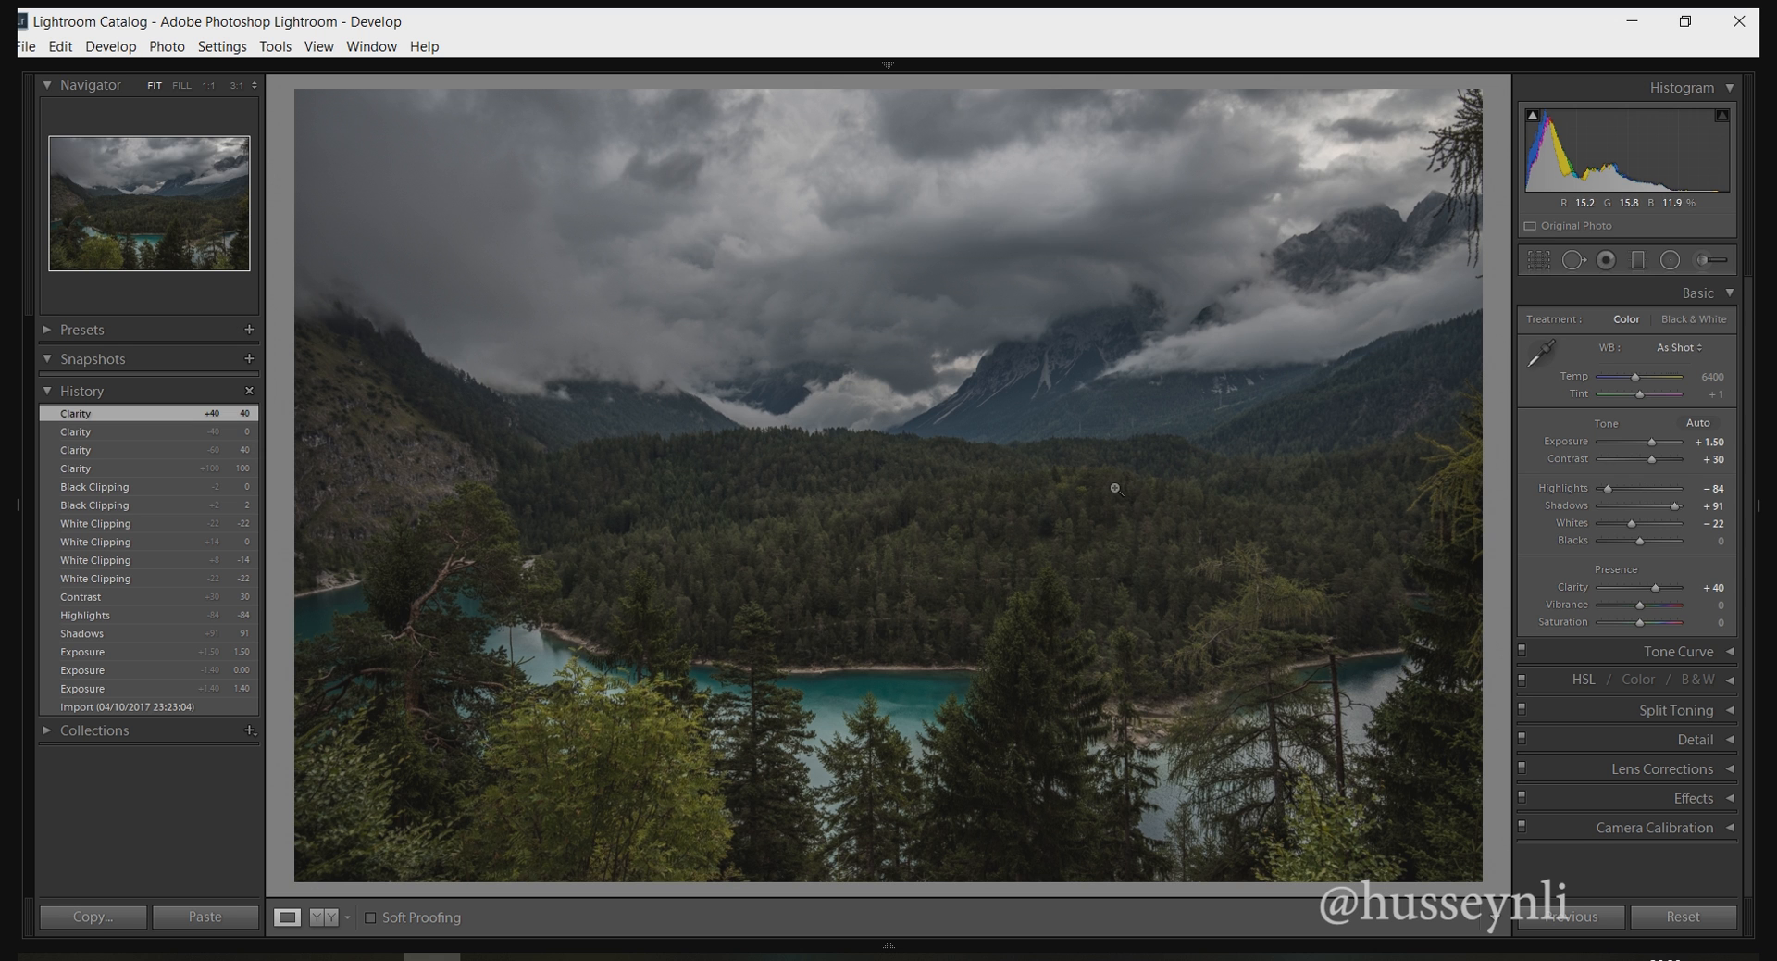
# Set the tone curve's Highlights region to +53 and its Lights region to +12.
pyautogui.click(1725, 290)
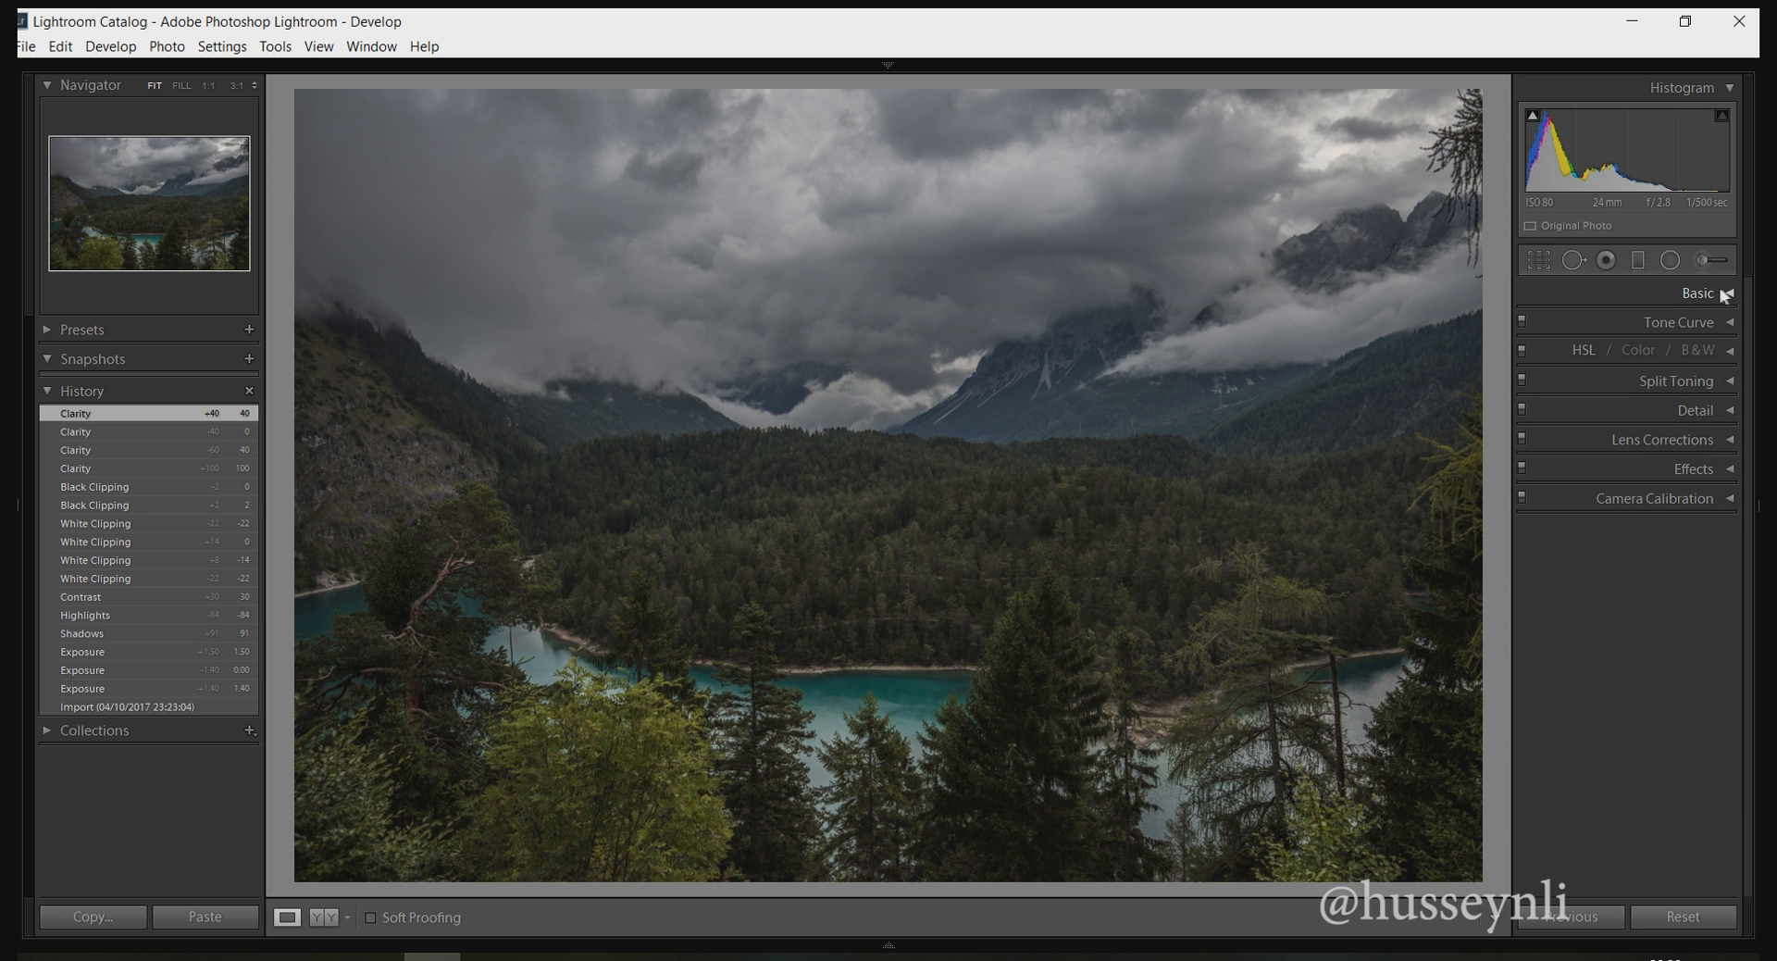
pyautogui.click(1711, 327)
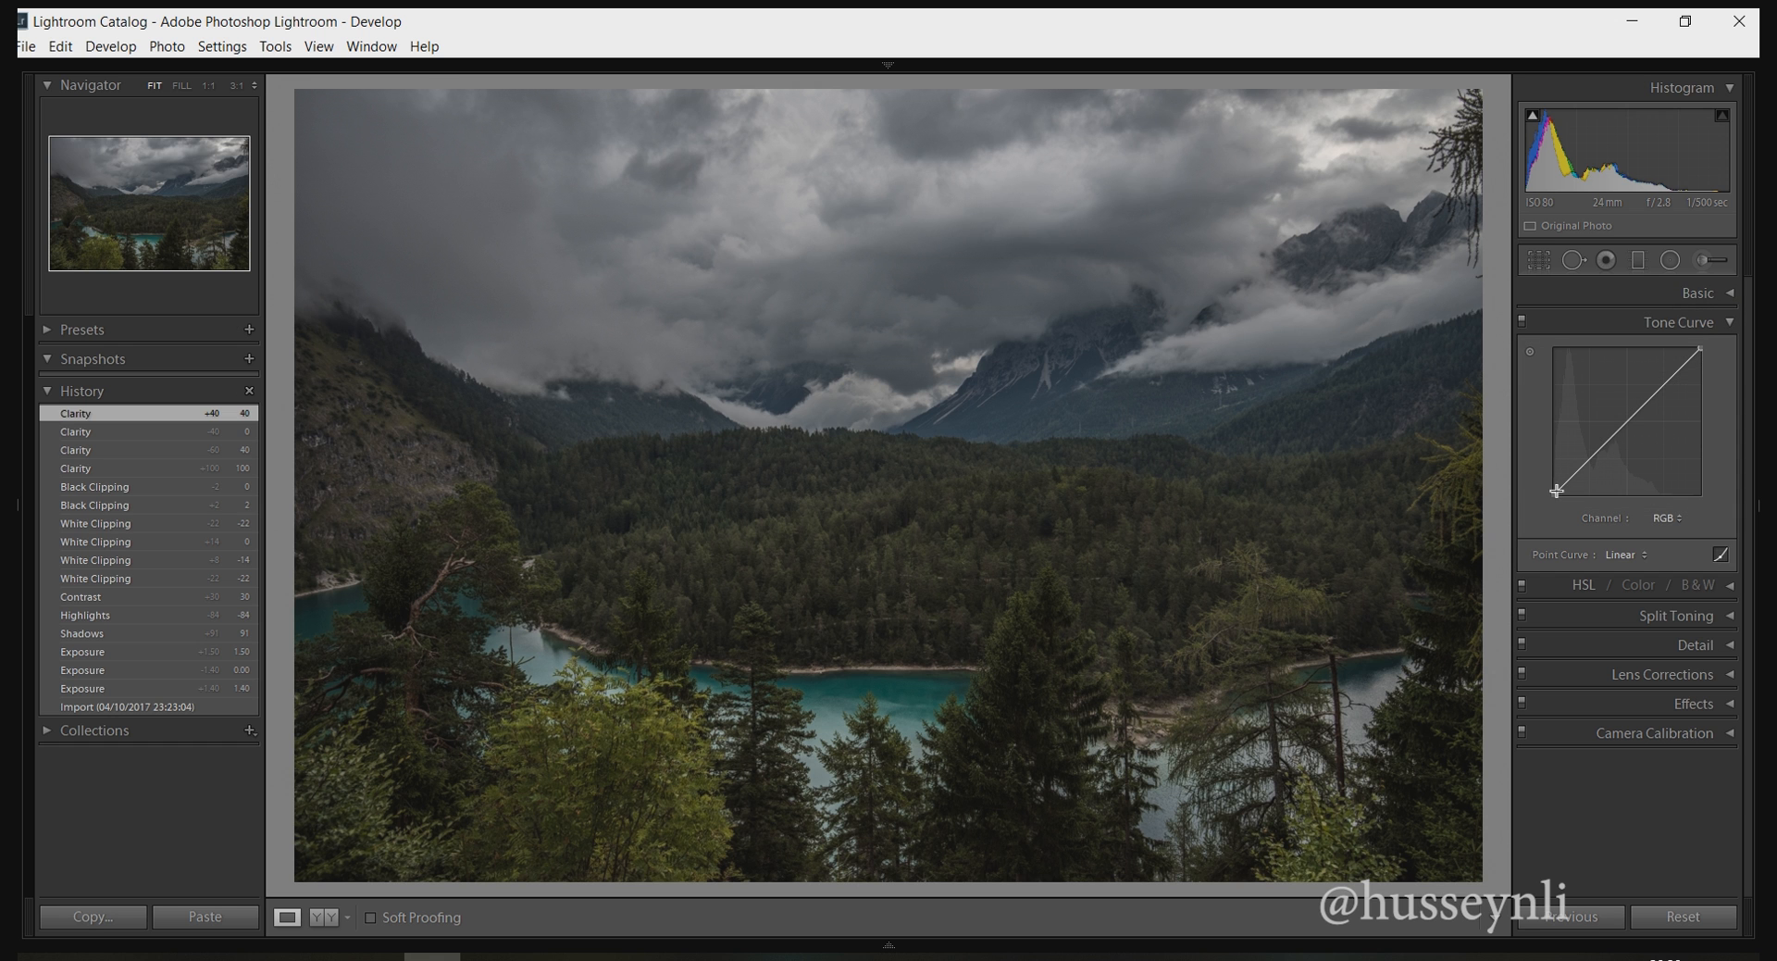
pyautogui.click(1719, 556)
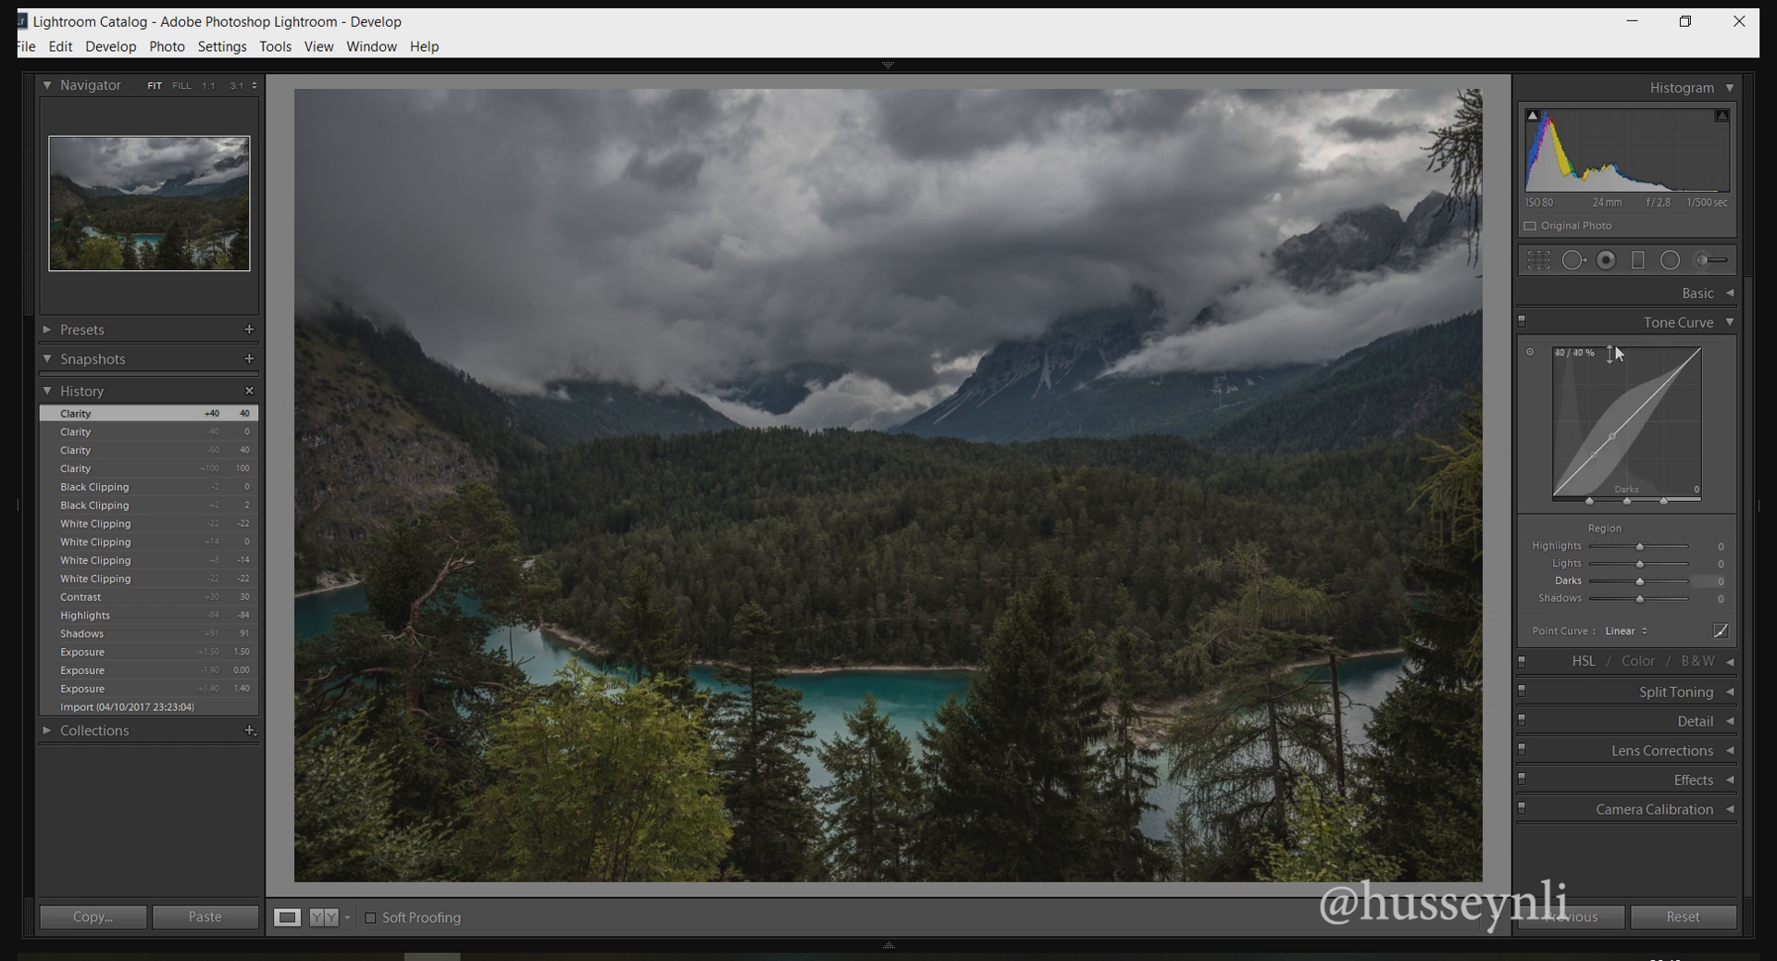
pyautogui.click(1722, 630)
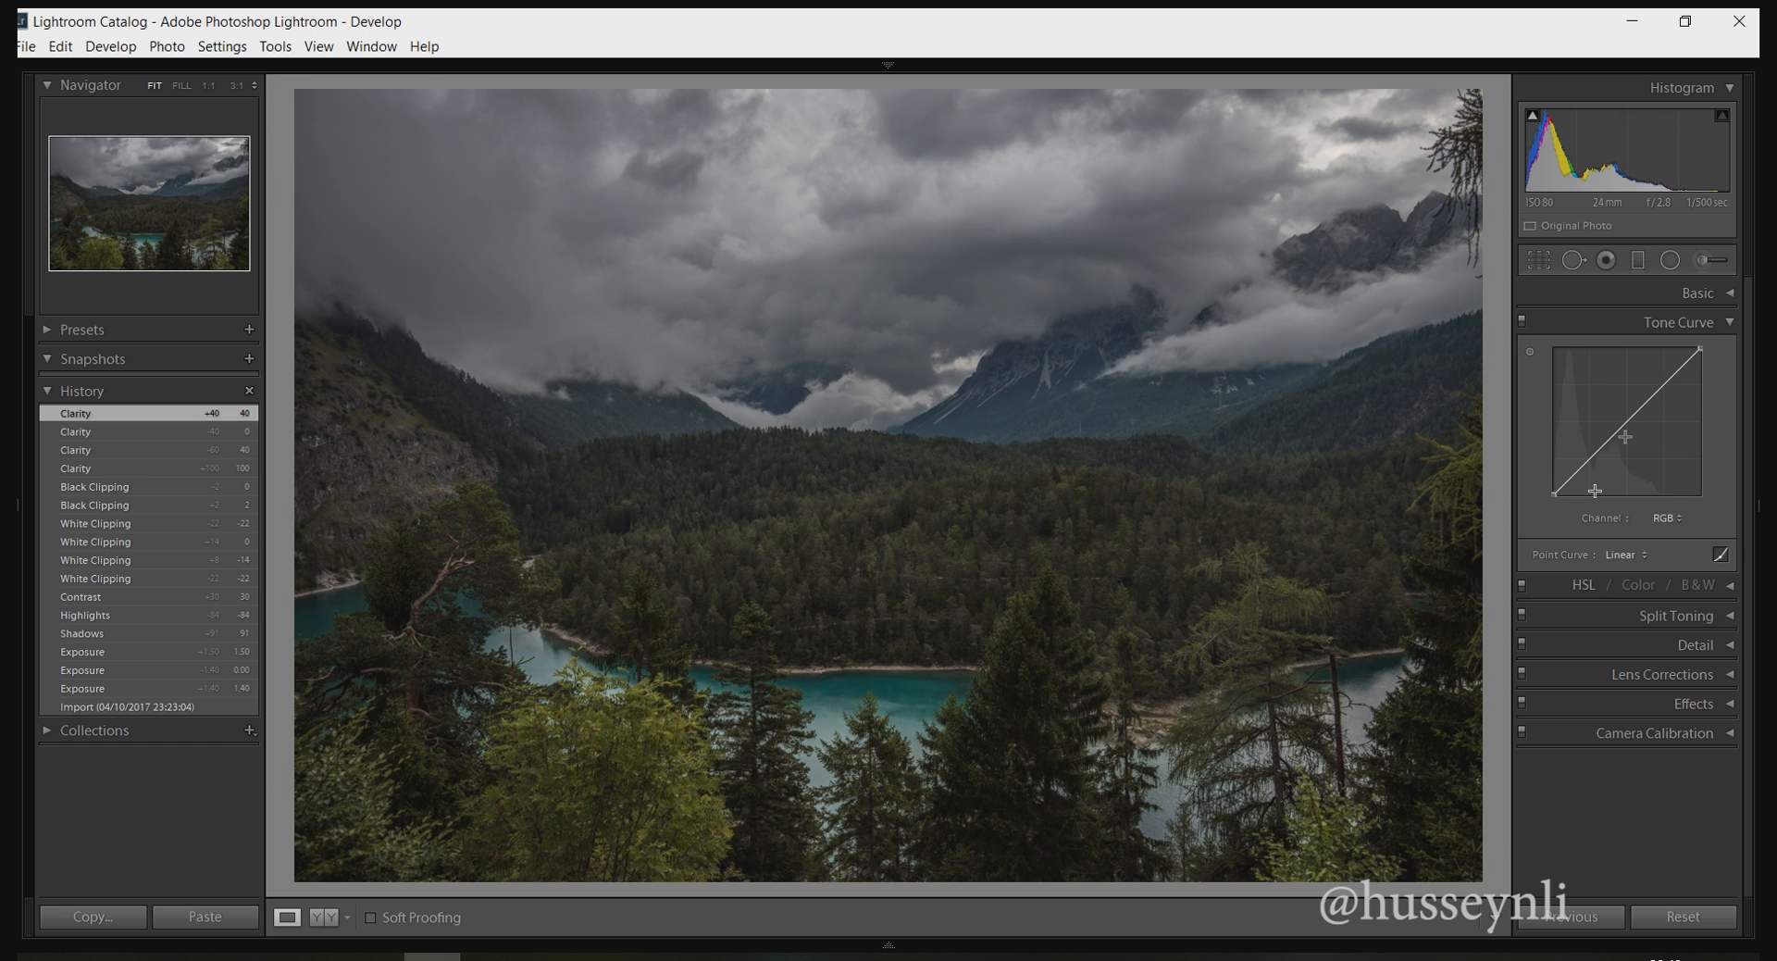
pyautogui.click(1721, 556)
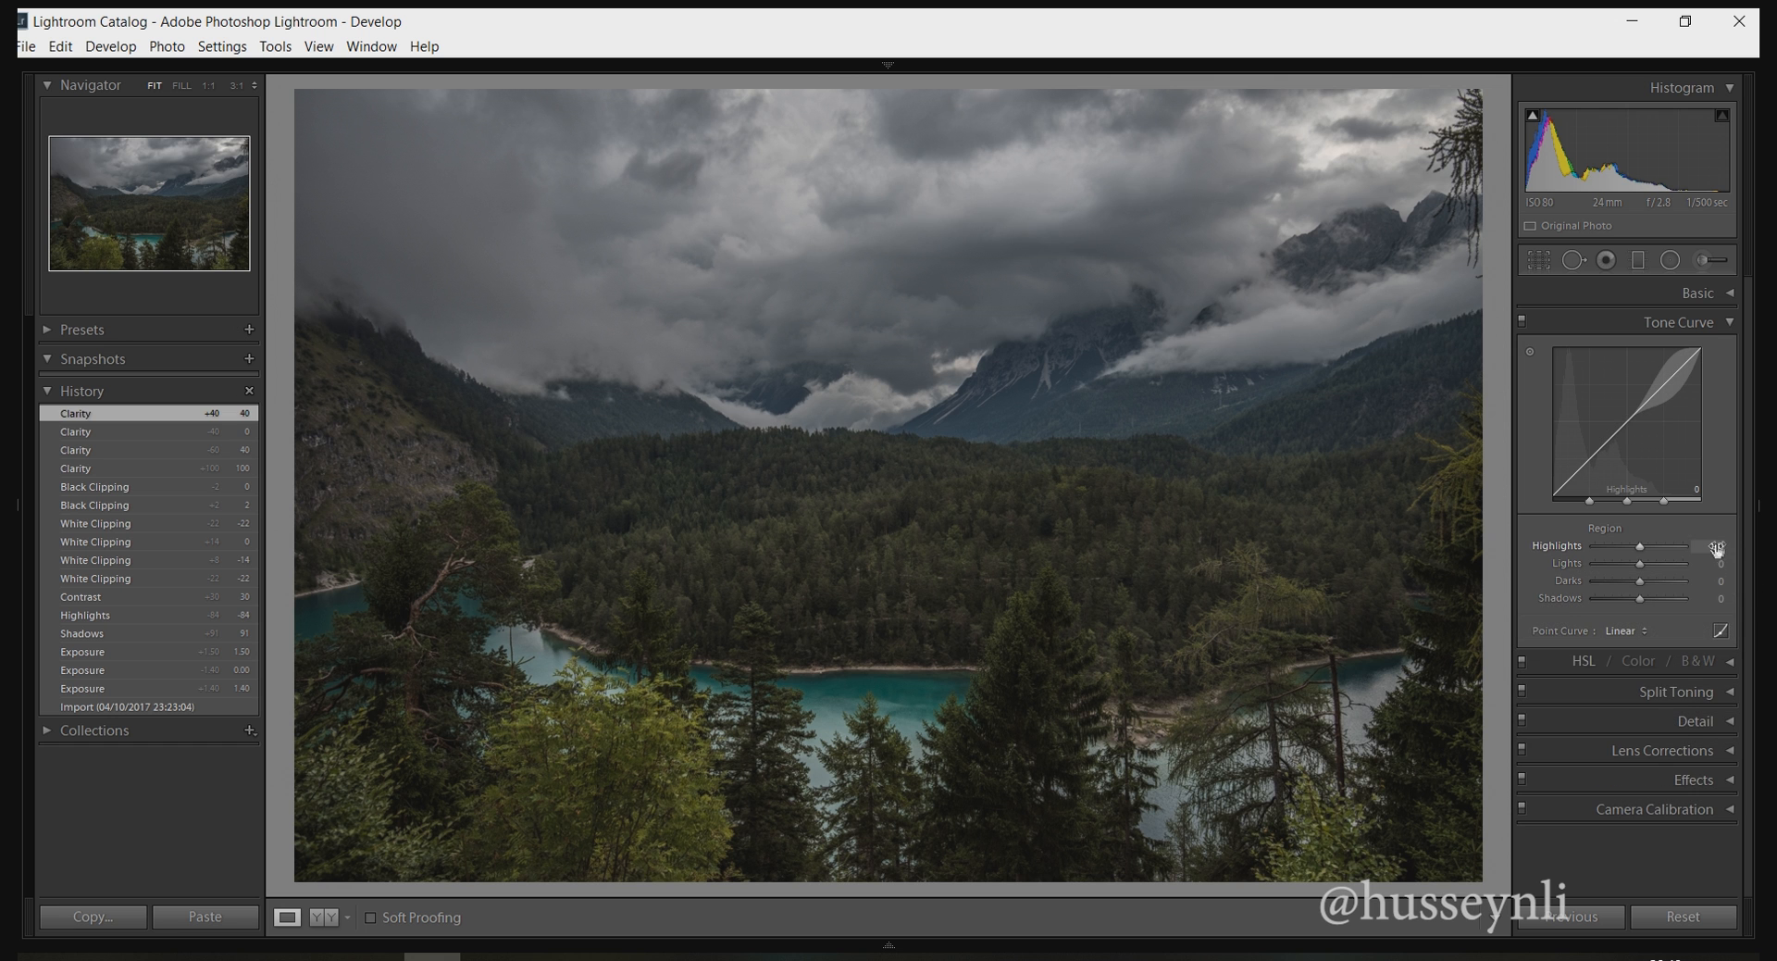
pyautogui.moveTo(1646, 546)
pyautogui.mouseDown()
pyautogui.moveTo(1683, 547)
pyautogui.moveTo(1593, 546)
pyautogui.moveTo(1683, 546)
pyautogui.moveTo(1596, 546)
pyautogui.moveTo(1666, 546)
pyautogui.moveTo(1645, 546)
pyautogui.mouseUp()
pyautogui.moveTo(1639, 546); pyautogui.dragTo(1683, 546)
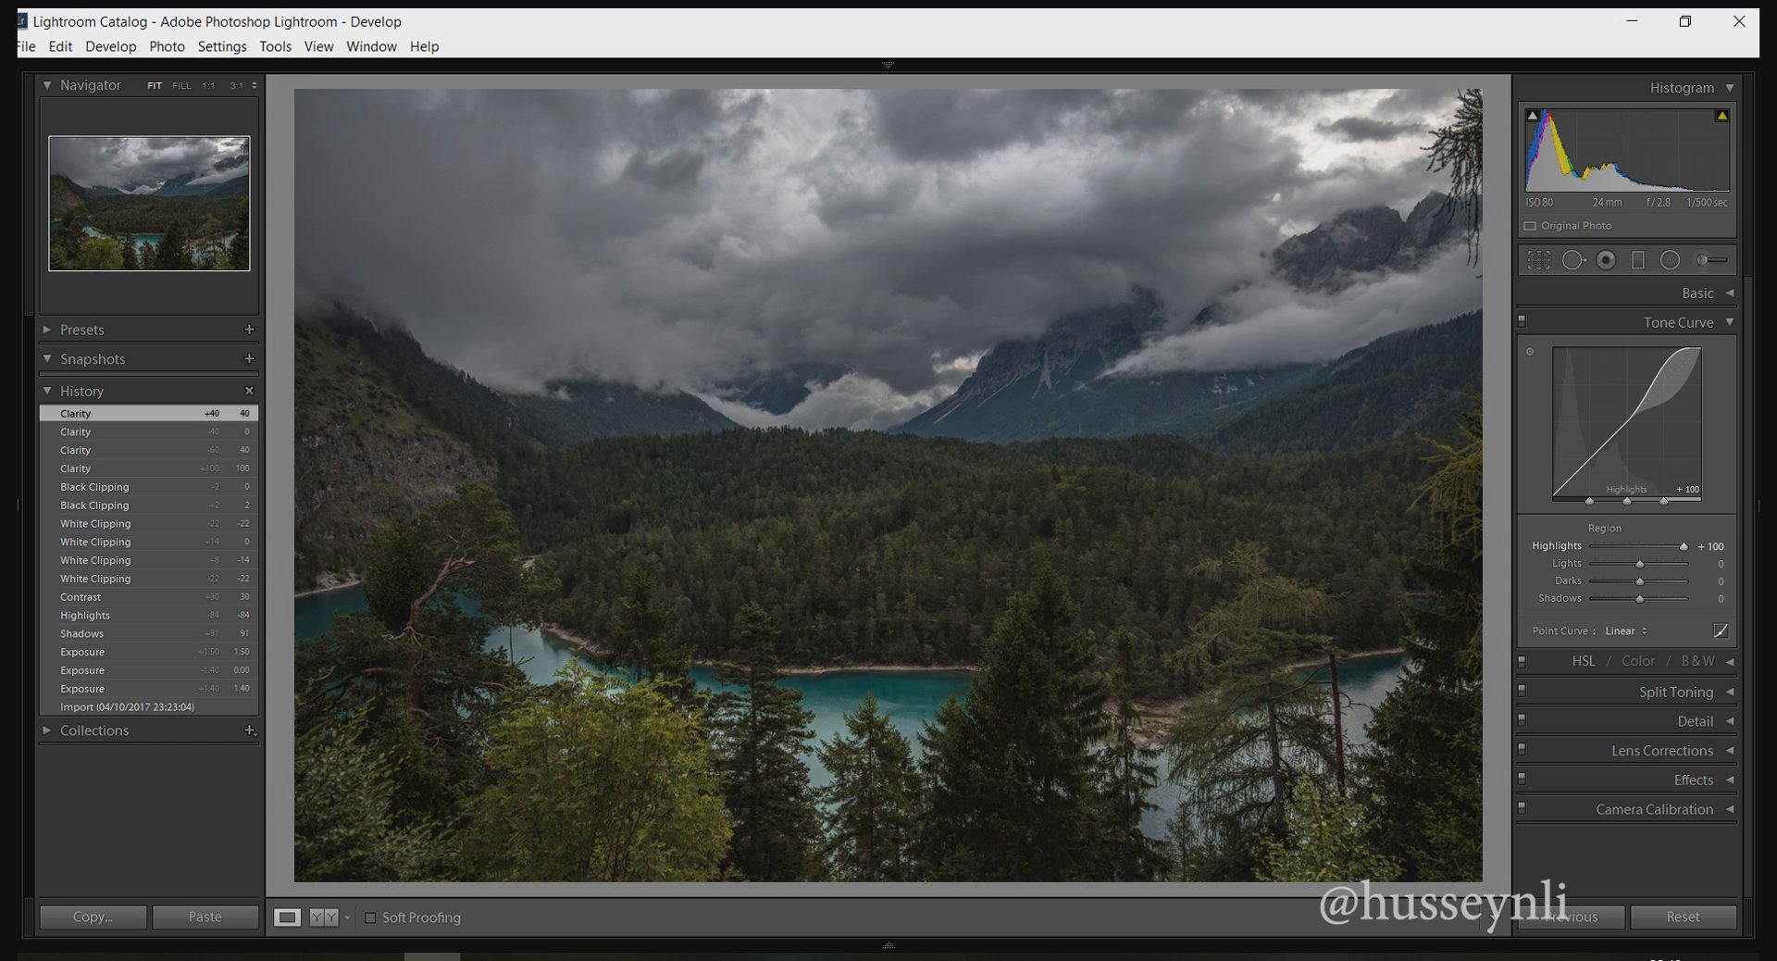
pyautogui.moveTo(1683, 546); pyautogui.dragTo(1662, 546)
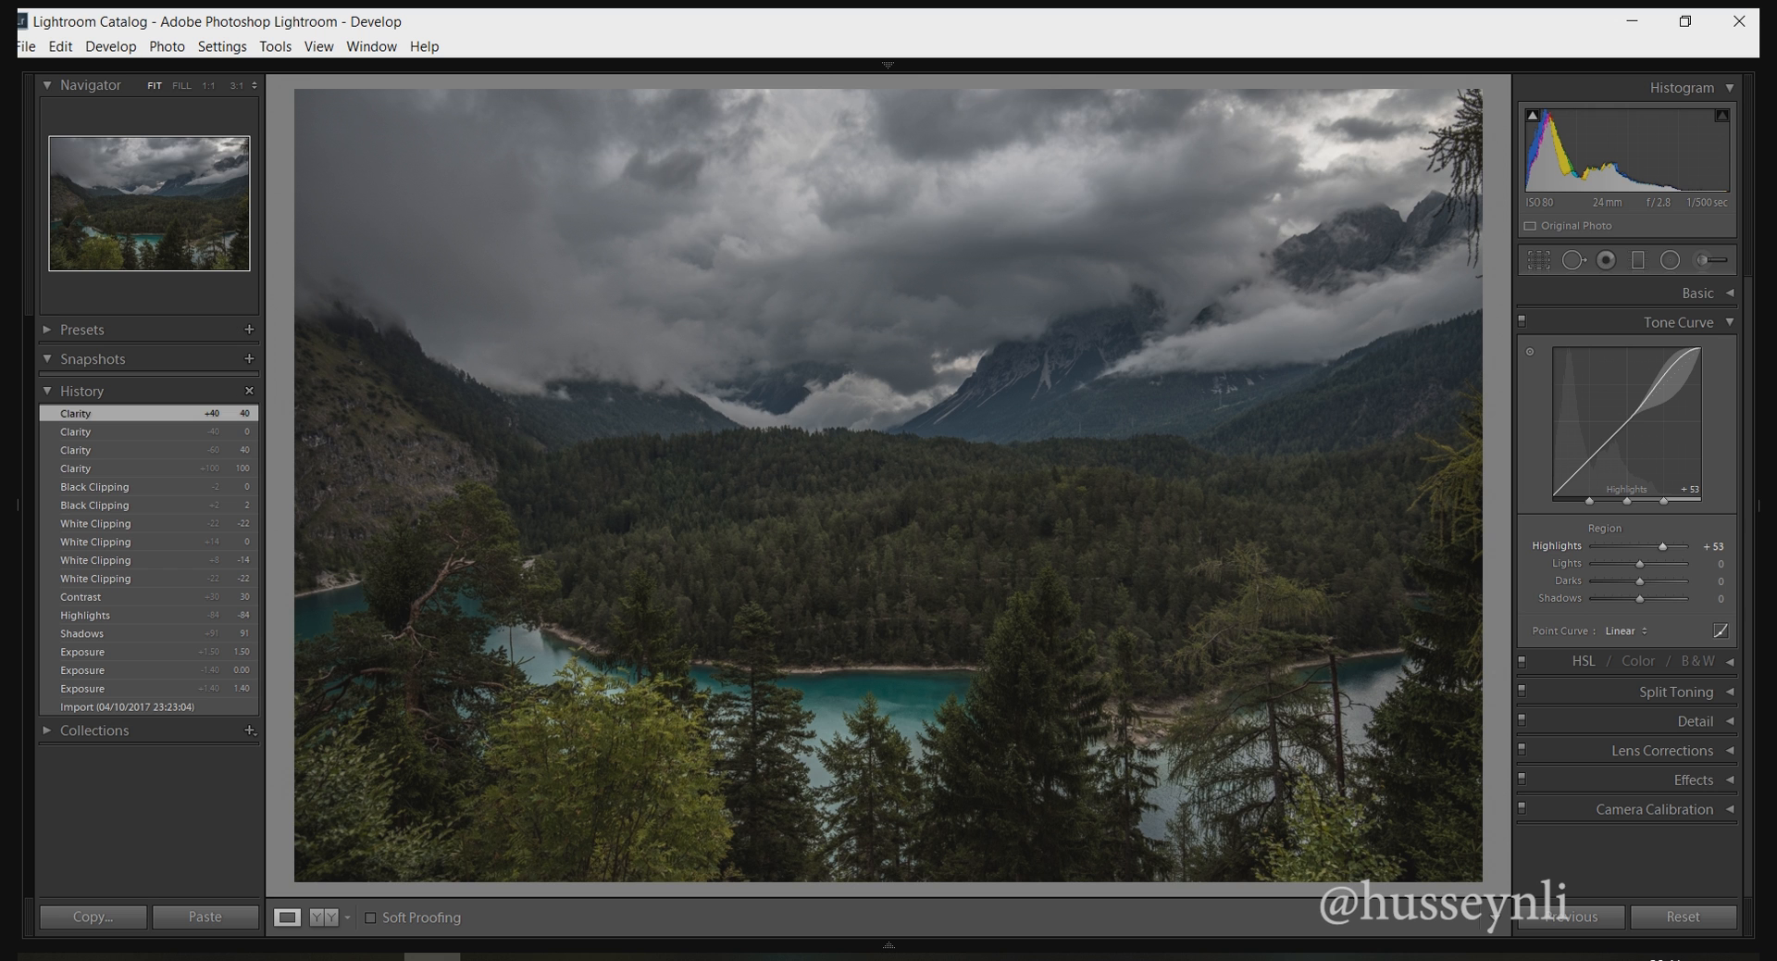
pyautogui.moveTo(1662, 547); pyautogui.dragTo(1662, 546)
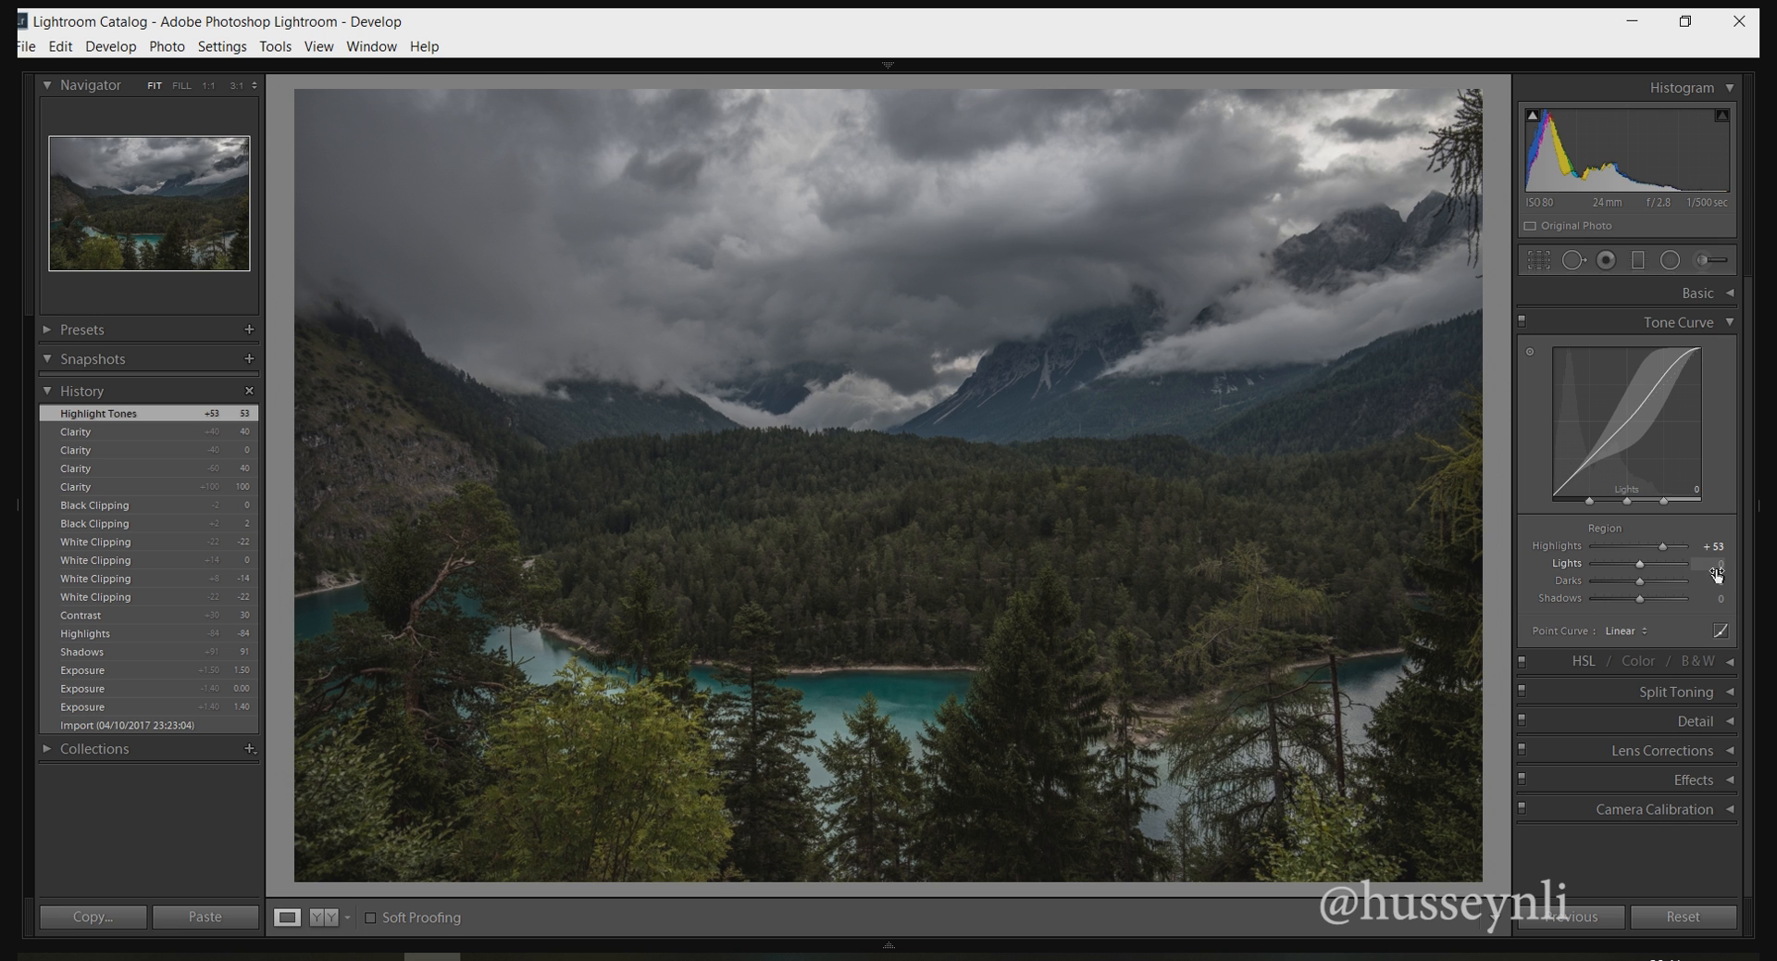
pyautogui.moveTo(1640, 563); pyautogui.dragTo(1644, 563)
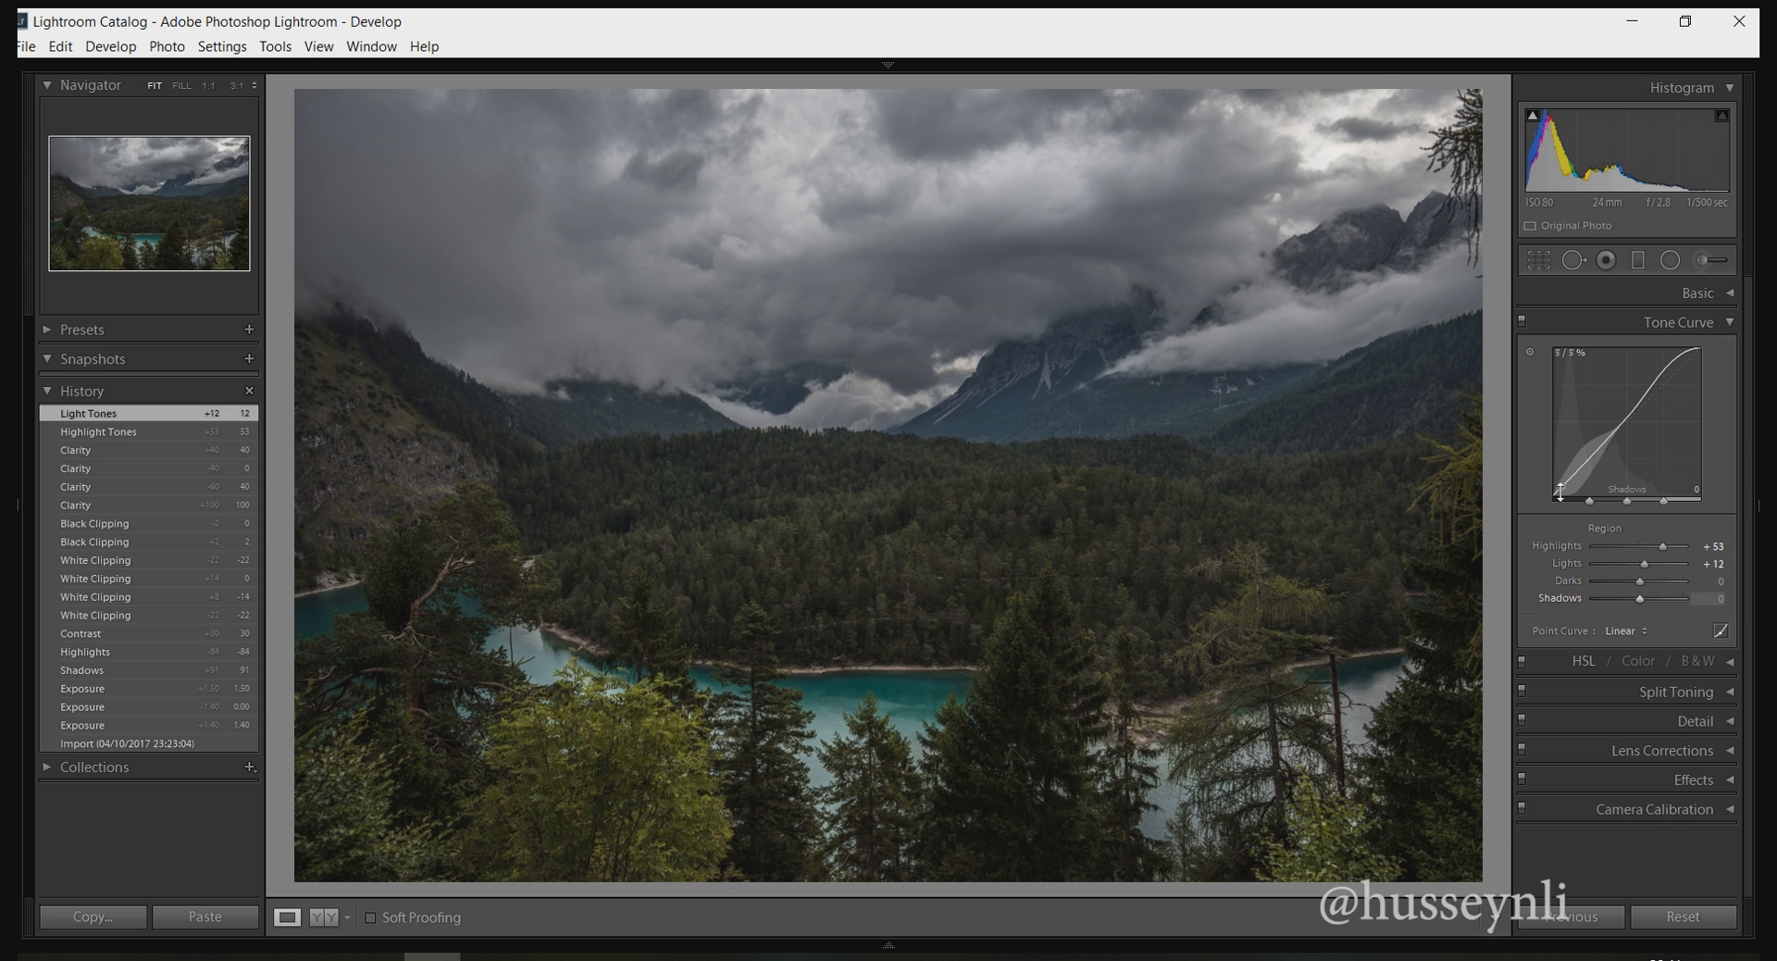
pyautogui.click(1720, 631)
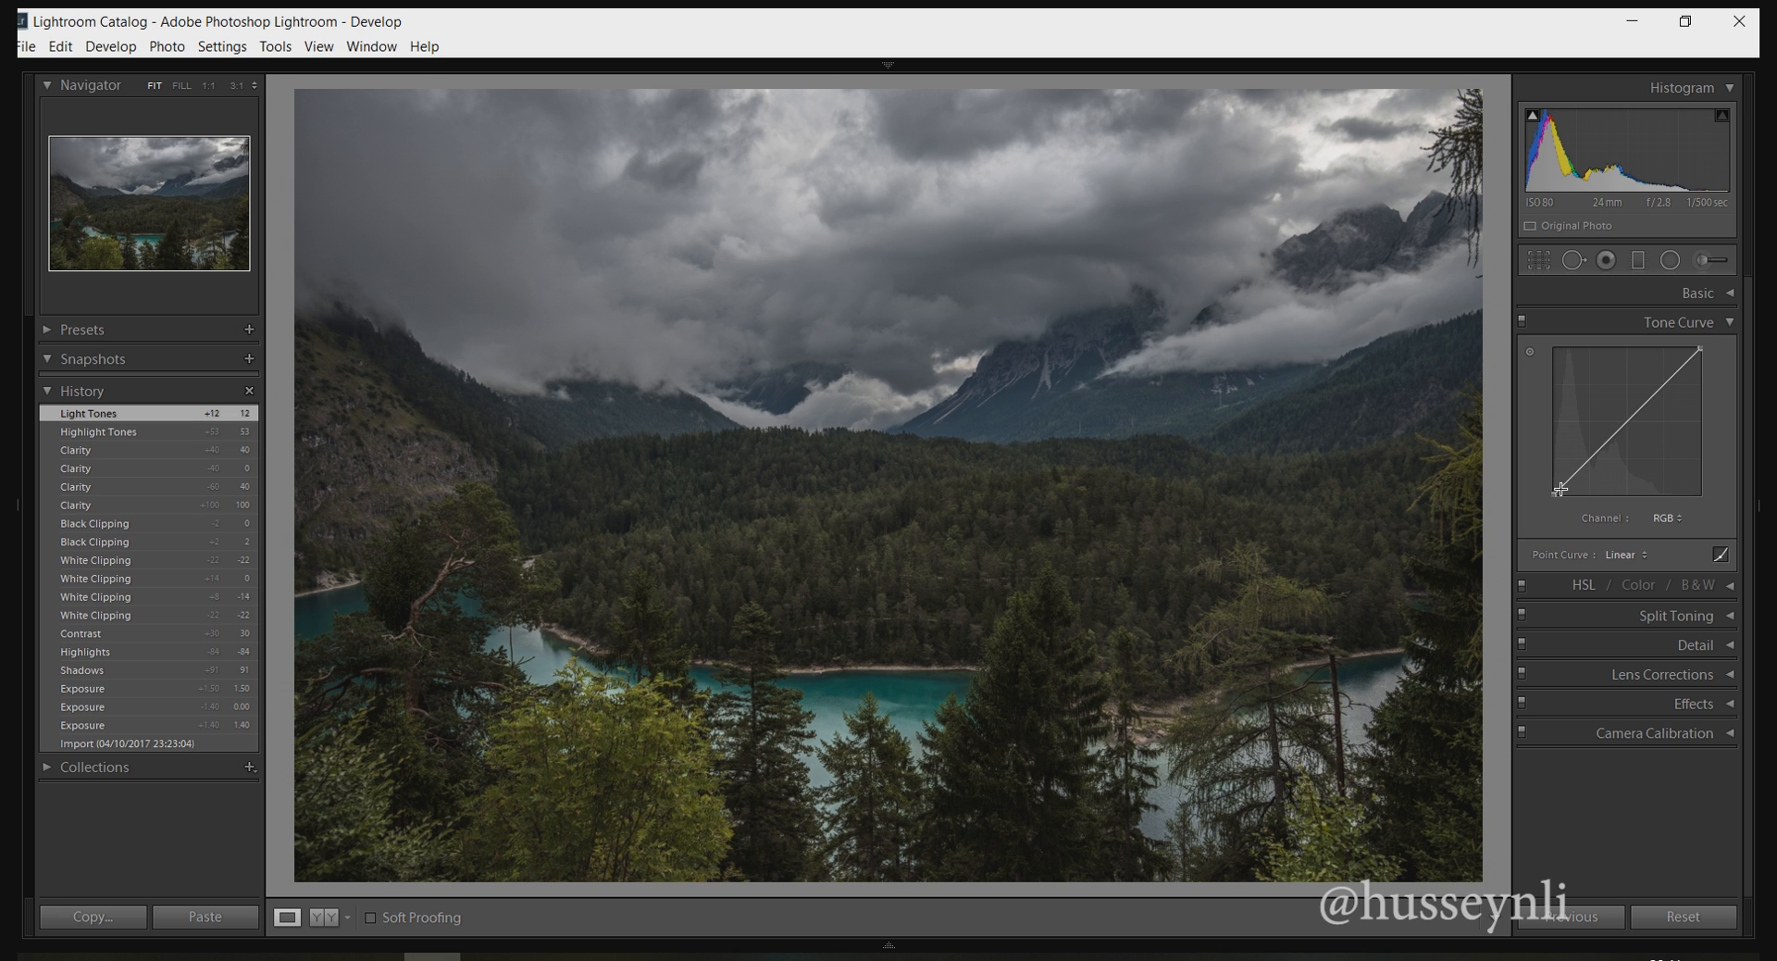
pyautogui.click(1720, 554)
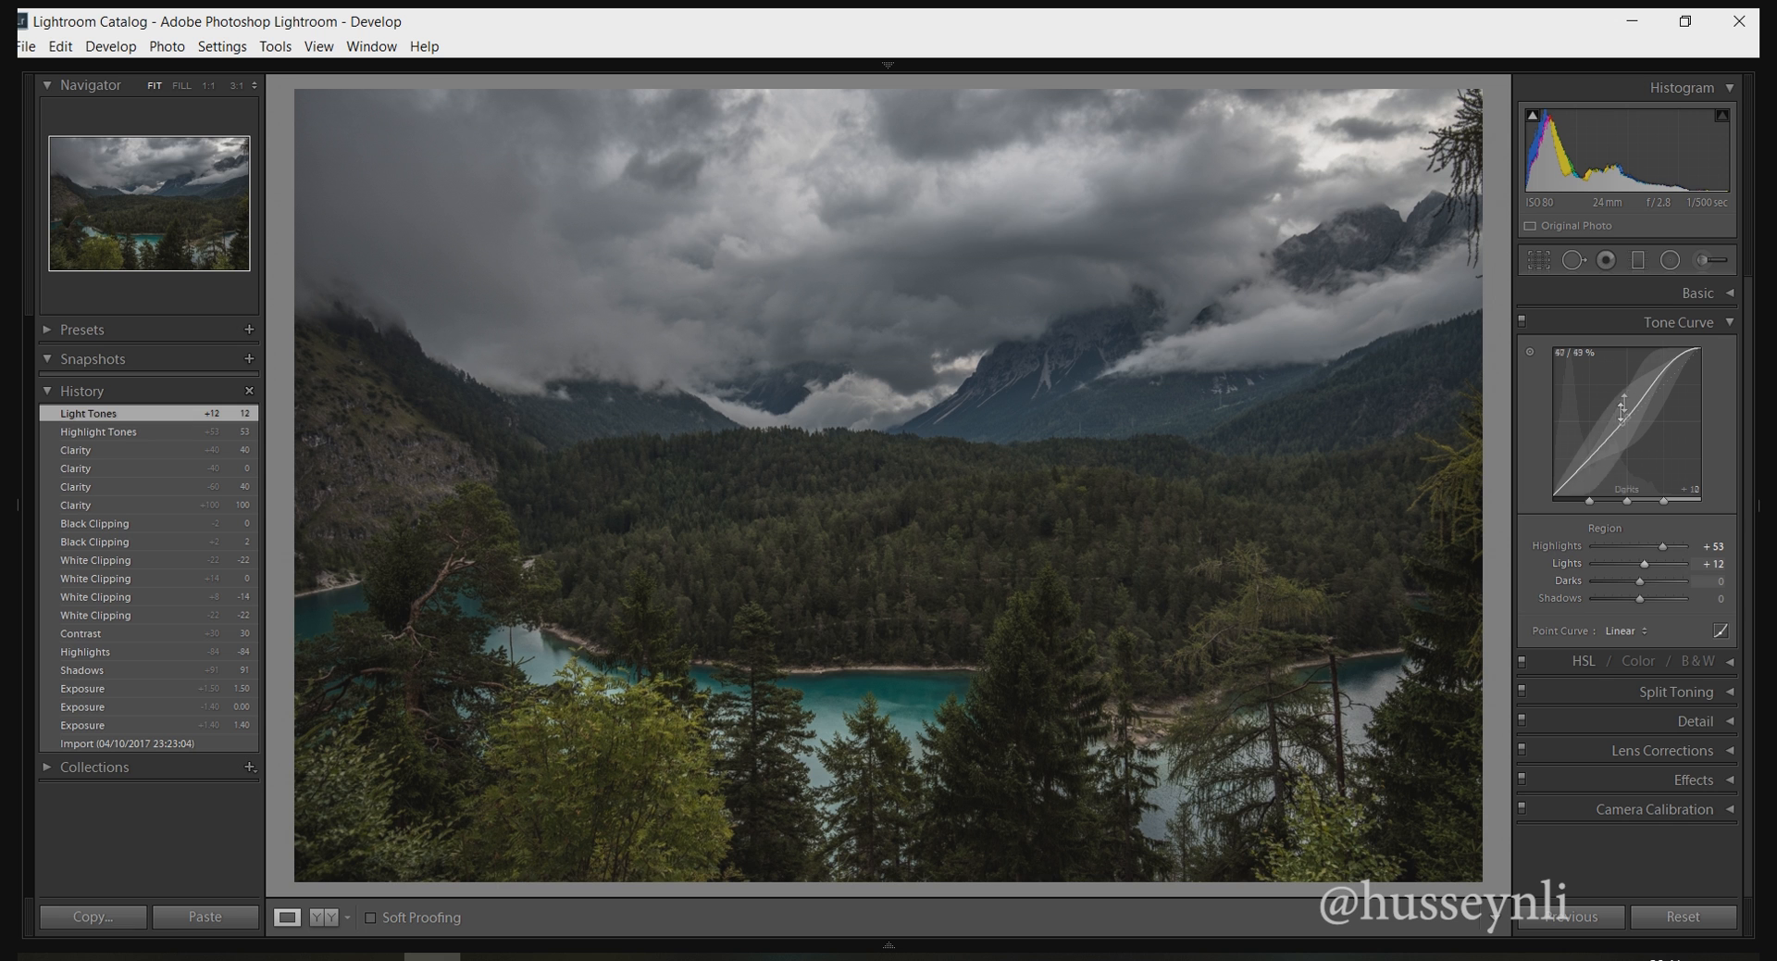
pyautogui.click(1717, 322)
pyautogui.click(1718, 291)
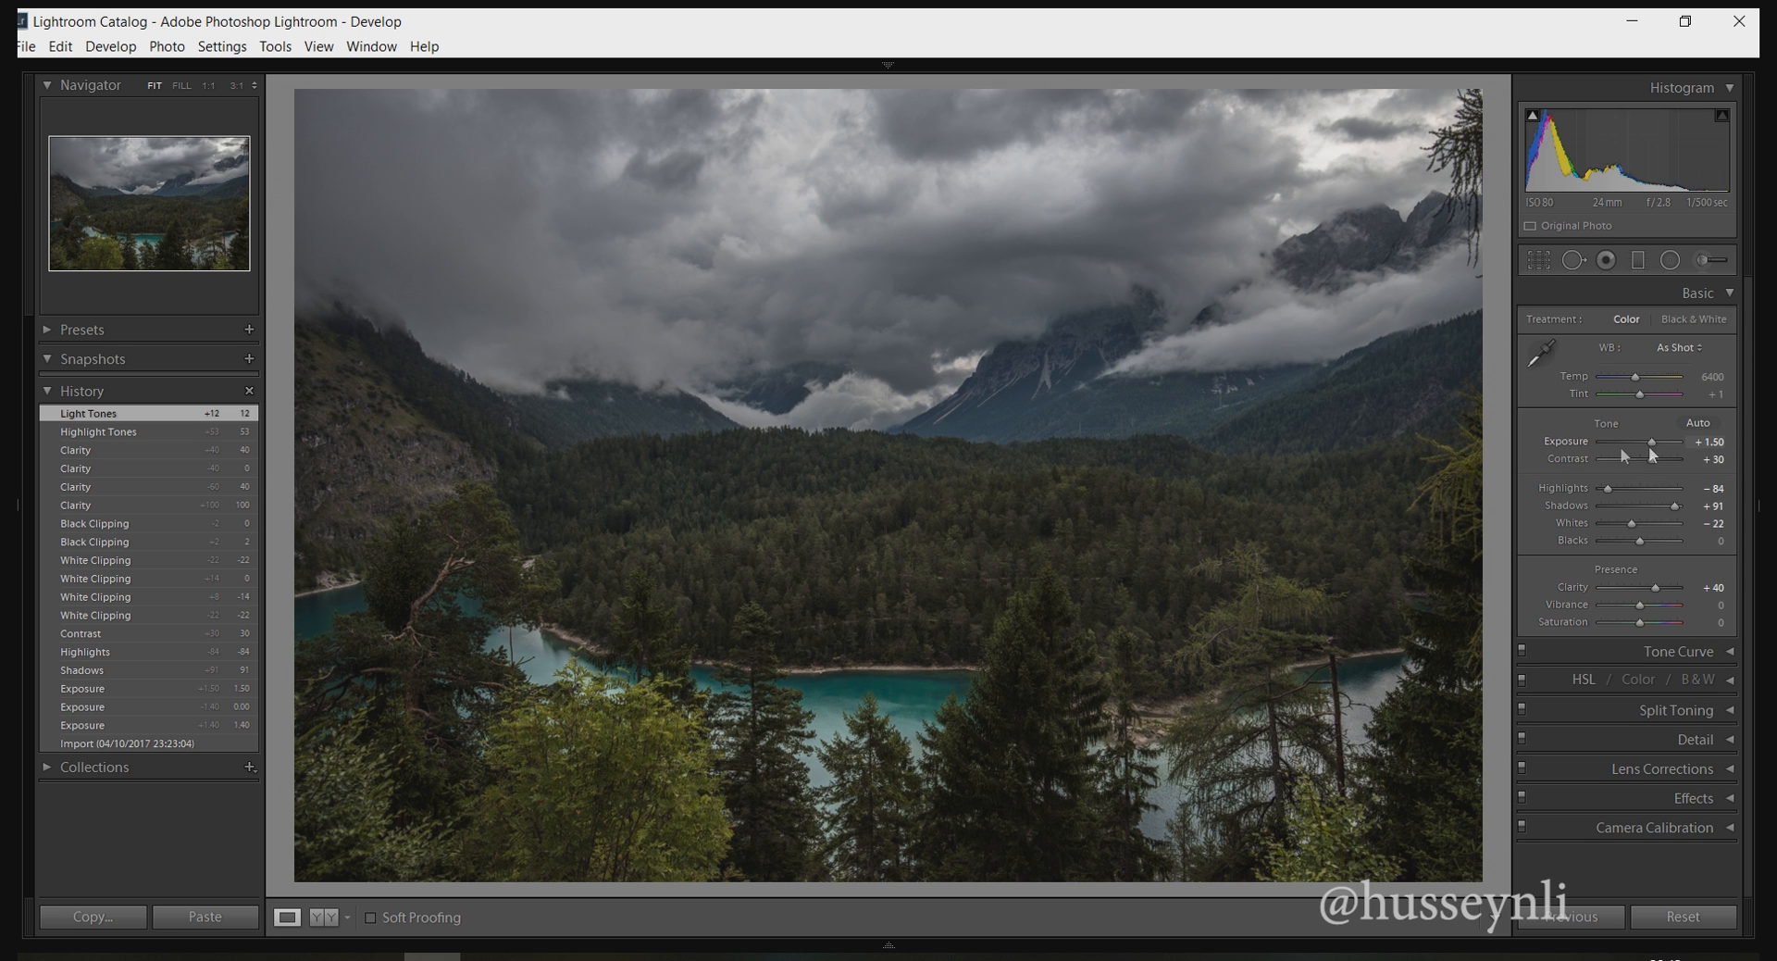
pyautogui.click(1719, 294)
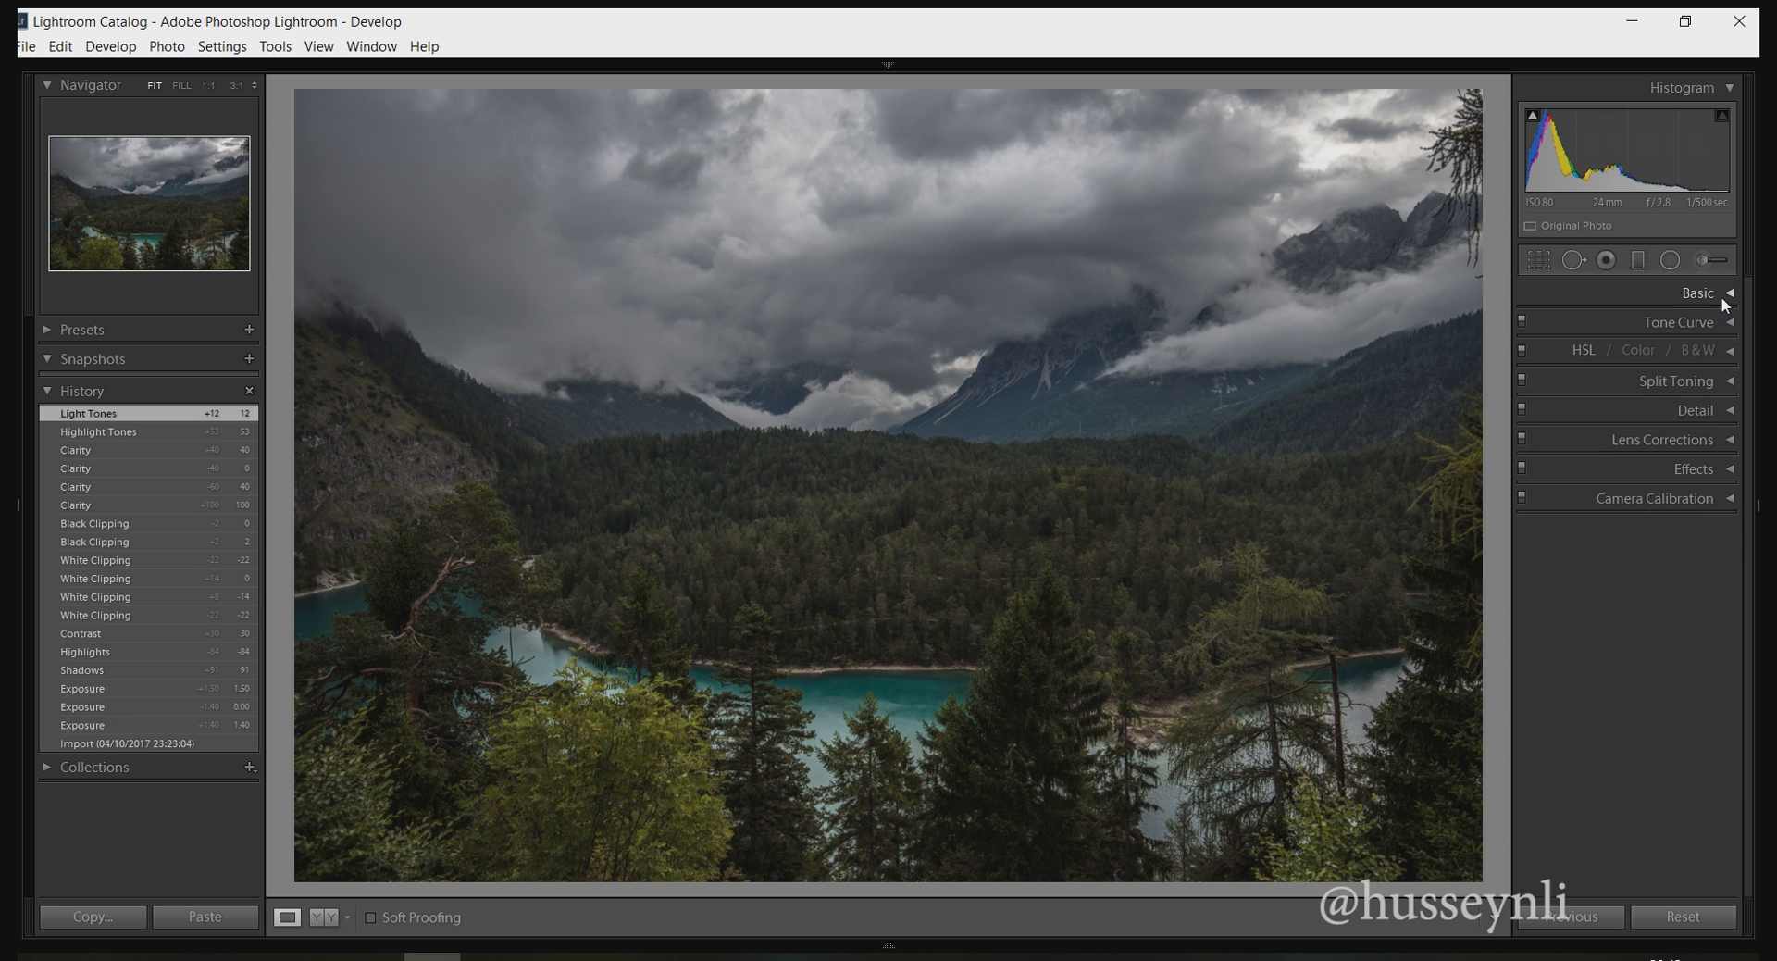
pyautogui.click(1722, 328)
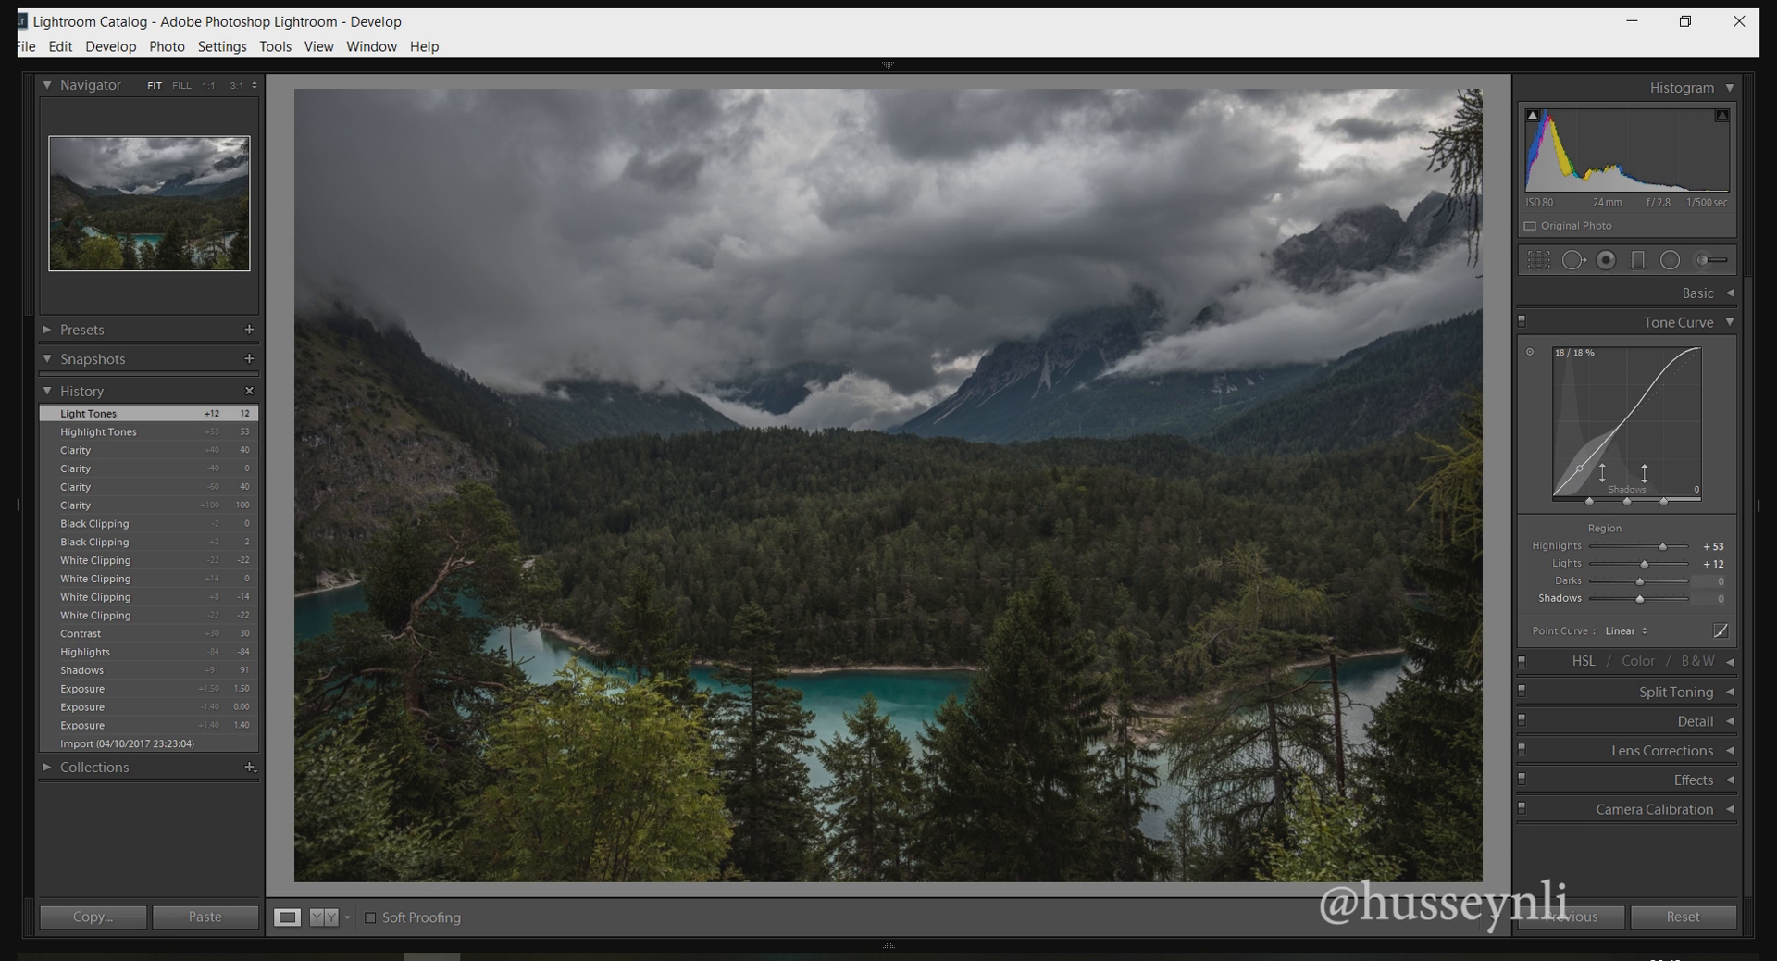
# Add two anchor points along the lower part of the RGB point curve, keeping them on the diagonal.
pyautogui.click(1722, 630)
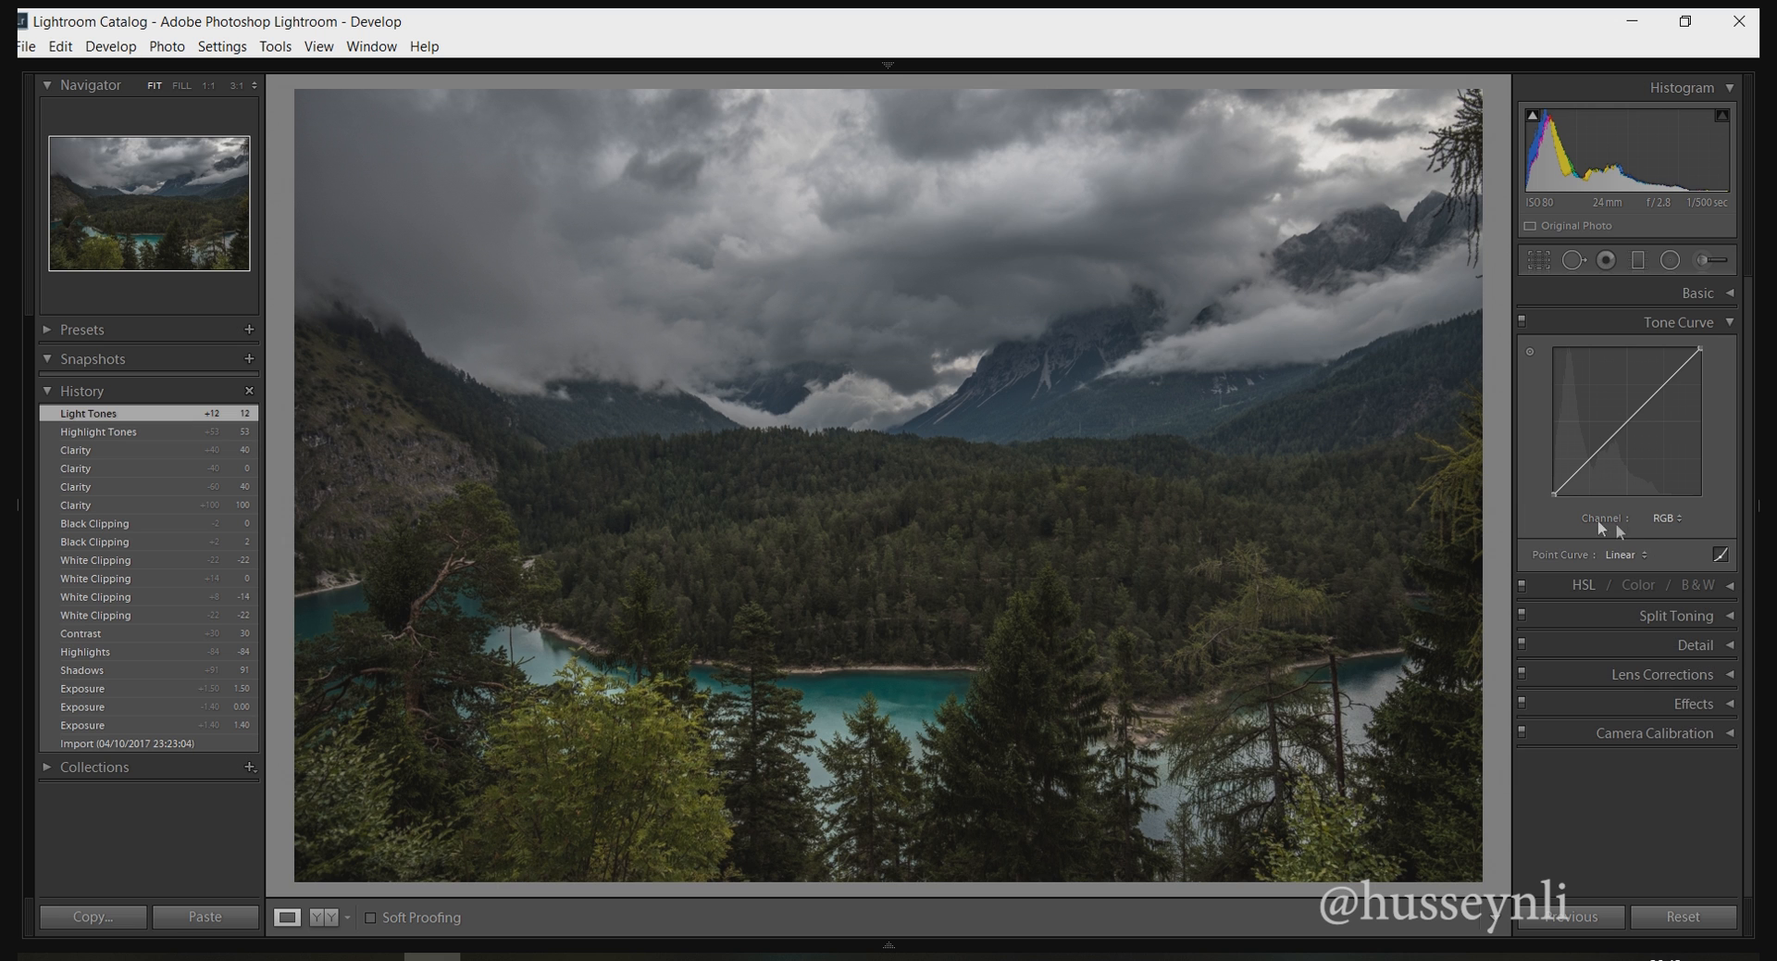
pyautogui.click(1571, 475)
pyautogui.click(1593, 453)
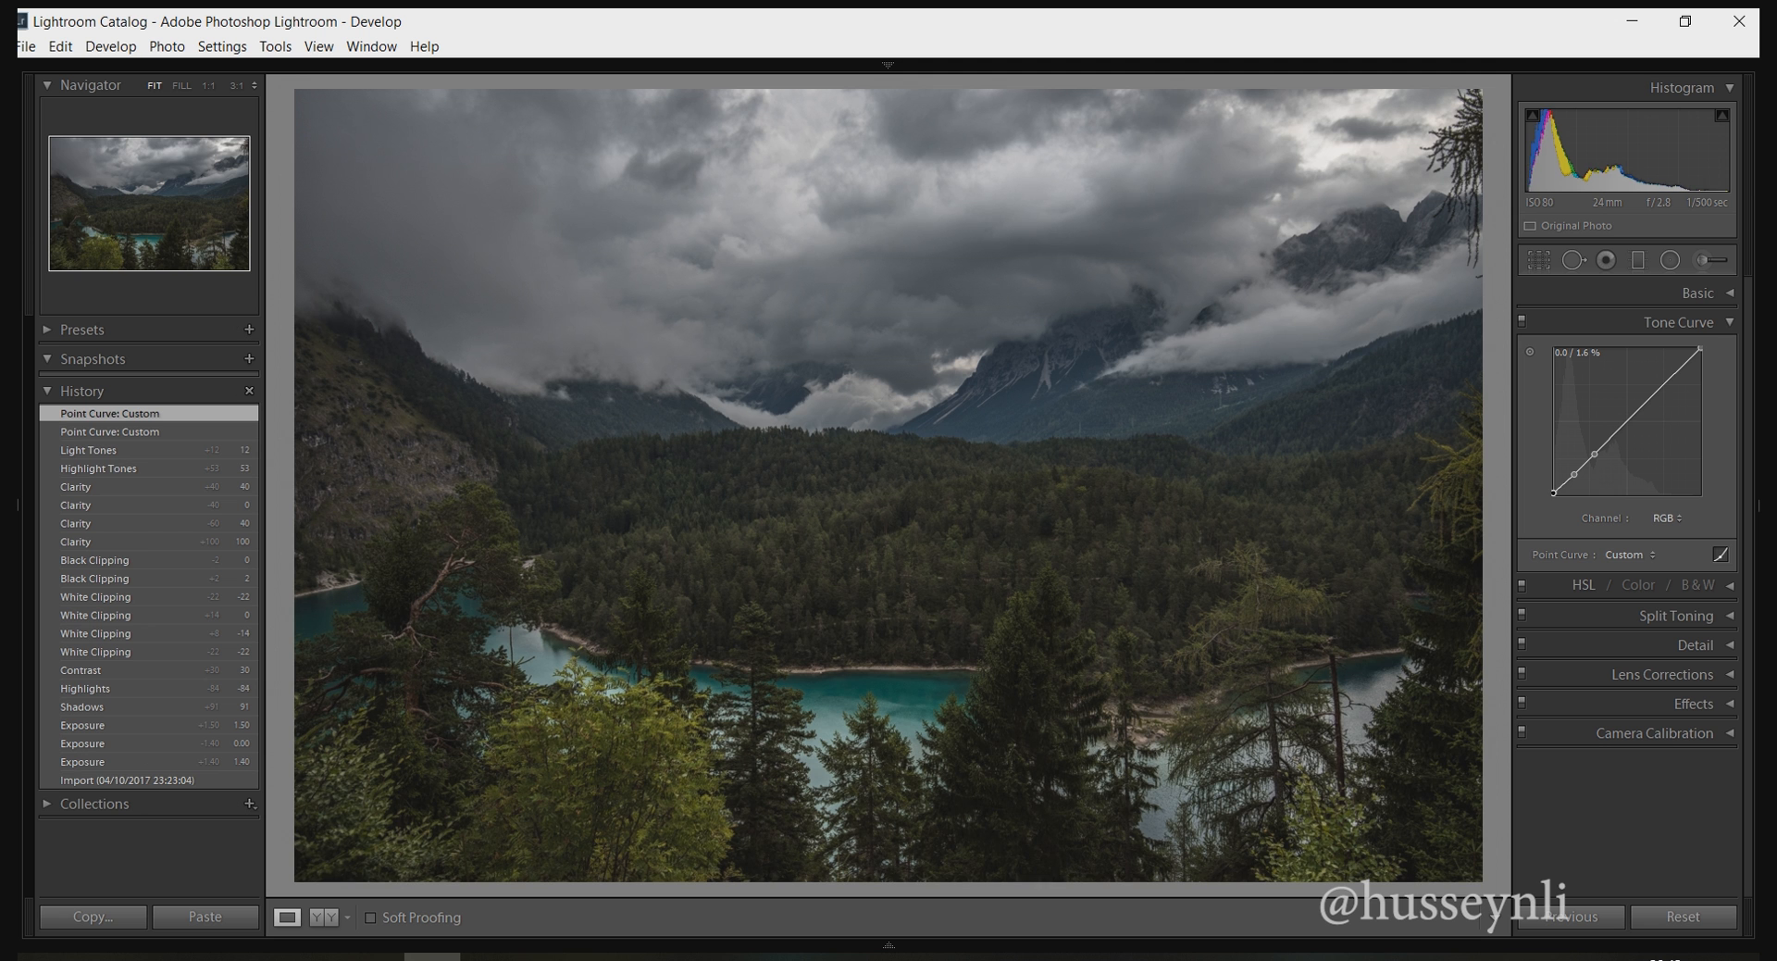
# Lift the black end point of the RGB point curve to about 5.9% output for faded blacks.
pyautogui.moveTo(1552, 493); pyautogui.dragTo(1554, 490)
pyautogui.moveTo(1554, 491); pyautogui.dragTo(1554, 494)
pyautogui.moveTo(1541, 492); pyautogui.dragTo(1541, 473)
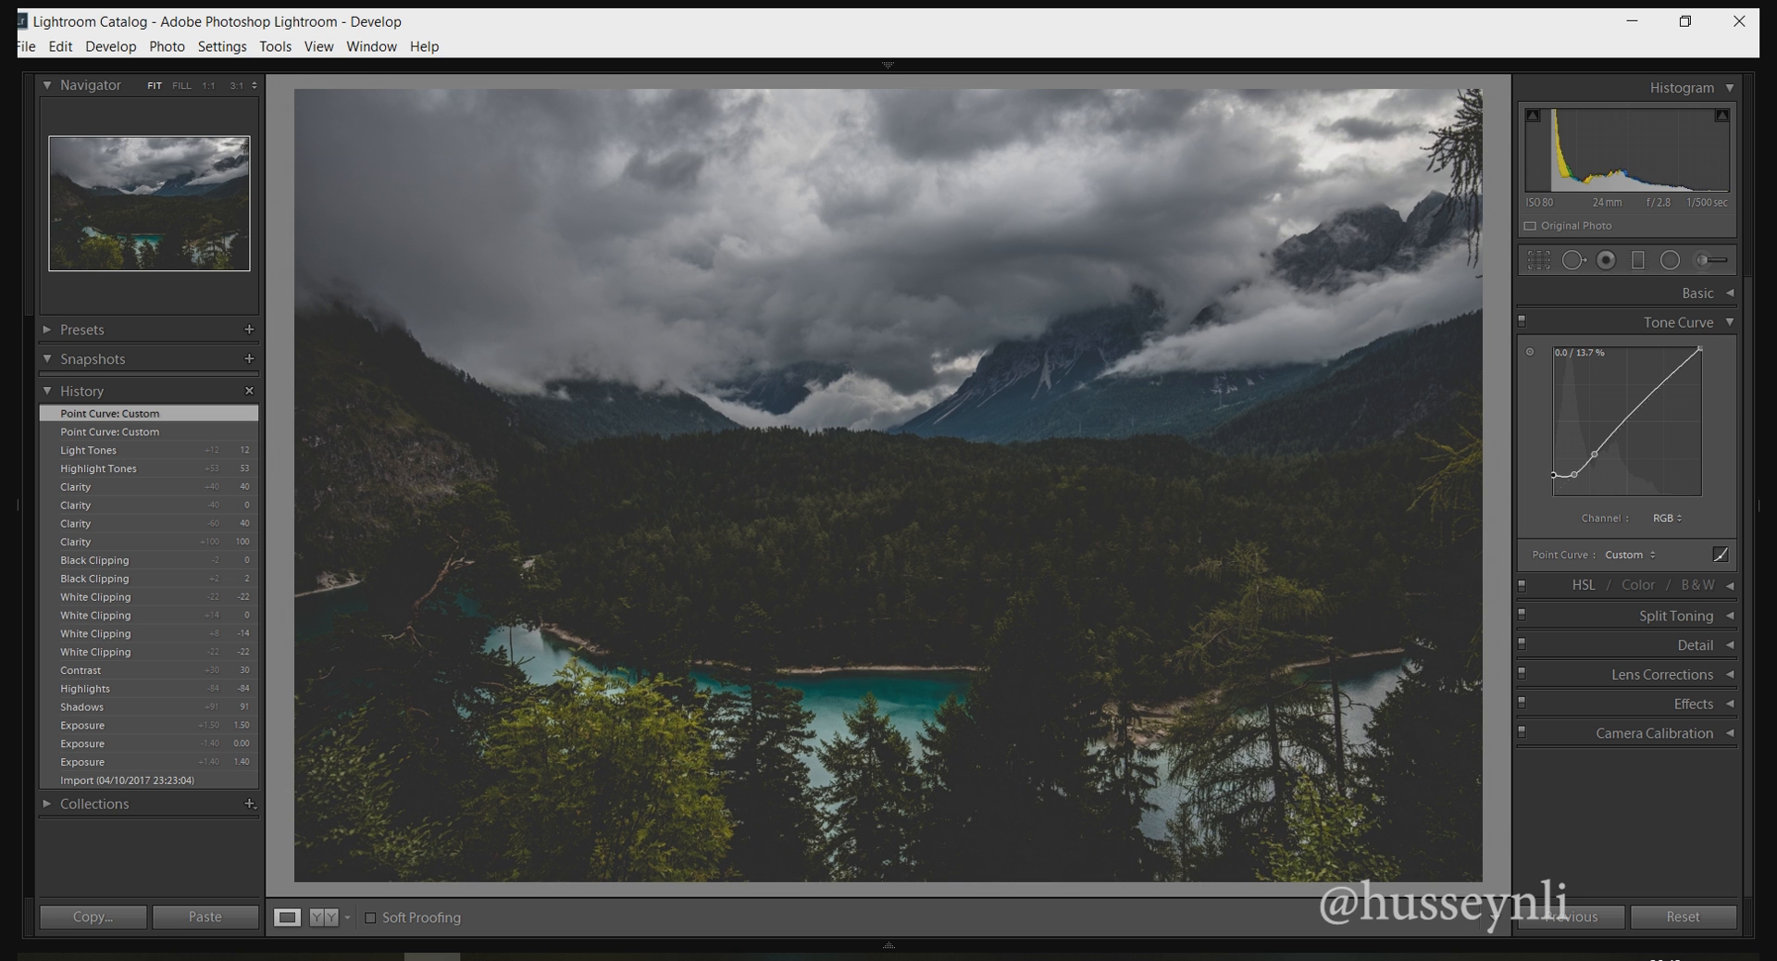
pyautogui.moveTo(1553, 475); pyautogui.dragTo(1553, 486)
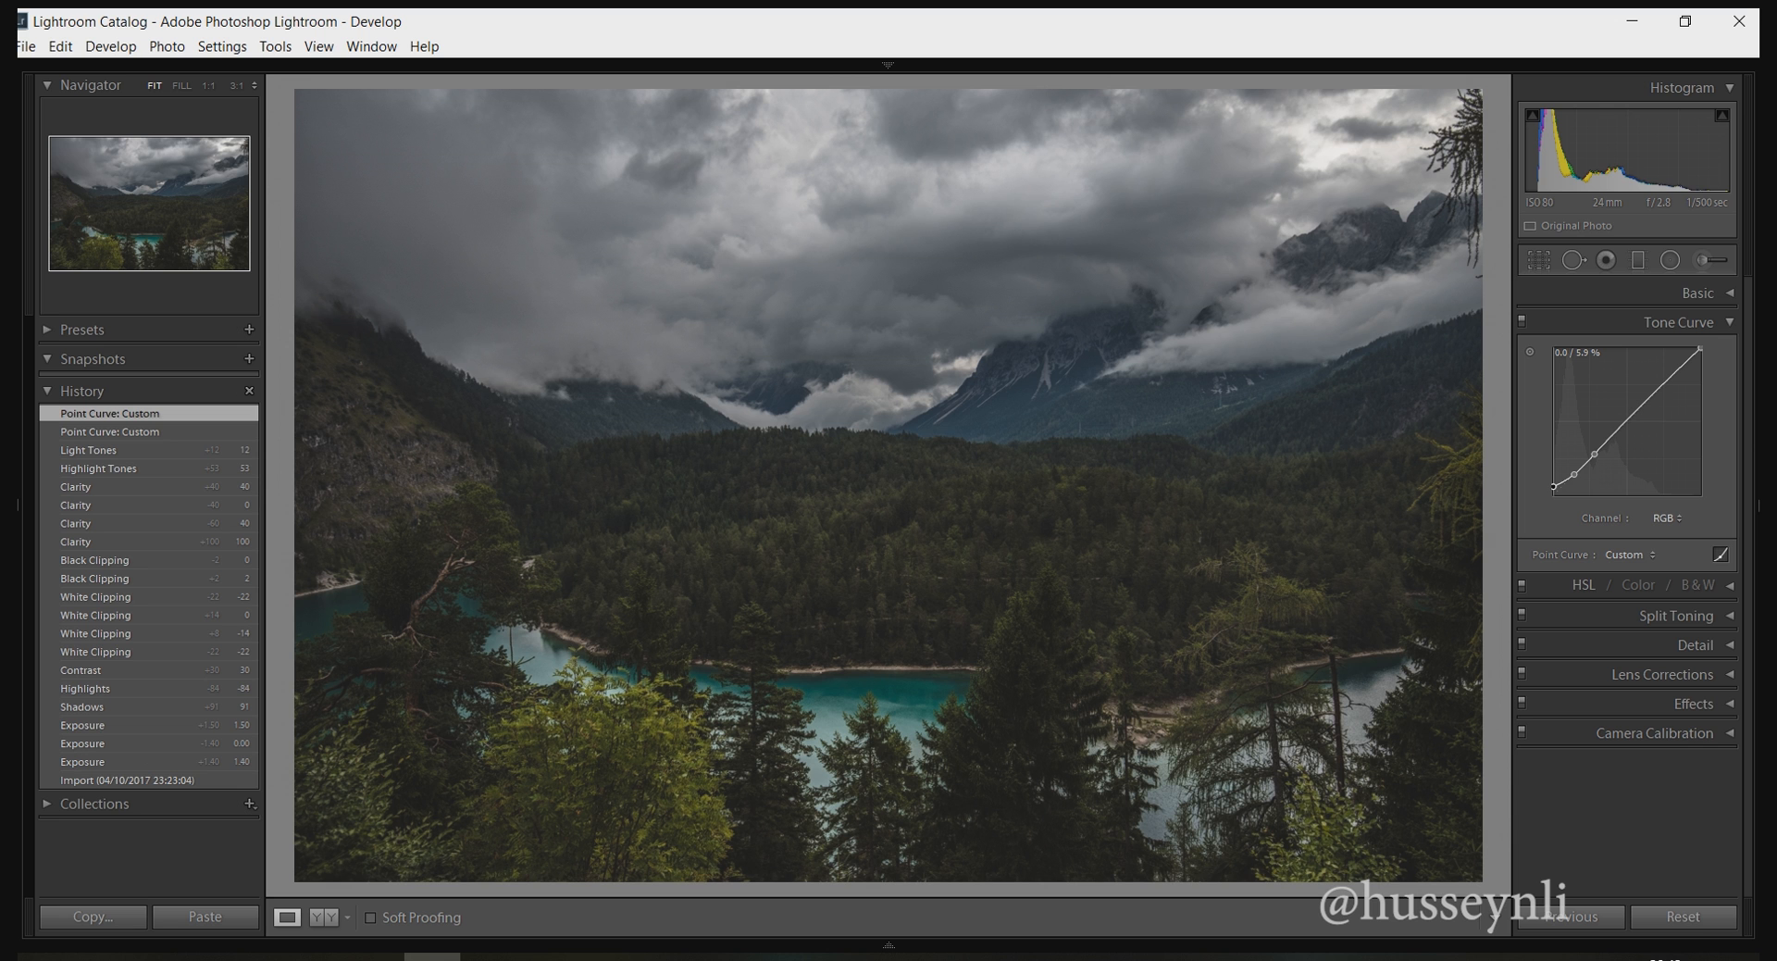
pyautogui.moveTo(1553, 486); pyautogui.dragTo(1546, 483)
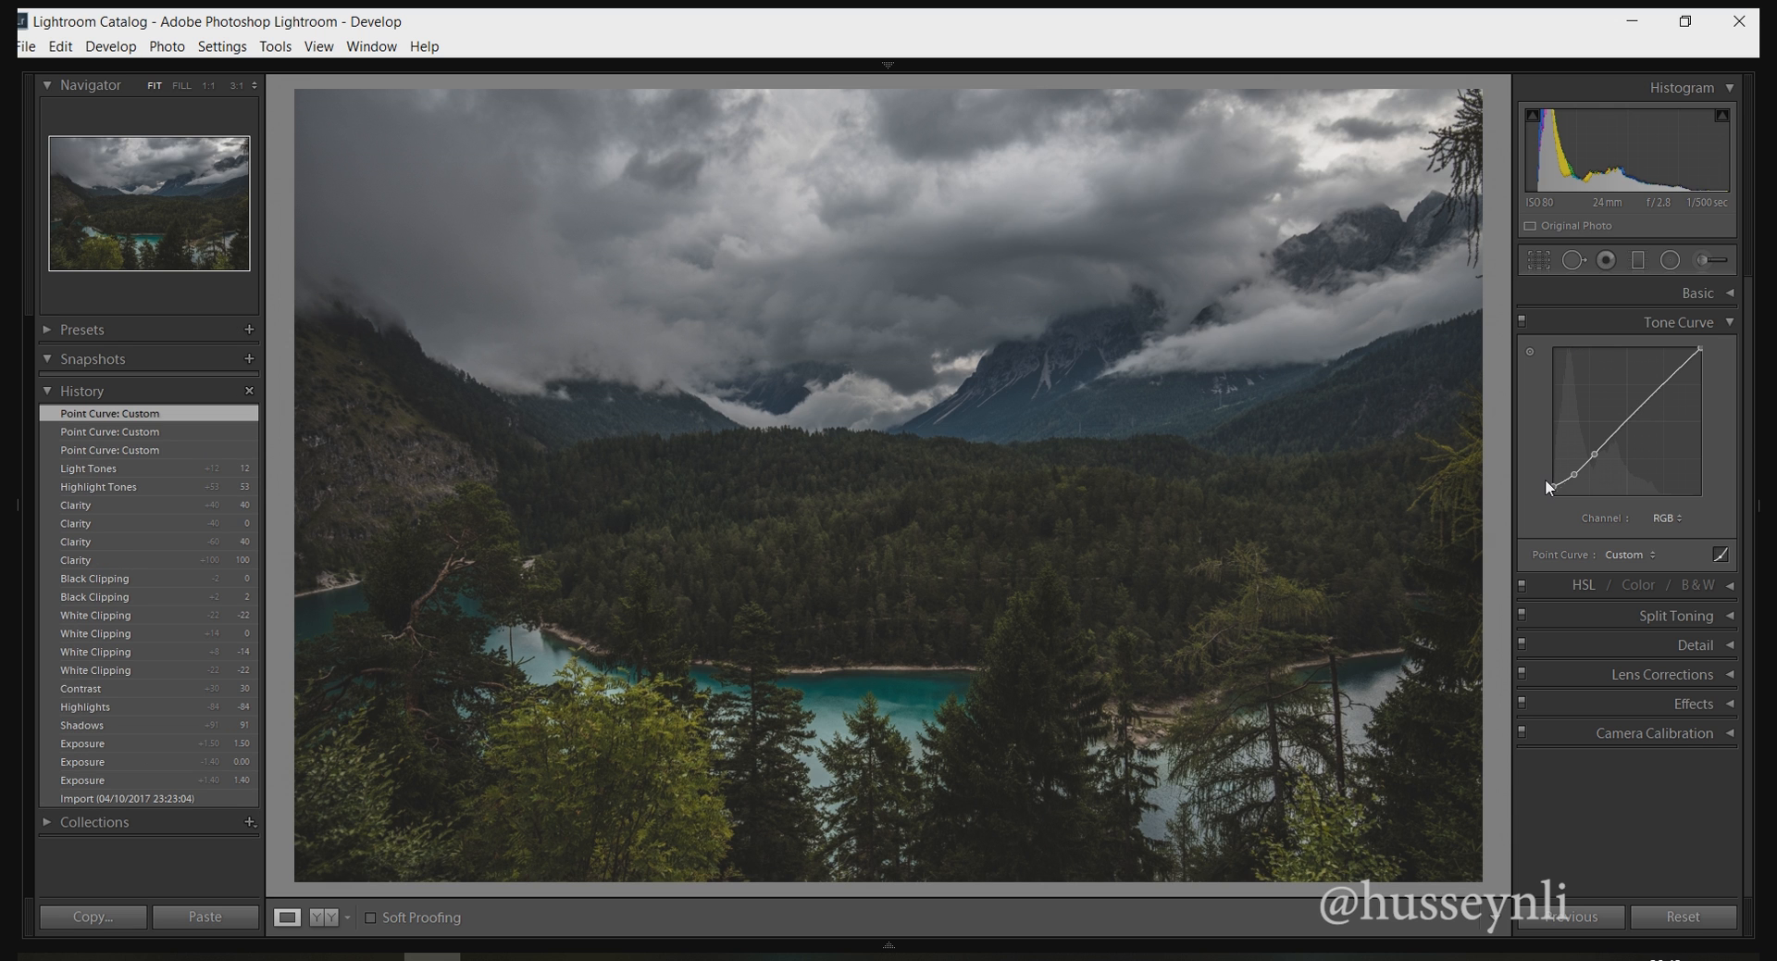
# Leave point curve editing, return to the tone curve's region sliders and close the Tone Curve settings.
pyautogui.click(1712, 553)
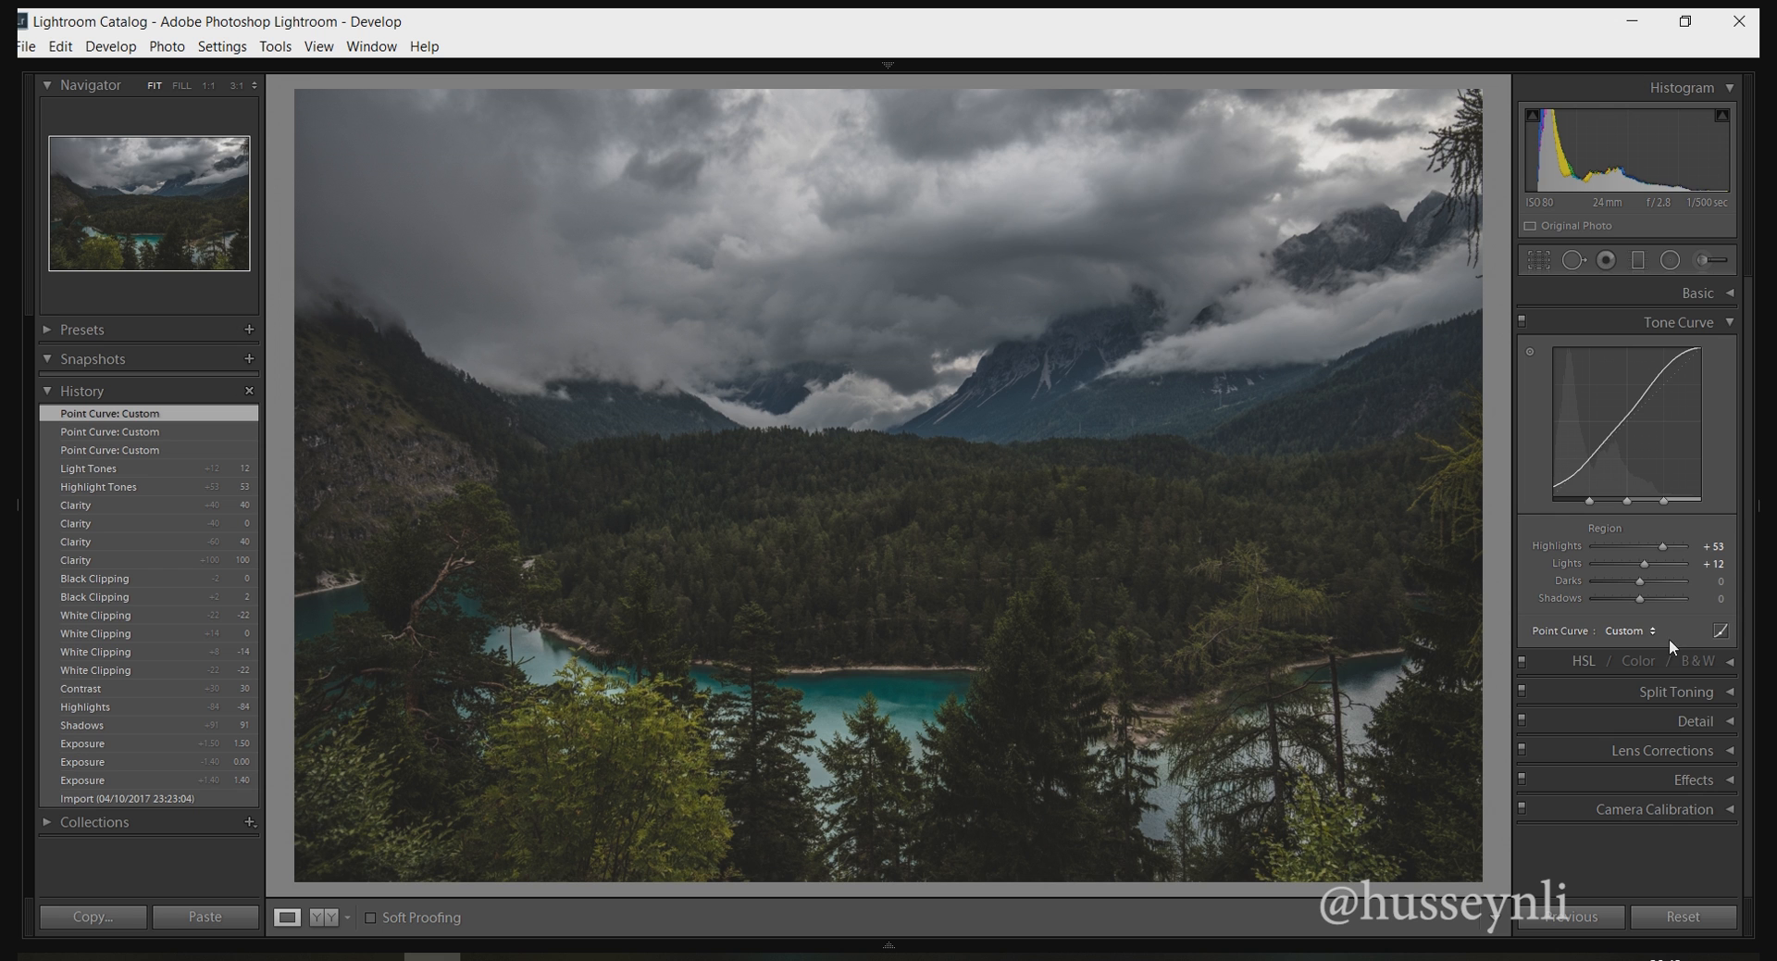
pyautogui.click(1684, 325)
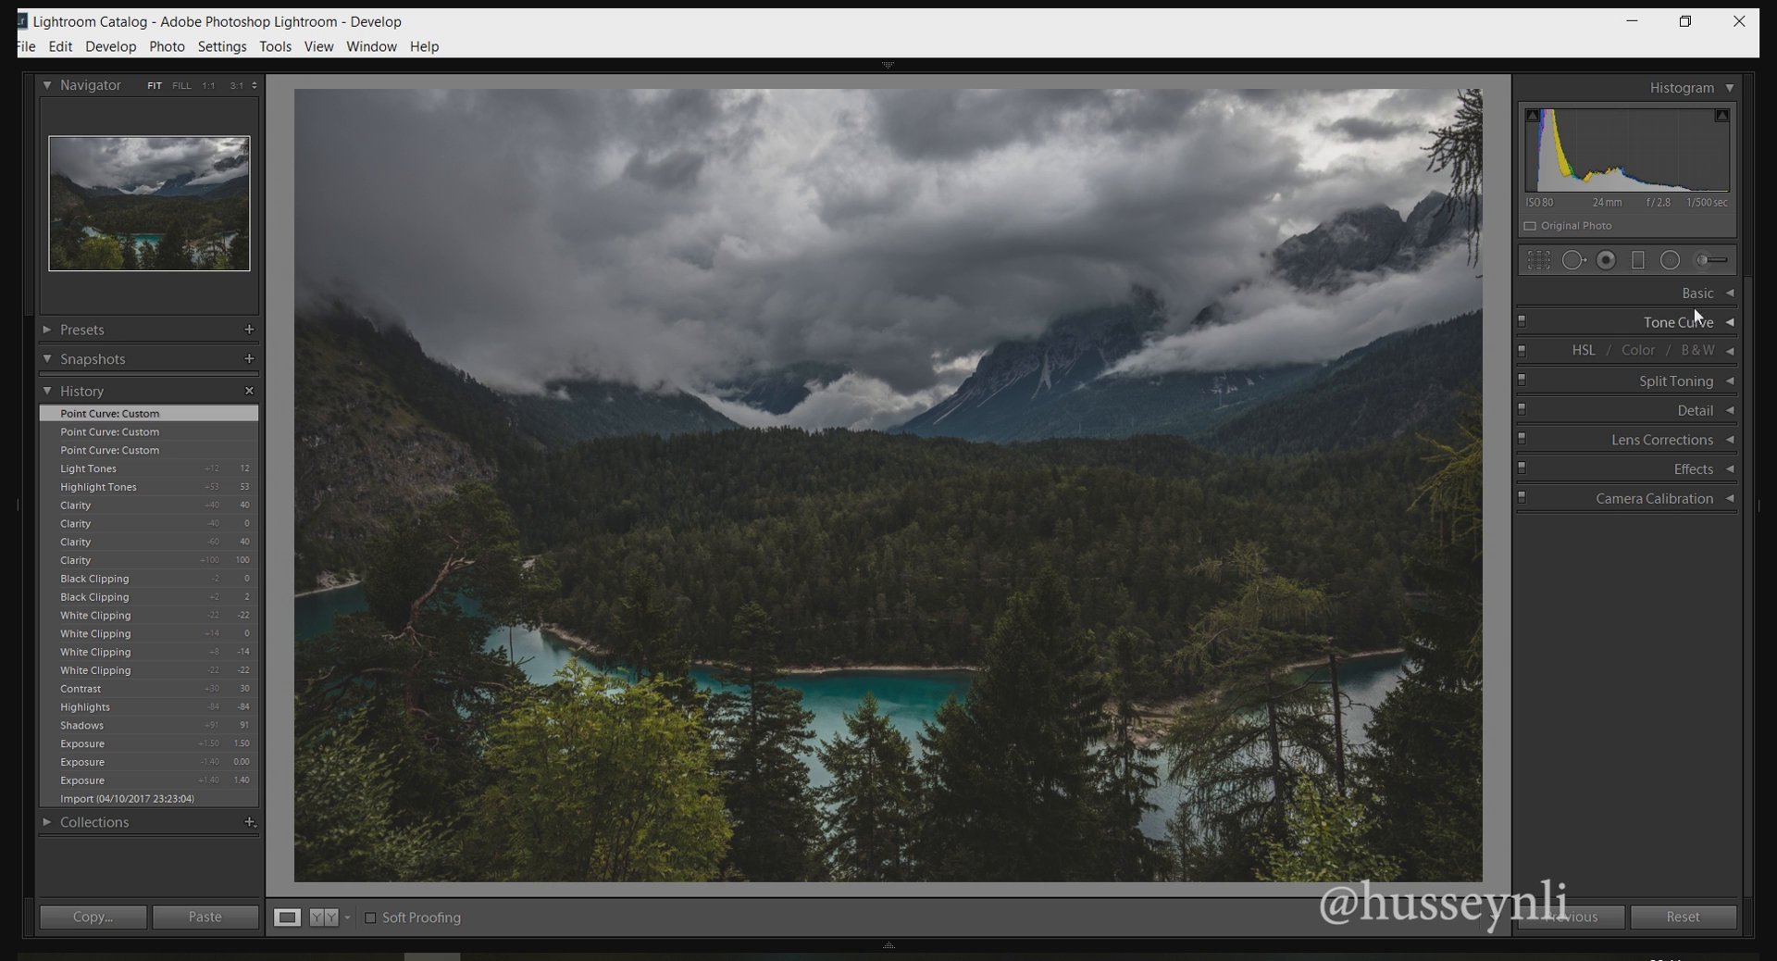
pyautogui.click(1694, 291)
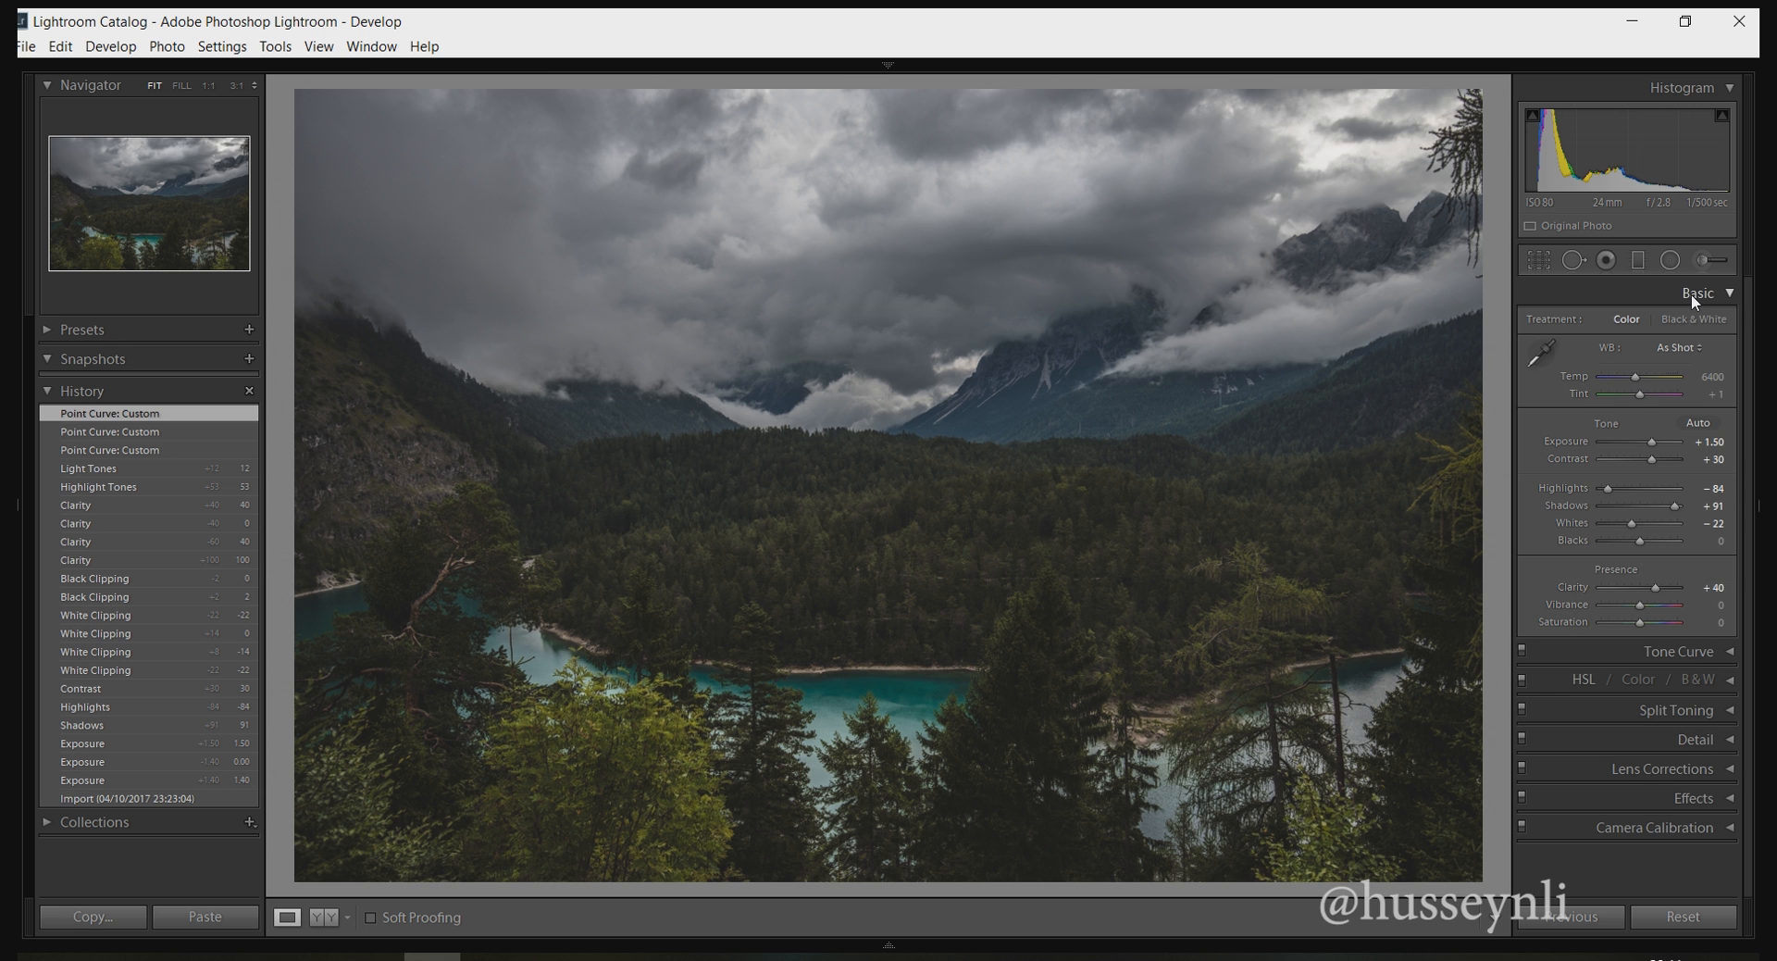
pyautogui.click(1697, 290)
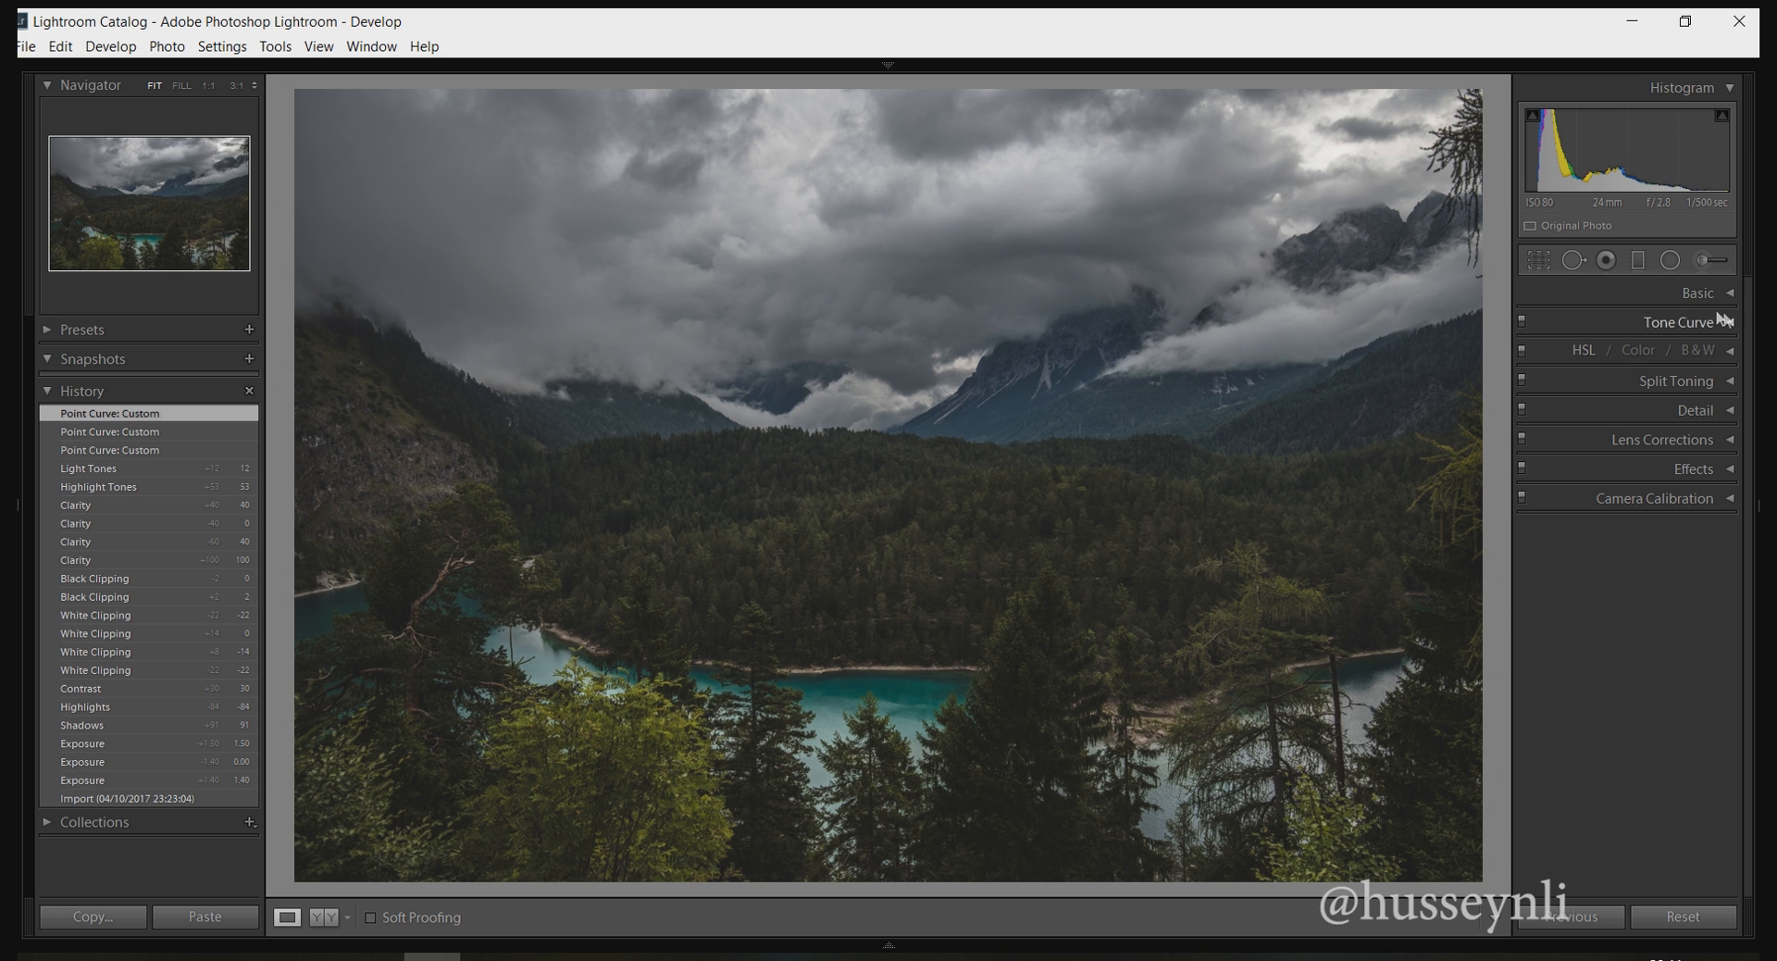
# In the HSL adjustments, set Yellow saturation to +22 and Green saturation to +29.
pyautogui.click(1733, 351)
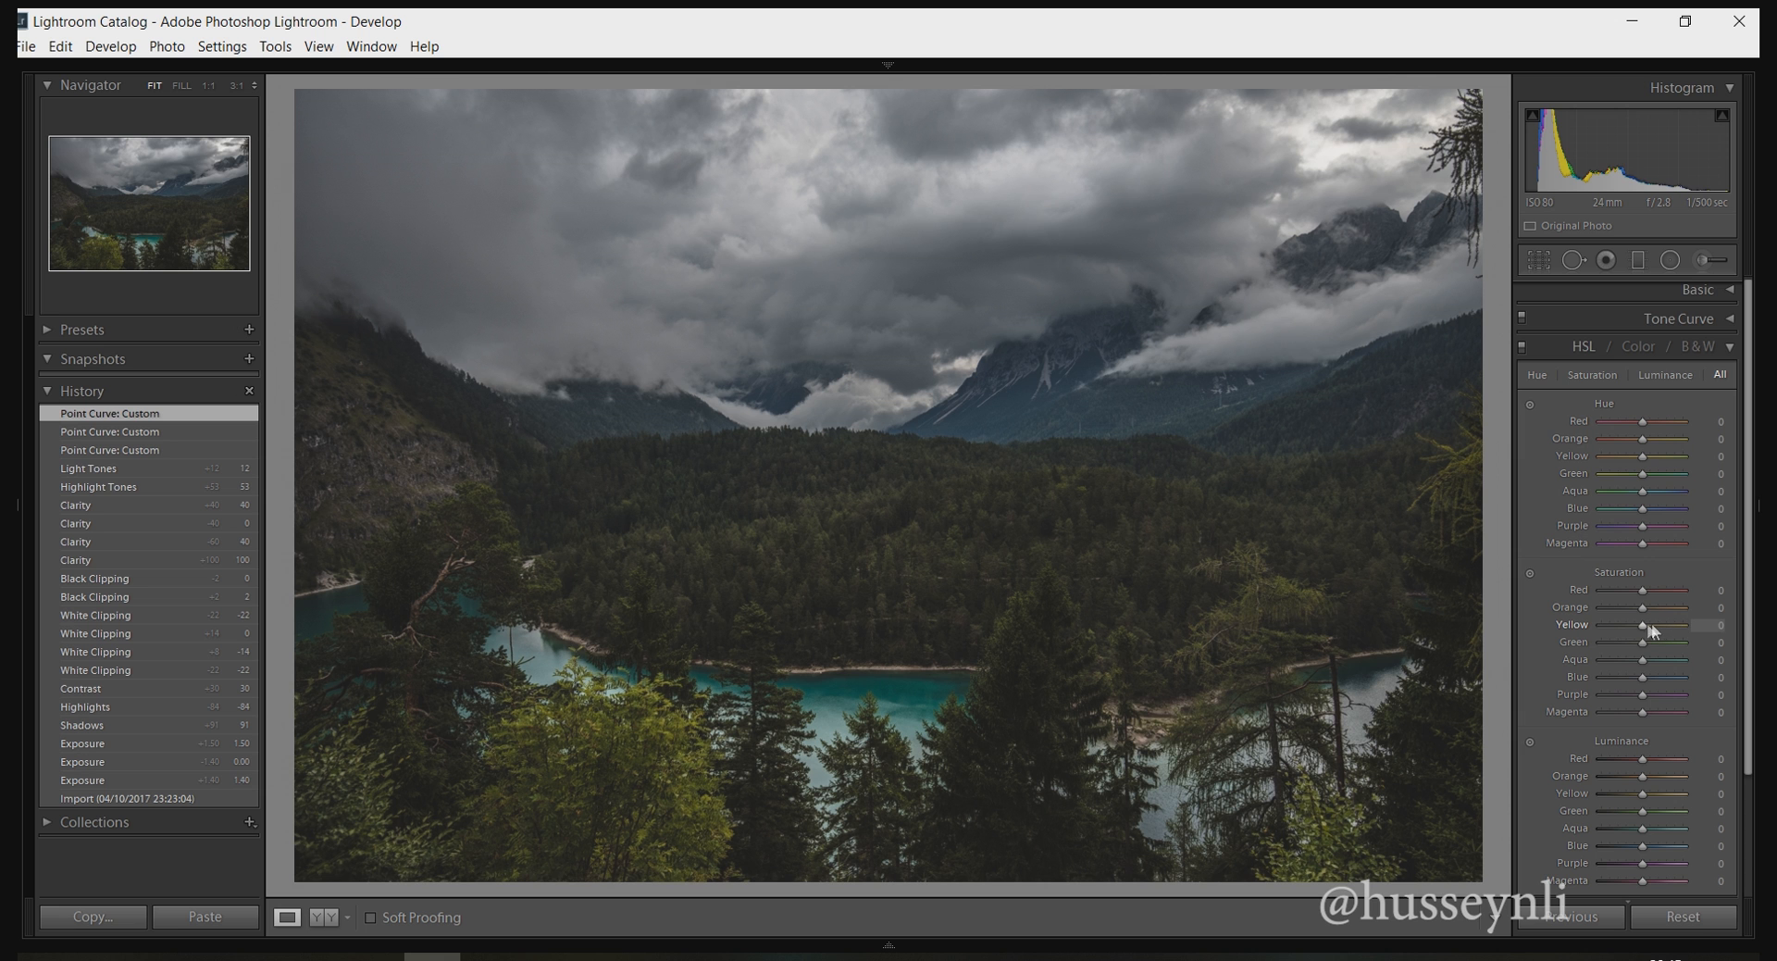
pyautogui.moveTo(1642, 623)
pyautogui.mouseDown()
pyautogui.moveTo(1597, 630)
pyautogui.moveTo(1640, 622)
pyautogui.moveTo(1660, 640)
pyautogui.moveTo(1652, 625)
pyautogui.mouseUp()
pyautogui.moveTo(1652, 618); pyautogui.dragTo(1653, 621)
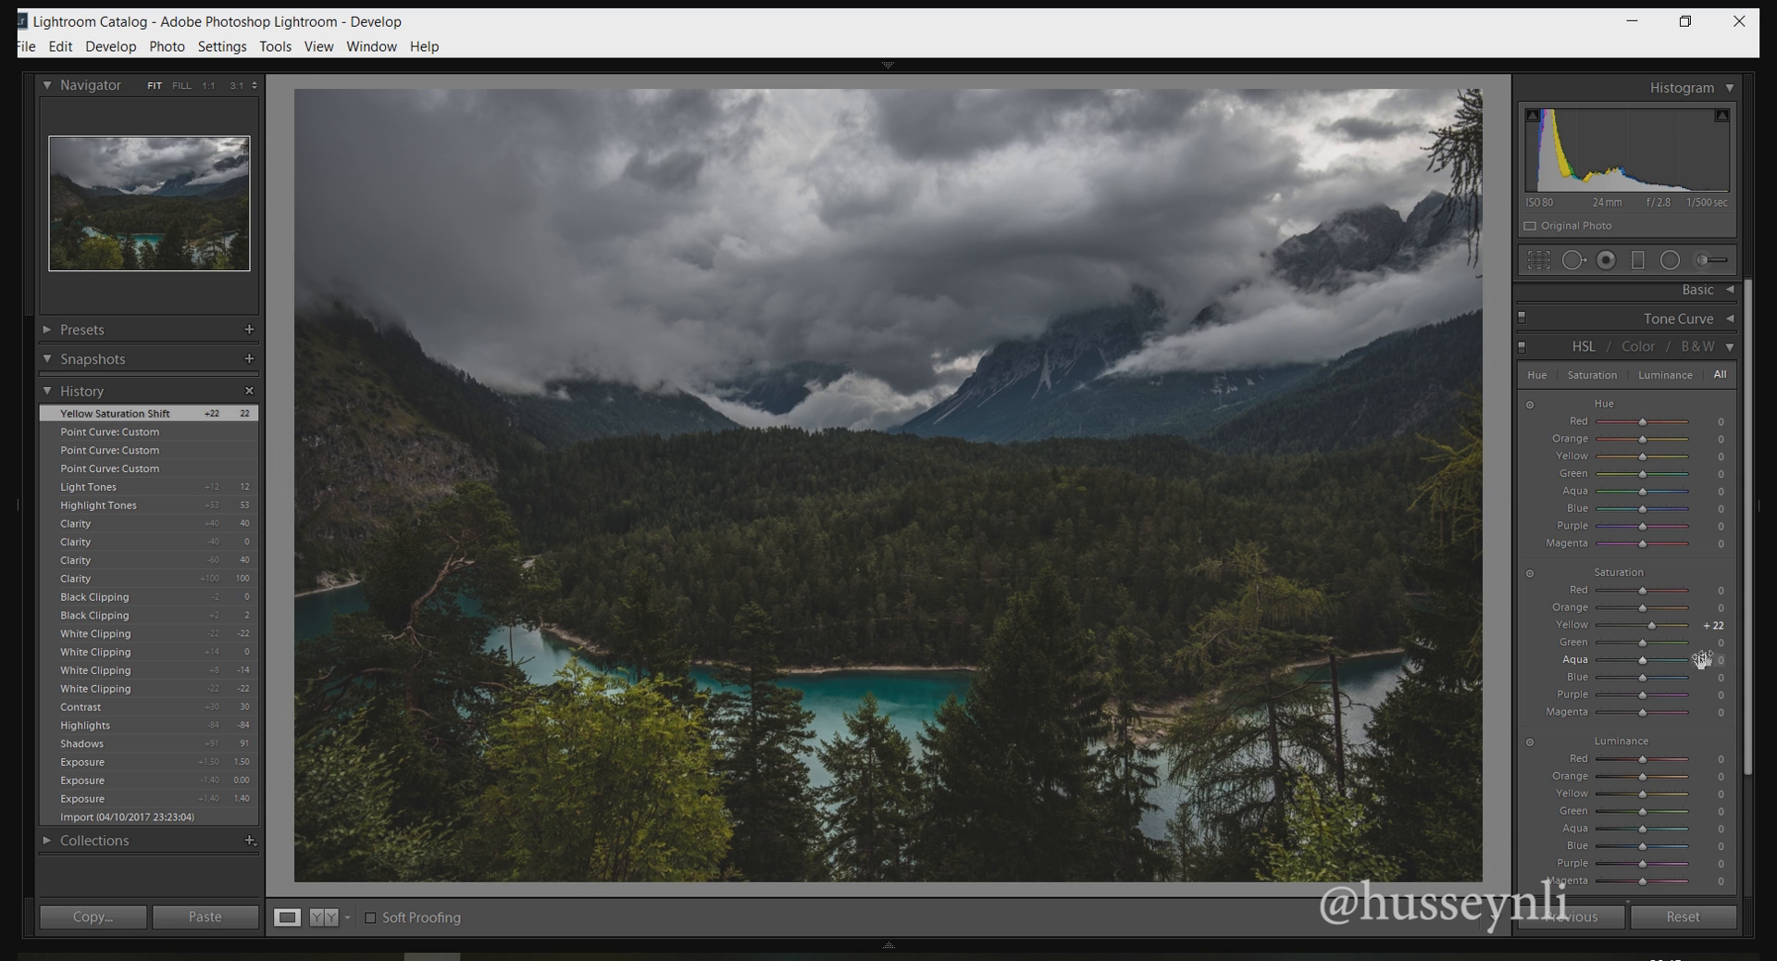
pyautogui.moveTo(1718, 642); pyautogui.dragTo(1680, 642)
pyautogui.moveTo(1661, 642); pyautogui.dragTo(1659, 642)
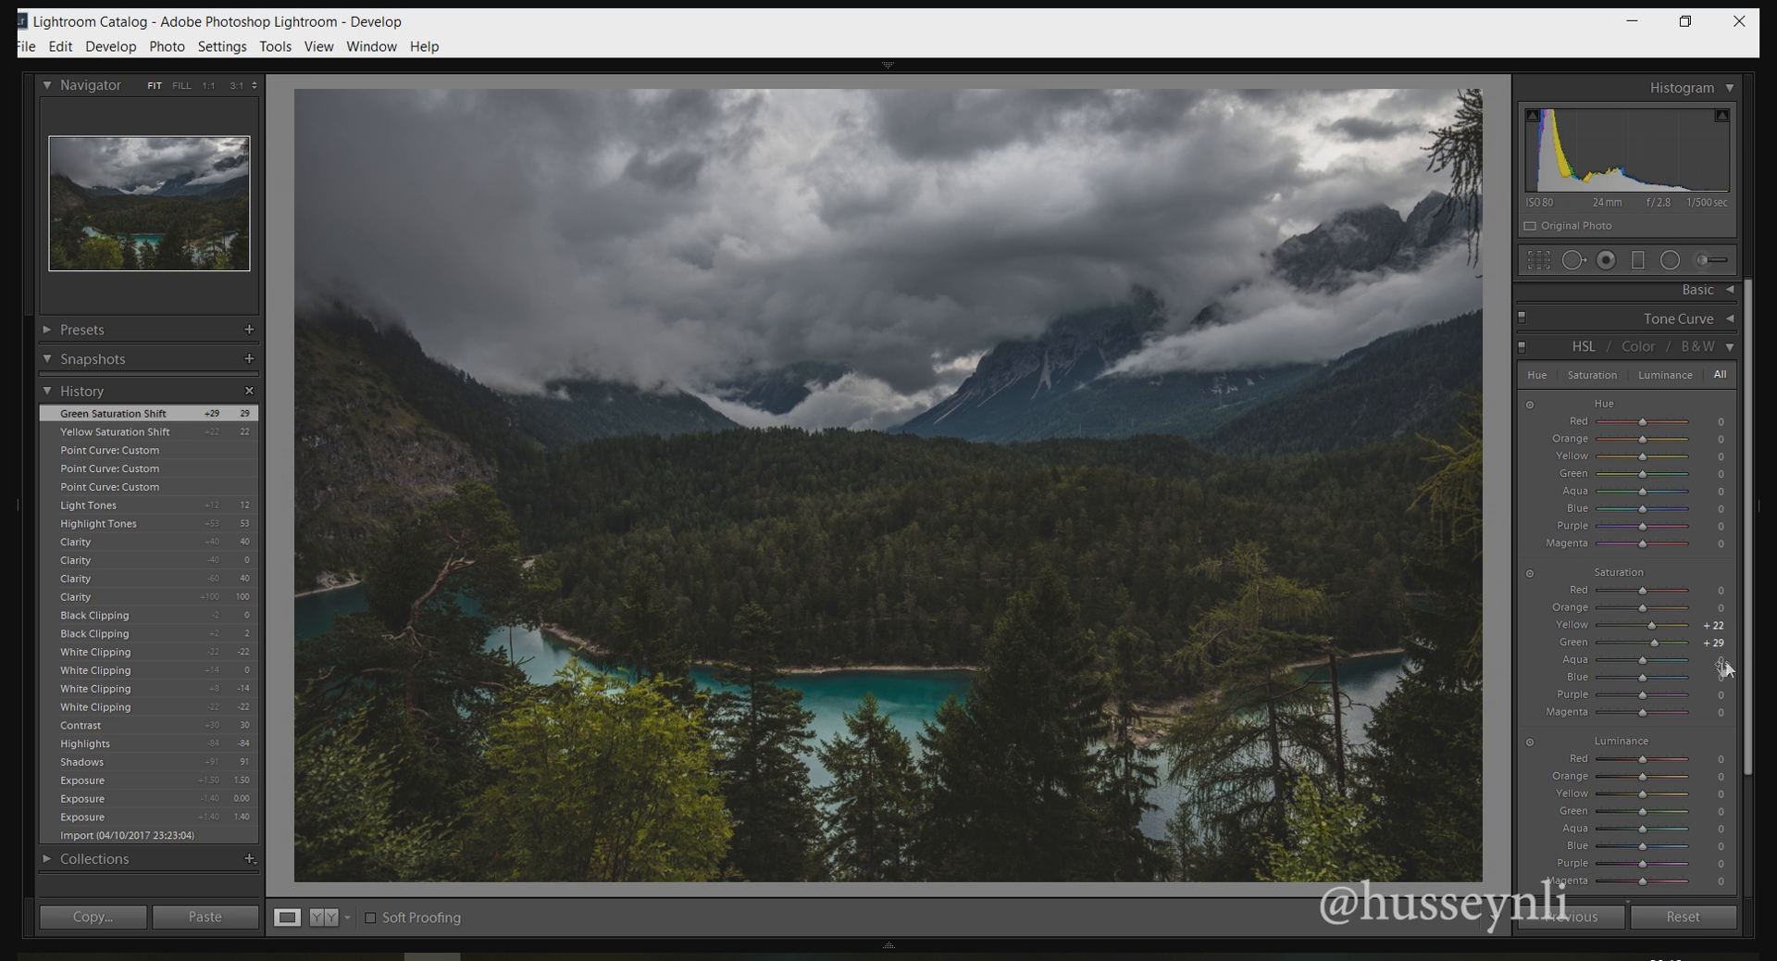
# Try Aqua saturation at +43 and -100 on the lake water and settle on +91.
pyautogui.moveTo(1715, 664); pyautogui.dragTo(1659, 660)
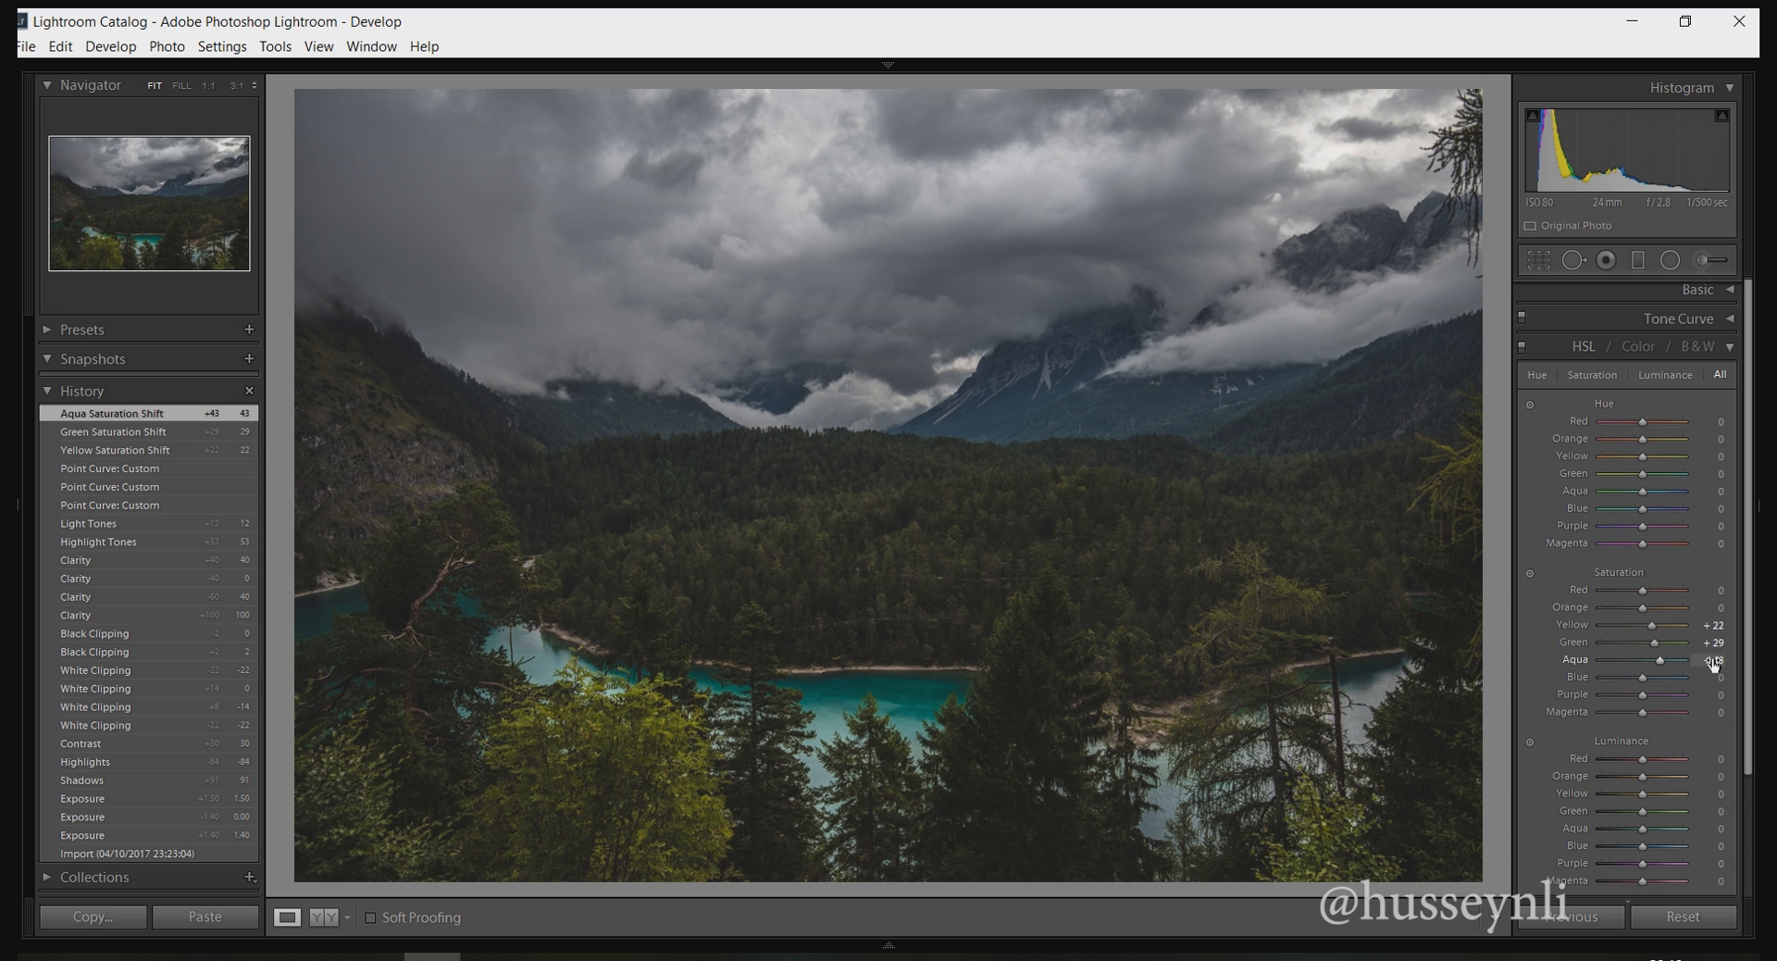
pyautogui.moveTo(1713, 660); pyautogui.dragTo(1633, 660)
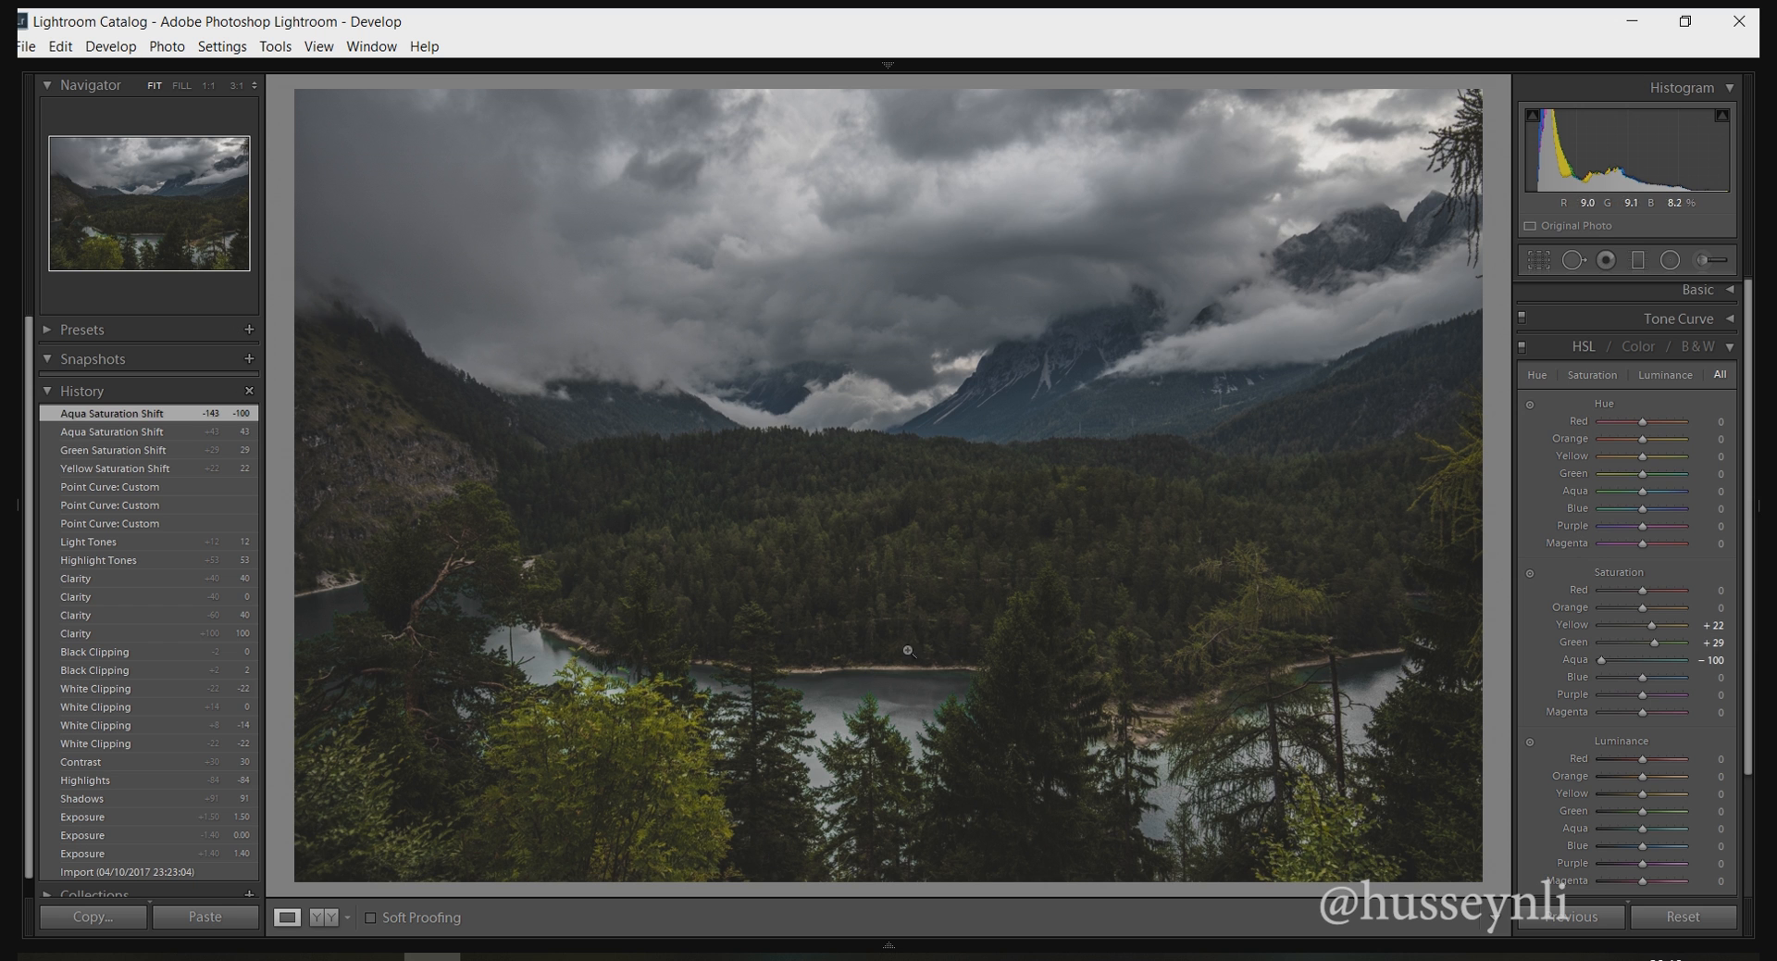
pyautogui.moveTo(1696, 664); pyautogui.dragTo(1756, 665)
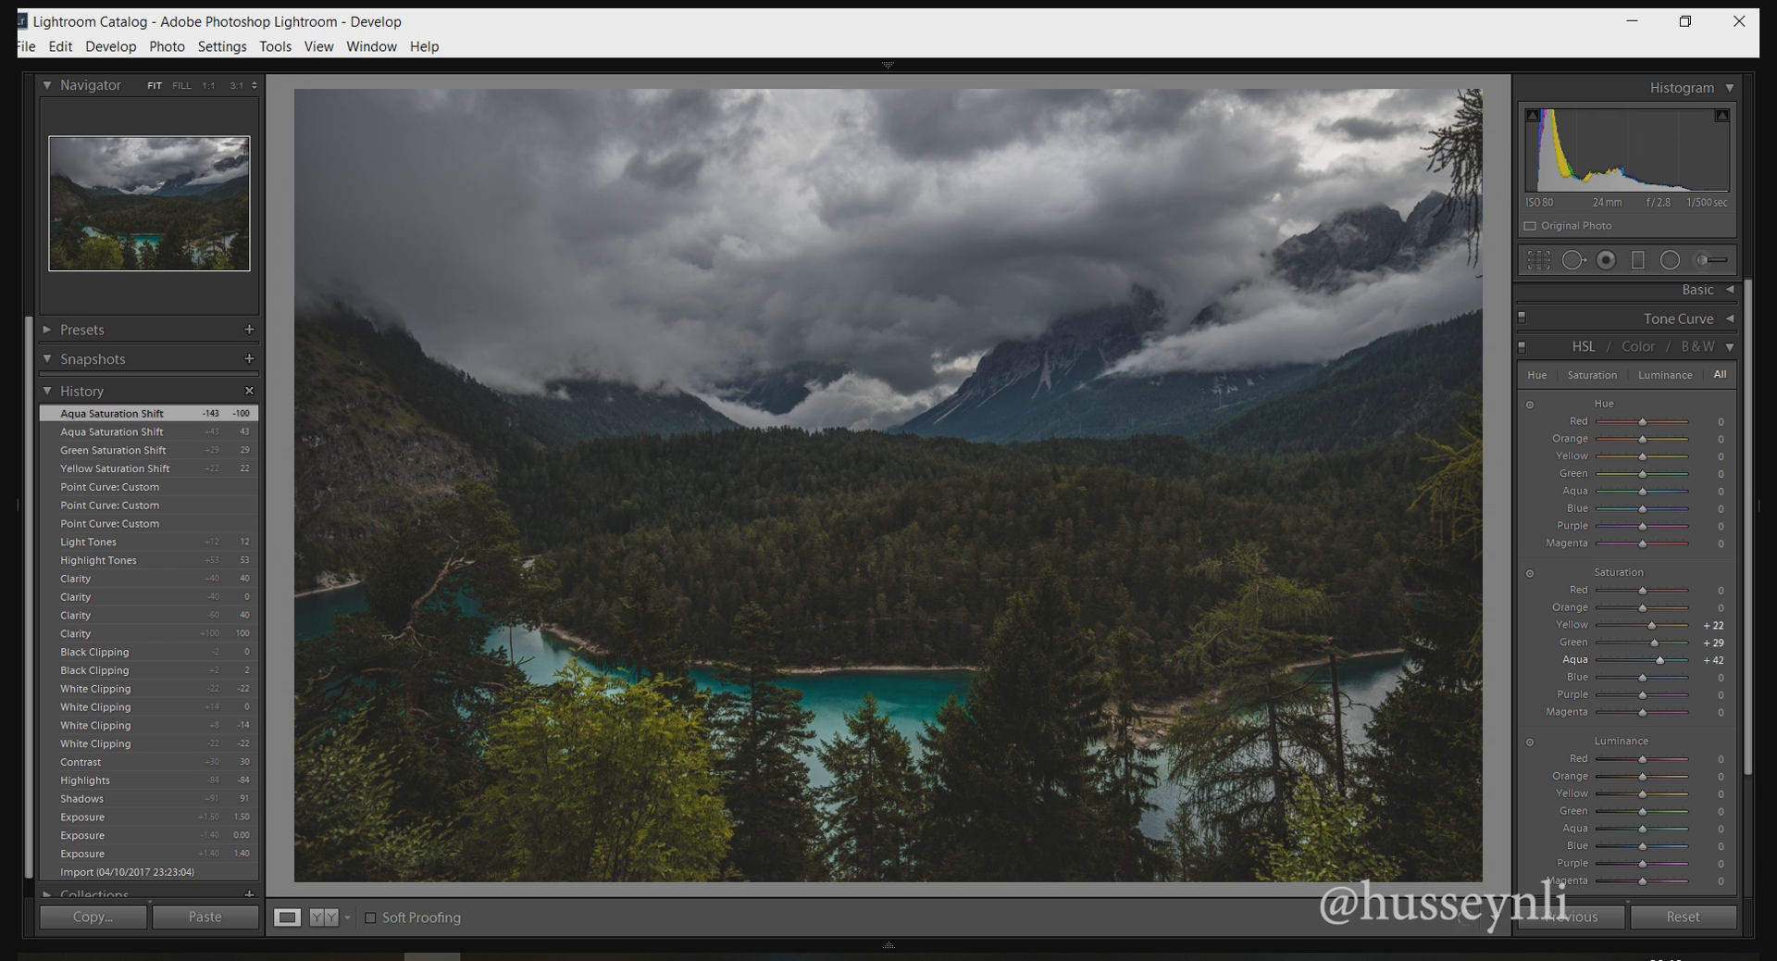
pyautogui.moveTo(1702, 664); pyautogui.dragTo(1707, 664)
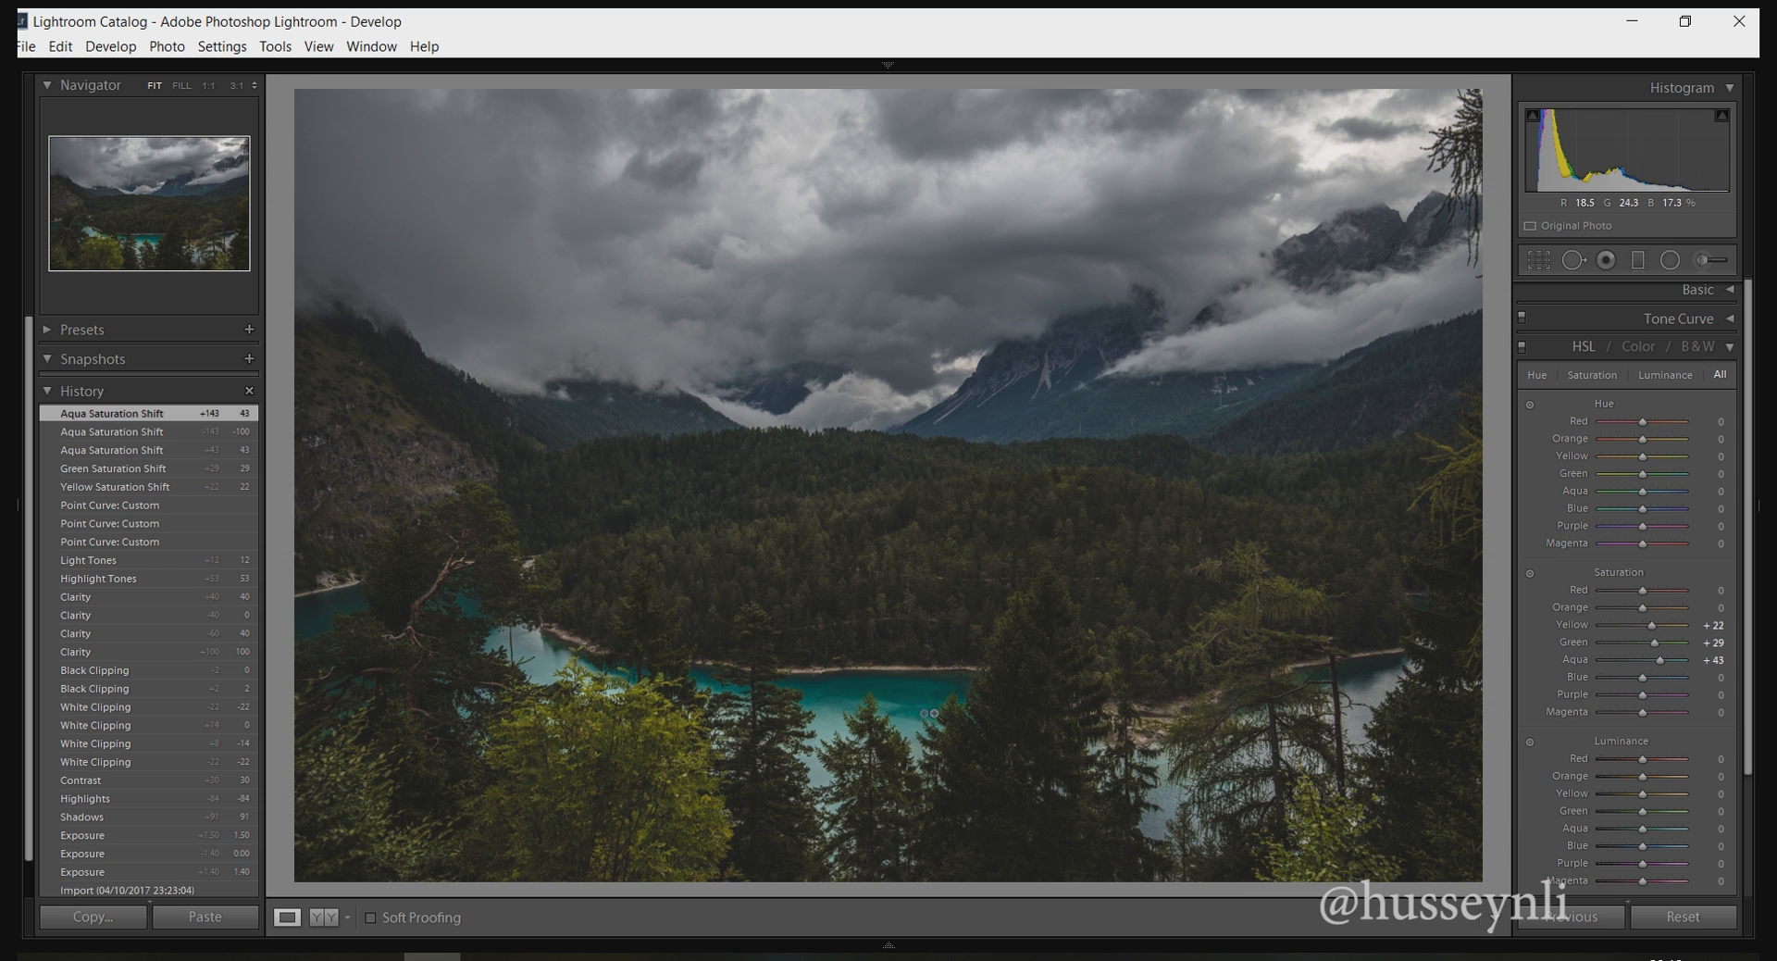
pyautogui.moveTo(1713, 663); pyautogui.dragTo(1715, 664)
pyautogui.moveTo(1716, 663)
pyautogui.mouseDown()
pyautogui.moveTo(1686, 663)
pyautogui.moveTo(1715, 664)
pyautogui.mouseUp()
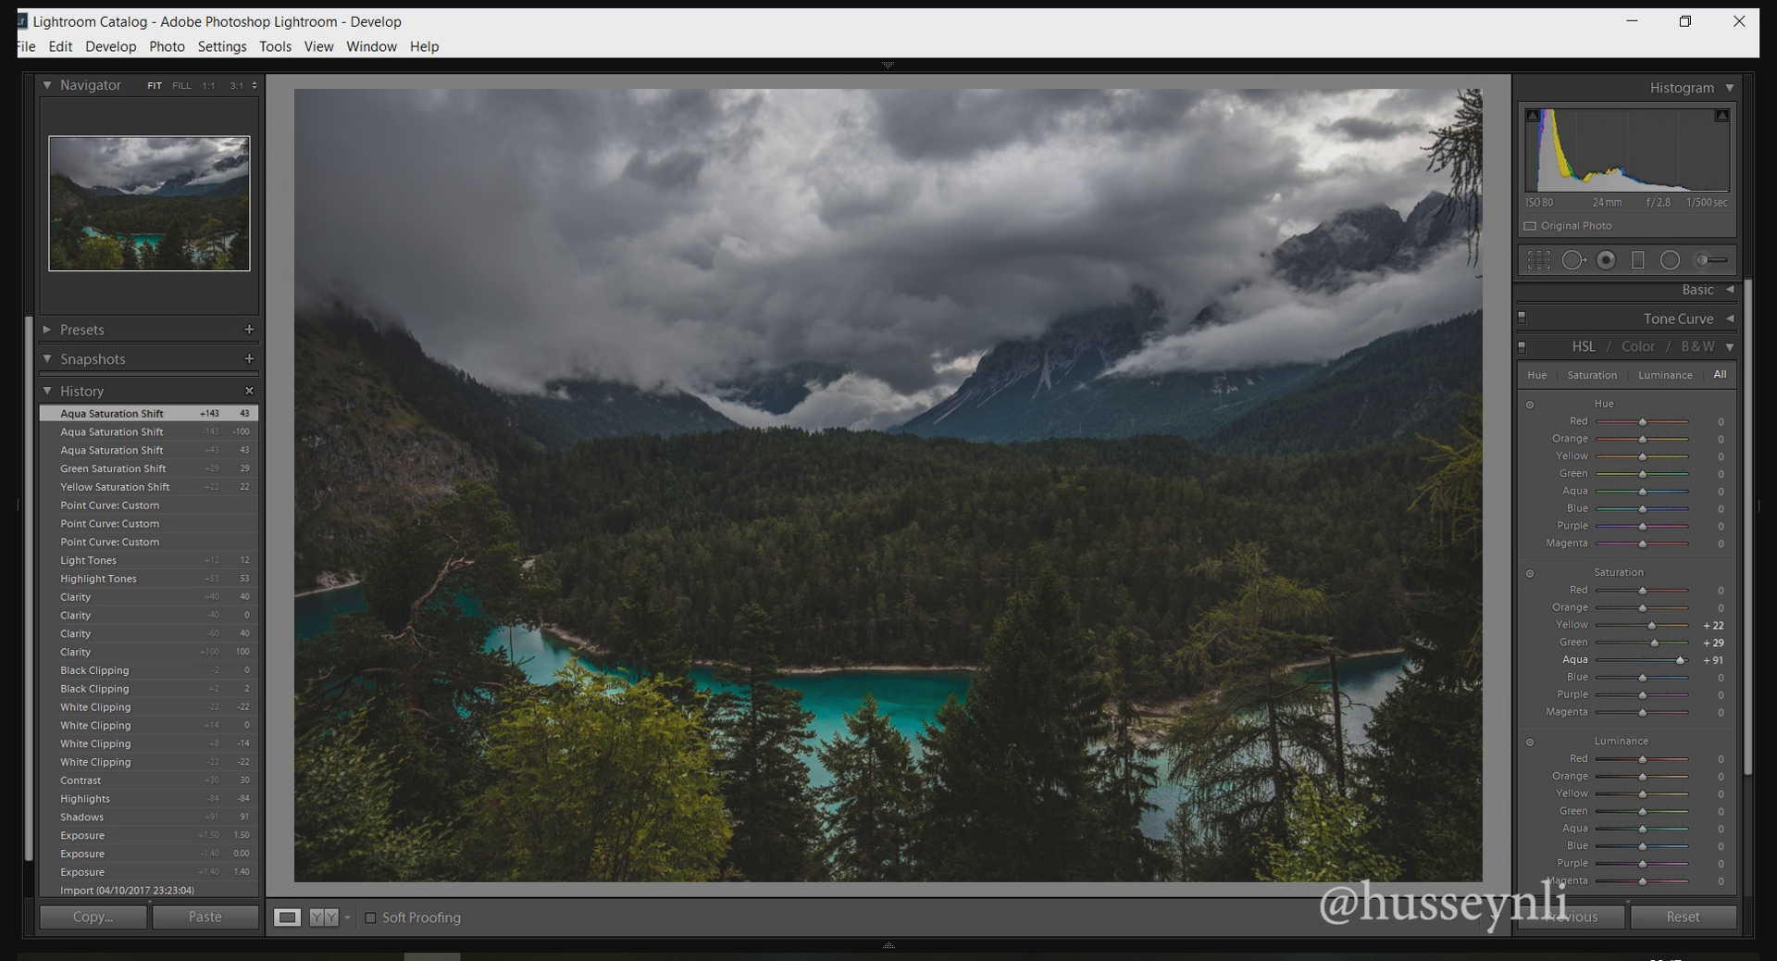
pyautogui.moveTo(1714, 664); pyautogui.dragTo(1713, 664)
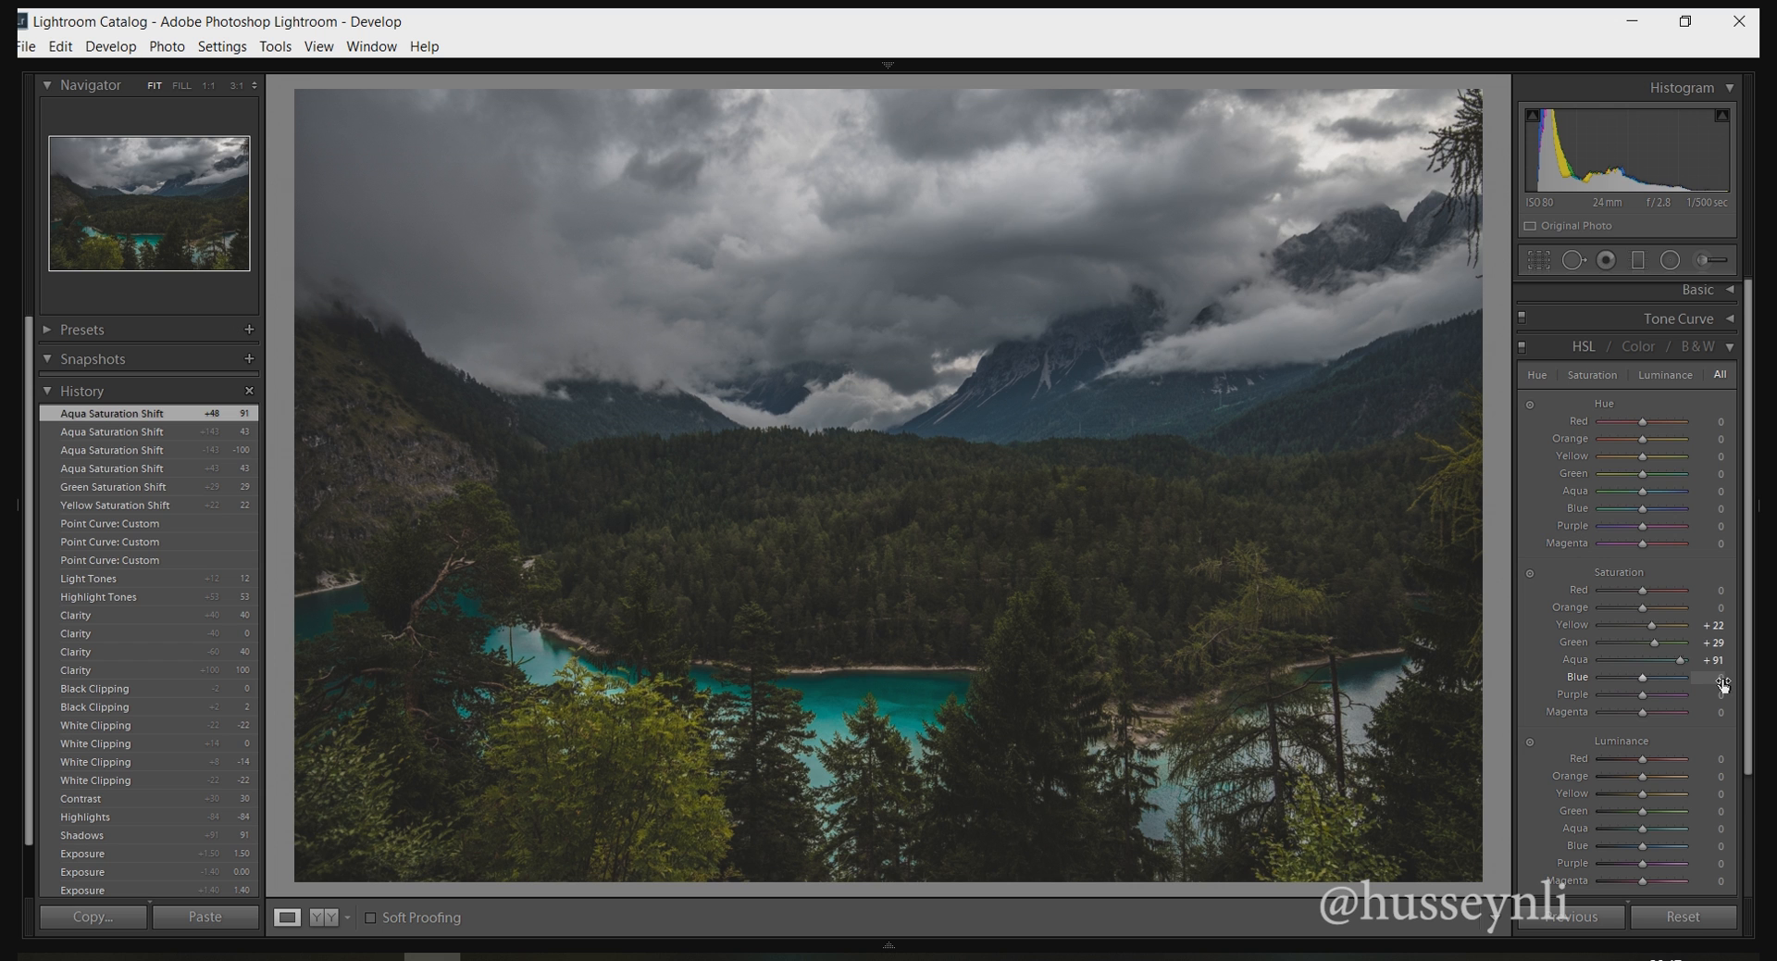
# Try Blue saturation at -24 and +20 and settle on +14.
pyautogui.moveTo(1715, 686); pyautogui.dragTo(1723, 677)
pyautogui.moveTo(1715, 677)
pyautogui.mouseDown()
pyautogui.moveTo(1691, 678)
pyautogui.moveTo(1708, 678)
pyautogui.mouseUp()
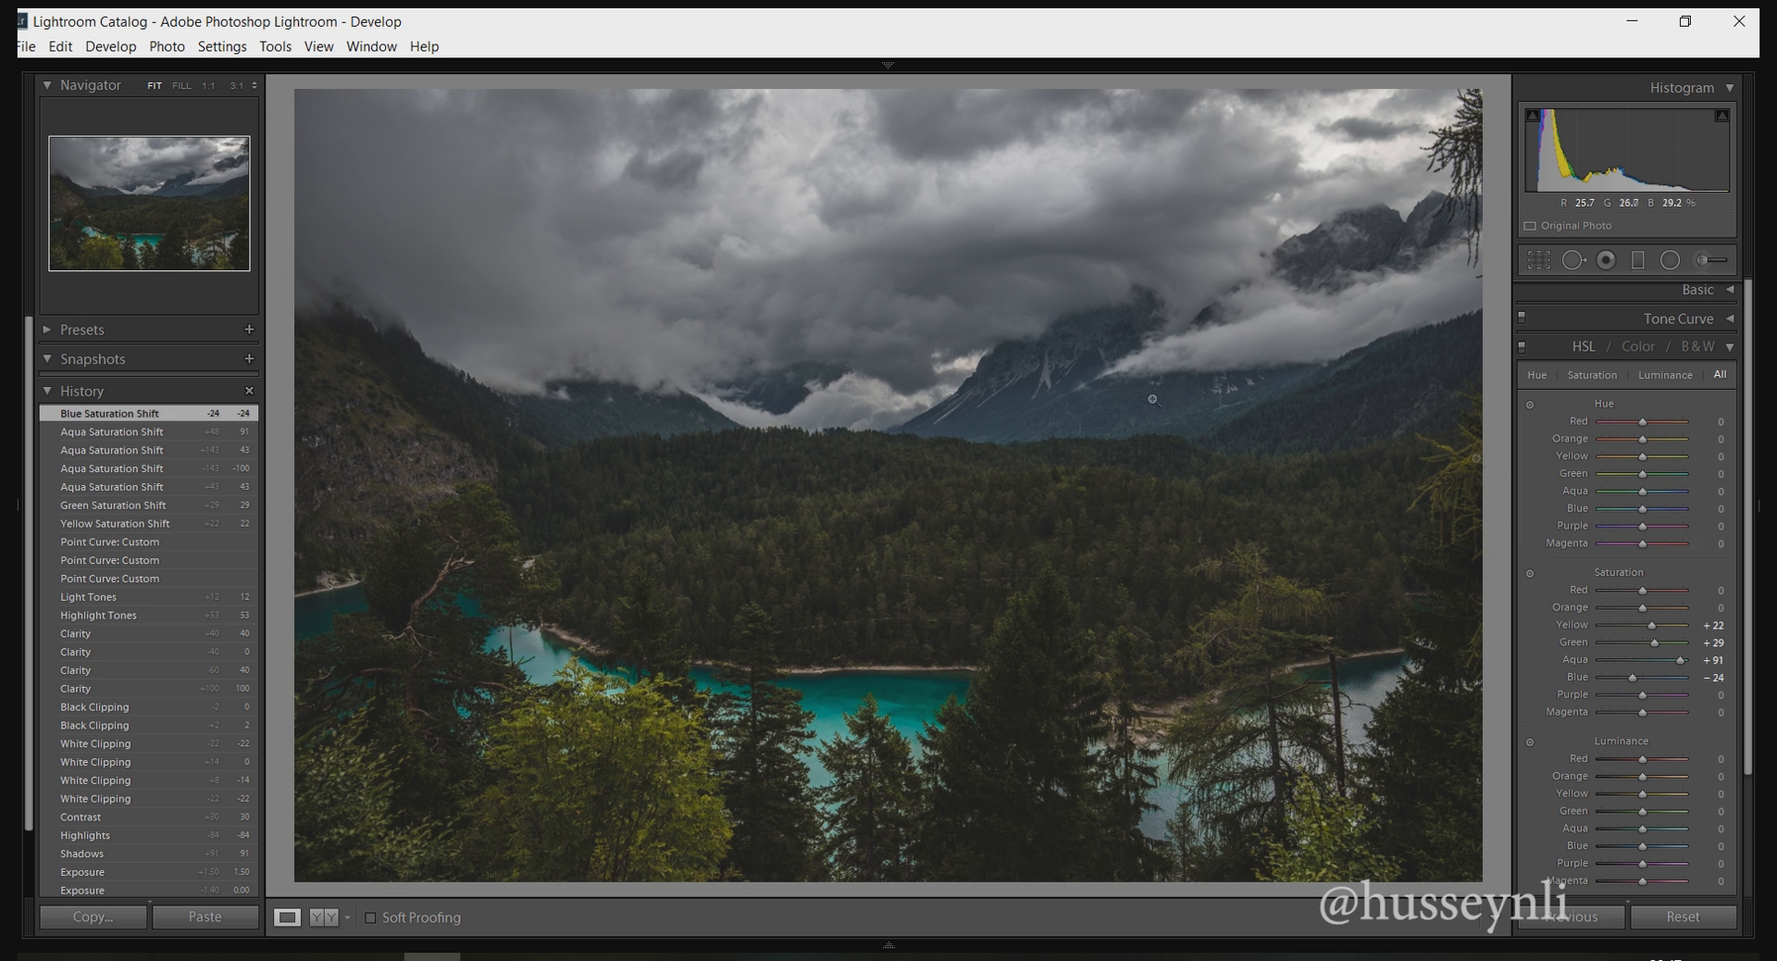
pyautogui.moveTo(1632, 676); pyautogui.dragTo(1649, 675)
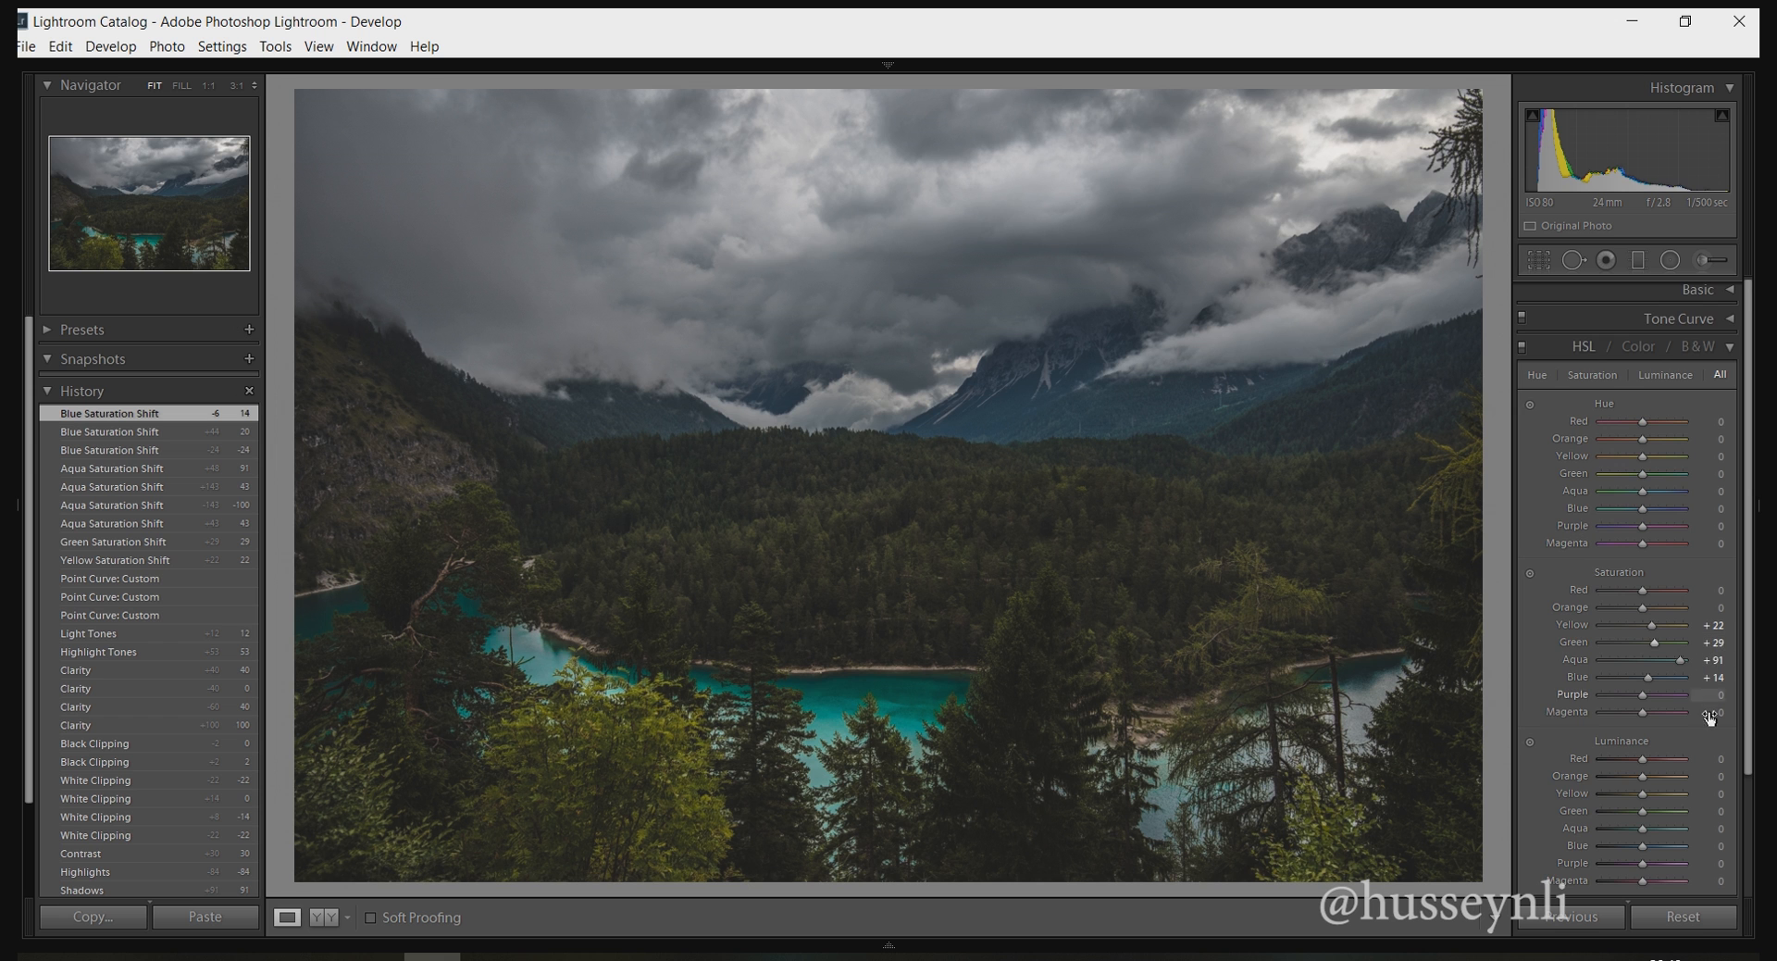
# Set Aqua luminance to -36 to darken the lake water and close the HSL adjustments.
pyautogui.scroll(-1, 1710, 701)
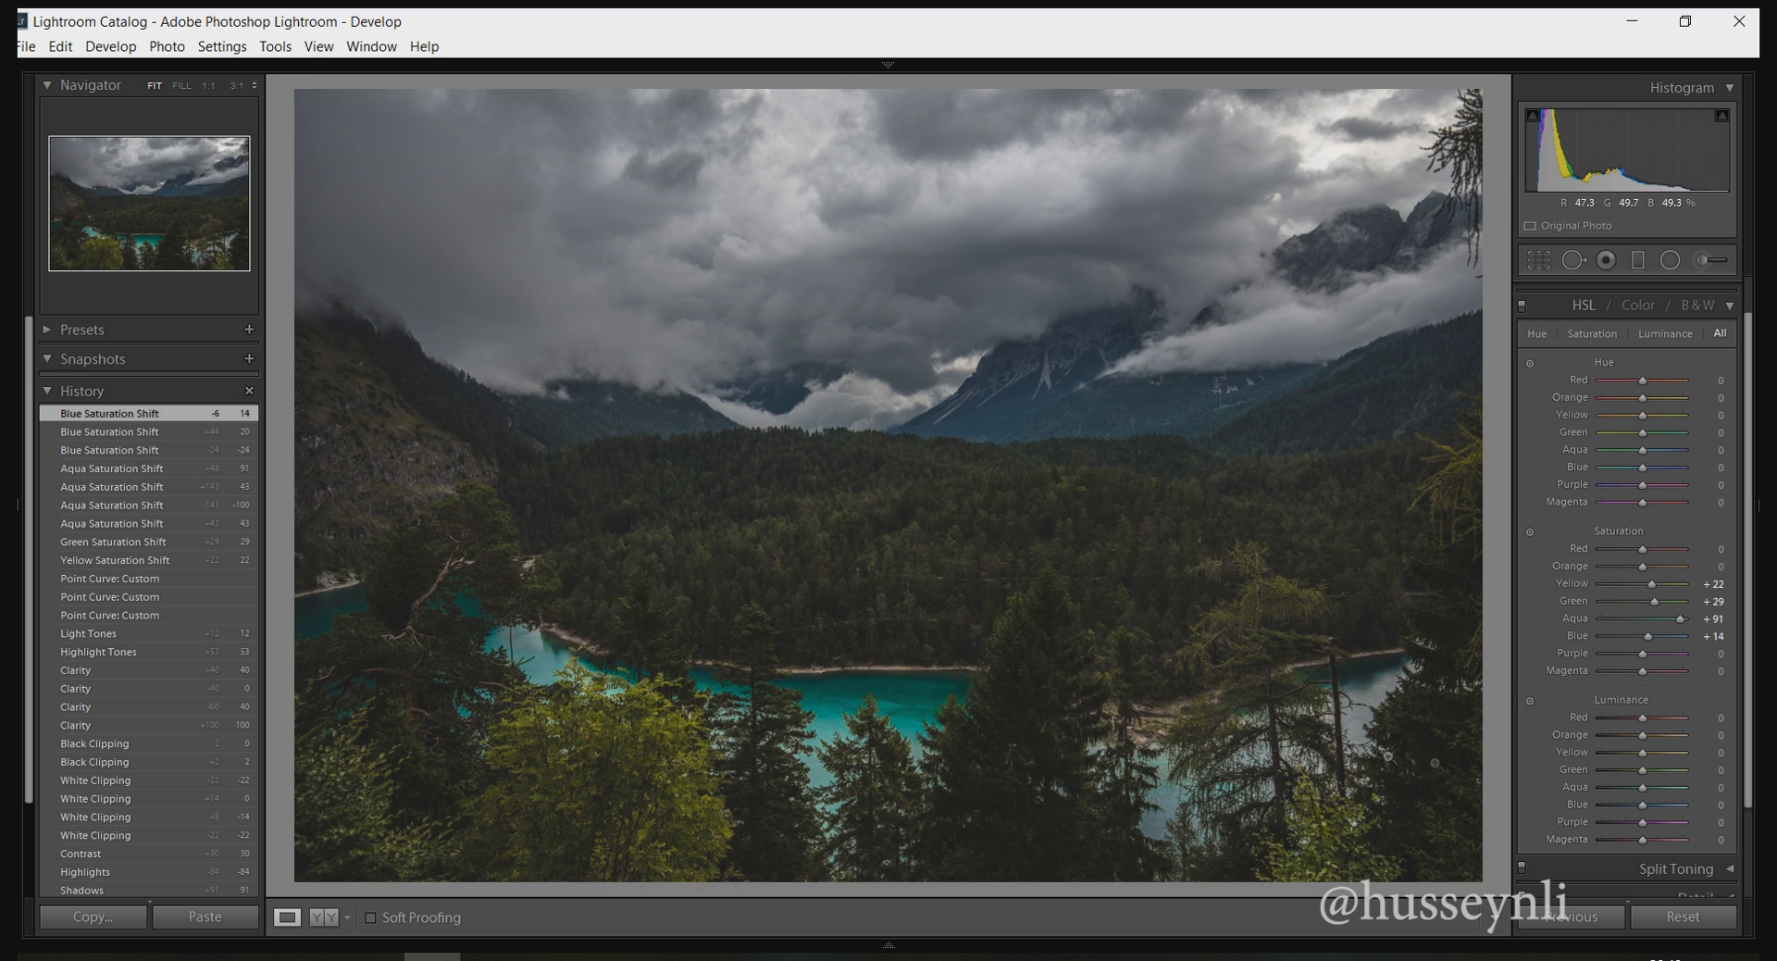
pyautogui.moveTo(1715, 788); pyautogui.dragTo(1666, 788)
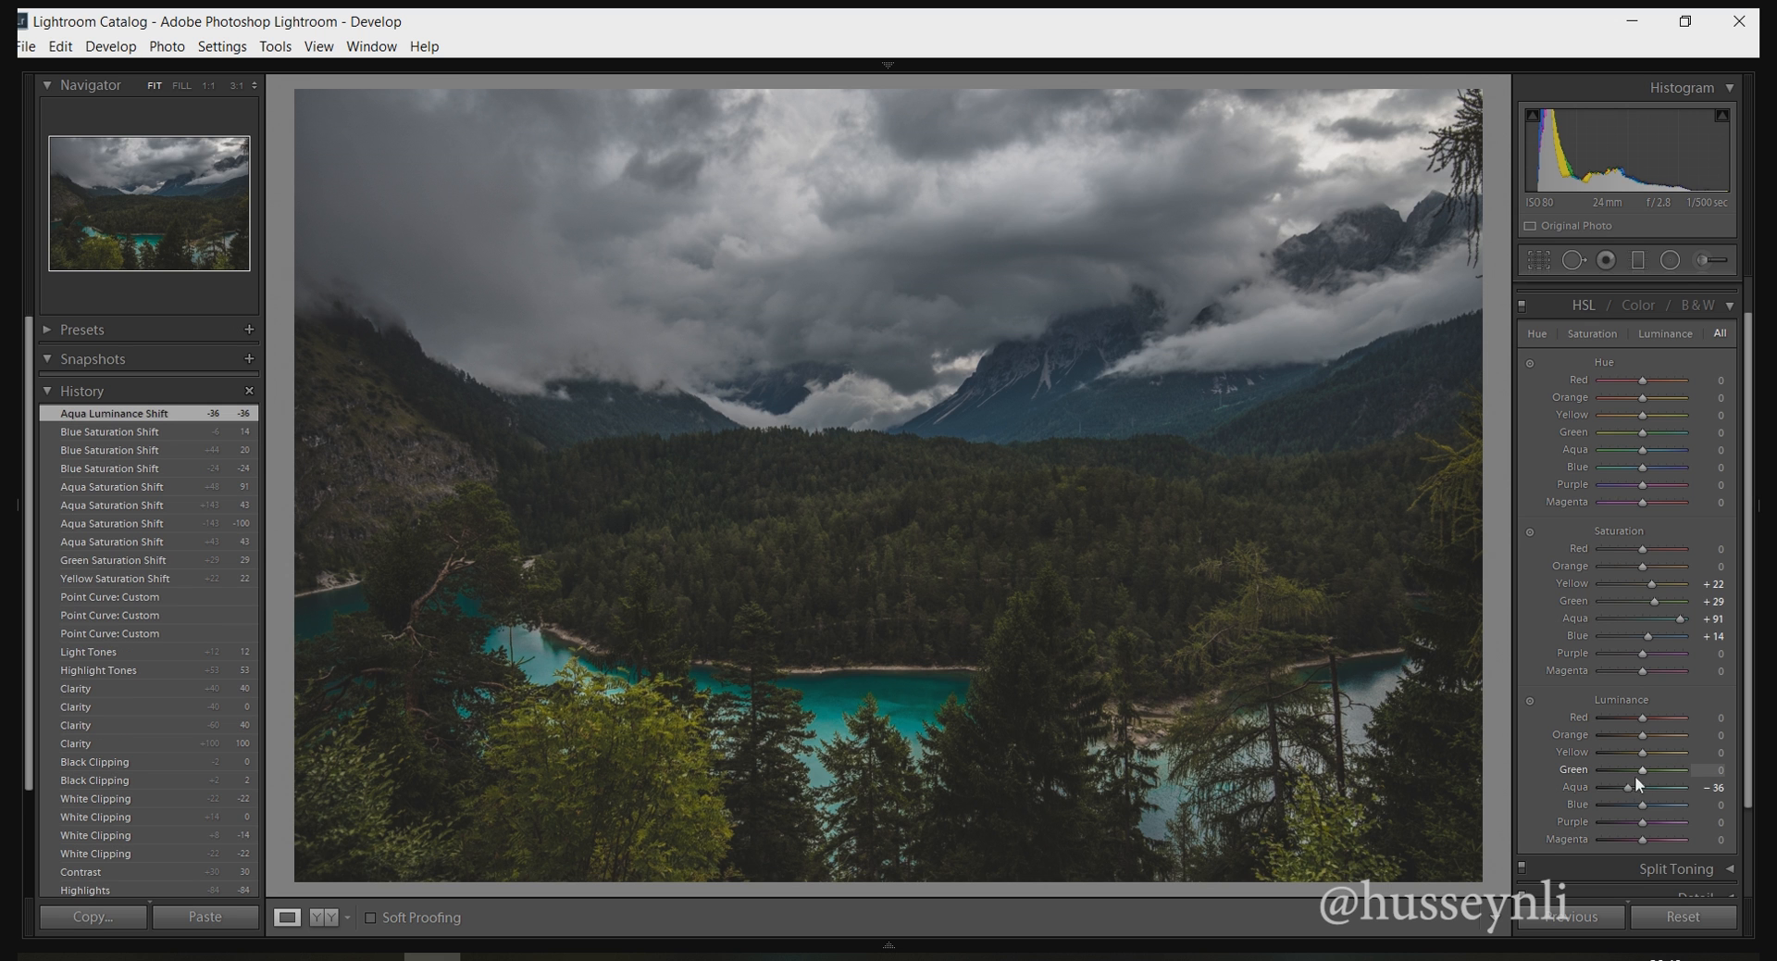
pyautogui.moveTo(1634, 787)
pyautogui.mouseDown()
pyautogui.moveTo(1663, 791)
pyautogui.moveTo(1562, 796)
pyautogui.moveTo(1657, 788)
pyautogui.moveTo(1624, 786)
pyautogui.mouseUp()
pyautogui.click(1728, 308)
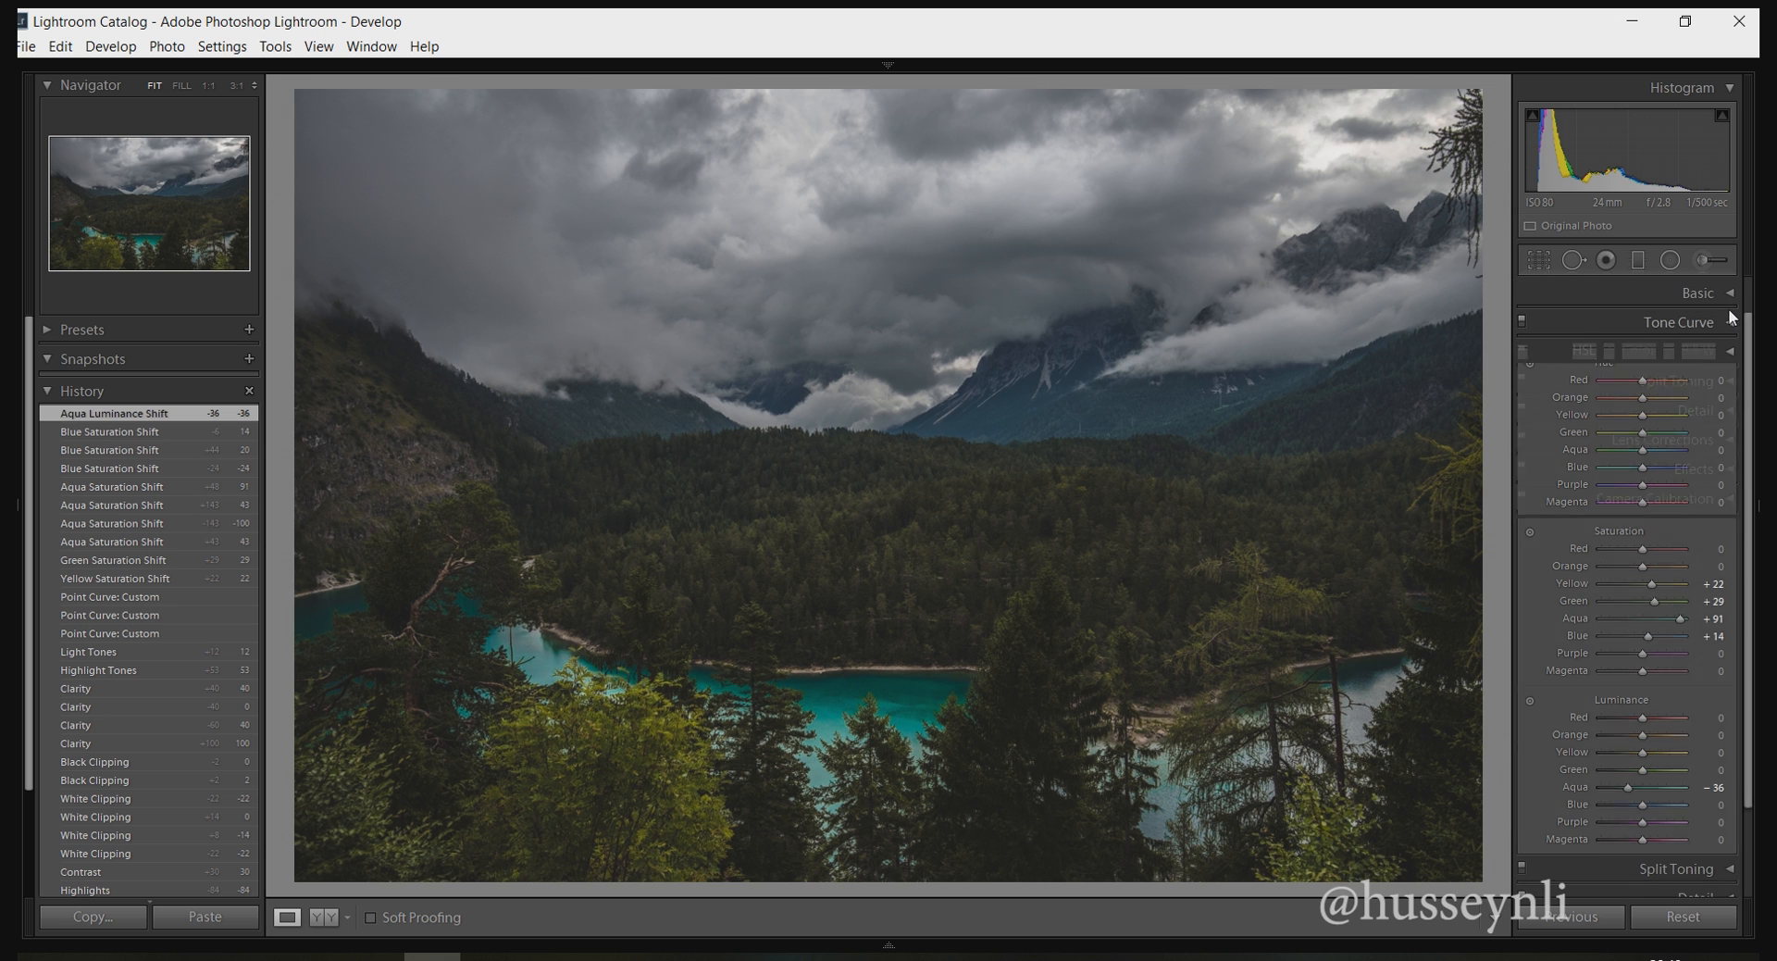
pyautogui.click(1703, 383)
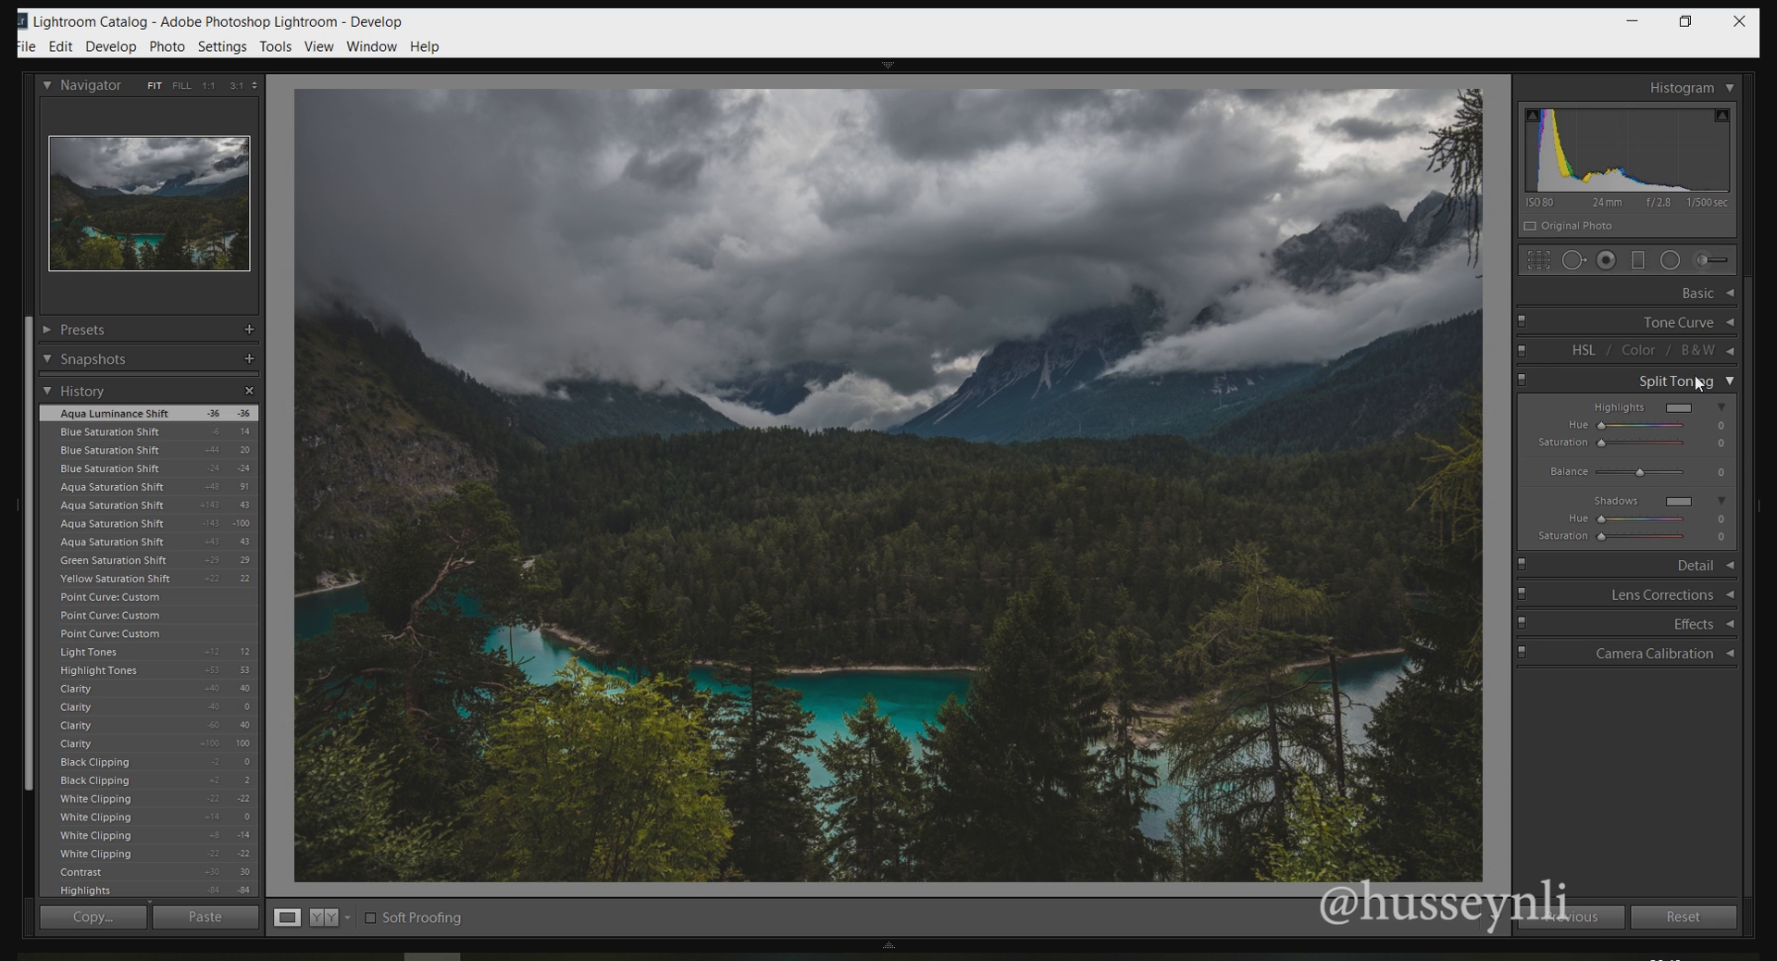
pyautogui.click(1695, 377)
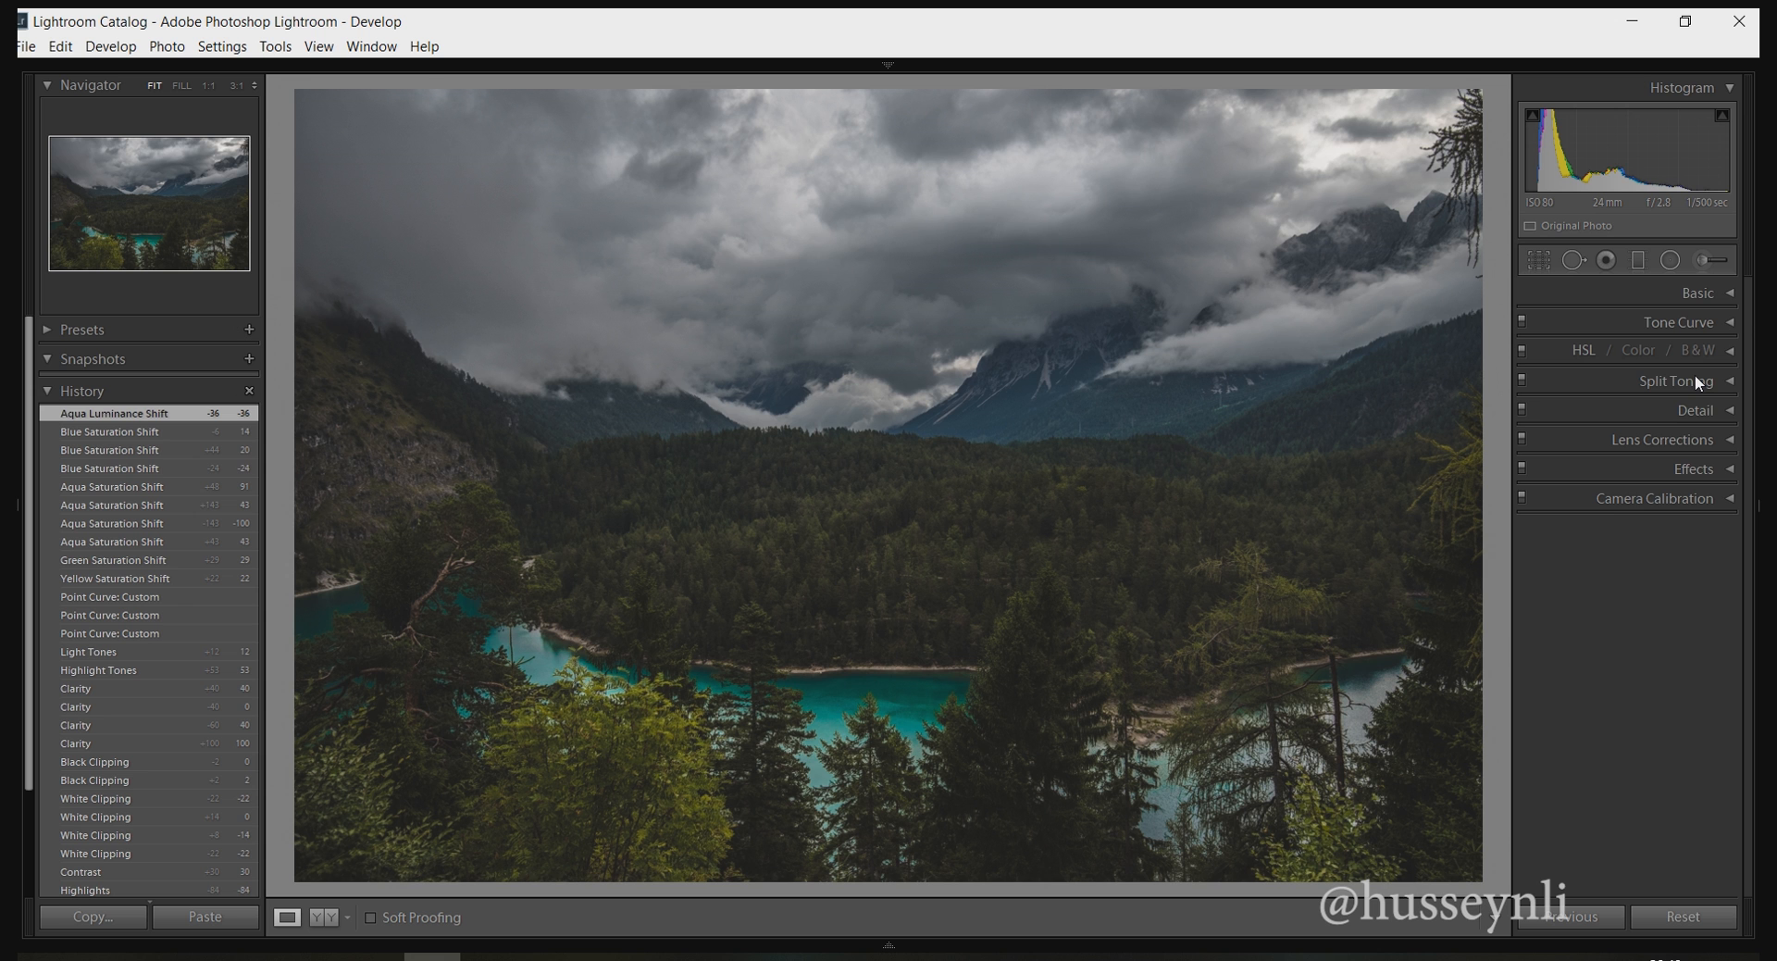
pyautogui.click(1695, 412)
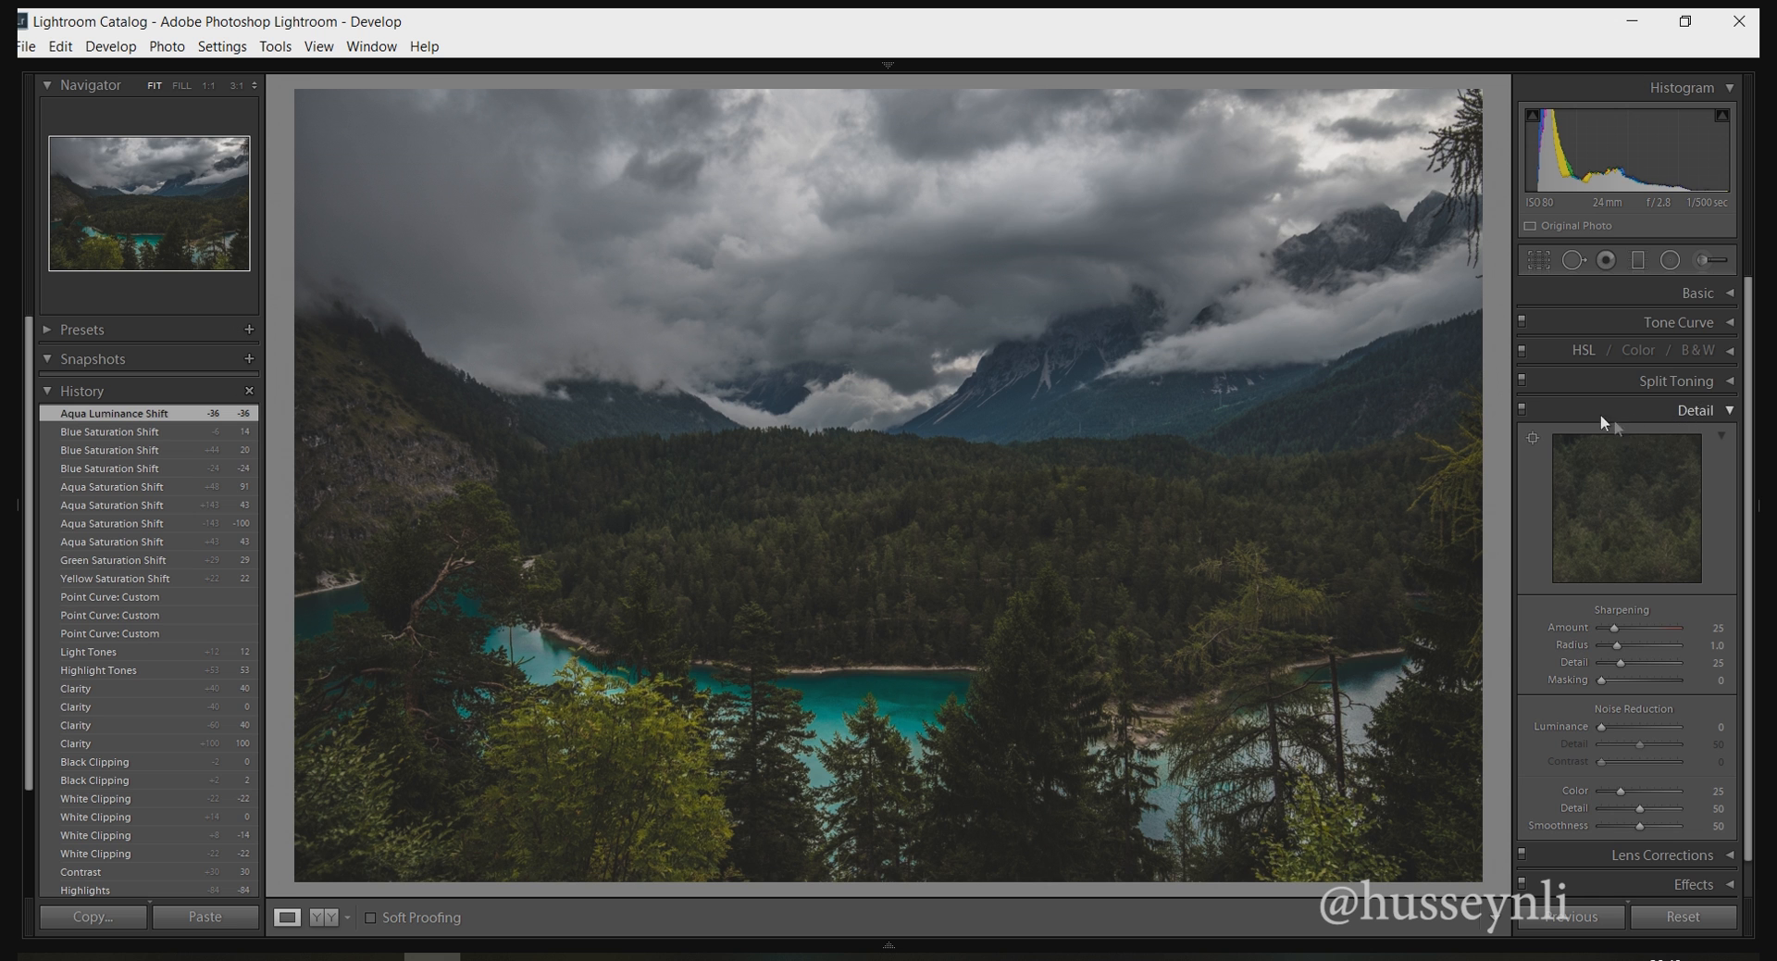
pyautogui.click(1674, 410)
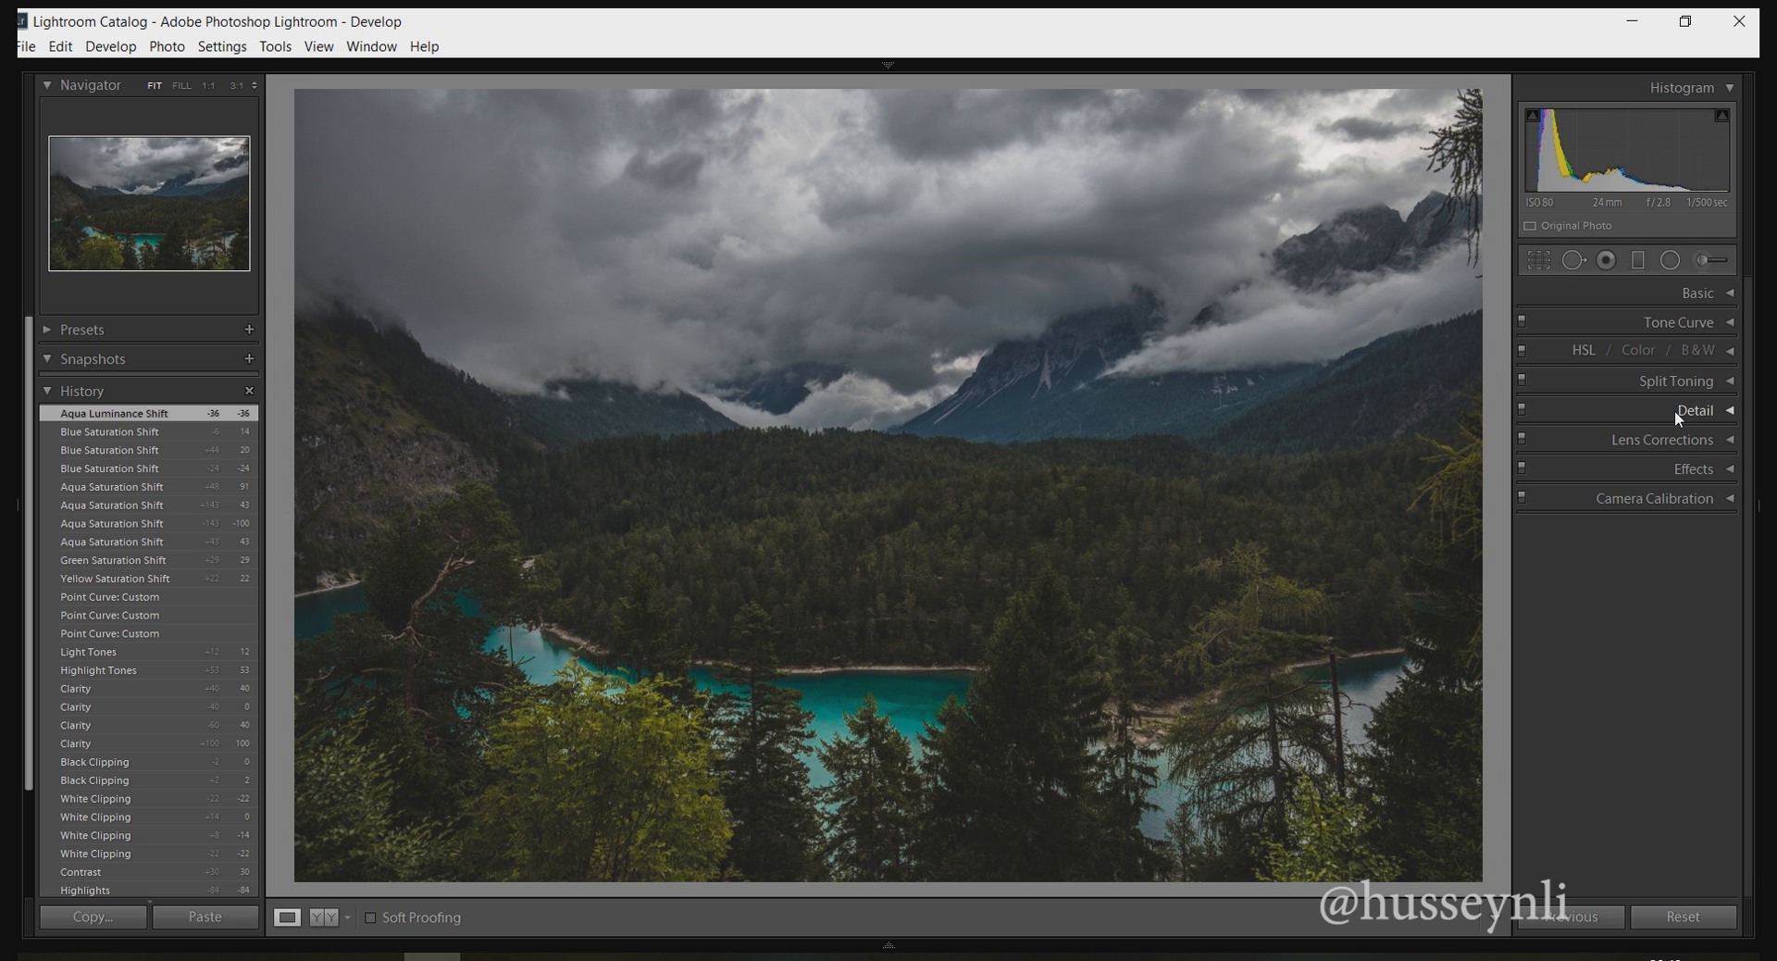
# Examine the clouds, the mountain slope and the lake shore at 1:1 magnification, returning to the fitted view.
pyautogui.click(865, 308)
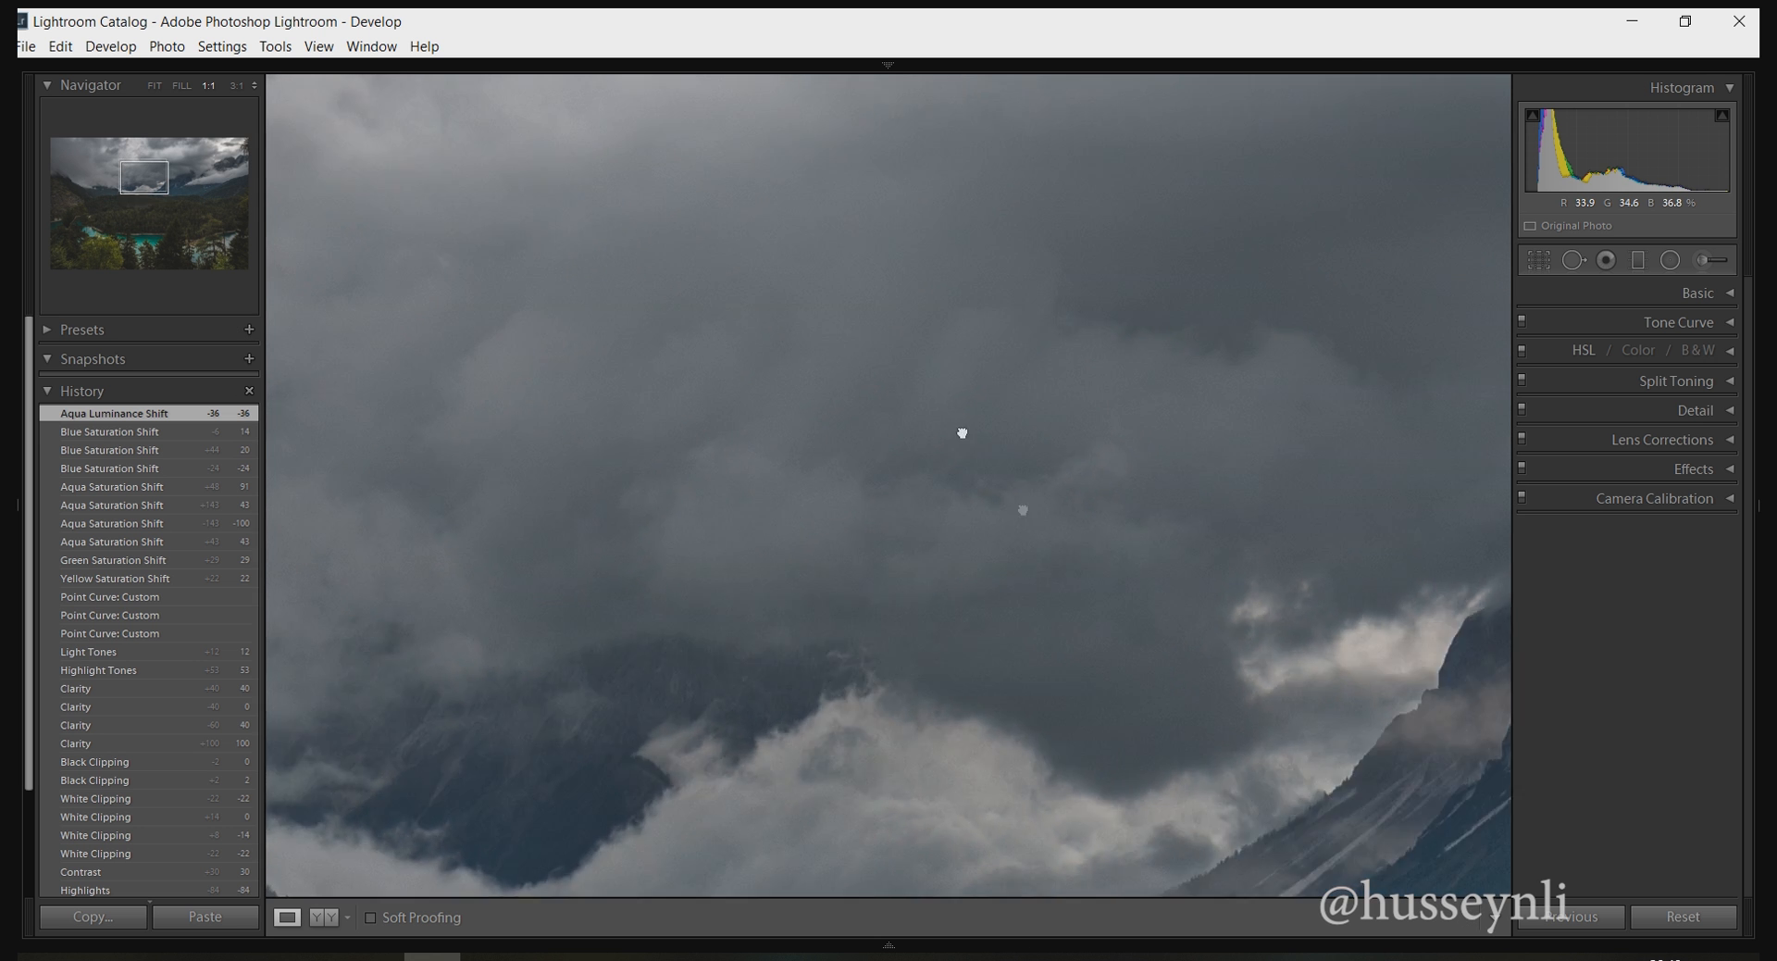
pyautogui.moveTo(962, 433); pyautogui.dragTo(1364, 325)
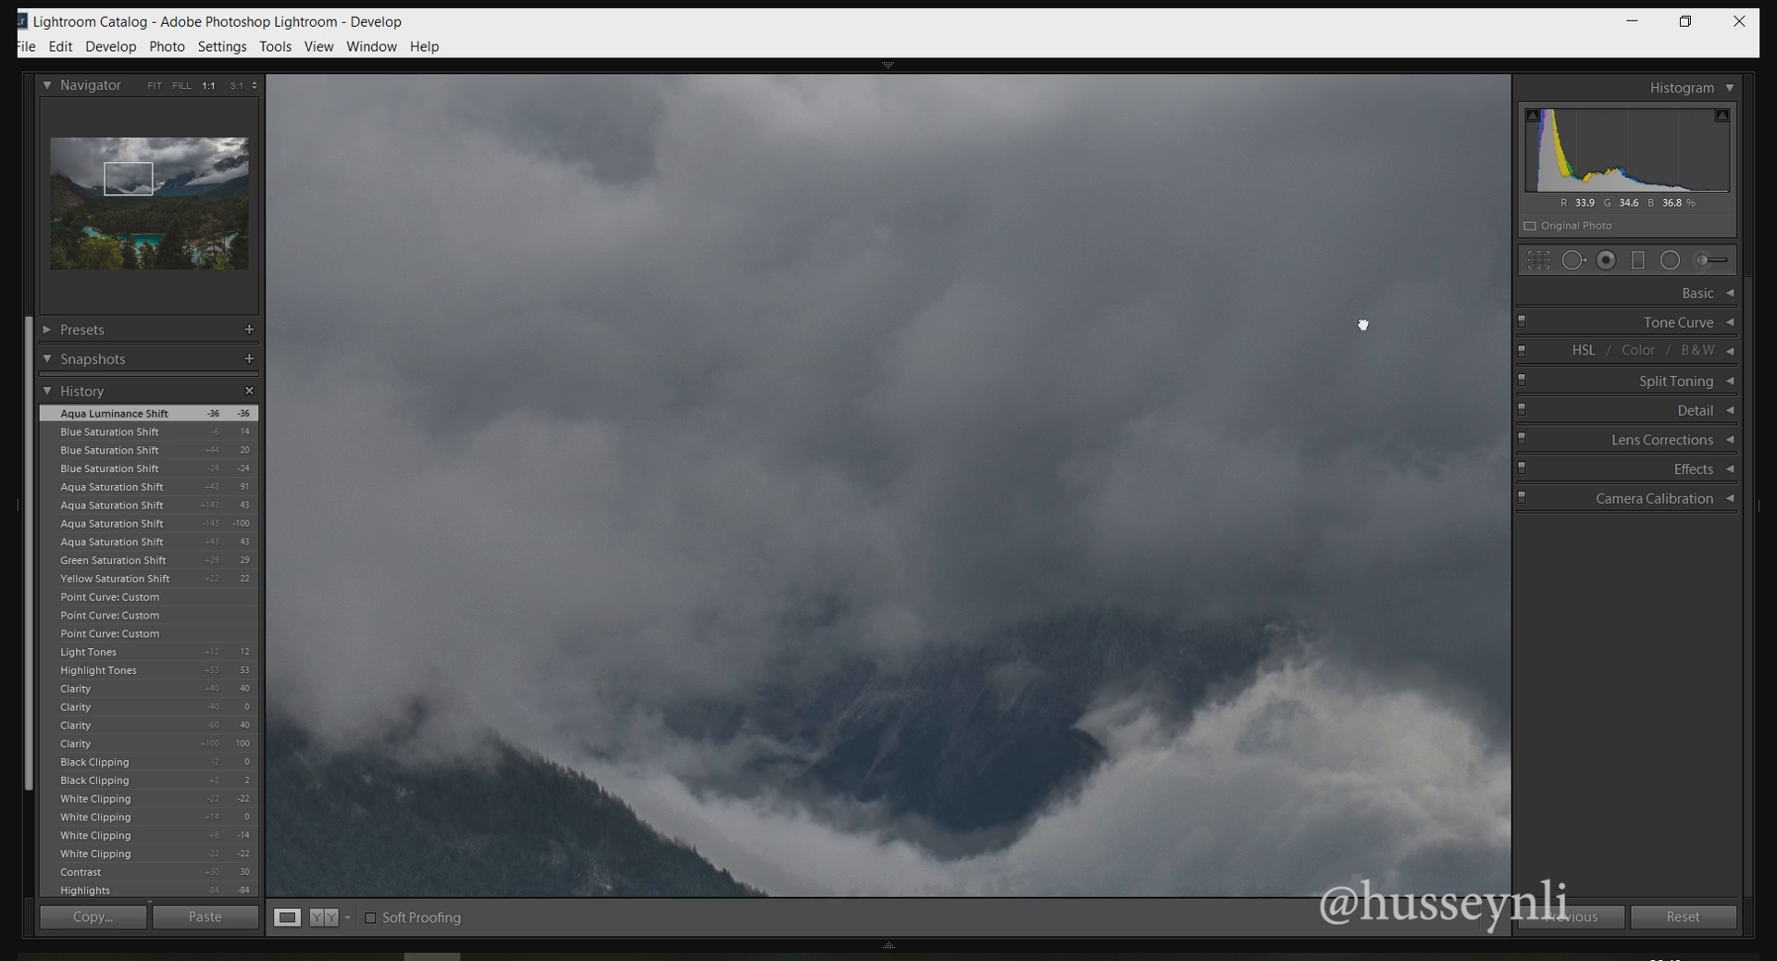
pyautogui.click(1363, 323)
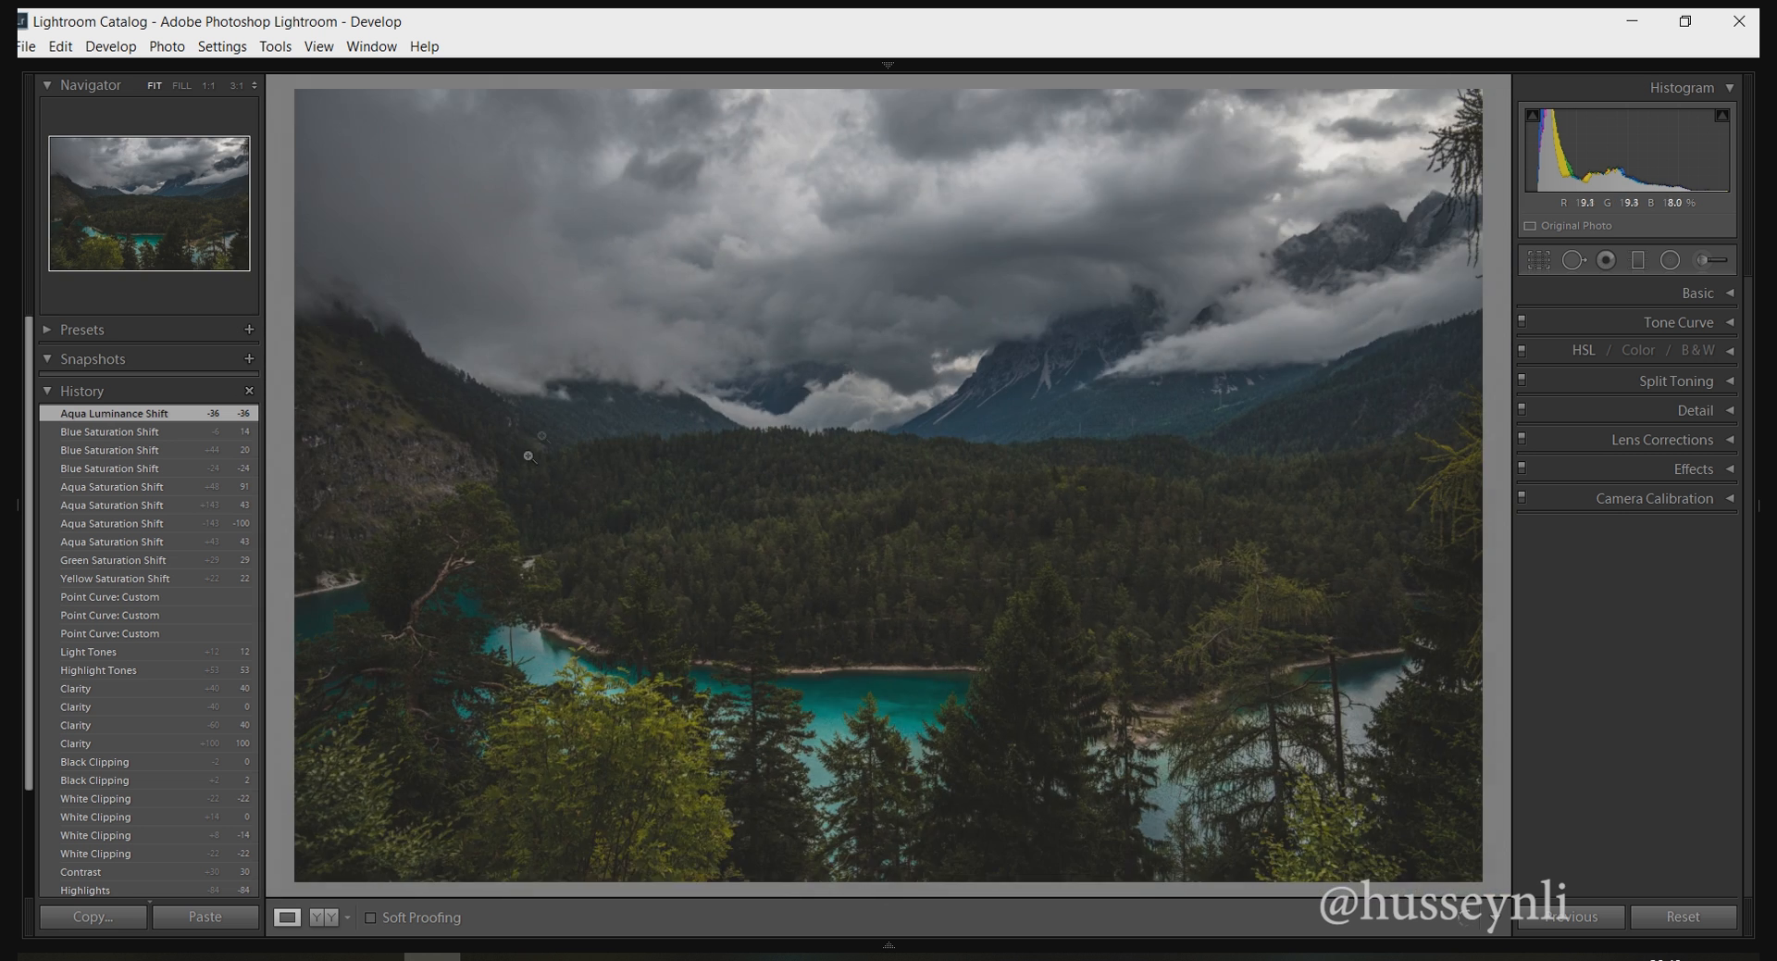
pyautogui.click(531, 454)
pyautogui.moveTo(539, 437); pyautogui.dragTo(571, 694)
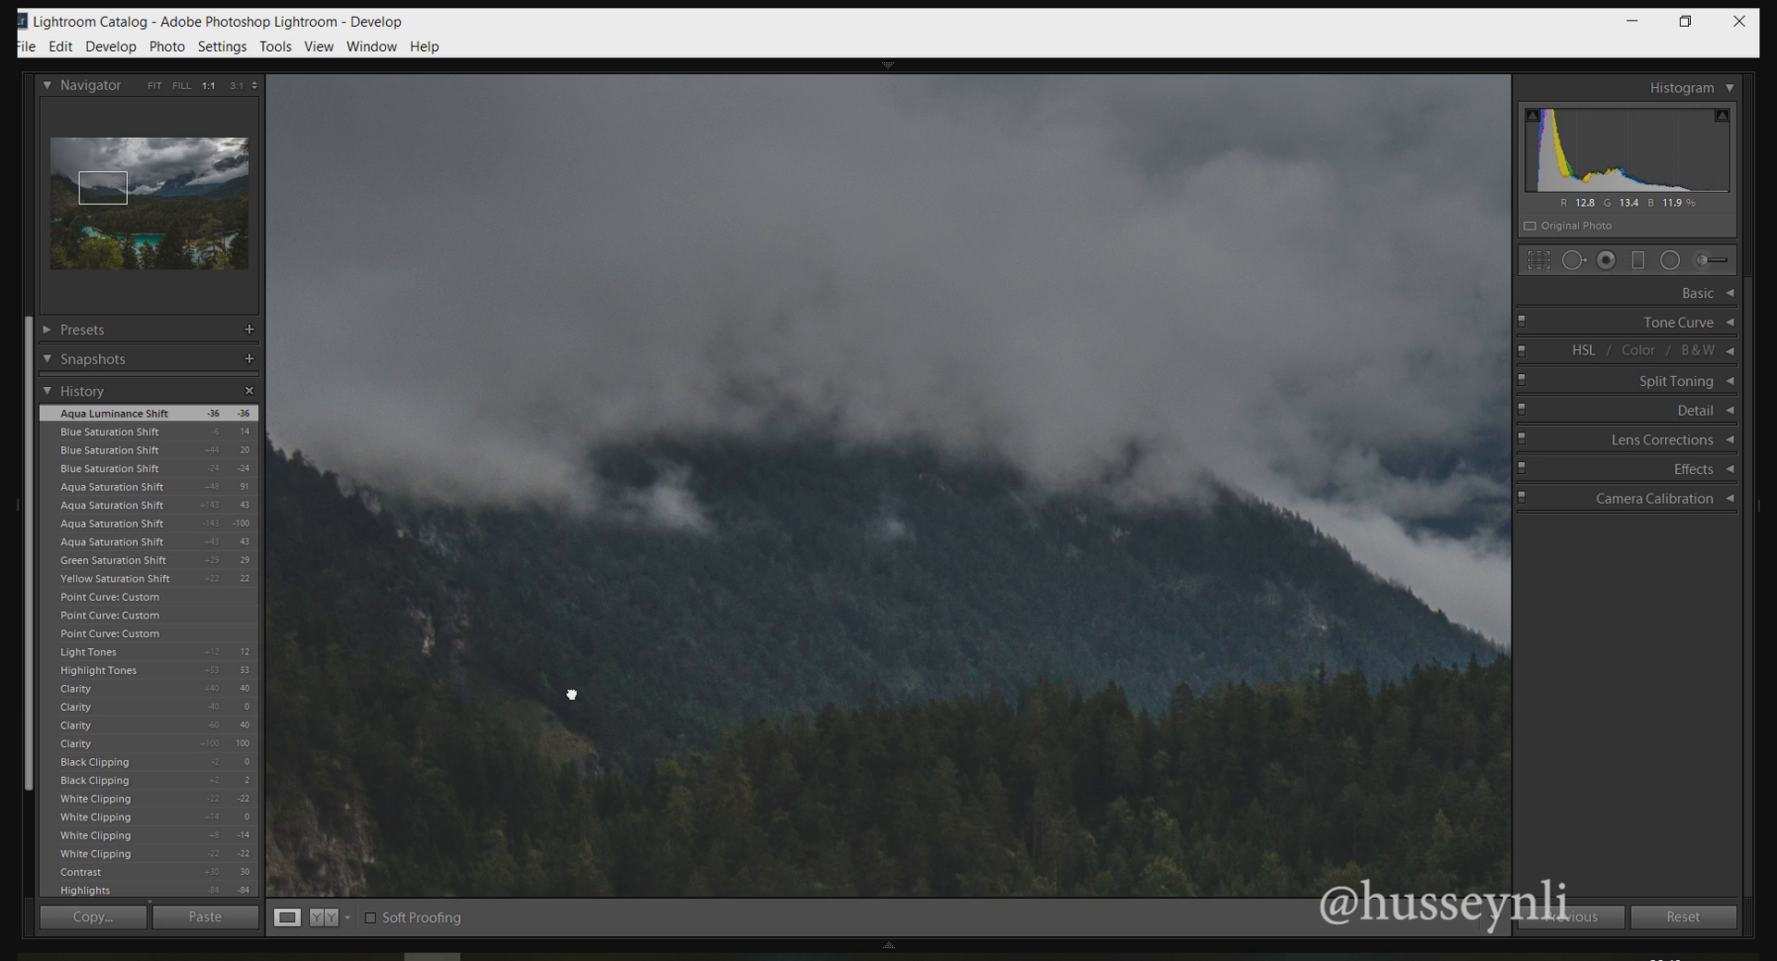
pyautogui.click(571, 694)
pyautogui.click(1318, 406)
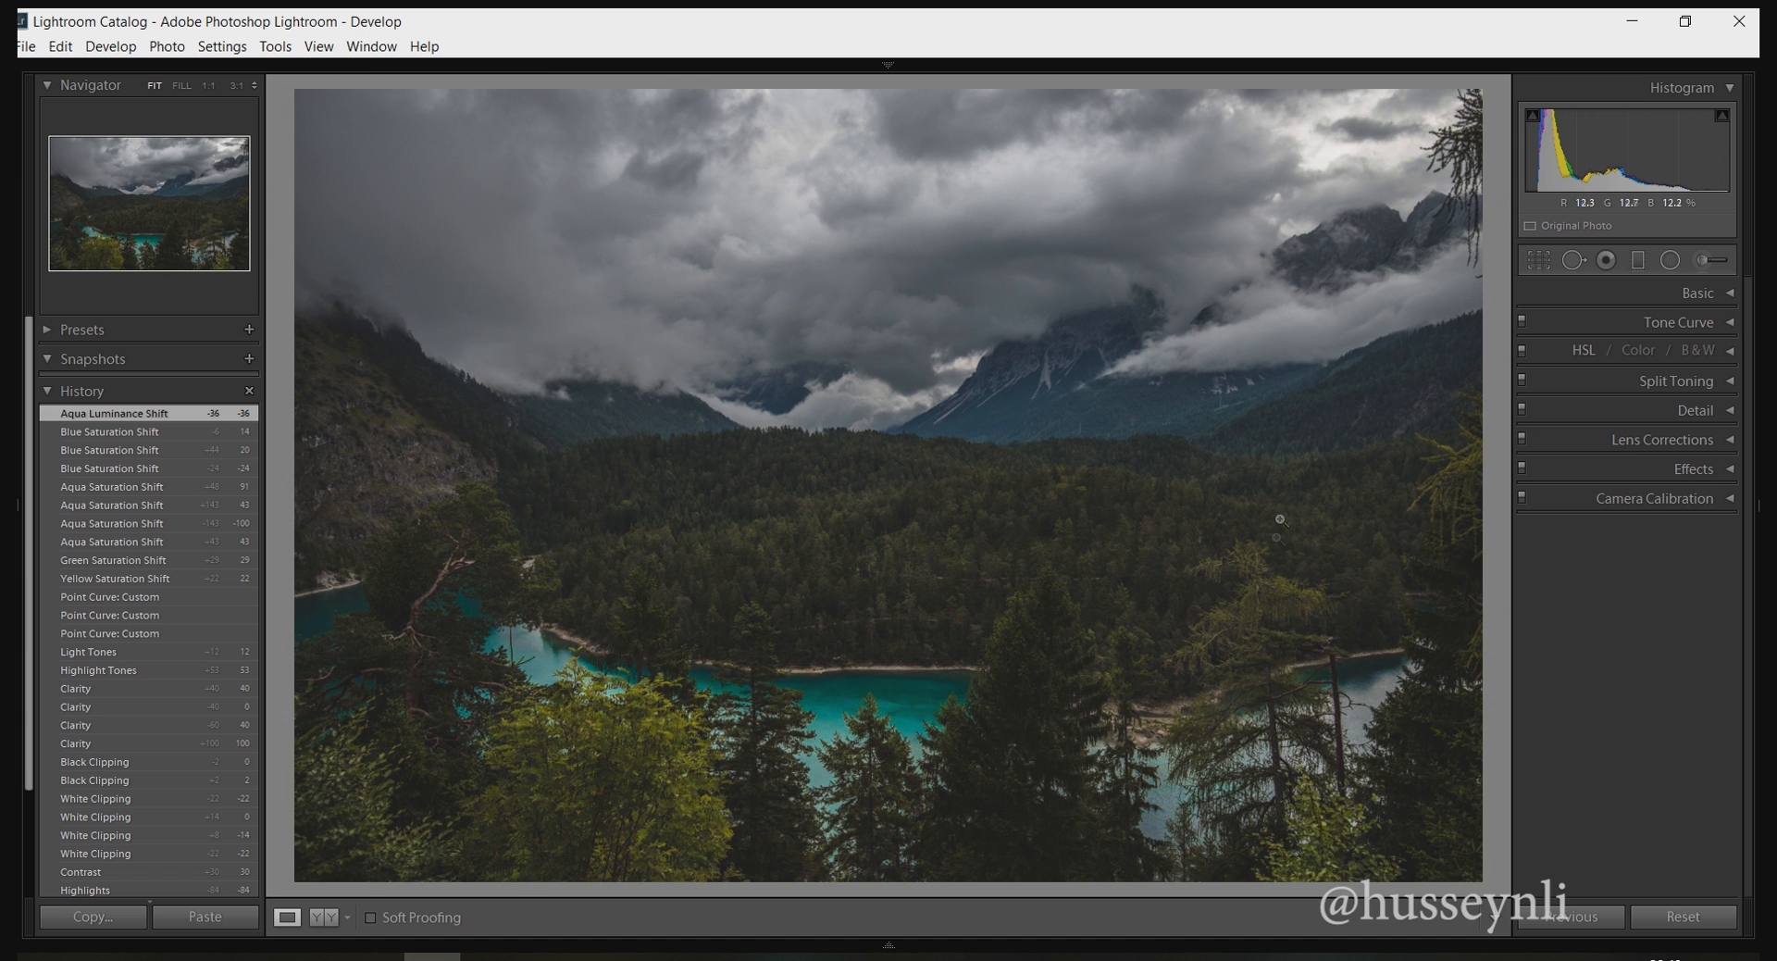
pyautogui.click(931, 632)
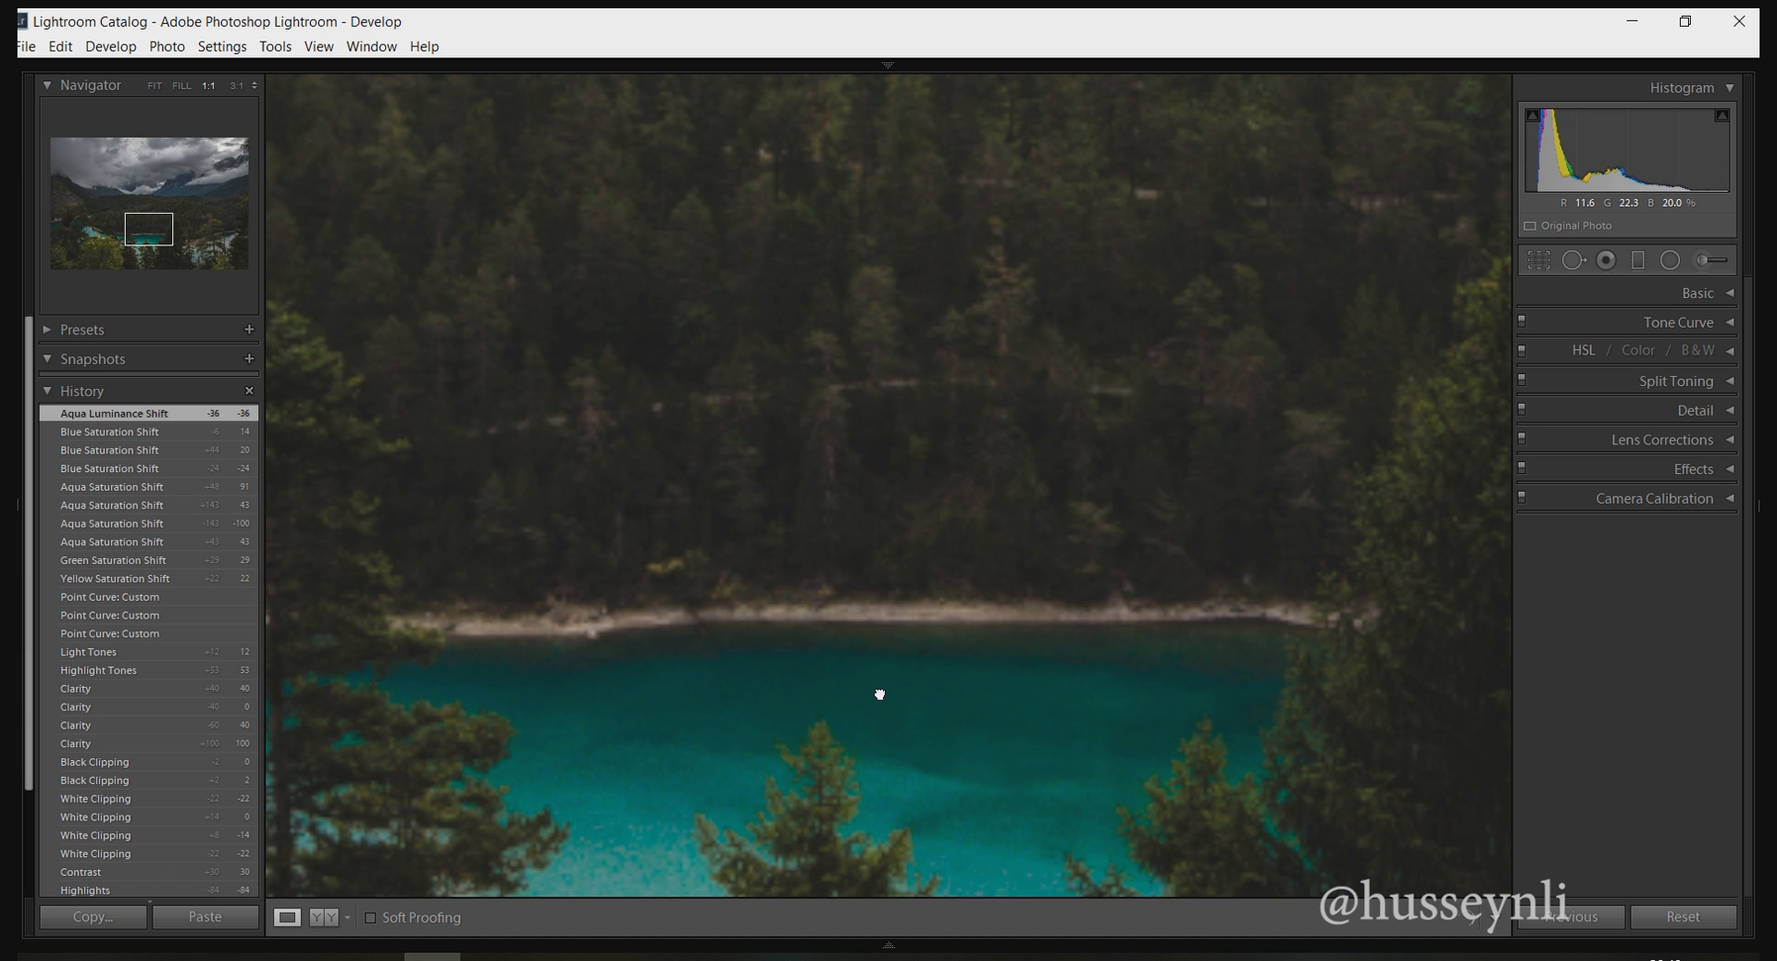
pyautogui.moveTo(879, 694); pyautogui.dragTo(1185, 271)
pyautogui.click(1184, 271)
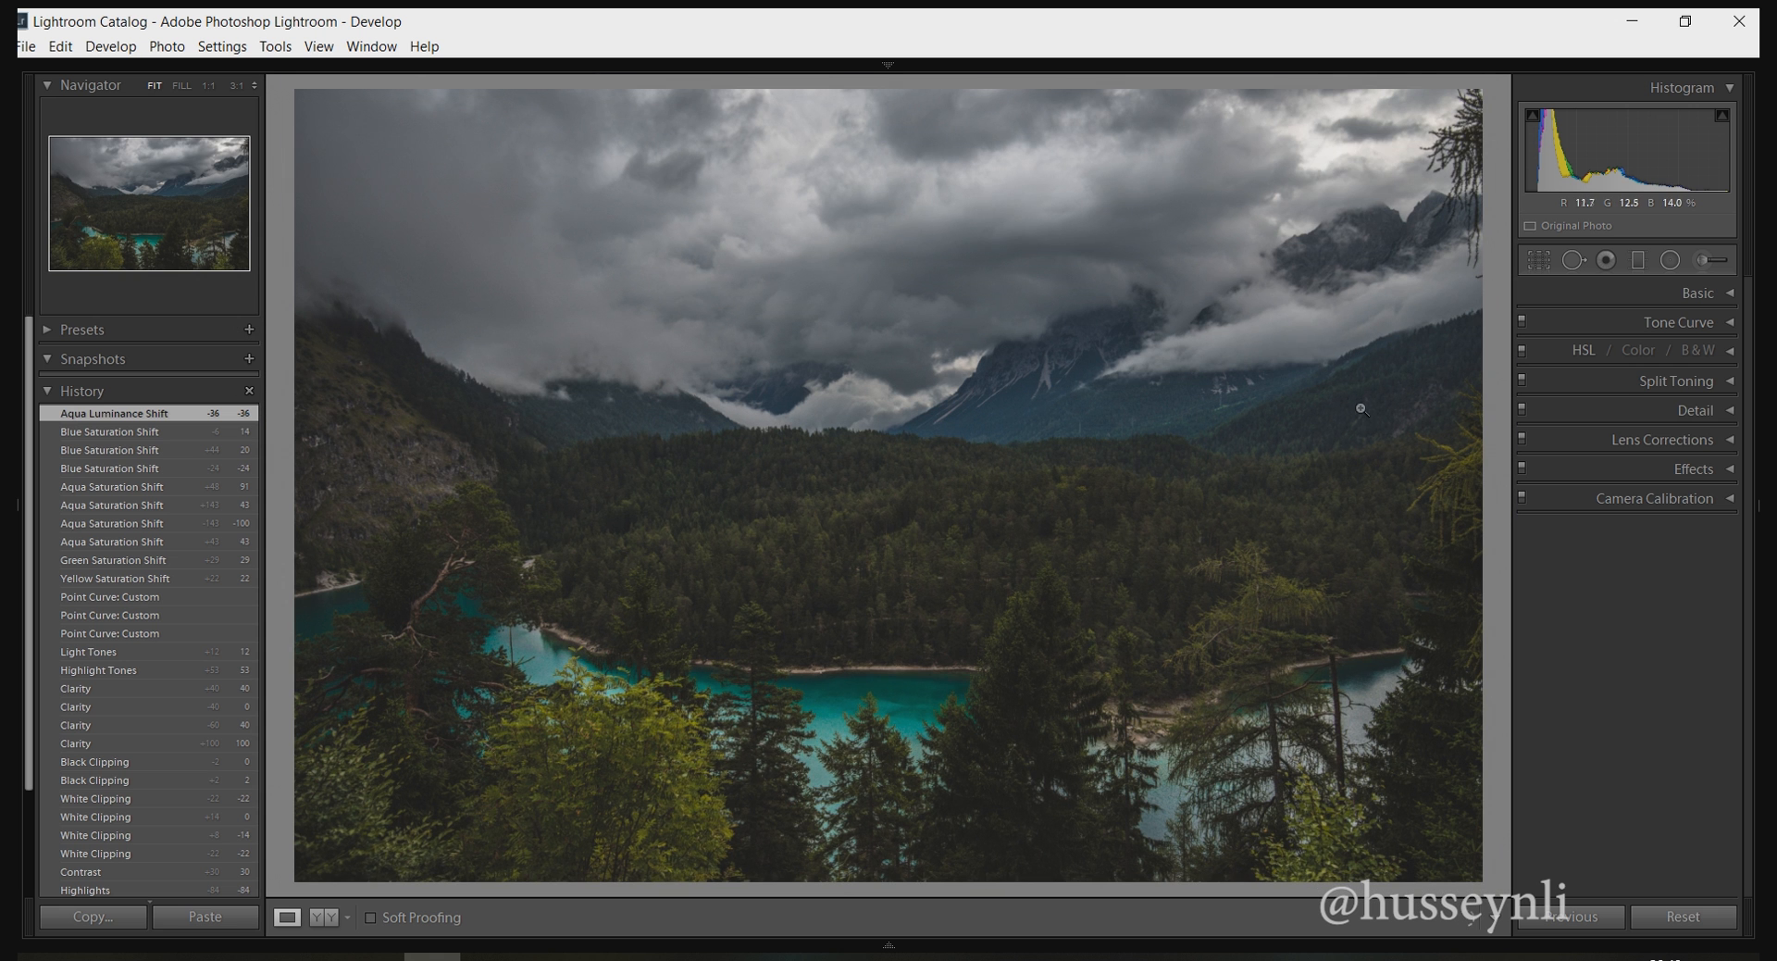
# Enable lens profile corrections and chromatic aberration removal for the photo.
pyautogui.click(1693, 441)
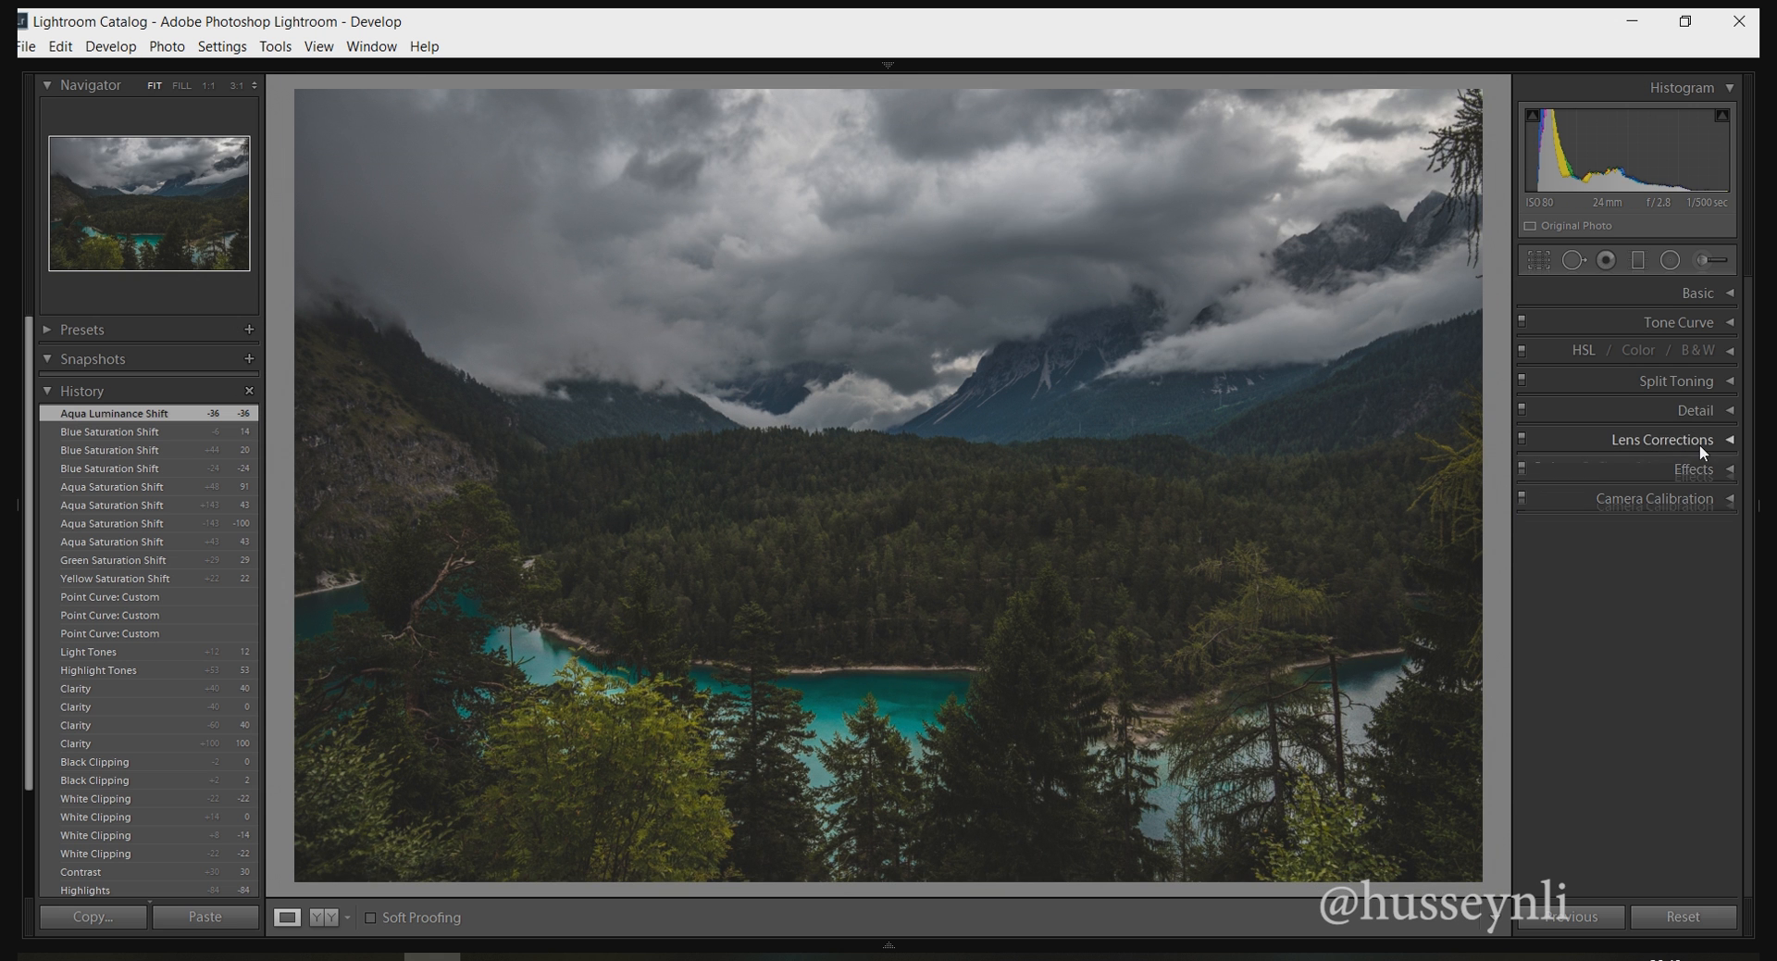
pyautogui.click(1618, 492)
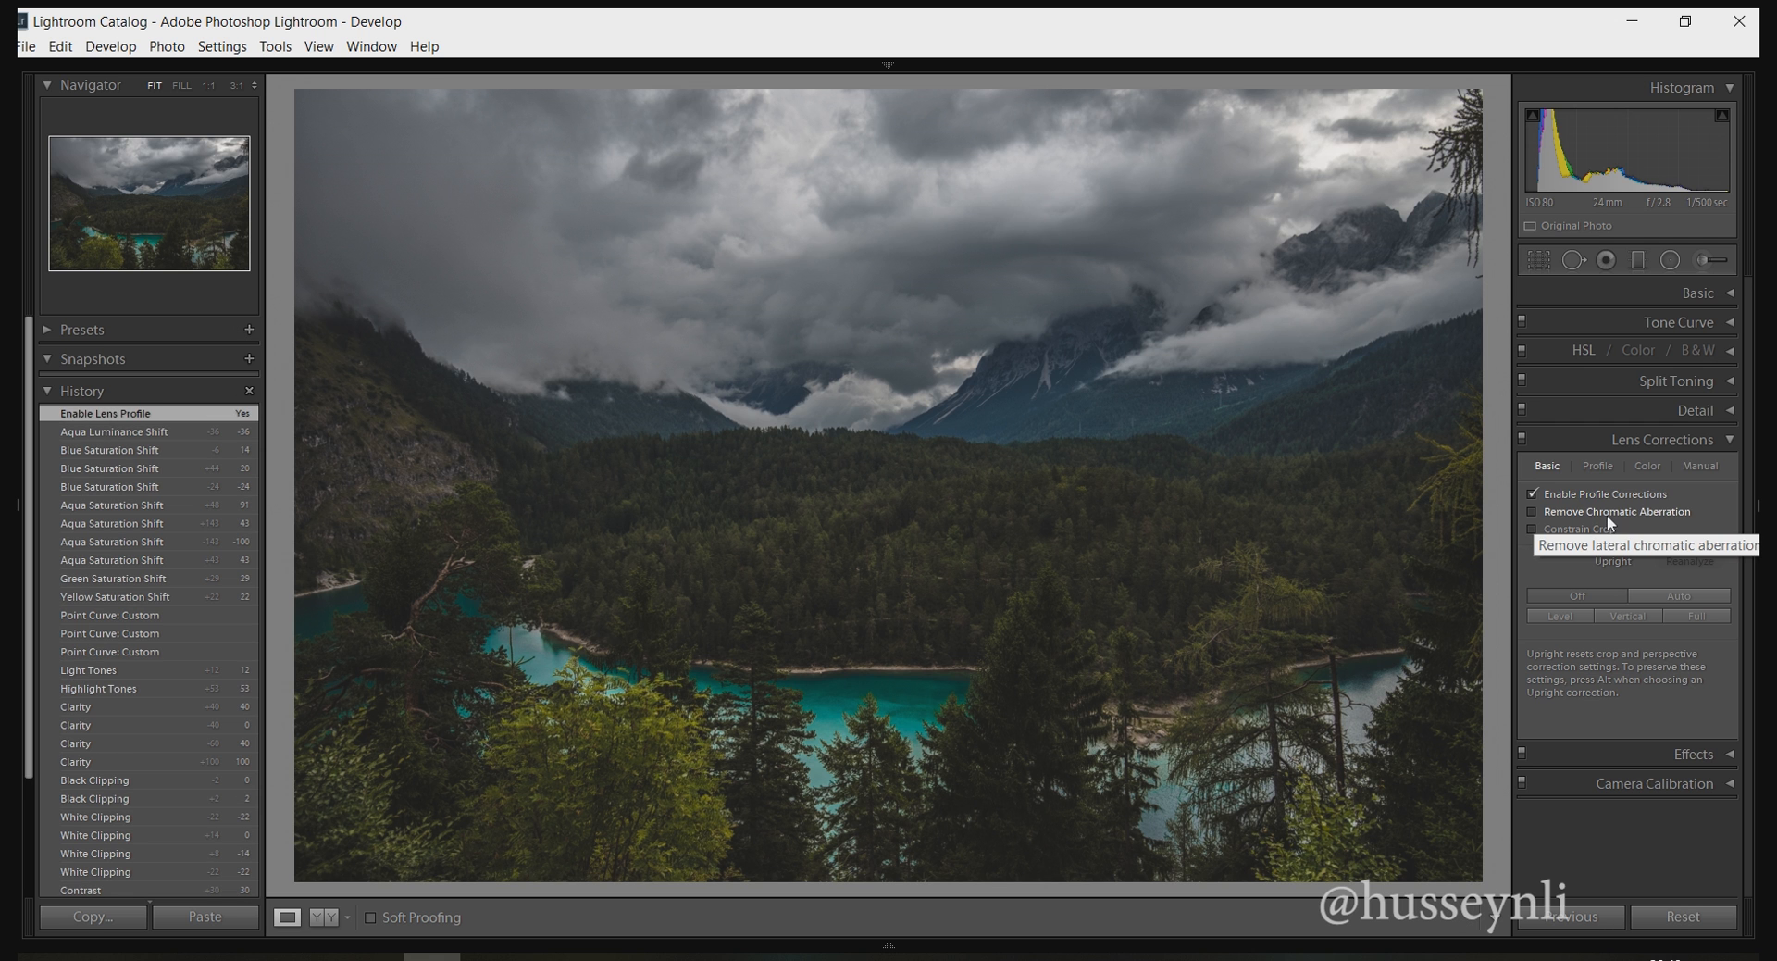
pyautogui.click(1601, 512)
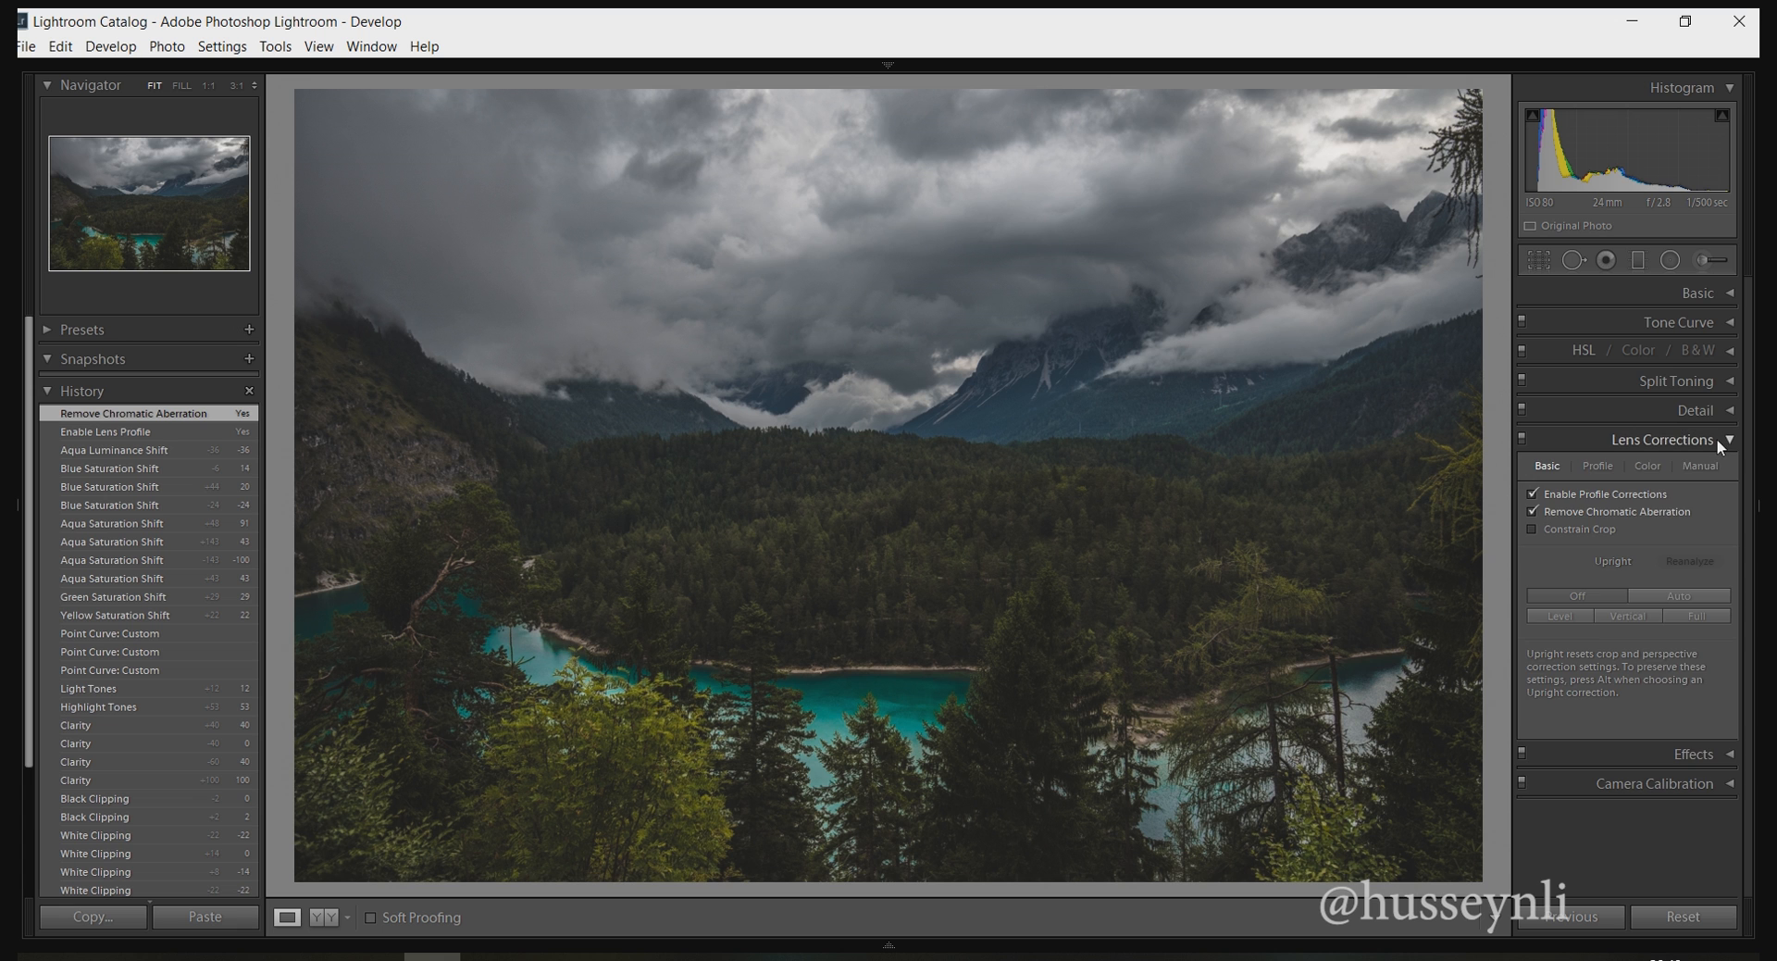
pyautogui.click(1717, 438)
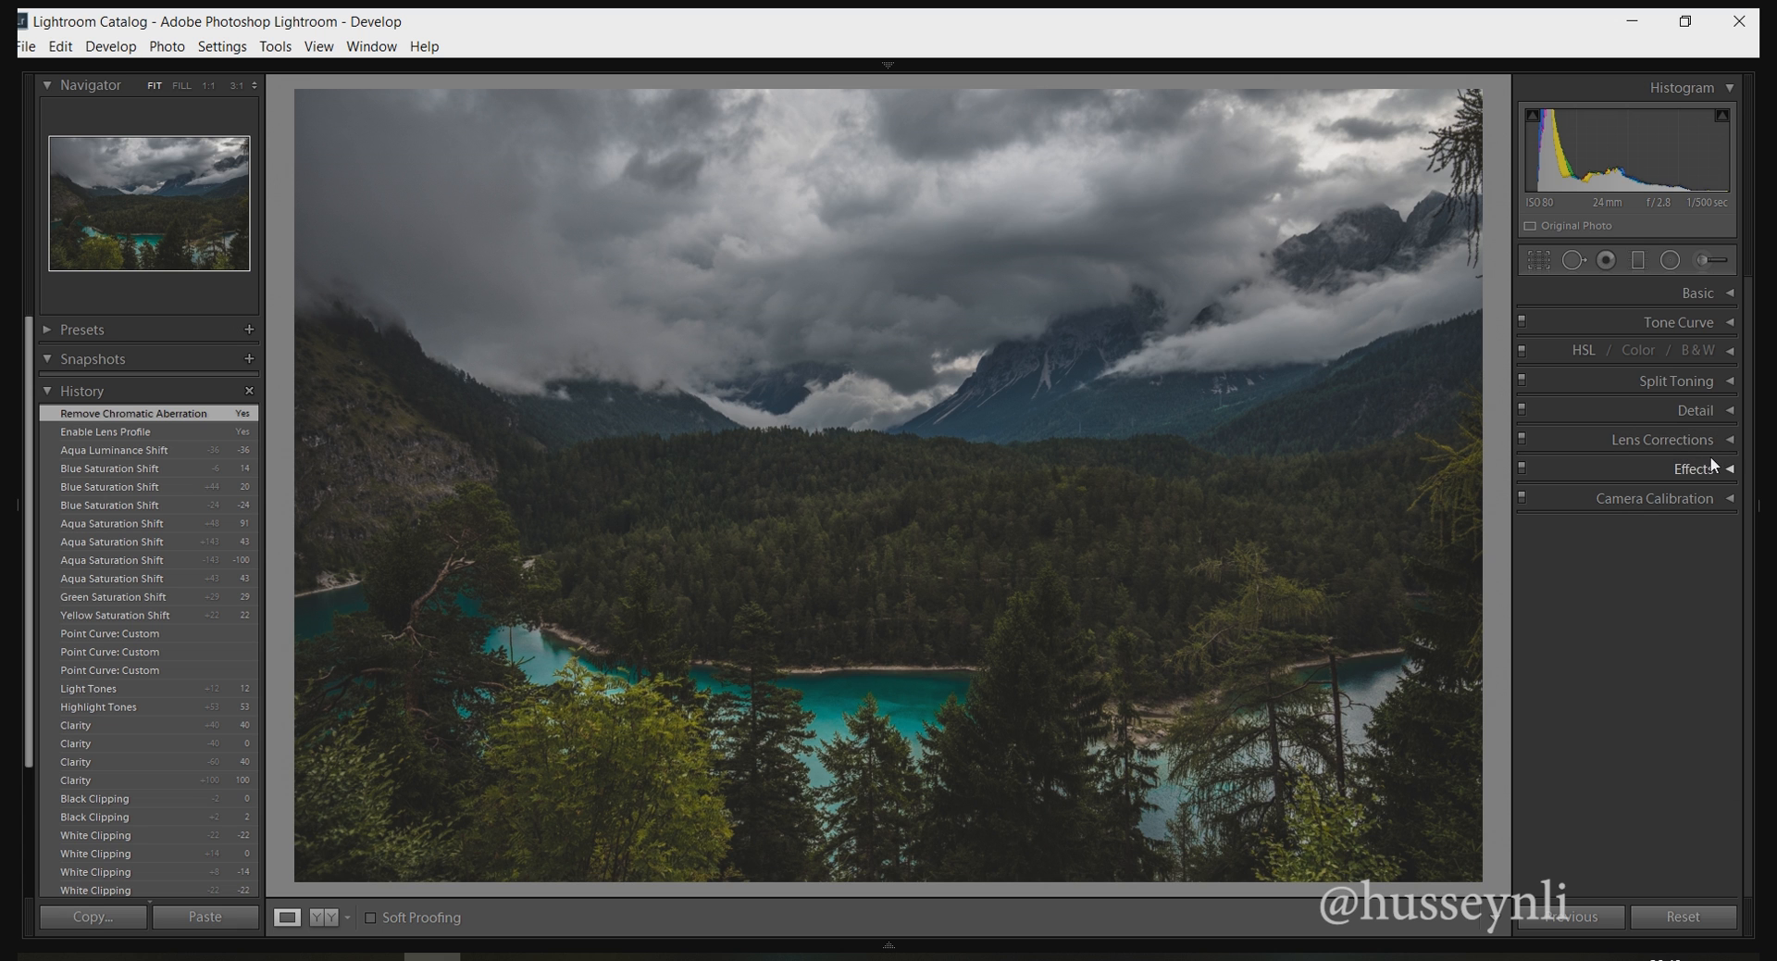
# Try a post-crop vignette amount of -4, reset it to 0 and close the effects settings.
pyautogui.click(1718, 470)
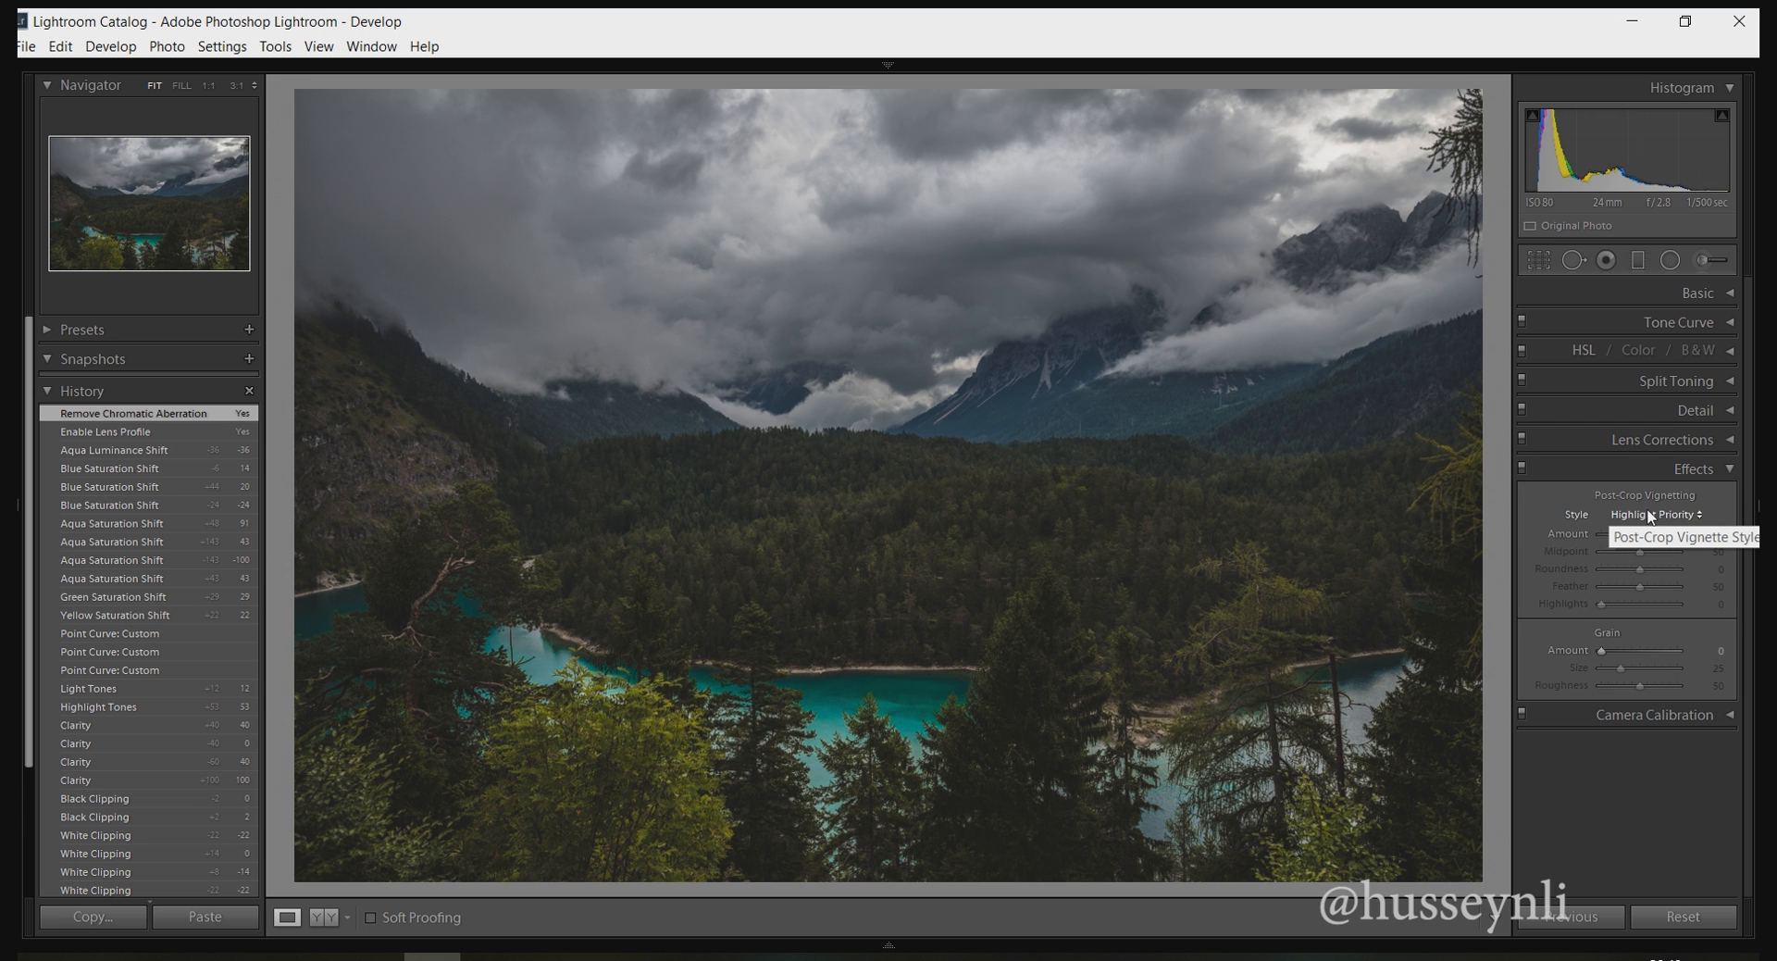
pyautogui.moveTo(1714, 536)
pyautogui.mouseDown()
pyautogui.moveTo(1662, 535)
pyautogui.moveTo(1735, 536)
pyautogui.moveTo(1682, 536)
pyautogui.moveTo(1706, 538)
pyautogui.mouseUp()
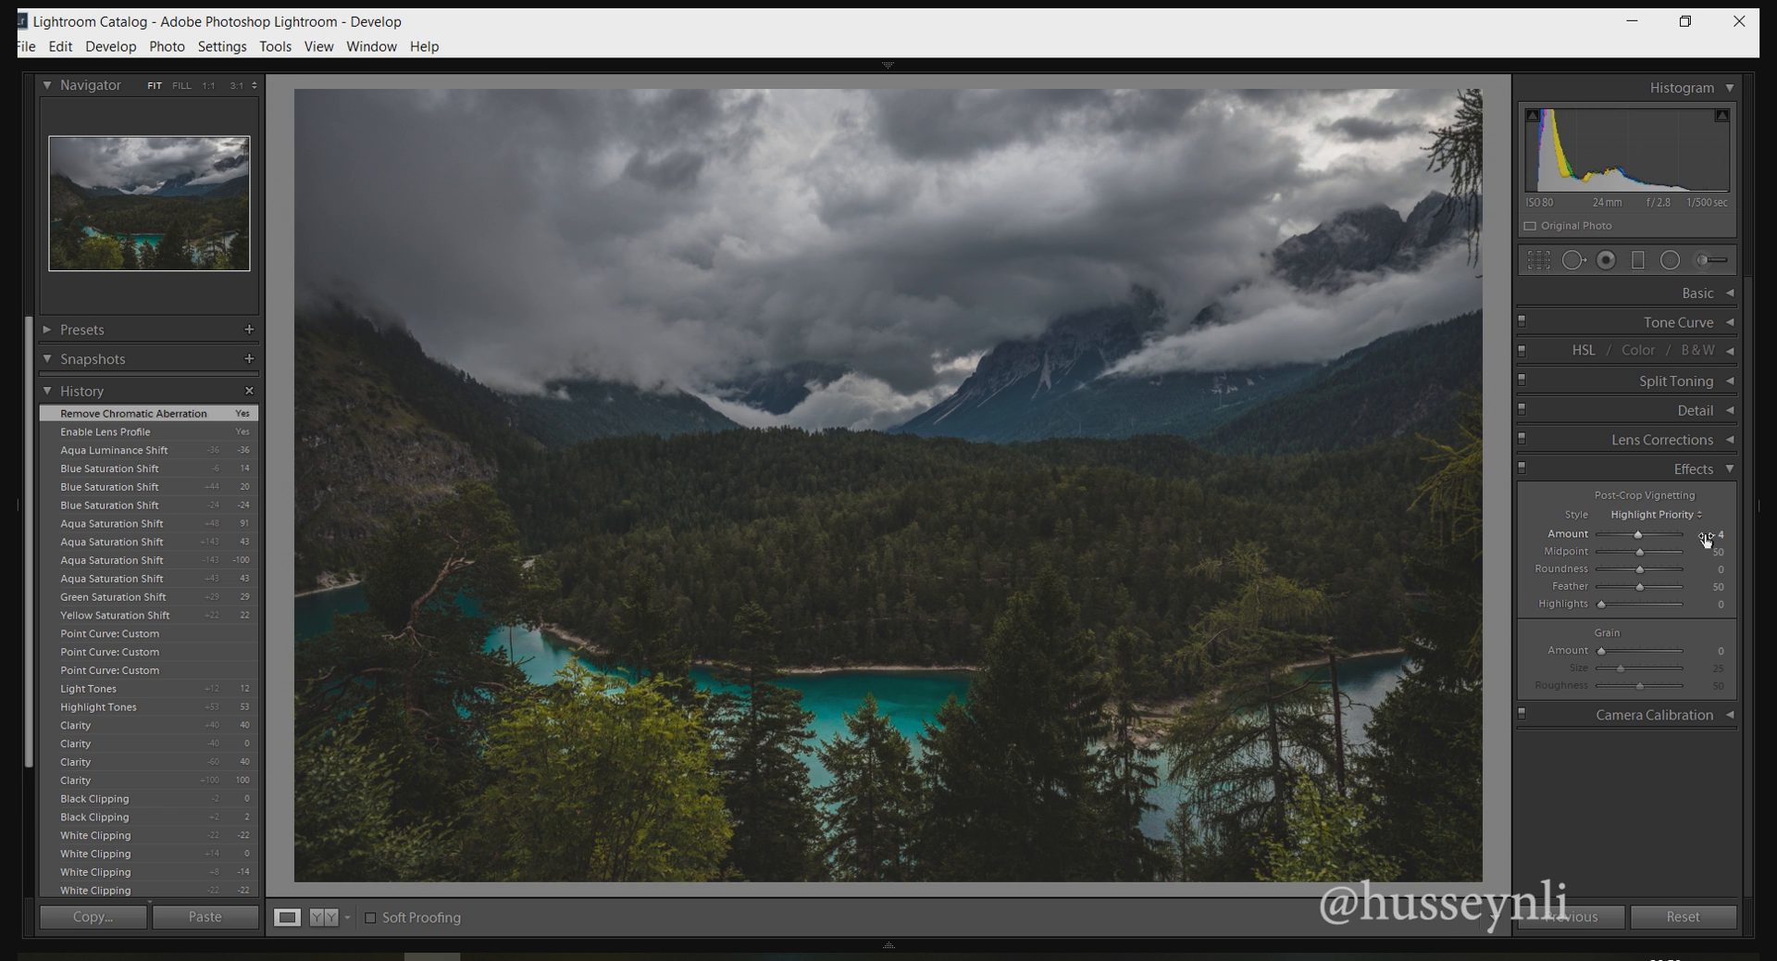
pyautogui.doubleClick(1636, 536)
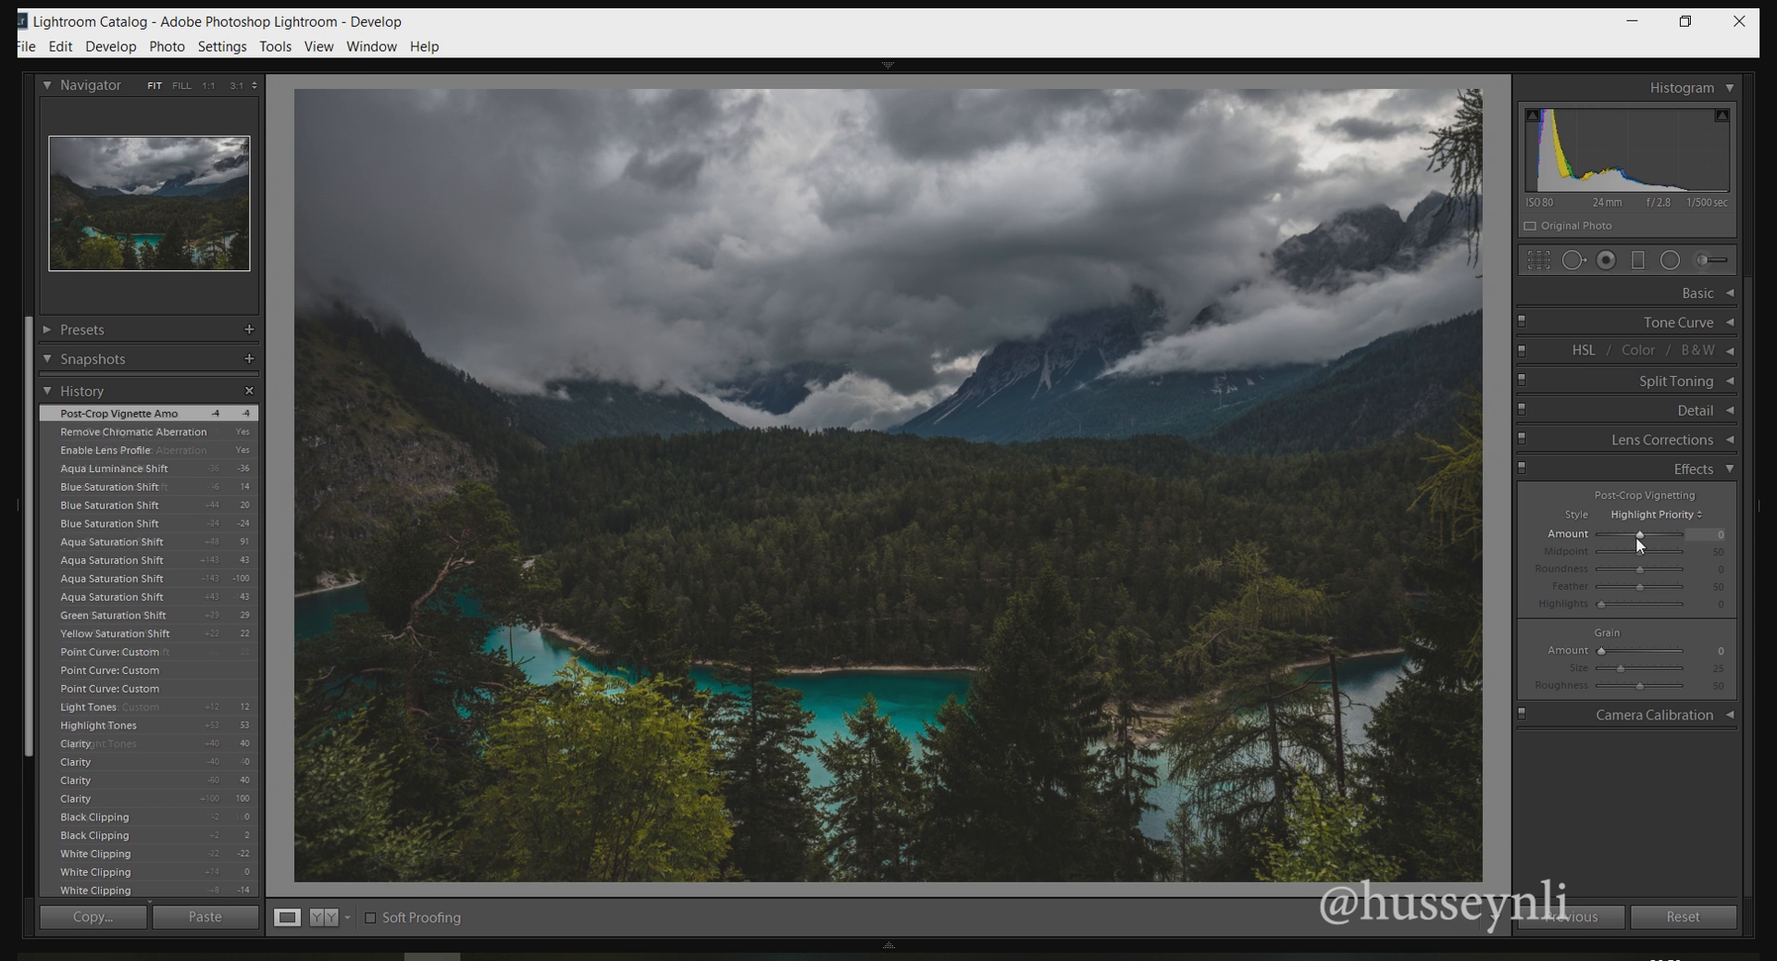
pyautogui.click(1677, 465)
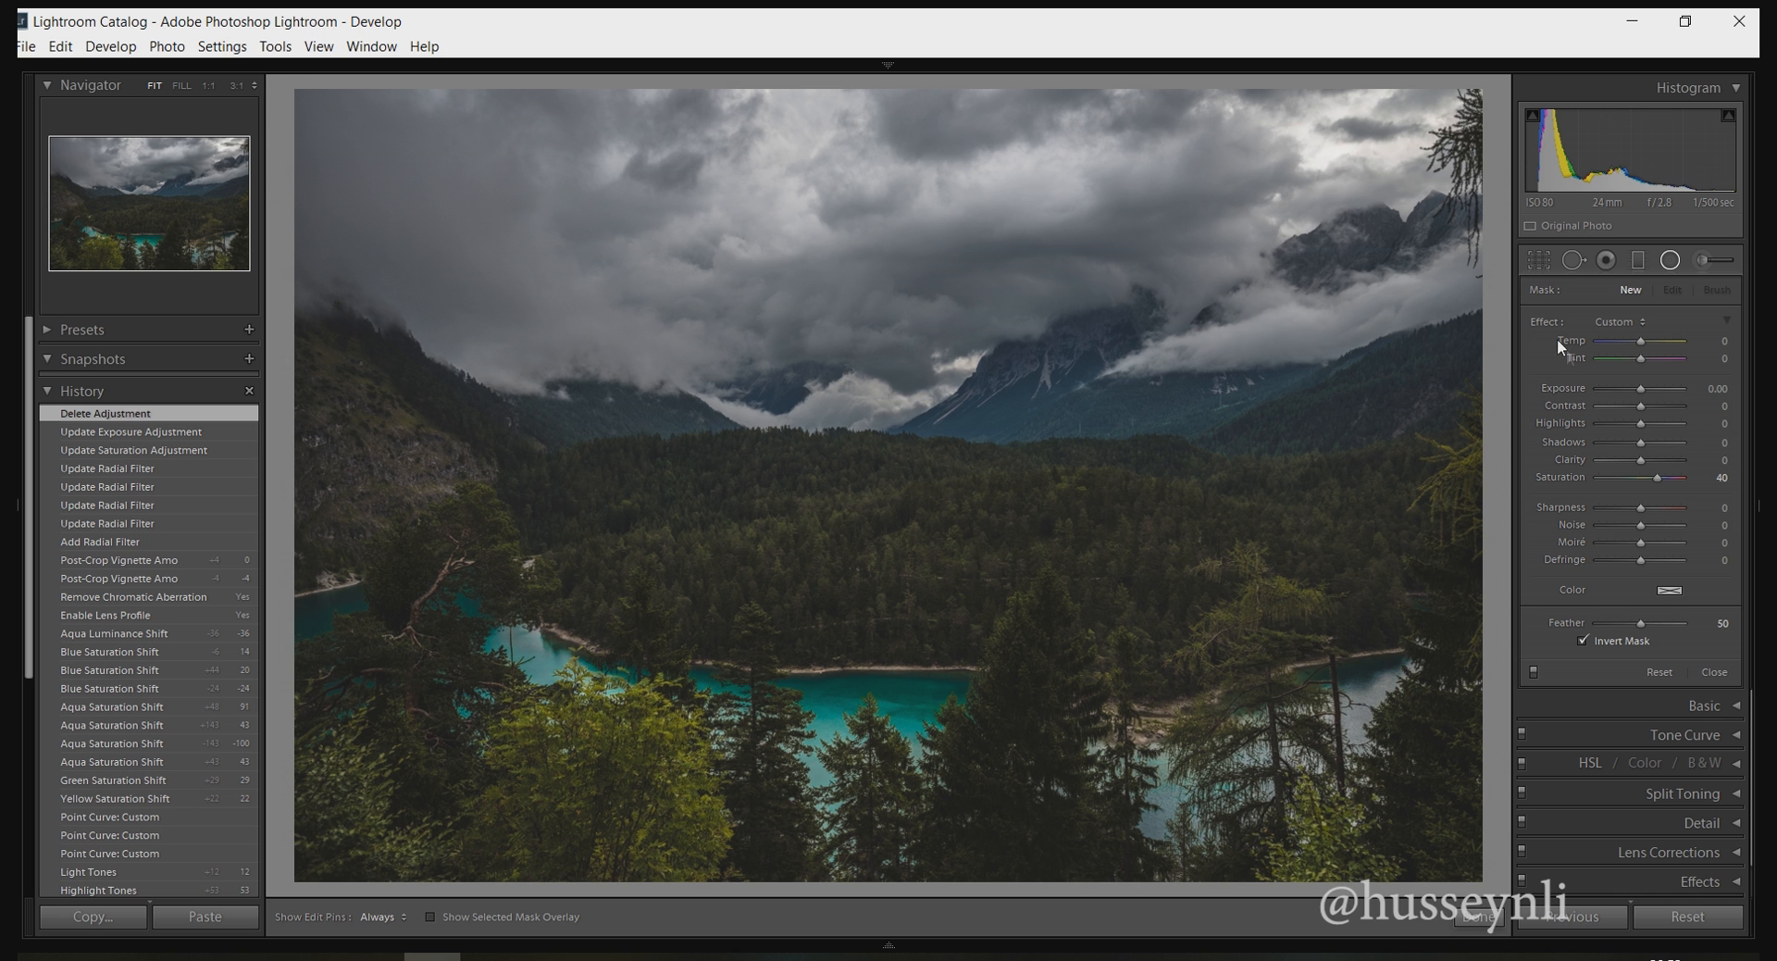
pyautogui.press('k')
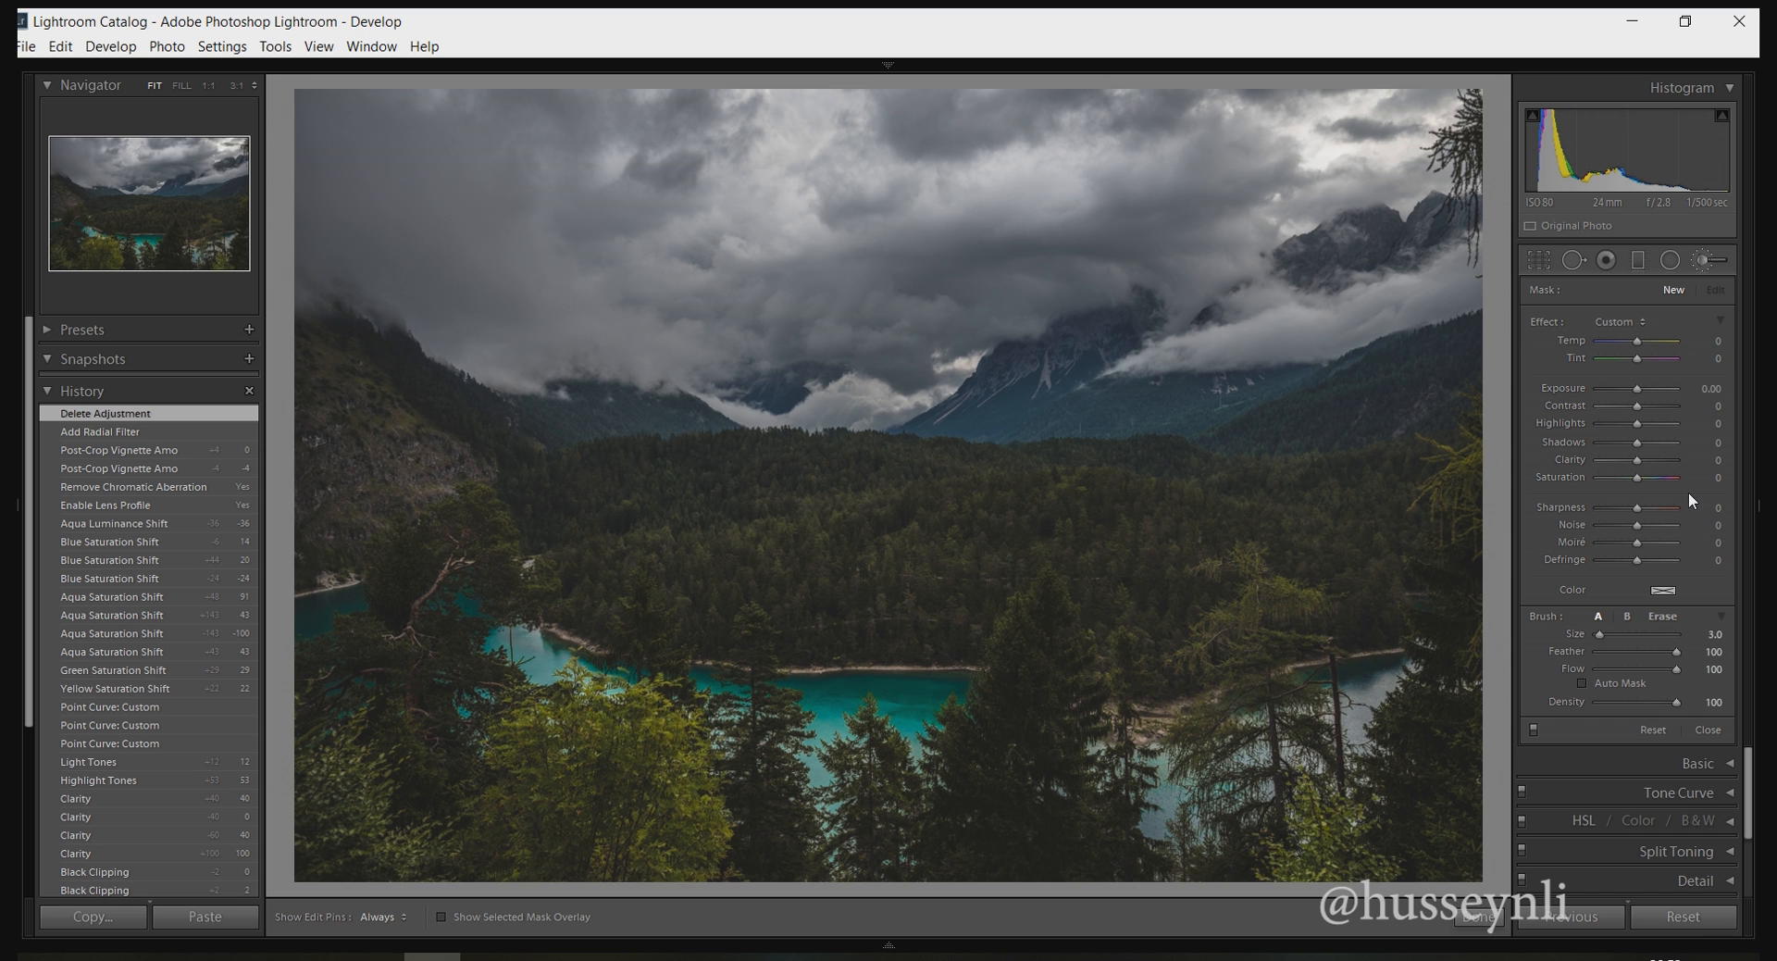
pyautogui.click(1478, 918)
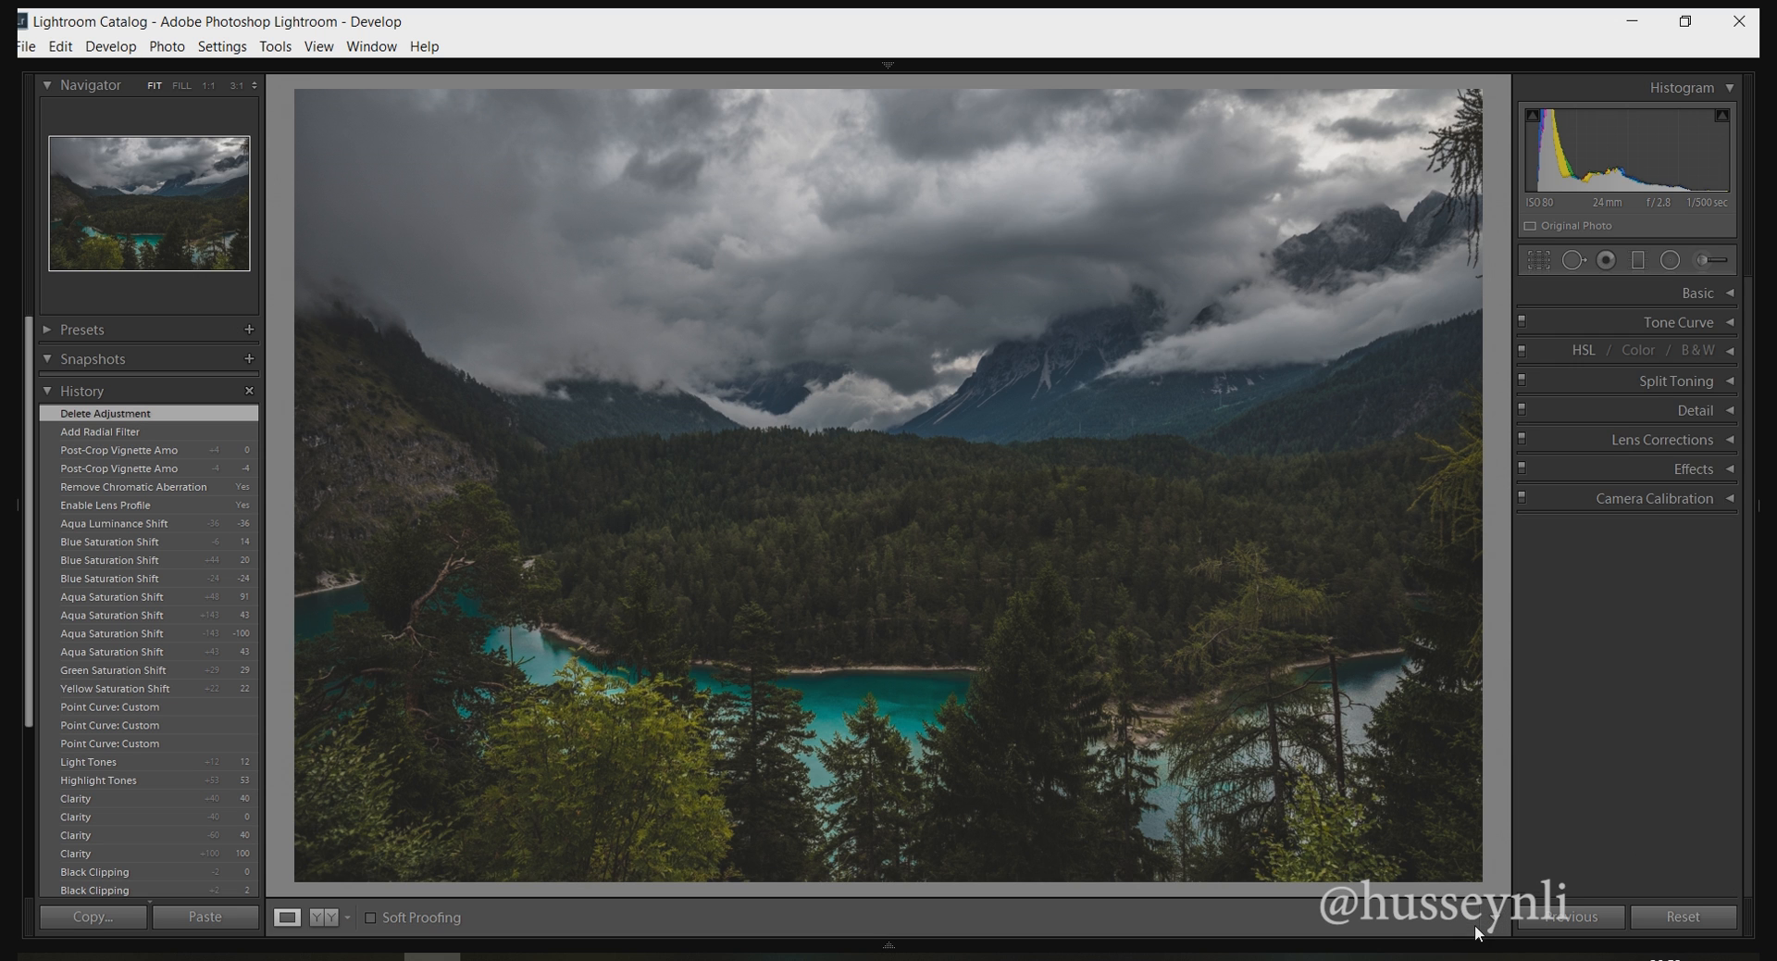
pyautogui.click(1685, 297)
pyautogui.click(1687, 292)
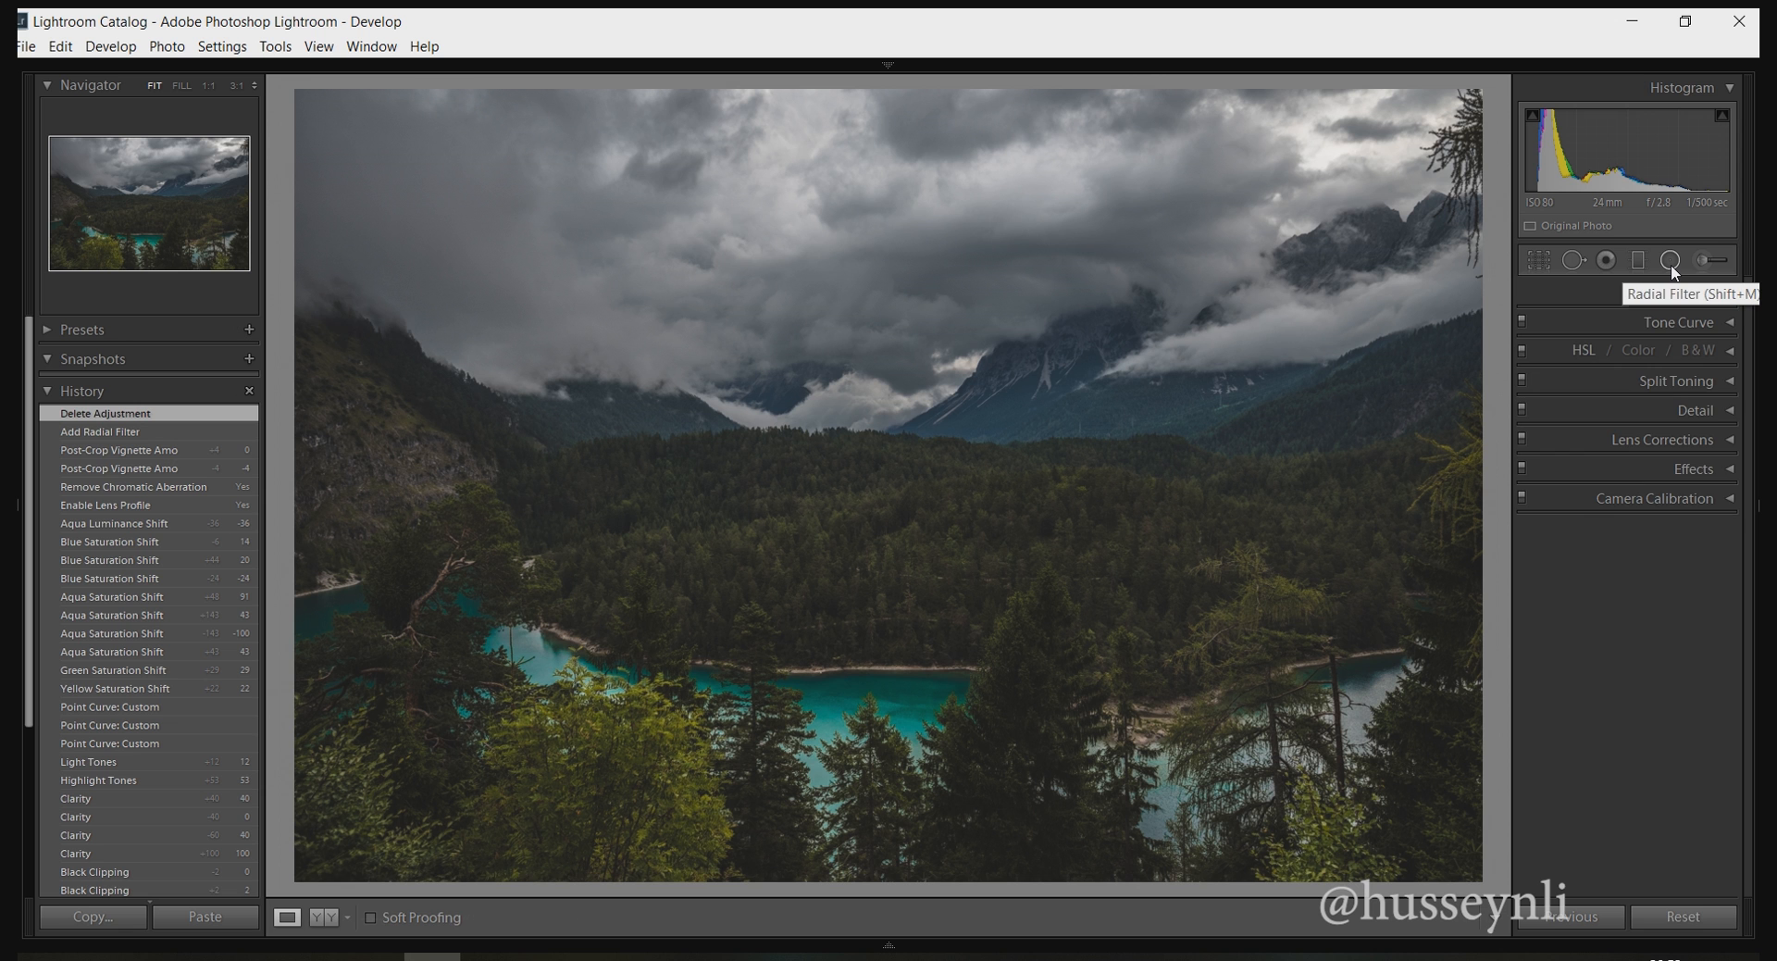
# Draw a narrow, tilted elliptical radial filter over the forested hill left of centre and set its exposure to 0.40.
pyautogui.click(1672, 265)
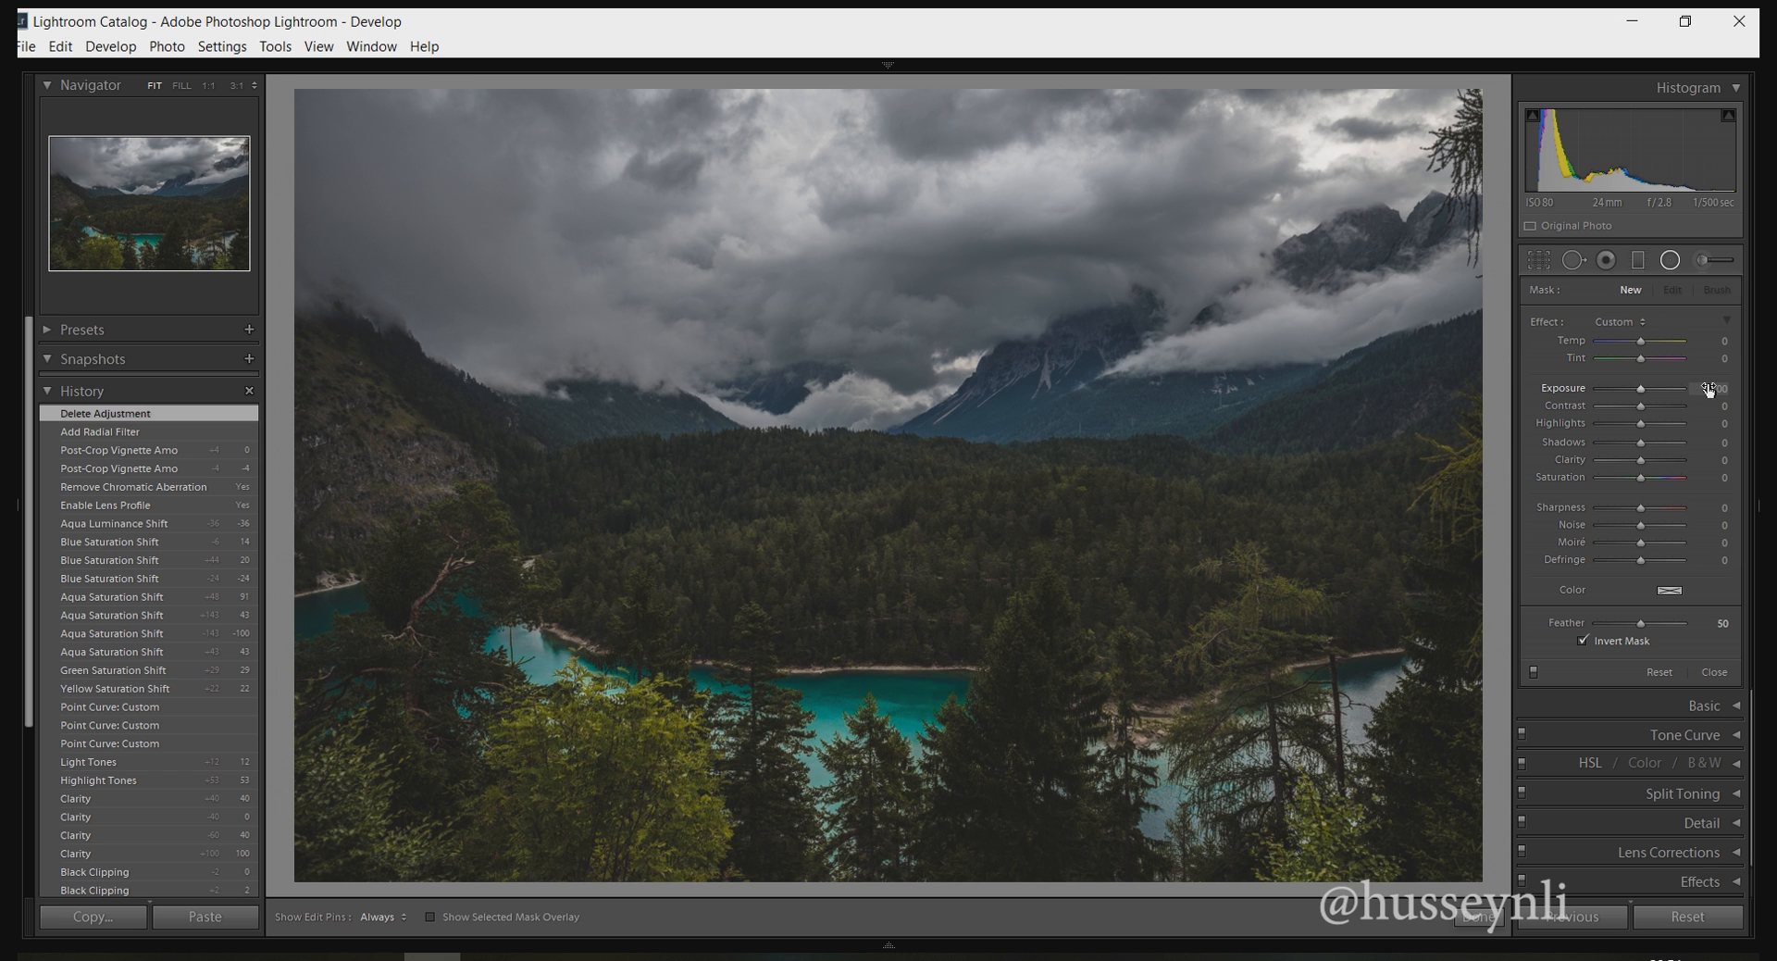
pyautogui.moveTo(742, 499); pyautogui.dragTo(509, 539)
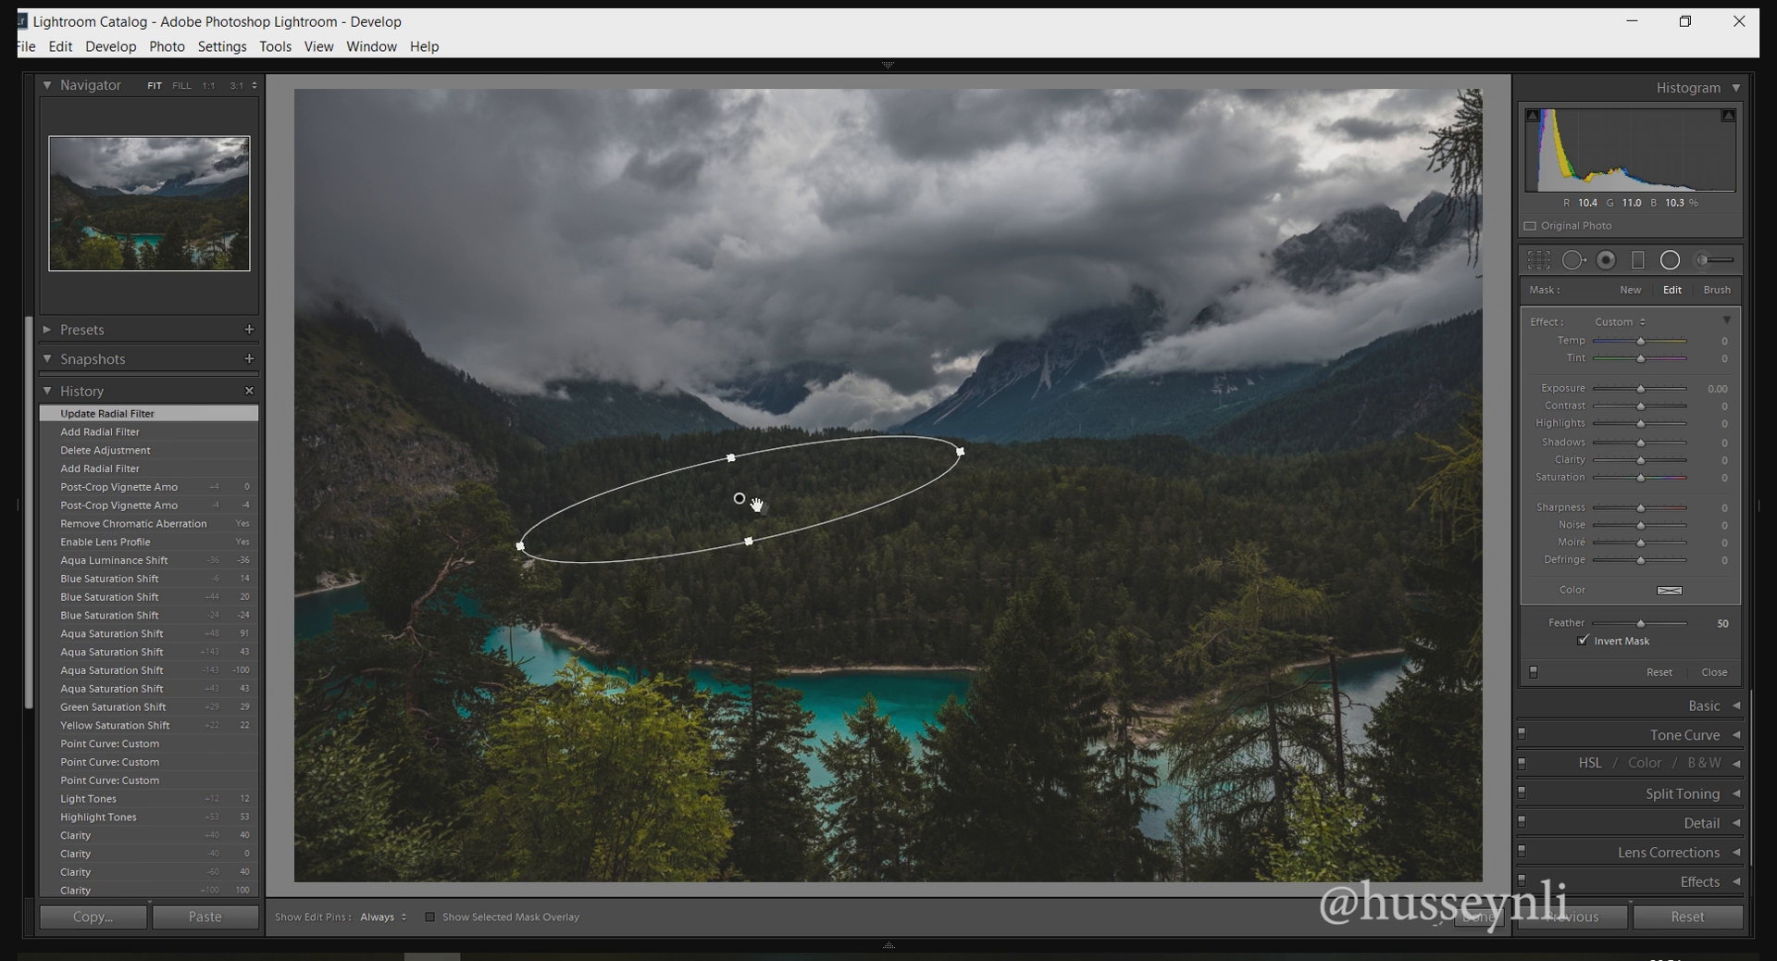
pyautogui.moveTo(750, 539)
pyautogui.mouseDown()
pyautogui.moveTo(732, 522)
pyautogui.moveTo(743, 508)
pyautogui.mouseUp()
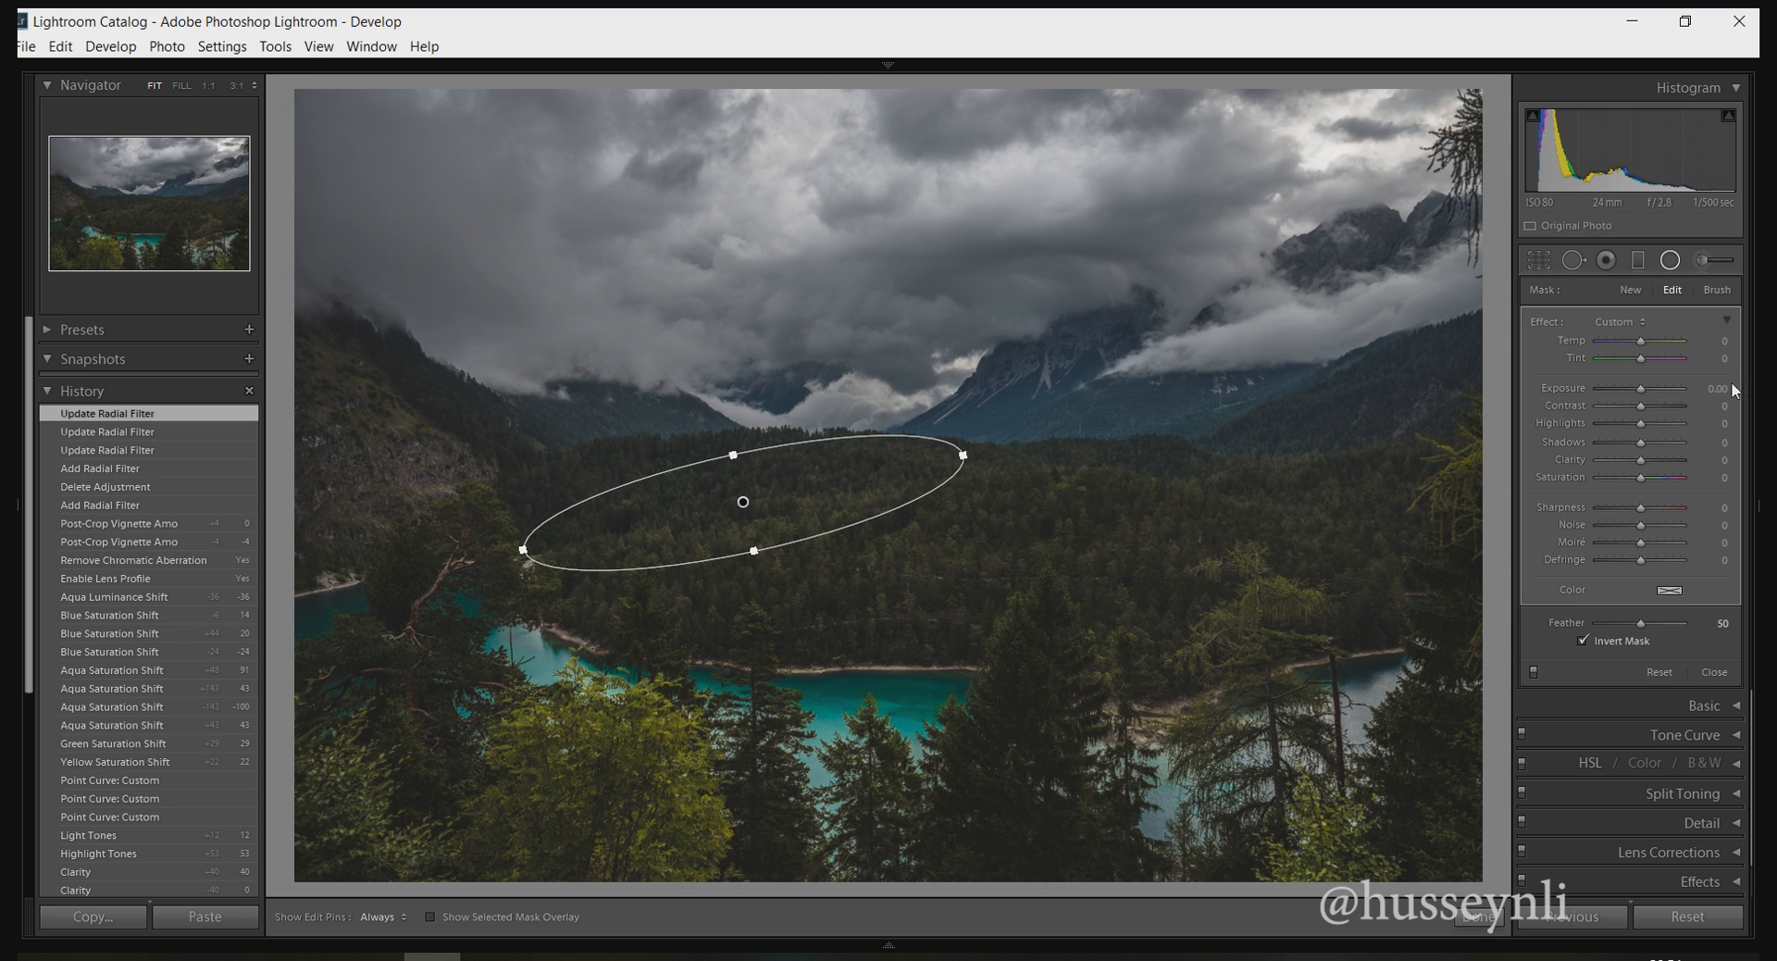
pyautogui.moveTo(1718, 391); pyautogui.dragTo(1727, 390)
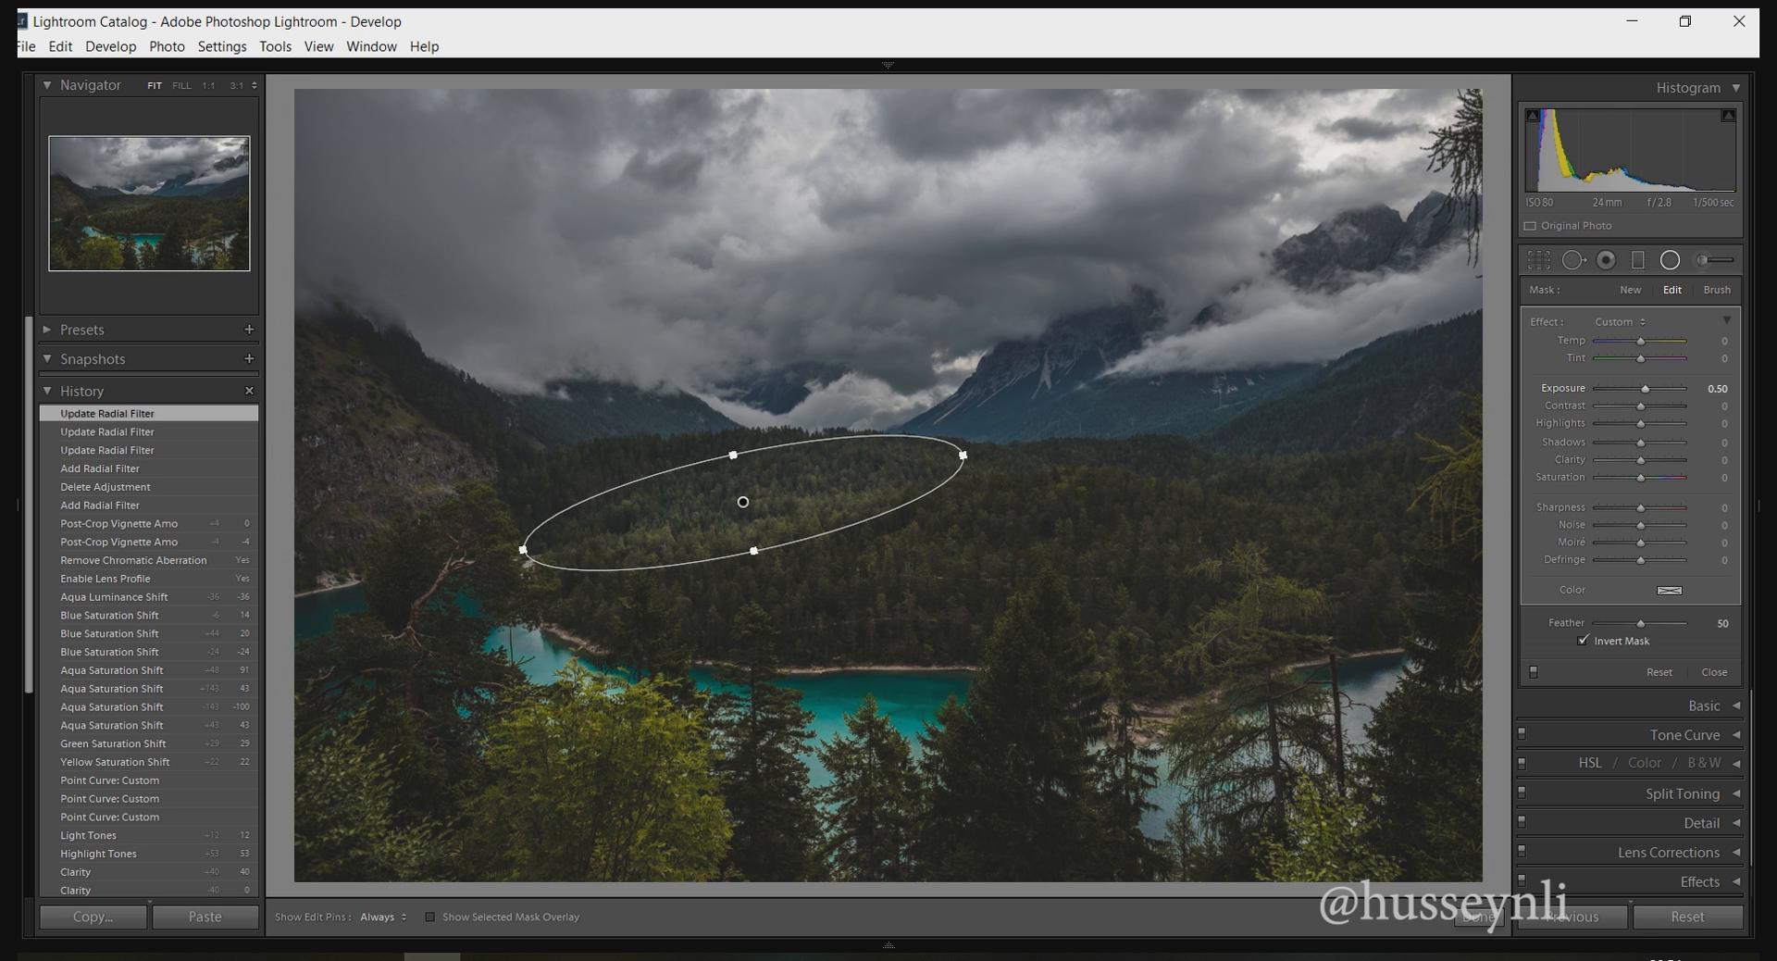
pyautogui.moveTo(1727, 390); pyautogui.dragTo(1727, 391)
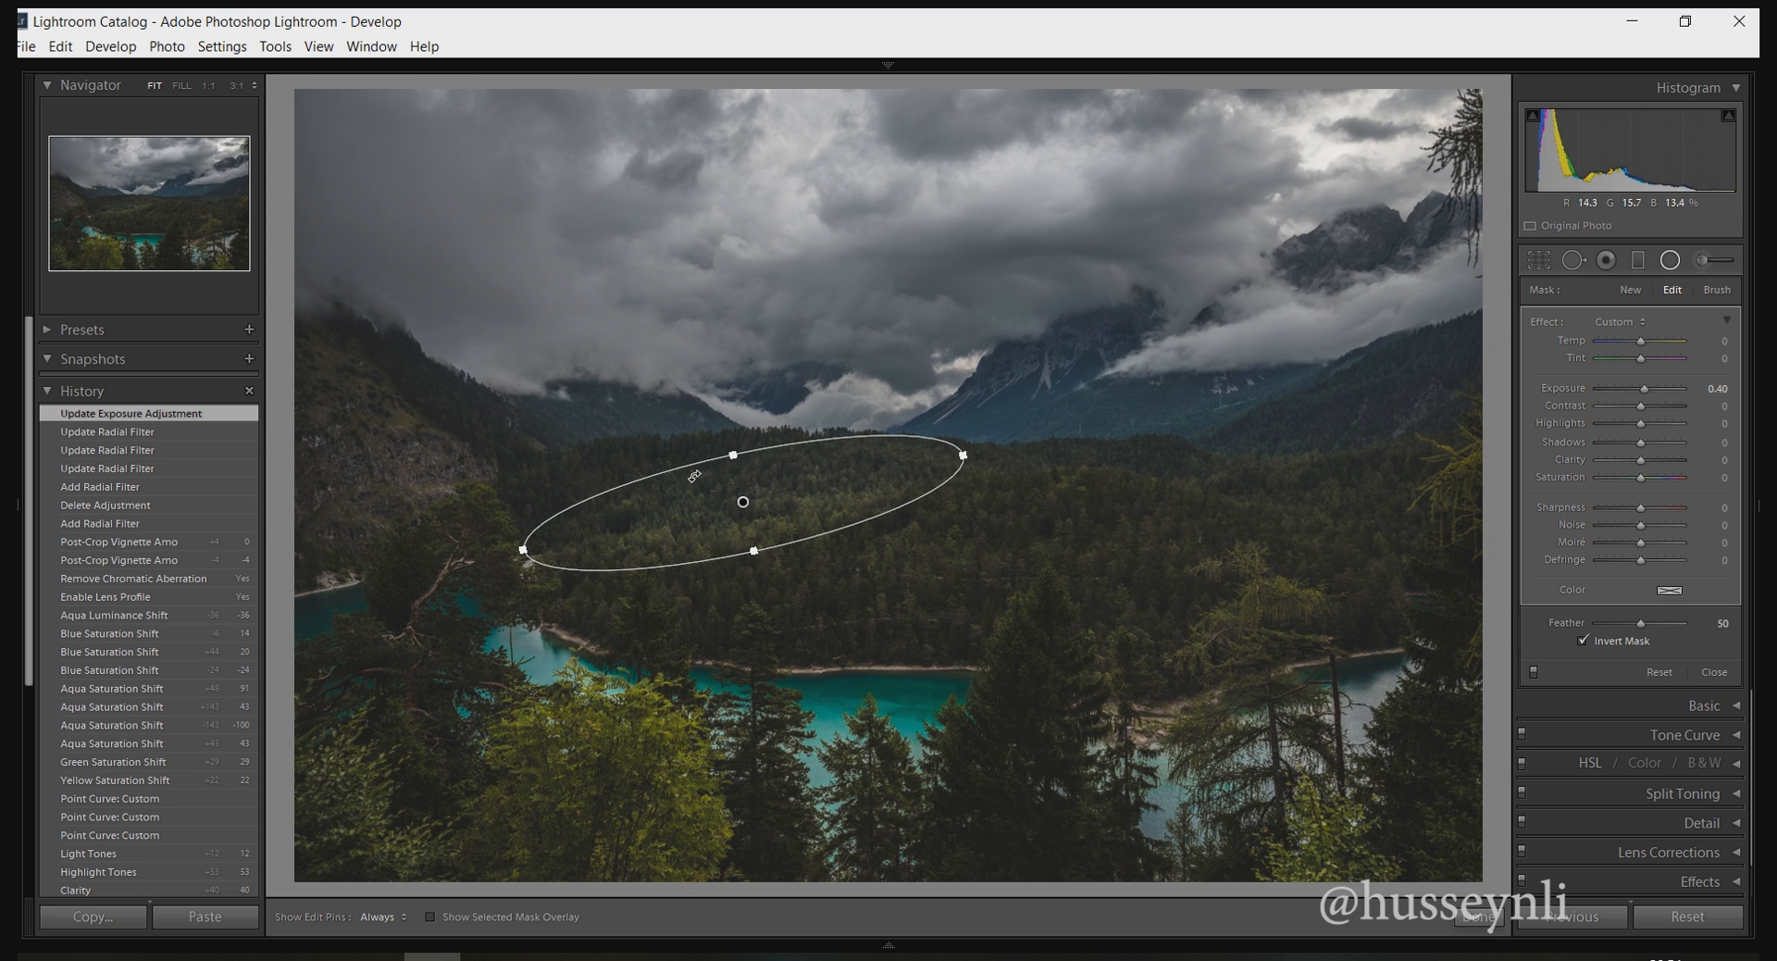
# Fine-tune the radial filter's shape and position on the forest, finish it and compare the photo without and with it.
pyautogui.moveTo(734, 453); pyautogui.dragTo(734, 458)
pyautogui.moveTo(746, 519)
pyautogui.mouseDown()
pyautogui.moveTo(729, 512)
pyautogui.moveTo(877, 579)
pyautogui.moveTo(714, 532)
pyautogui.moveTo(739, 508)
pyautogui.mouseUp()
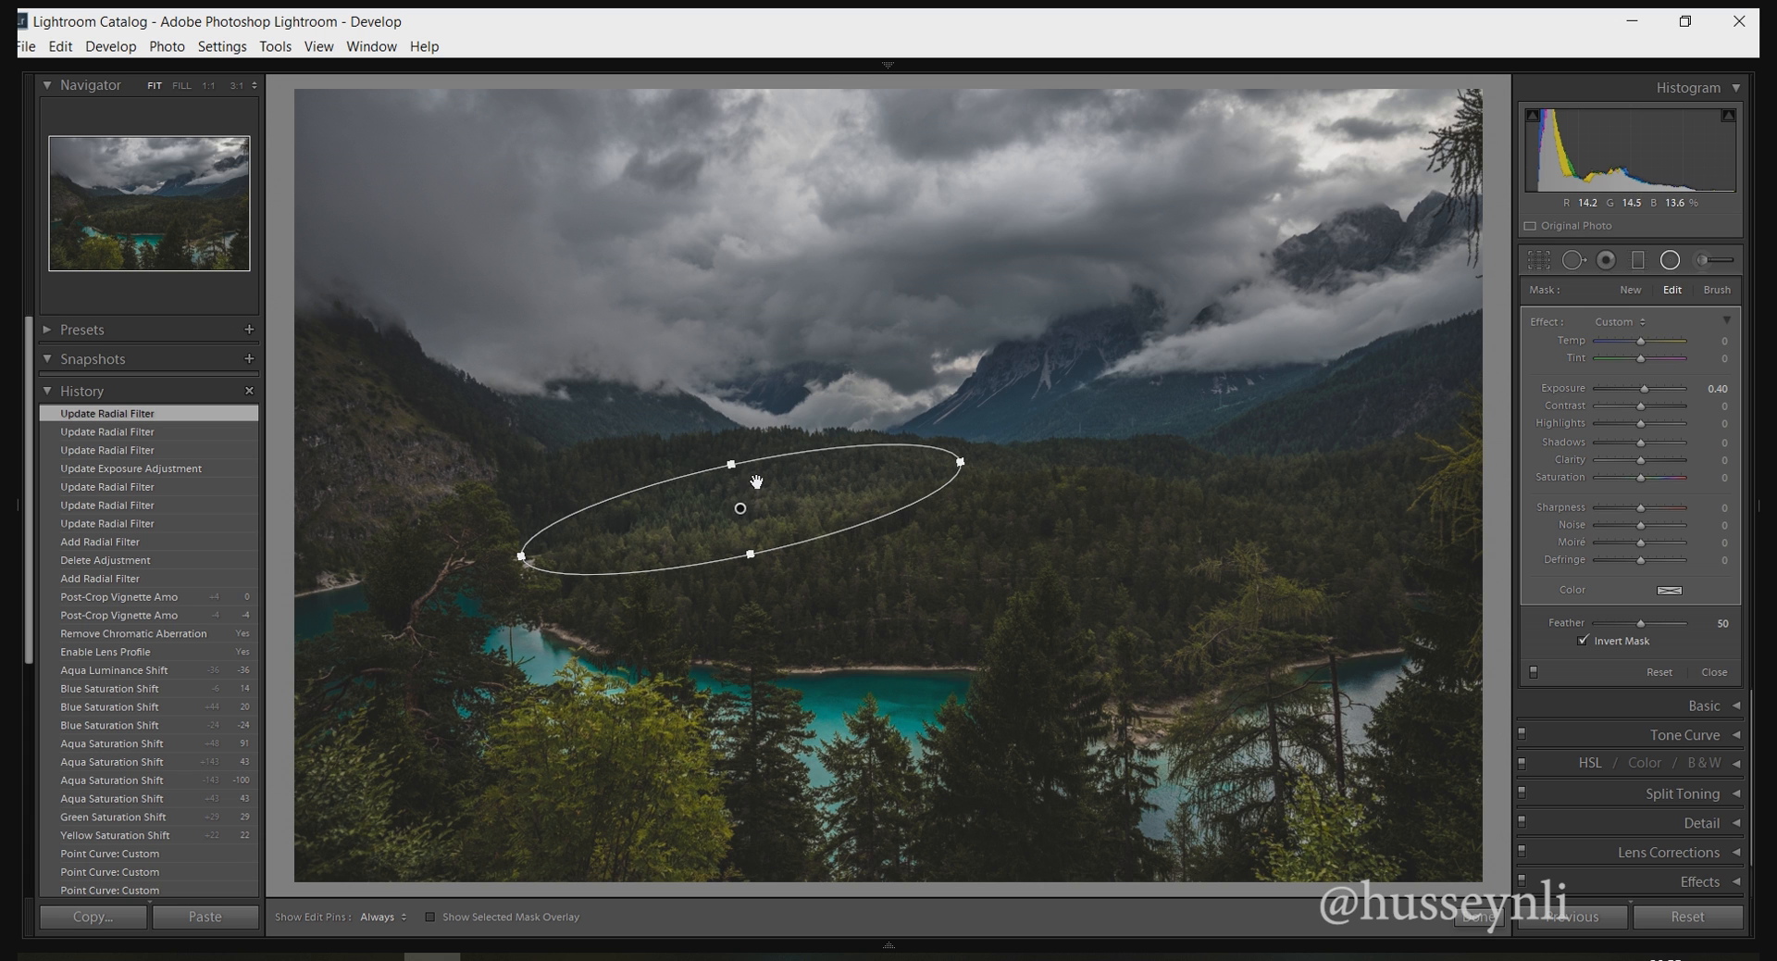
pyautogui.moveTo(746, 508); pyautogui.dragTo(741, 503)
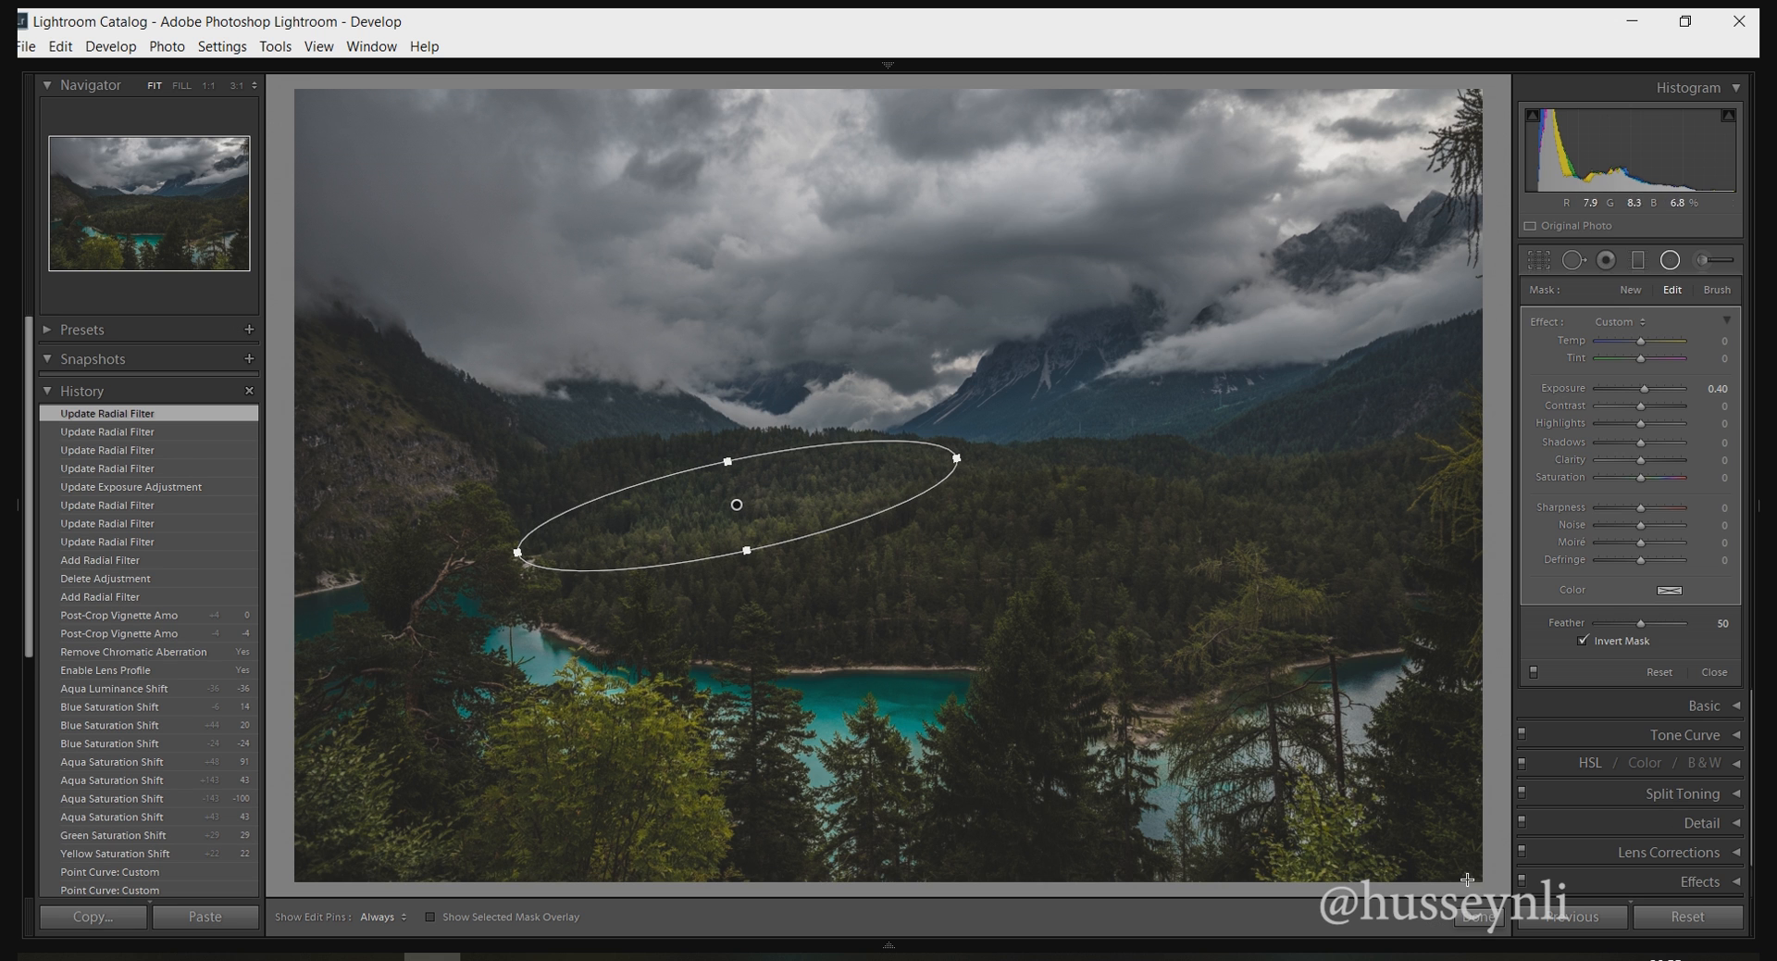
pyautogui.click(1479, 916)
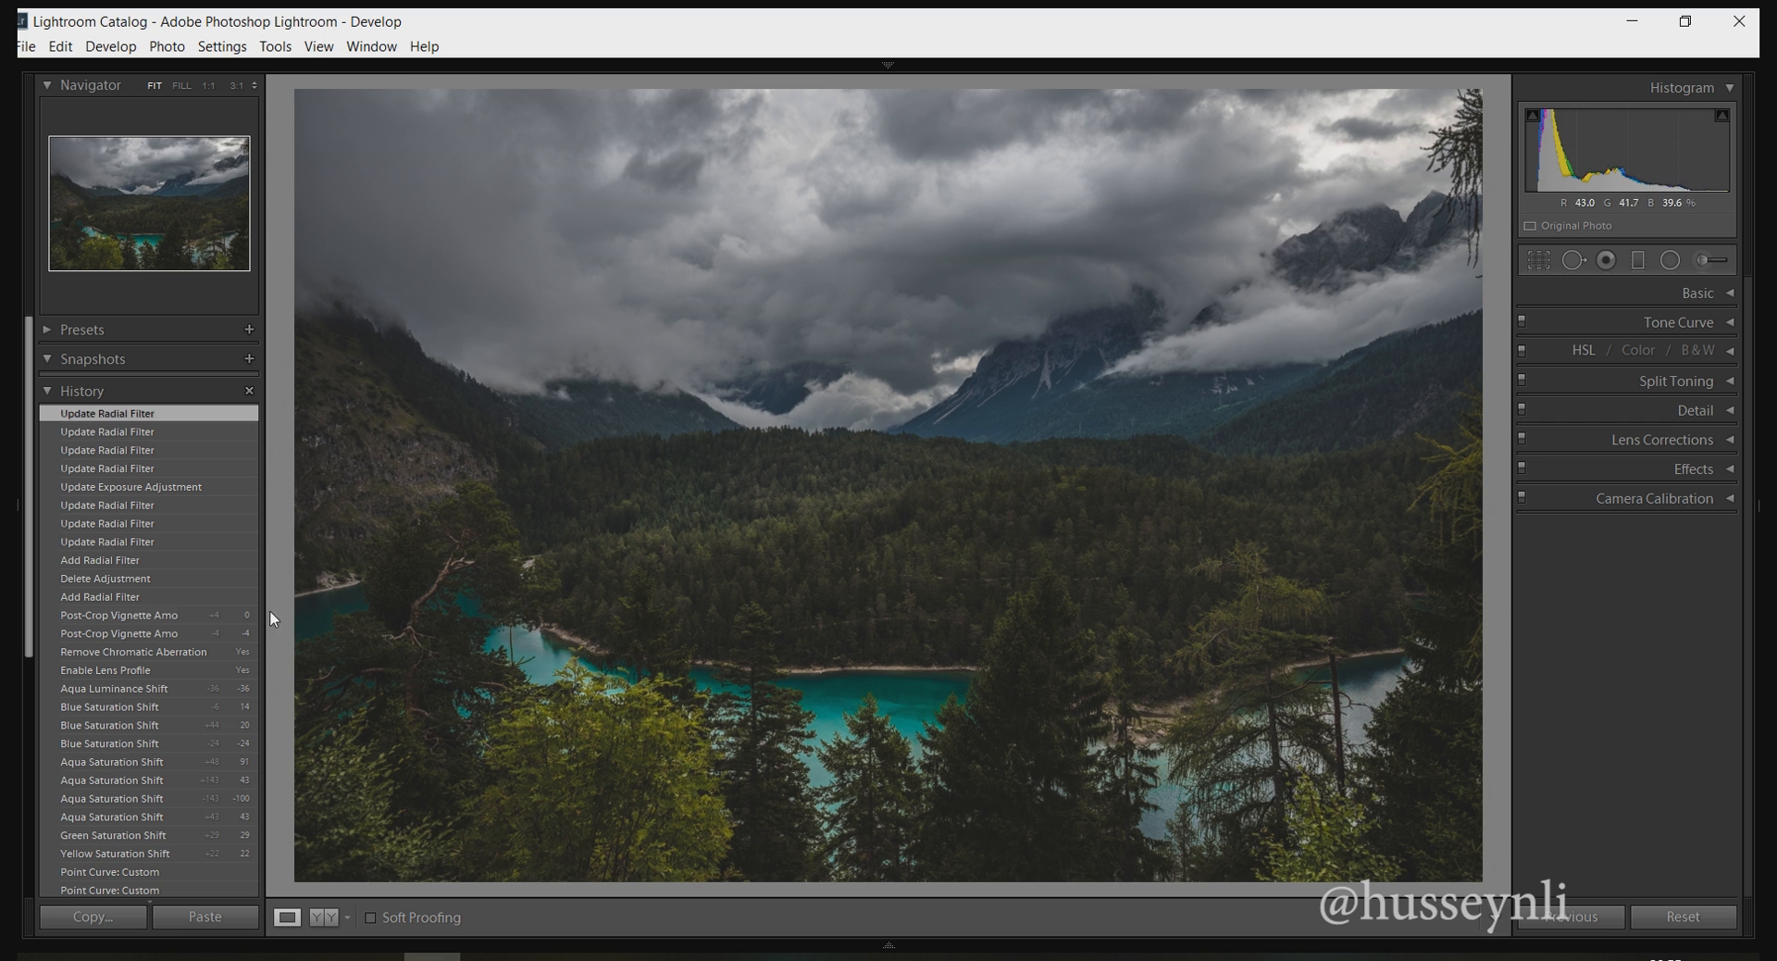
pyautogui.click(226, 615)
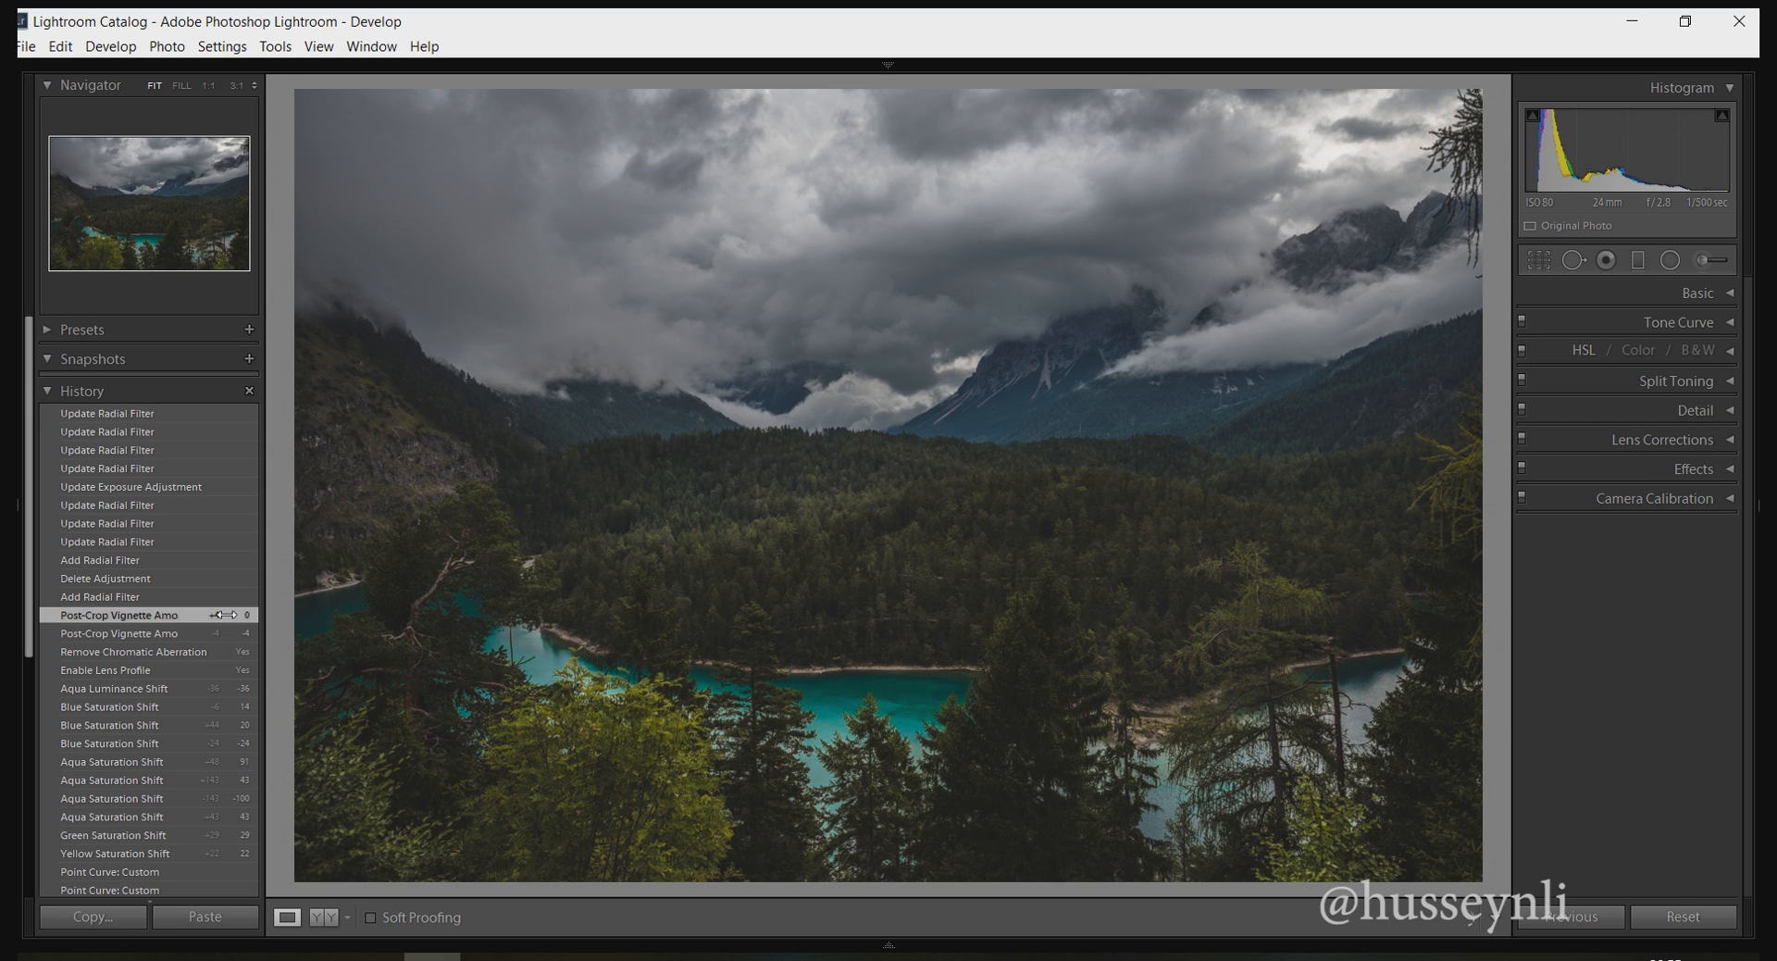
pyautogui.click(182, 412)
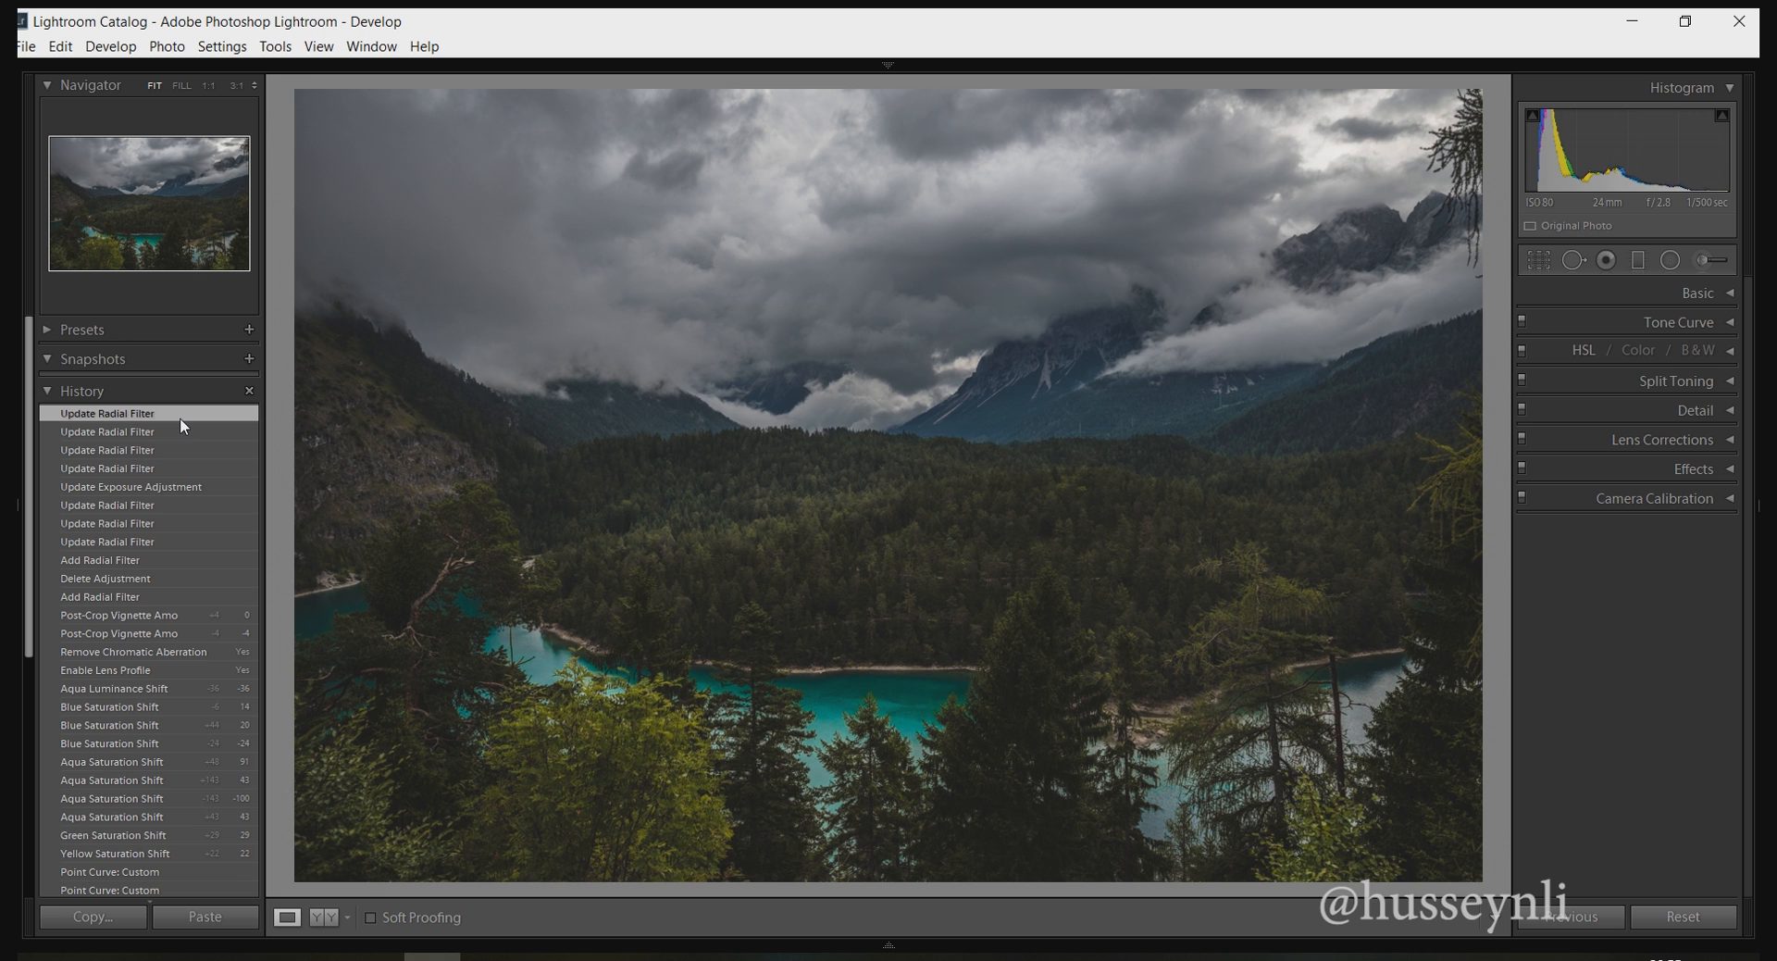
# Paint over the tree and mountain at the photo's right edge with an adjustment brush of size 15 and exposure -0.10.
pyautogui.click(1699, 263)
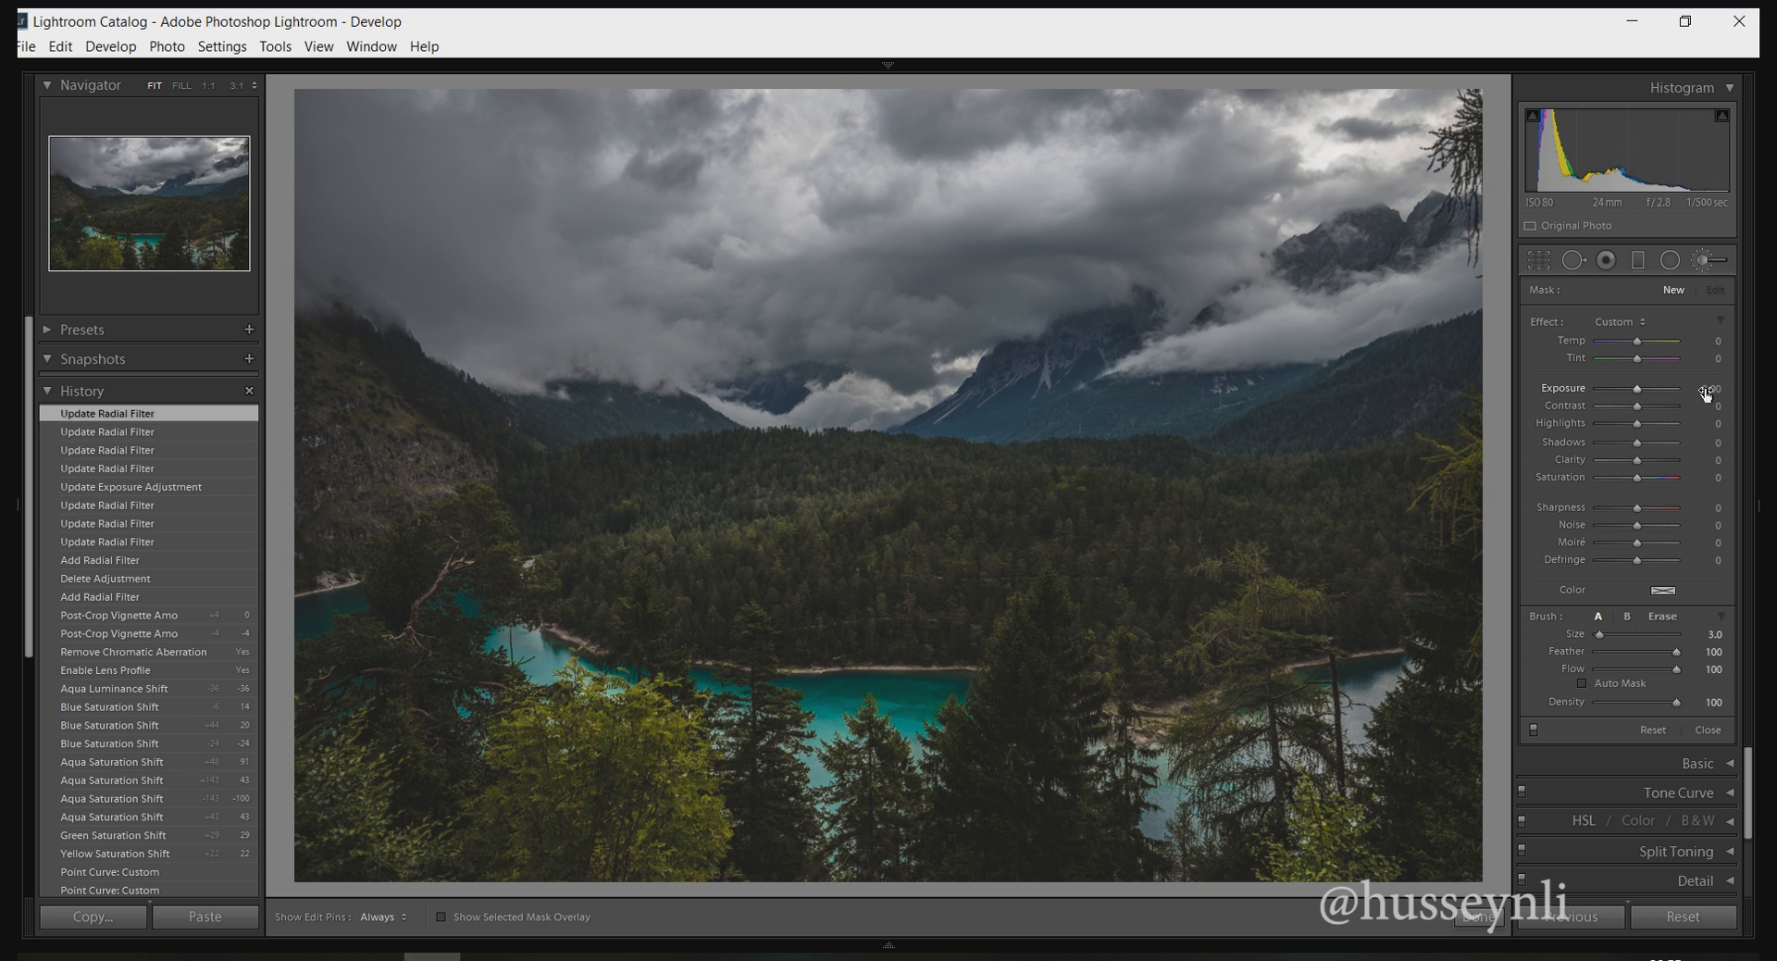
pyautogui.scroll(5, 1357, 318)
pyautogui.scroll(5, 1356, 318)
pyautogui.scroll(2, 1357, 317)
pyautogui.moveTo(1444, 236)
pyautogui.mouseDown()
pyautogui.moveTo(1212, 280)
pyautogui.moveTo(986, 388)
pyautogui.moveTo(613, 404)
pyautogui.moveTo(453, 376)
pyautogui.moveTo(332, 280)
pyautogui.moveTo(502, 383)
pyautogui.moveTo(746, 396)
pyautogui.moveTo(1324, 421)
pyautogui.moveTo(1468, 391)
pyautogui.moveTo(1490, 276)
pyautogui.moveTo(1488, 310)
pyautogui.moveTo(1315, 383)
pyautogui.moveTo(1108, 387)
pyautogui.moveTo(1418, 374)
pyautogui.moveTo(1440, 279)
pyautogui.moveTo(1440, 336)
pyautogui.mouseUp()
pyautogui.press('h')
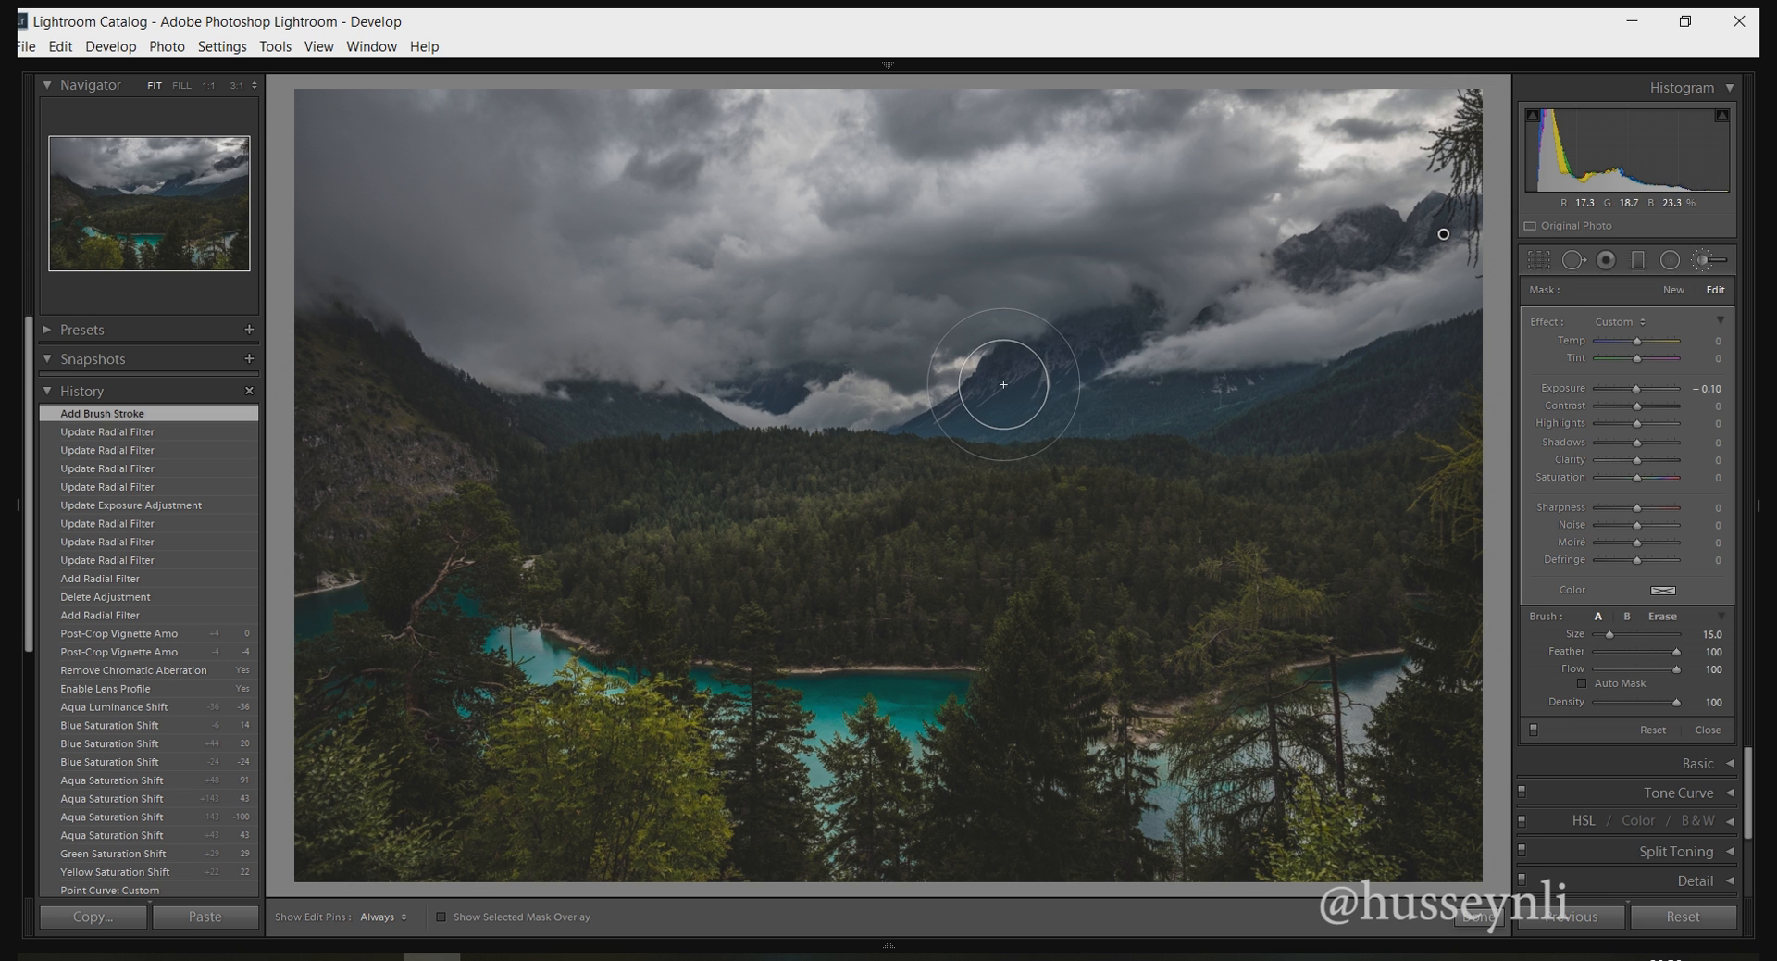
# Try a different contrast on the brush adjustment at the right edge and reset it to 0.
pyautogui.click(1708, 408)
pyautogui.write('3')
pyautogui.moveTo(1668, 405)
pyautogui.mouseDown()
pyautogui.moveTo(1640, 405)
pyautogui.moveTo(1700, 410)
pyautogui.mouseUp()
pyautogui.doubleClick(1639, 405)
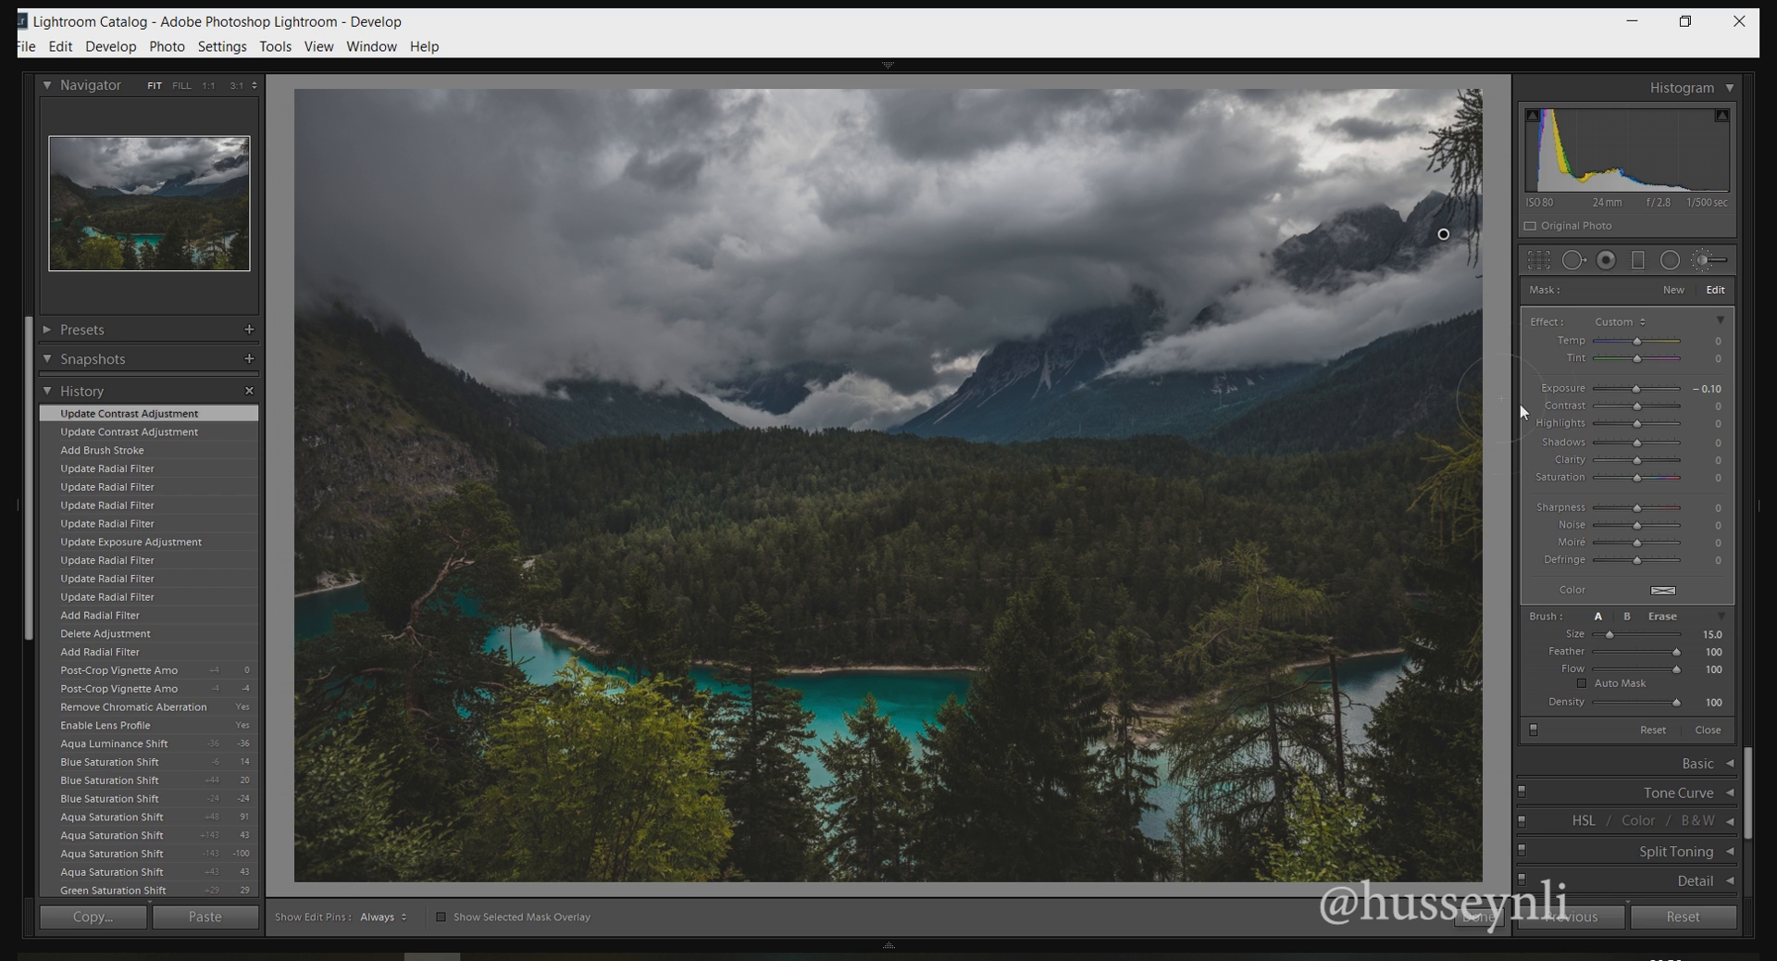
# Compare the photo before and after the brush adjustment and inspect the brushed area at the right edge.
pyautogui.click(1480, 916)
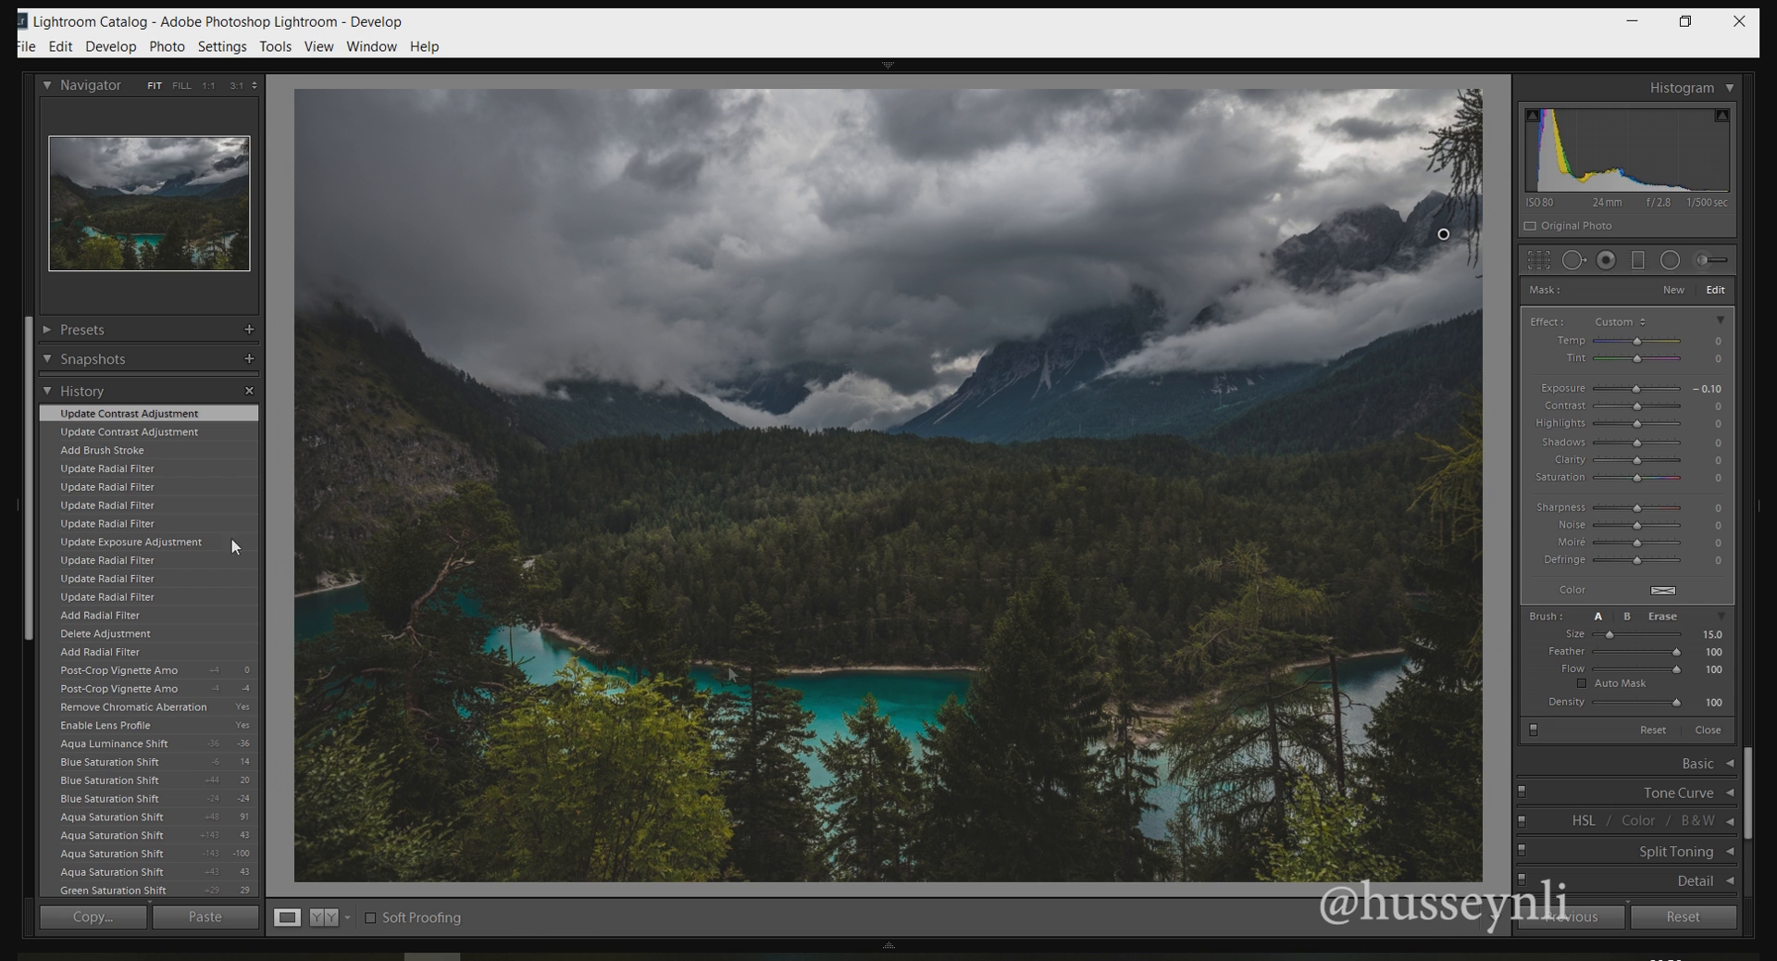
pyautogui.click(136, 467)
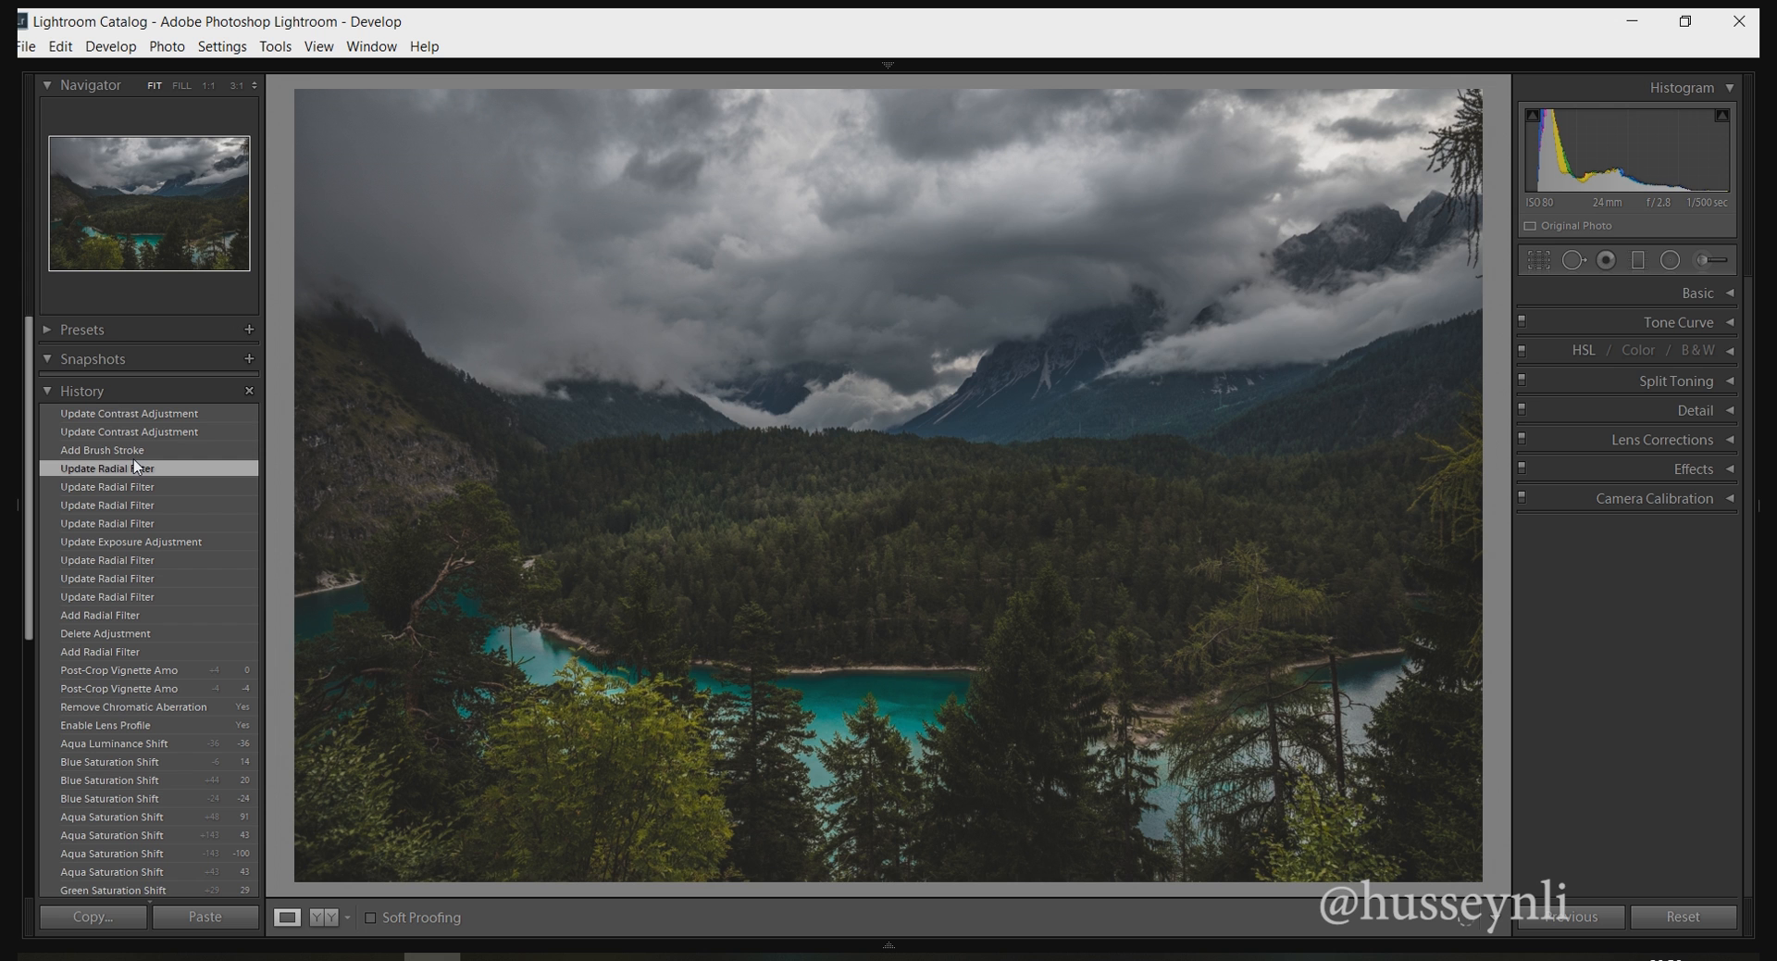
pyautogui.click(133, 420)
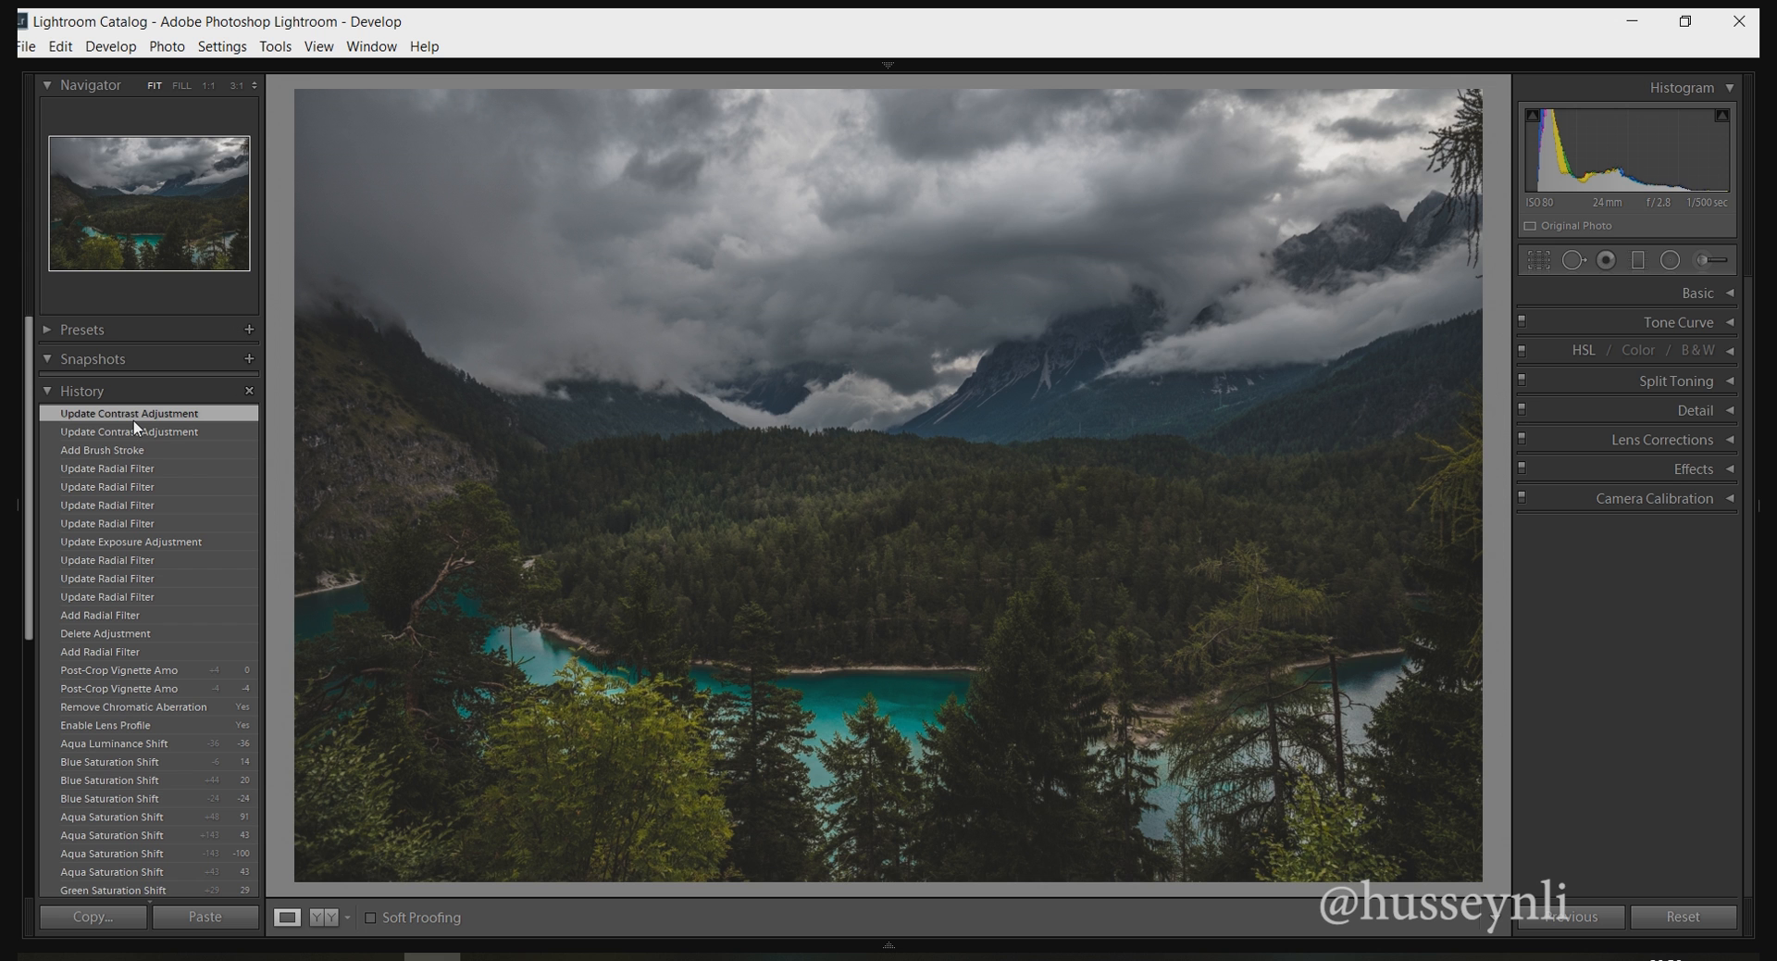
pyautogui.click(1708, 251)
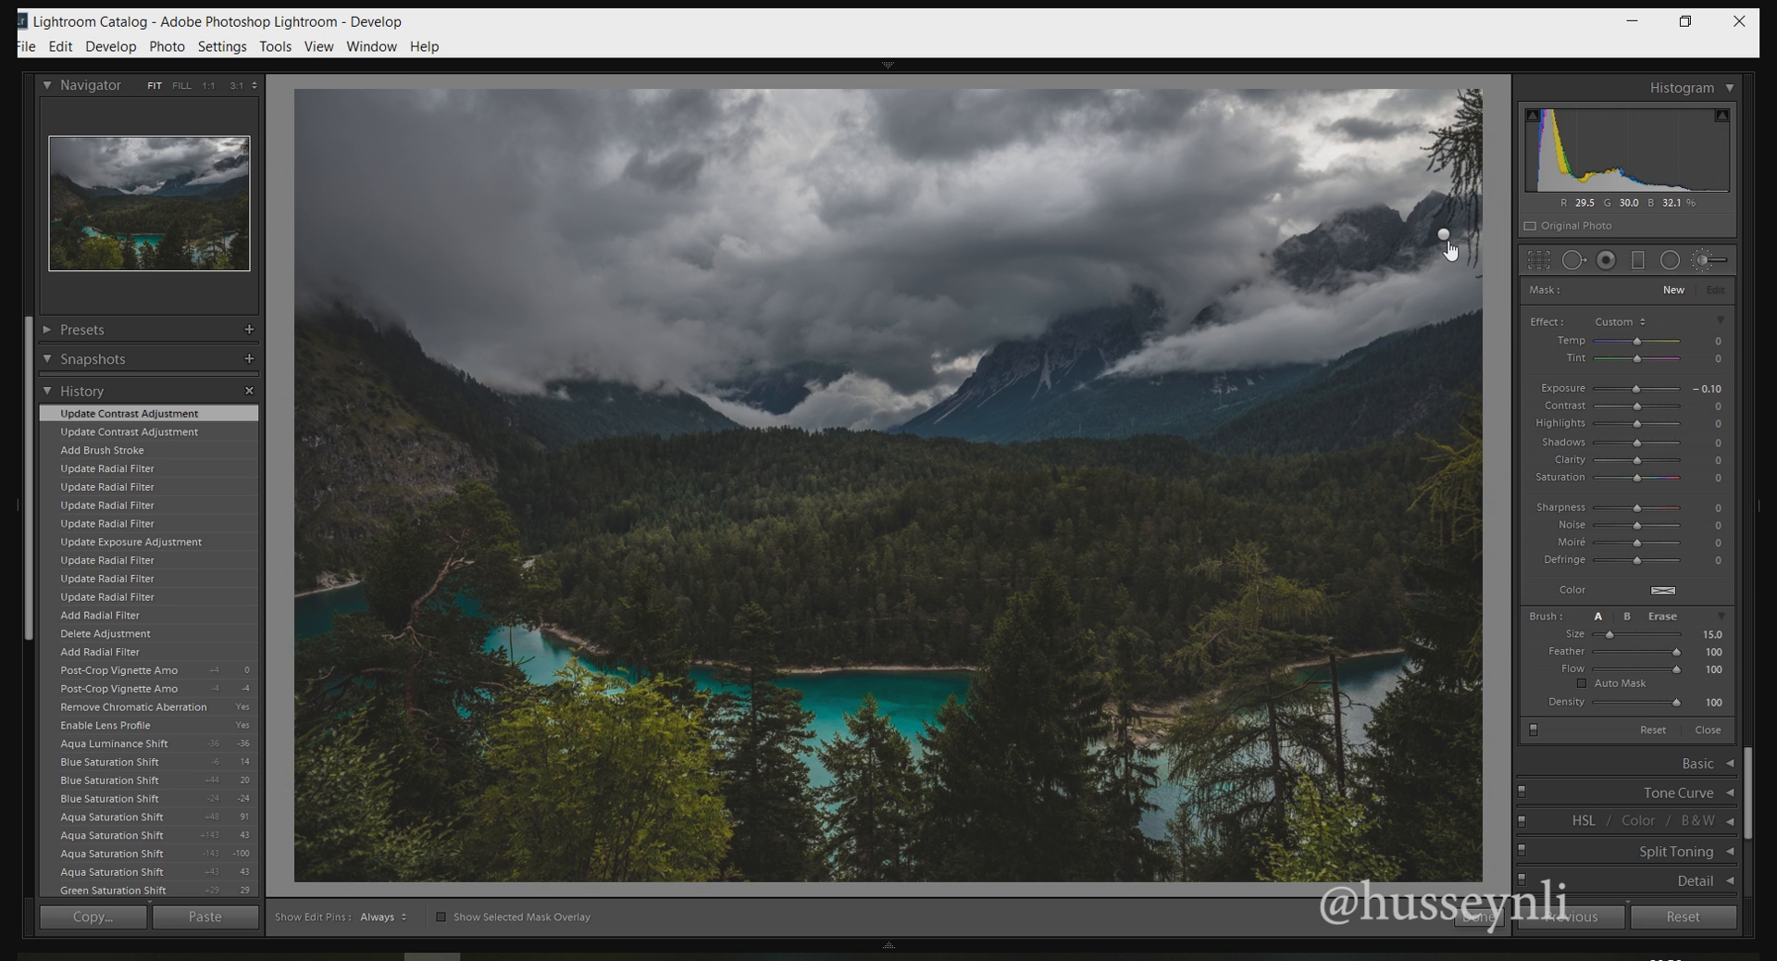
pyautogui.moveTo(1450, 250)
pyautogui.click(1456, 911)
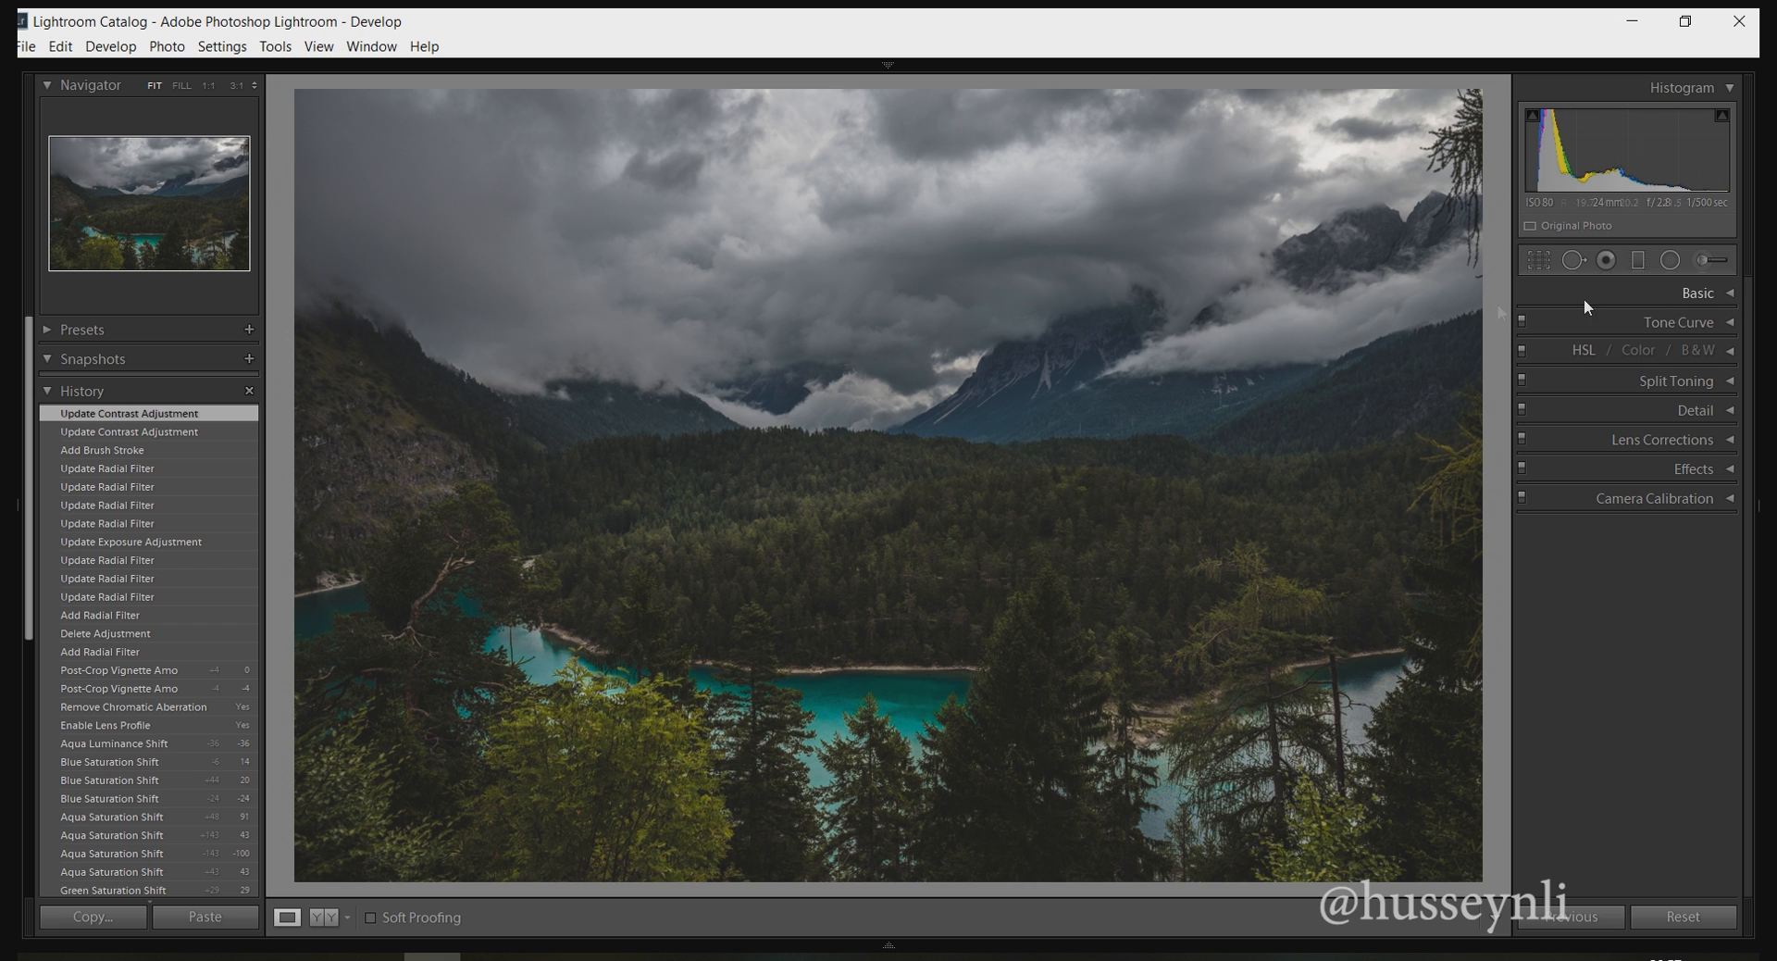
# Start a new brush adjustment at exposure -0.20 and size 5, and paint over the bright central and upper clouds.
pyautogui.click(1702, 271)
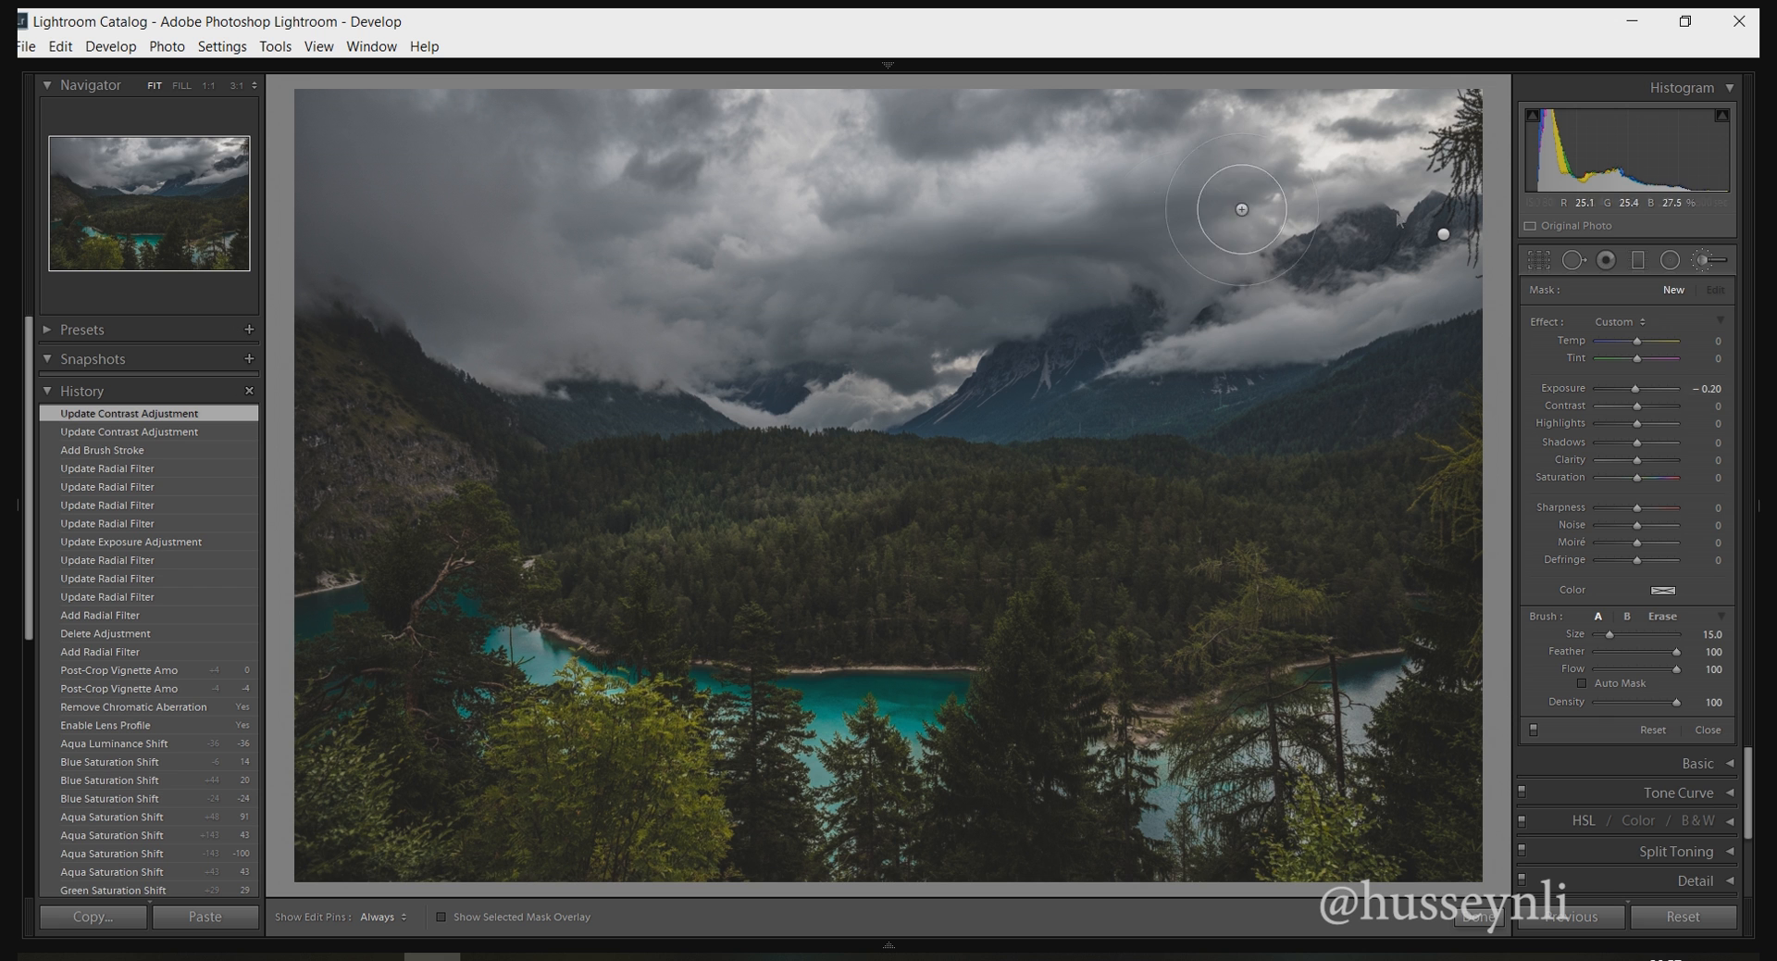
pyautogui.scroll(-3, 994, 286)
pyautogui.scroll(-5, 994, 286)
pyautogui.scroll(-2, 1108, 253)
pyautogui.press('h')
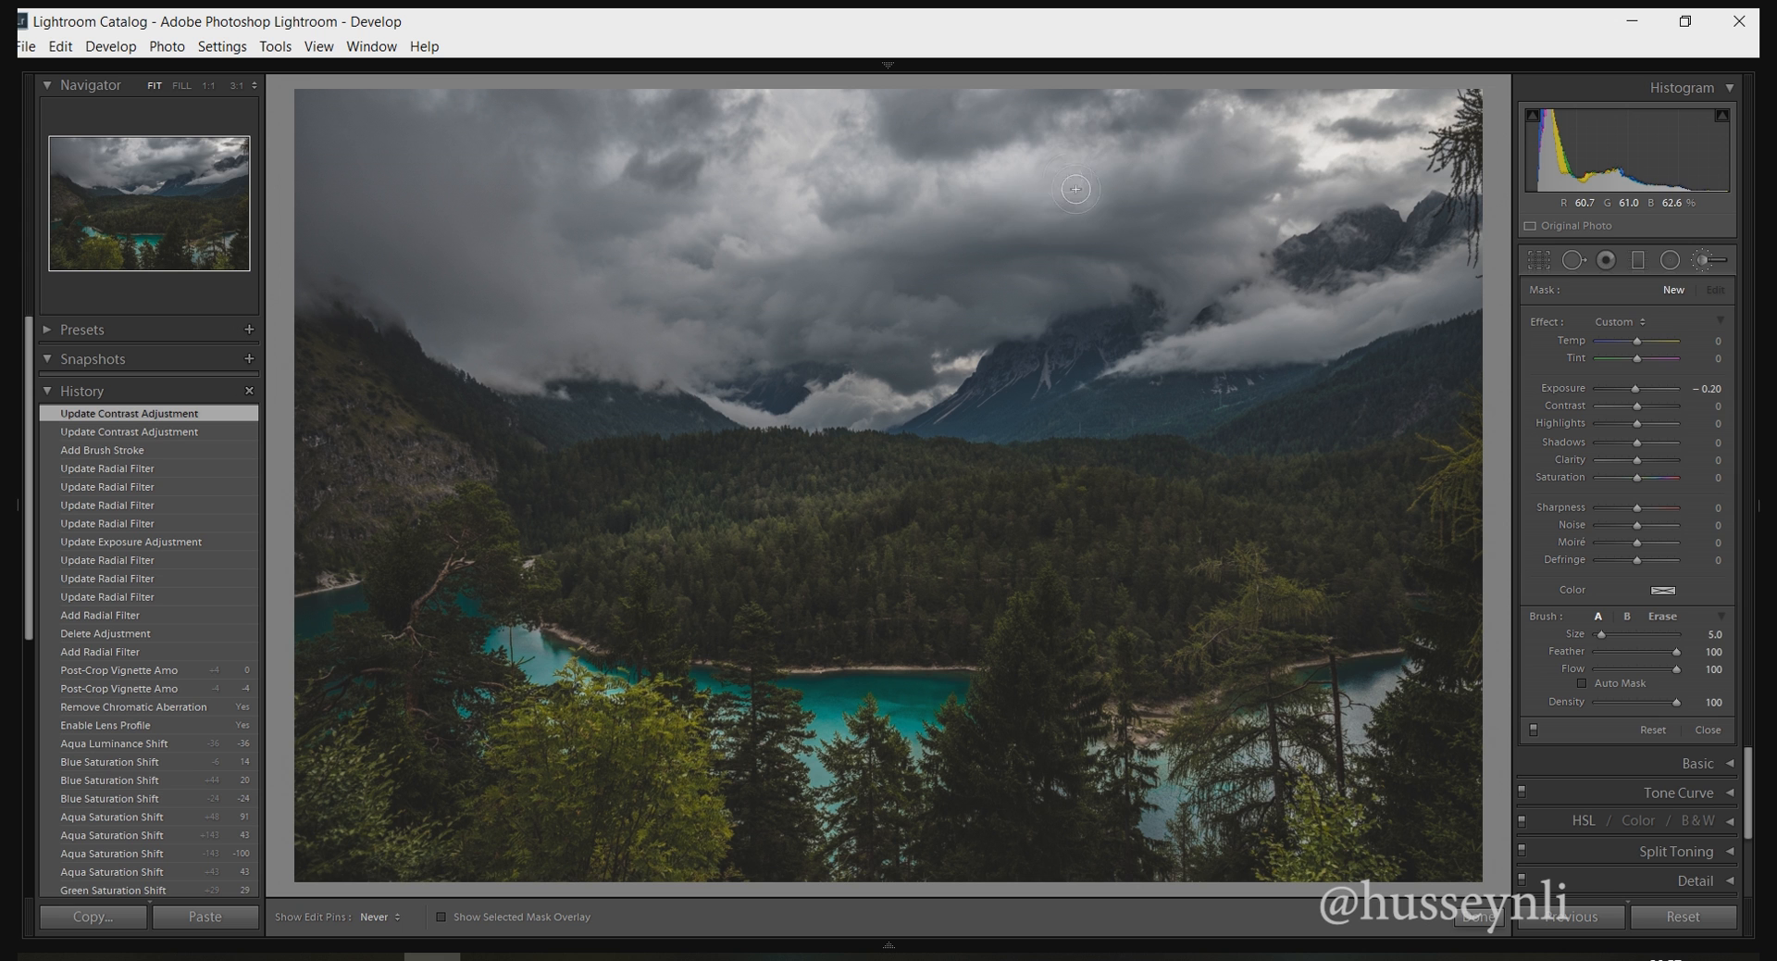
pyautogui.click(914, 290)
pyautogui.moveTo(915, 290); pyautogui.dragTo(903, 268)
pyautogui.press('h')
pyautogui.moveTo(1073, 117); pyautogui.dragTo(1110, 101)
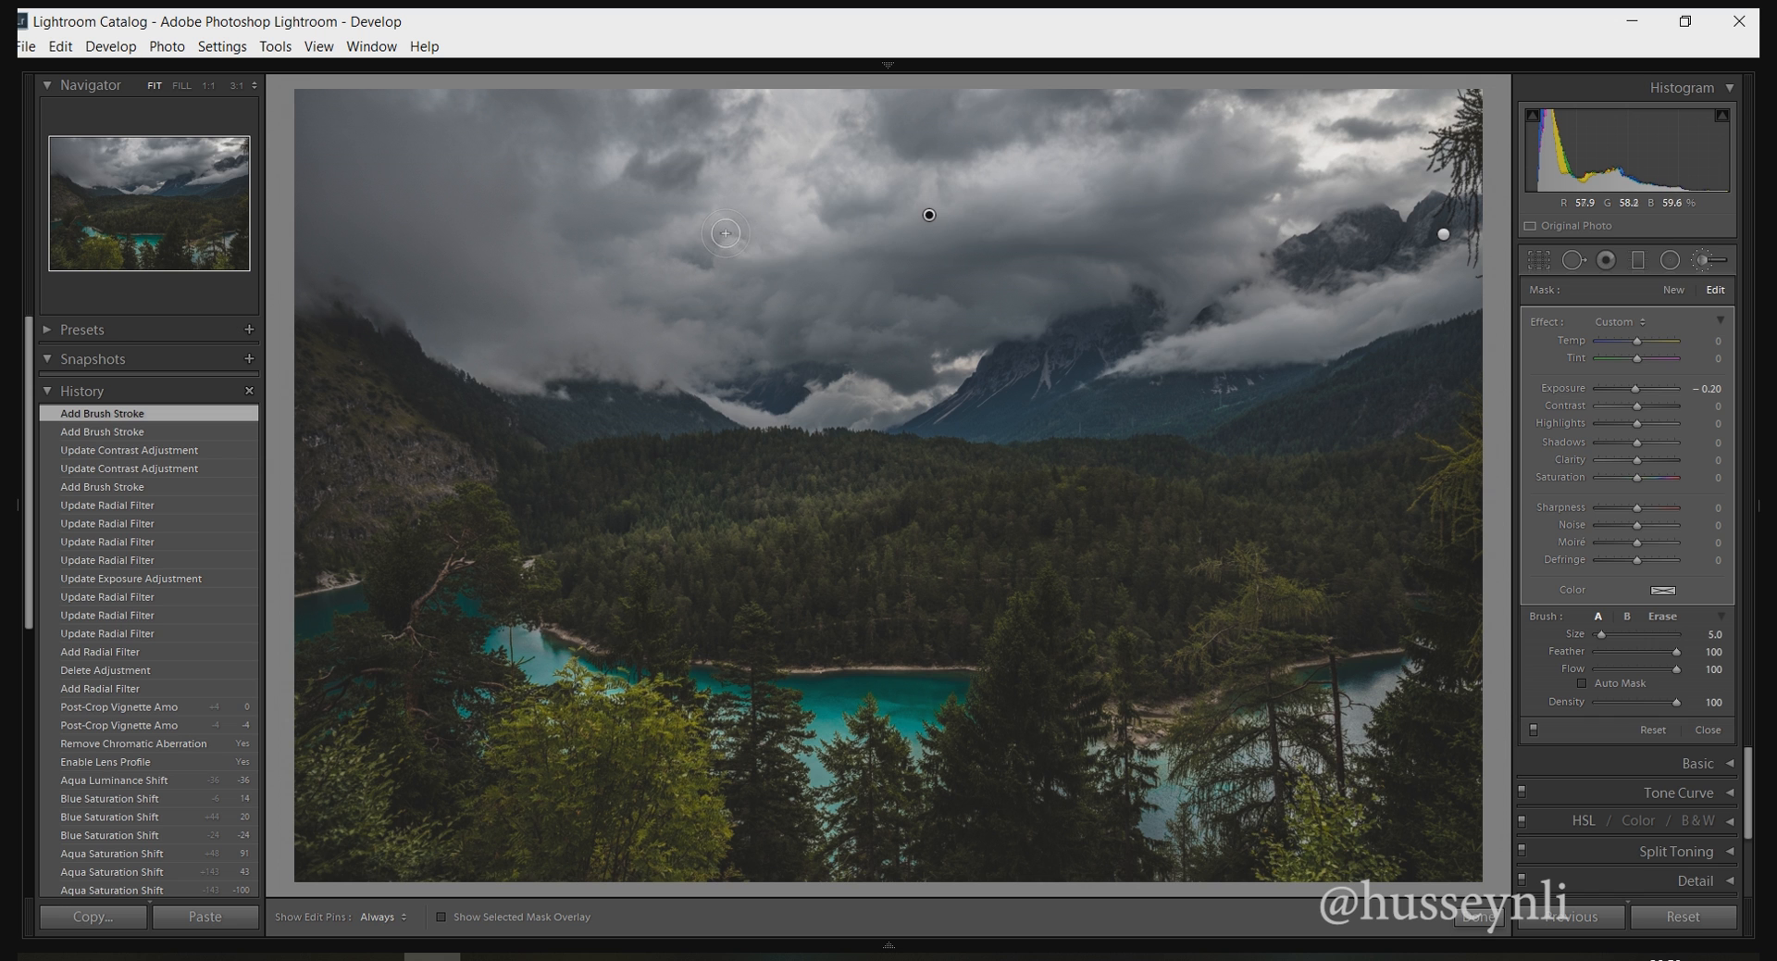
# Extend the darkening brush strokes to the clouds left of centre and the mountain peak on the right.
pyautogui.press('h')
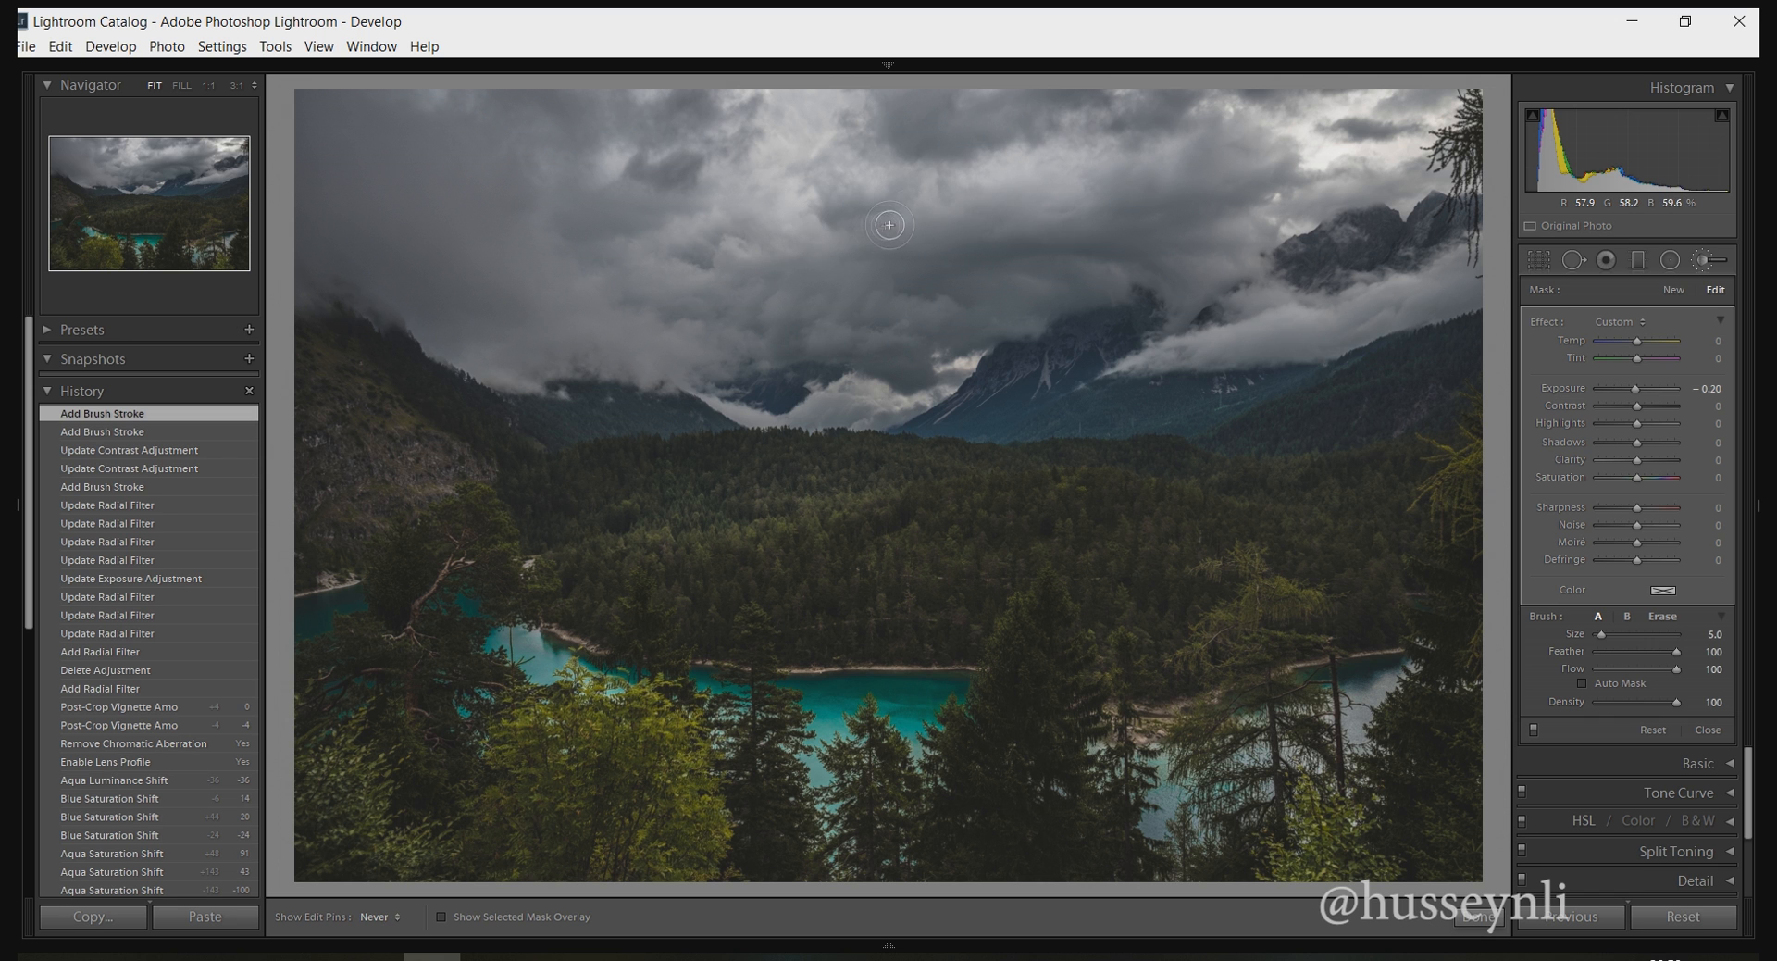
pyautogui.moveTo(807, 224); pyautogui.dragTo(748, 232)
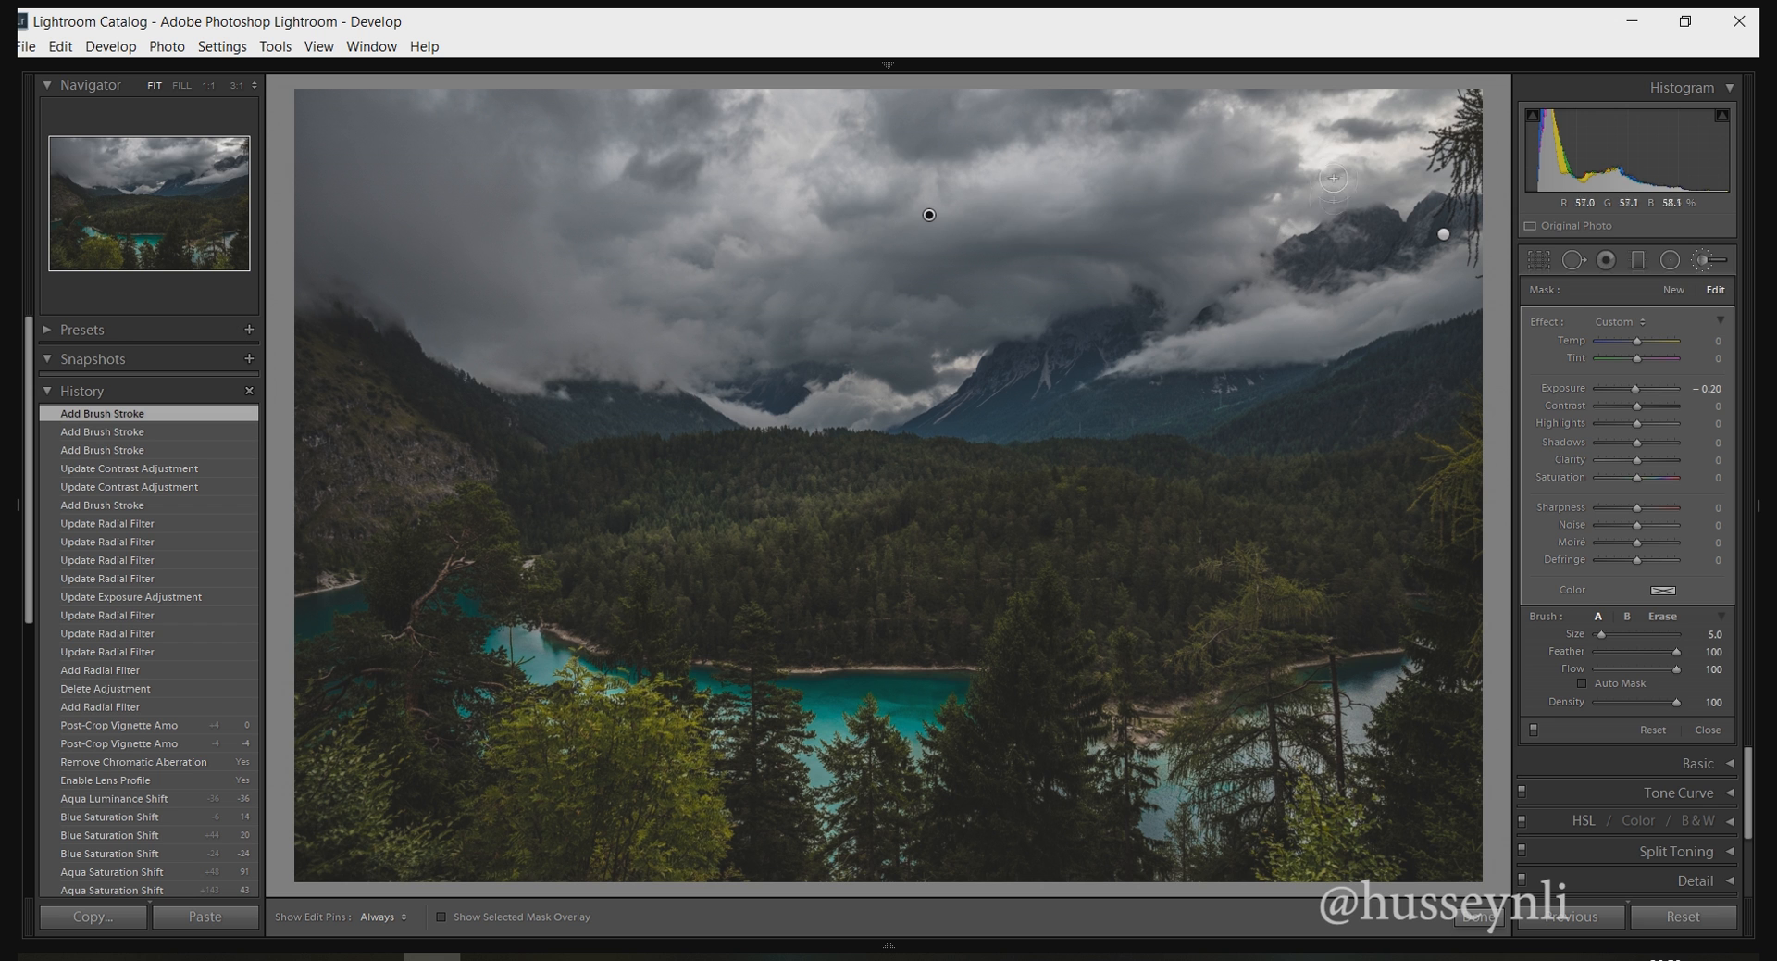
pyautogui.press('h')
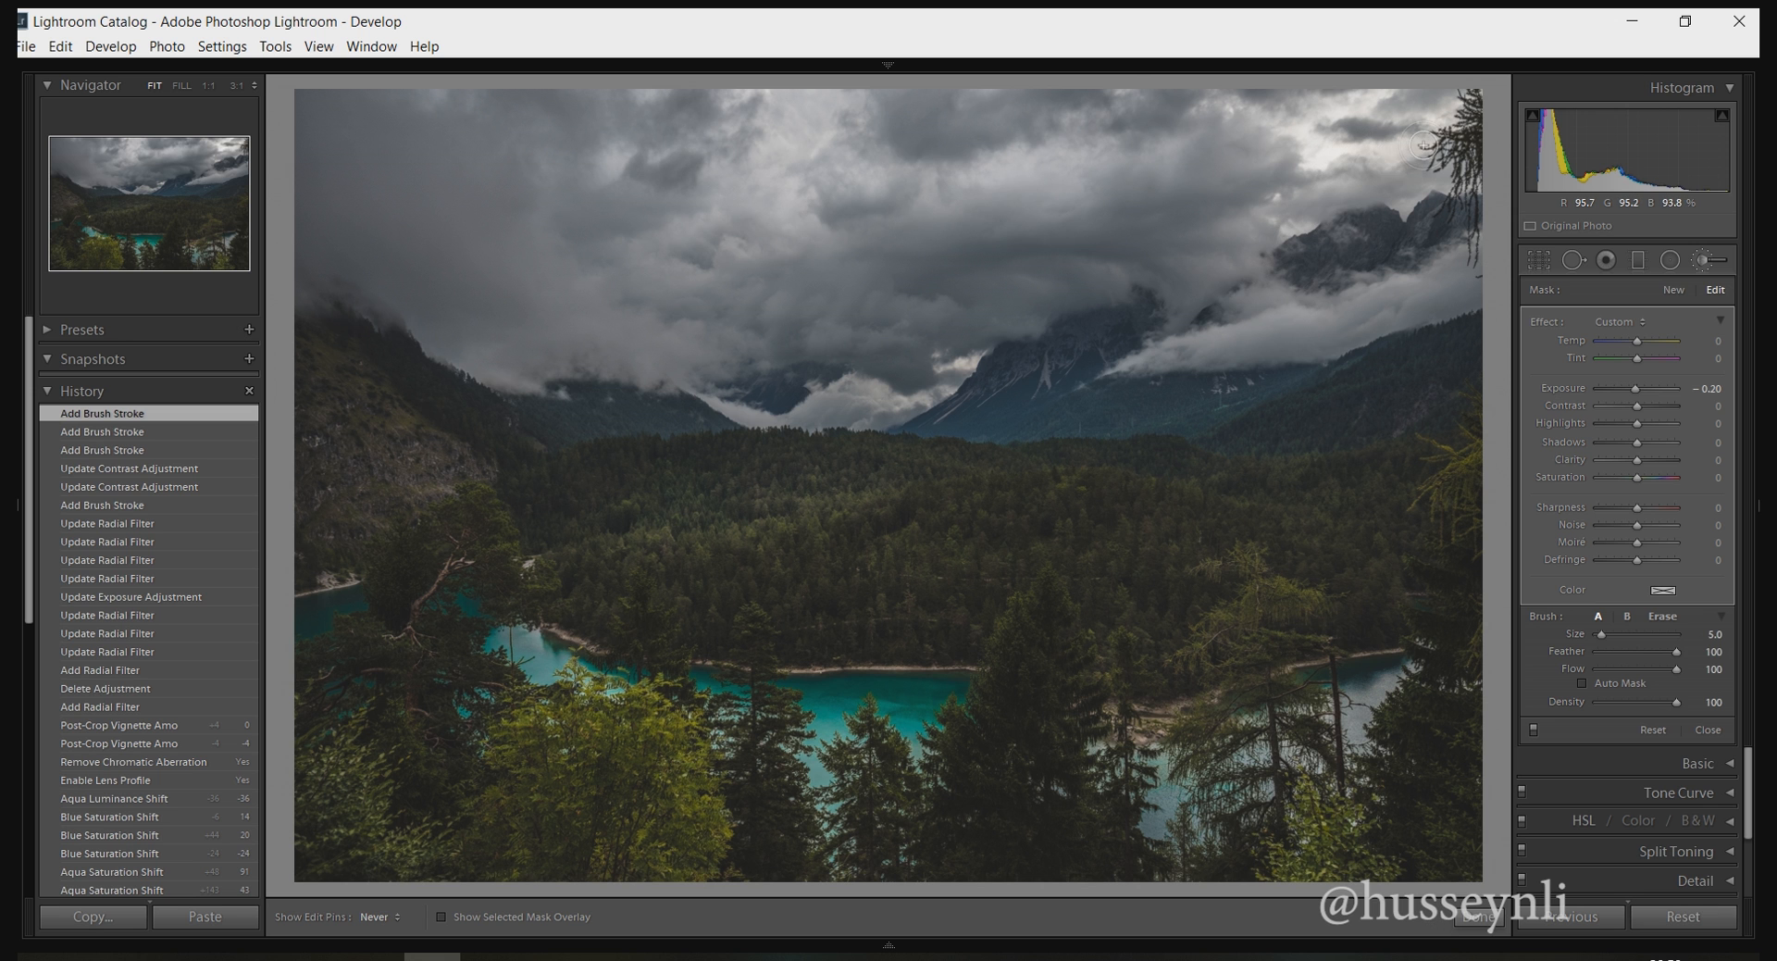
pyautogui.press('h')
pyautogui.moveTo(1388, 212); pyautogui.dragTo(1365, 262)
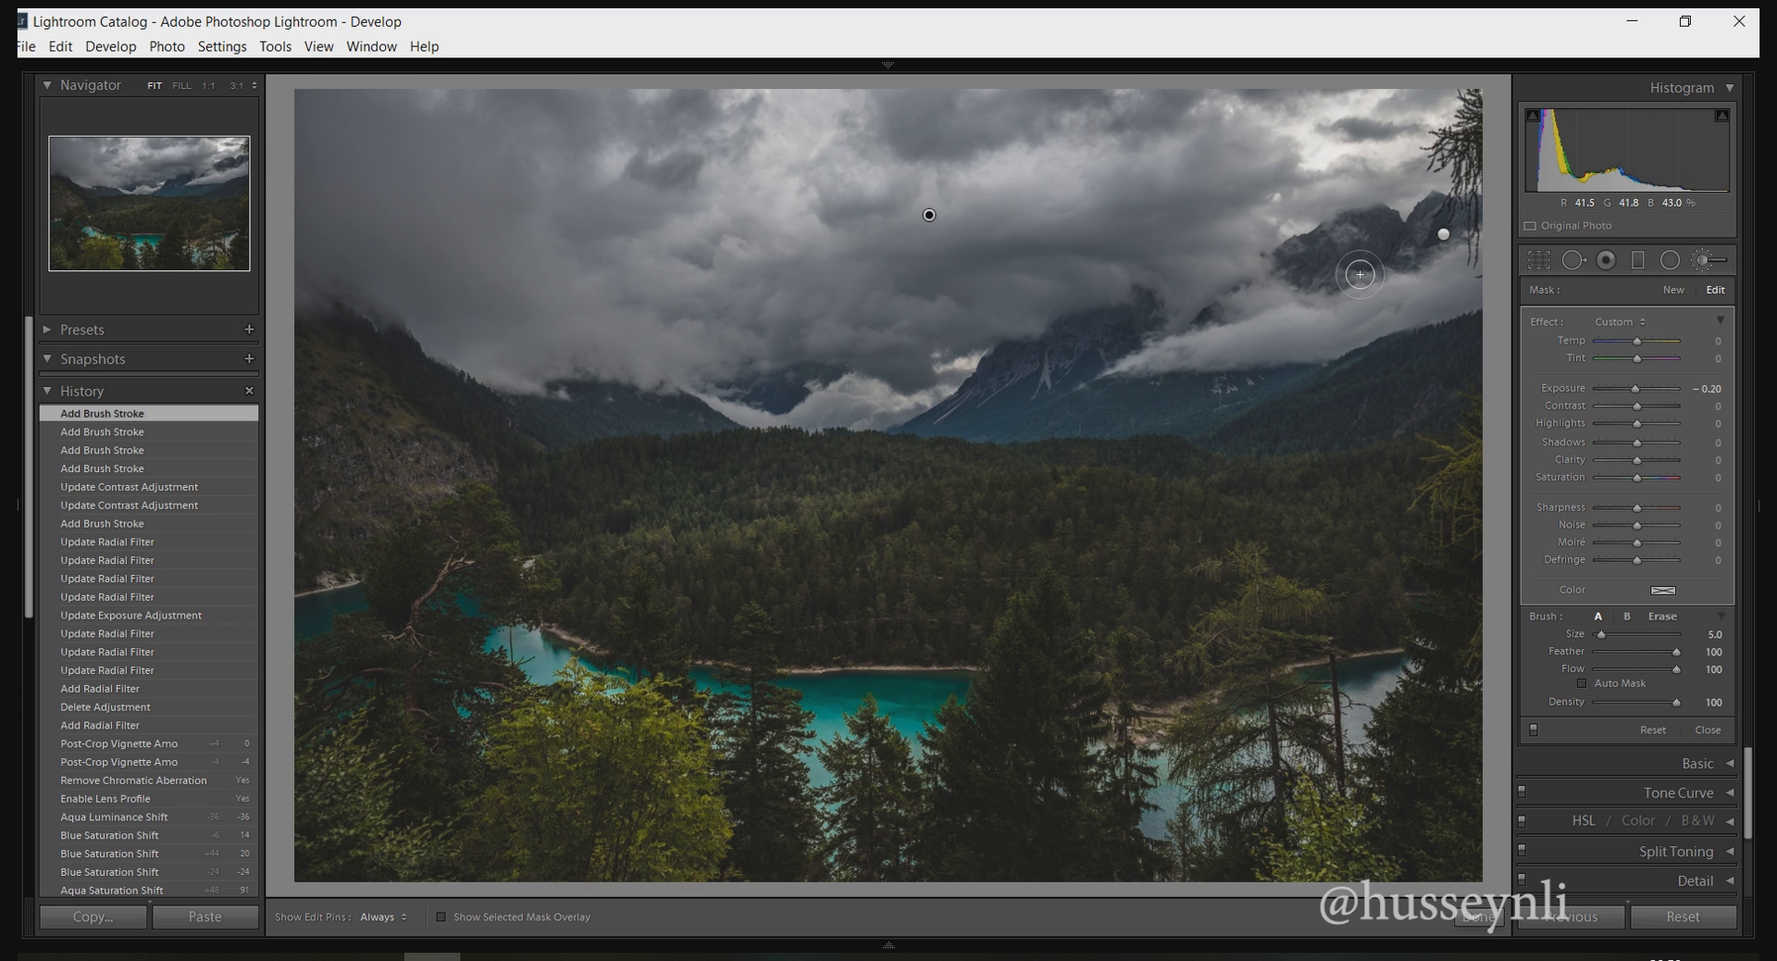
# Brush more darkening strokes over the bright clouds left of the adjustment pin and revert the last stroke.
pyautogui.press('h')
pyautogui.moveTo(780, 187)
pyautogui.mouseDown()
pyautogui.moveTo(898, 171)
pyautogui.moveTo(923, 210)
pyautogui.mouseUp()
pyautogui.moveTo(801, 191); pyautogui.dragTo(811, 203)
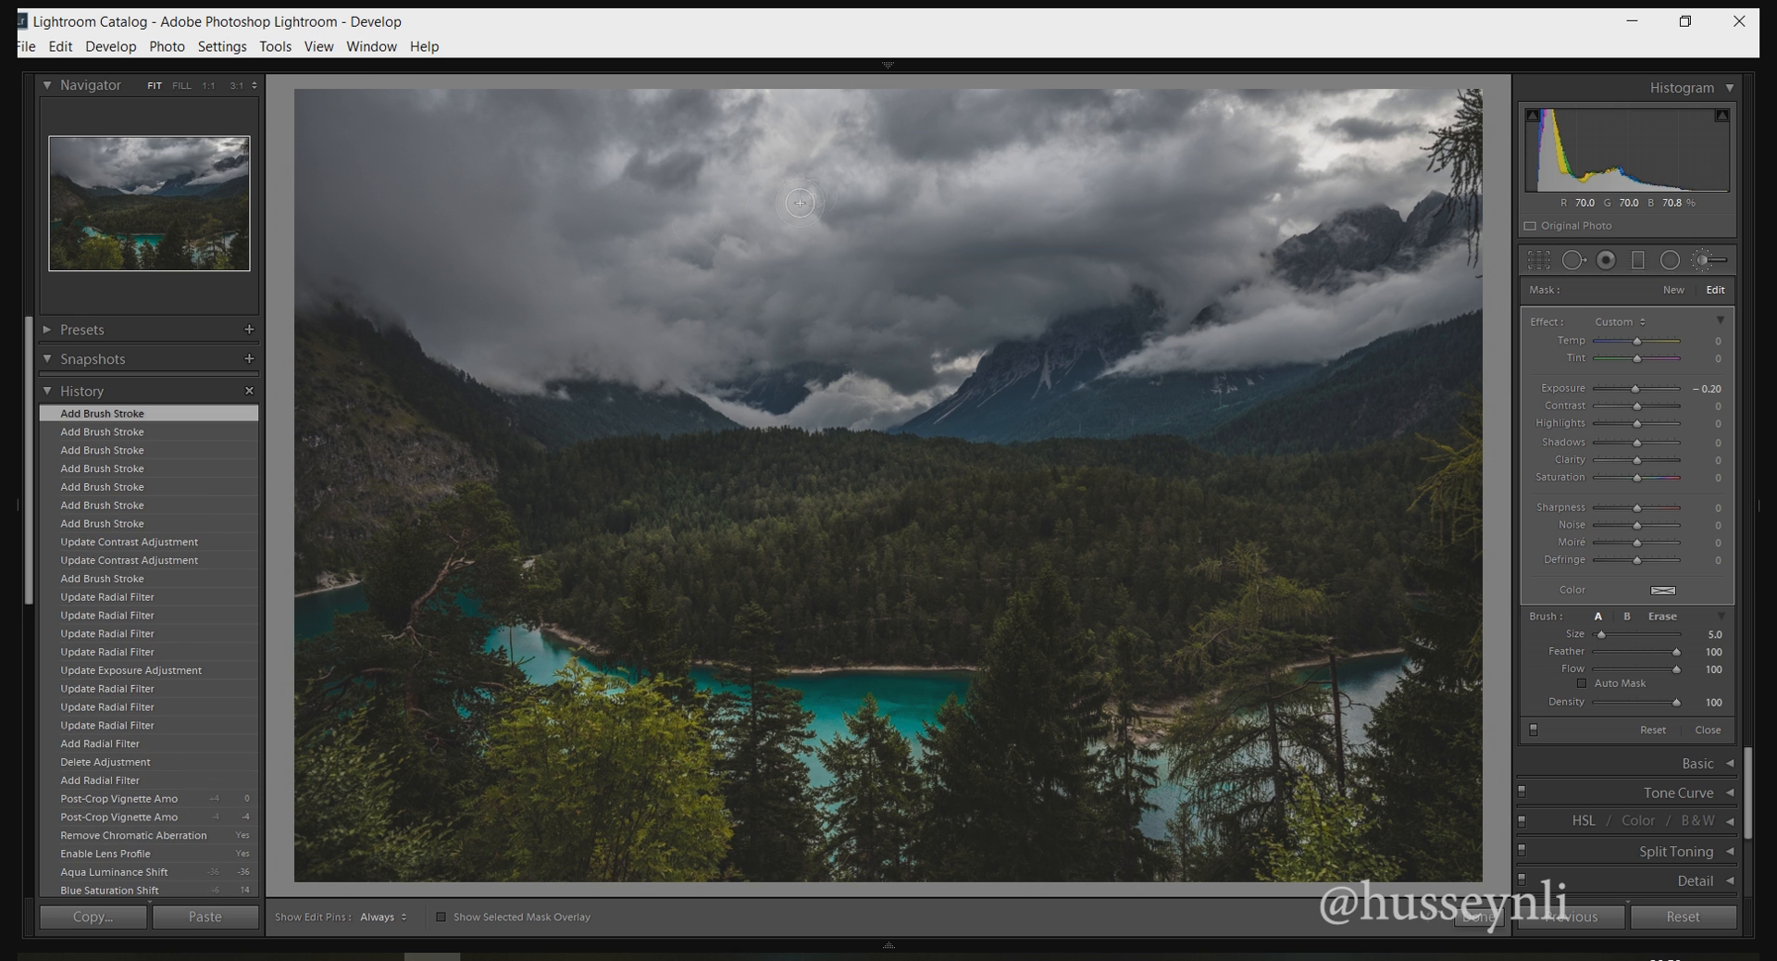
pyautogui.click(247, 431)
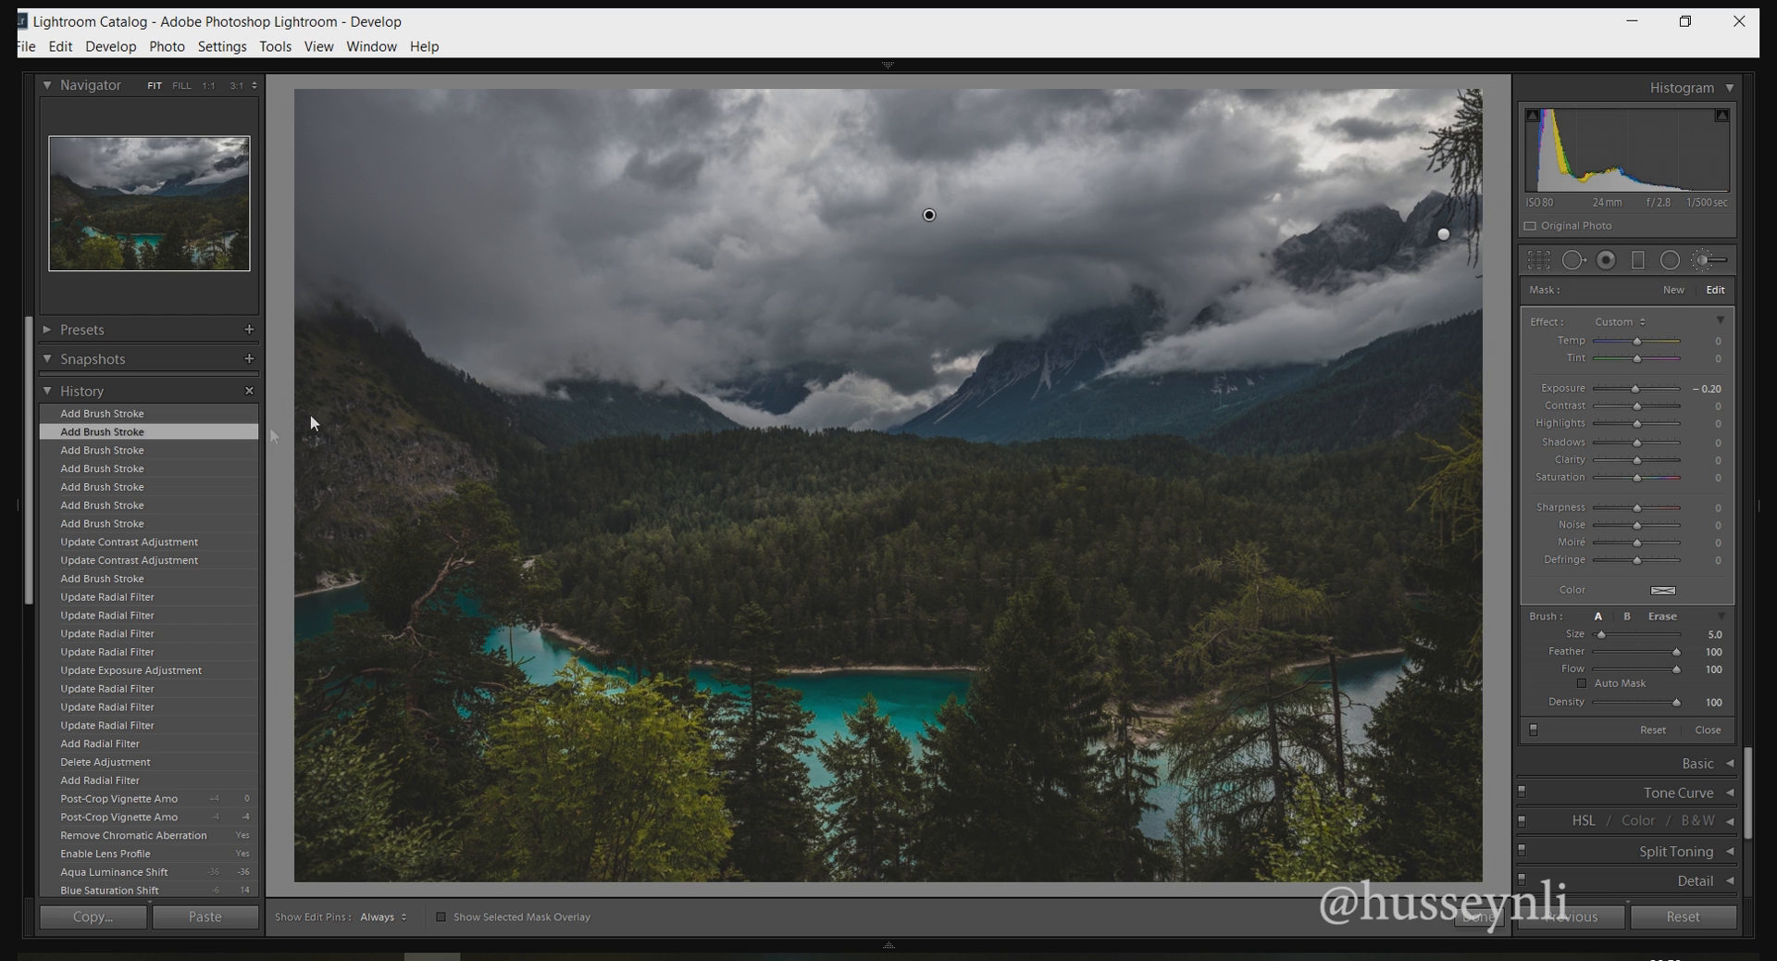
pyautogui.press('h')
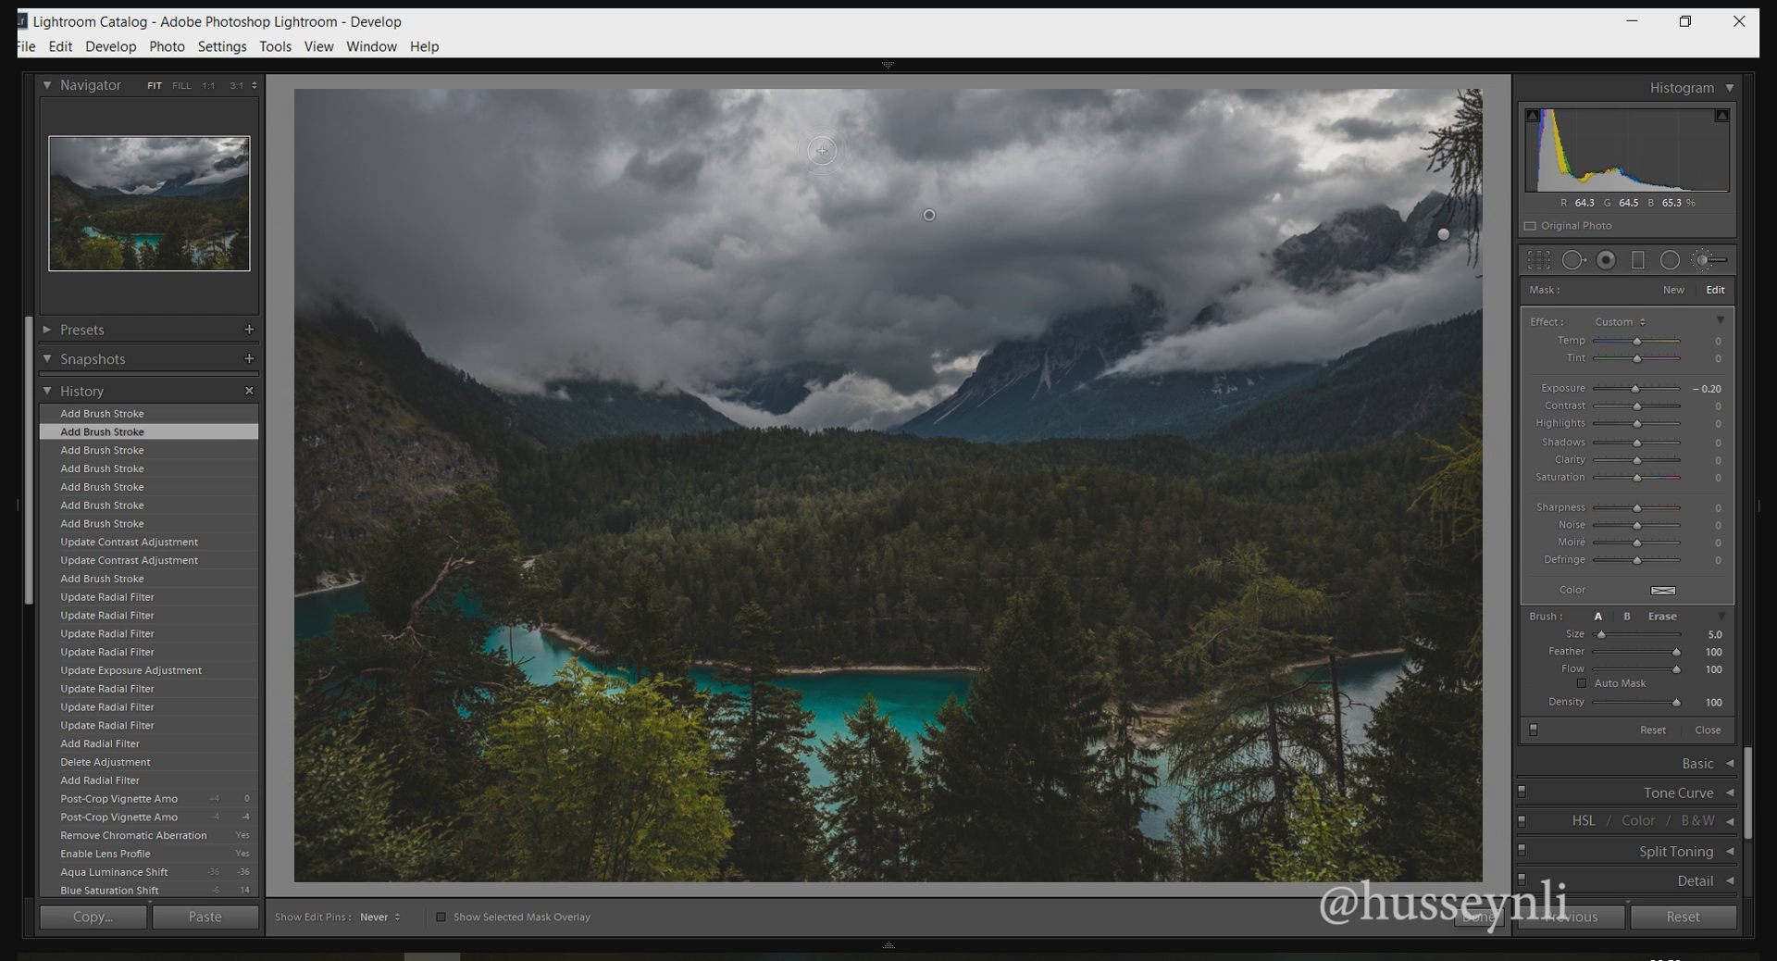
# Brush another darkening stroke over the clouds left of centre and compare the photo with and without the last stroke.
pyautogui.moveTo(814, 205); pyautogui.dragTo(812, 278)
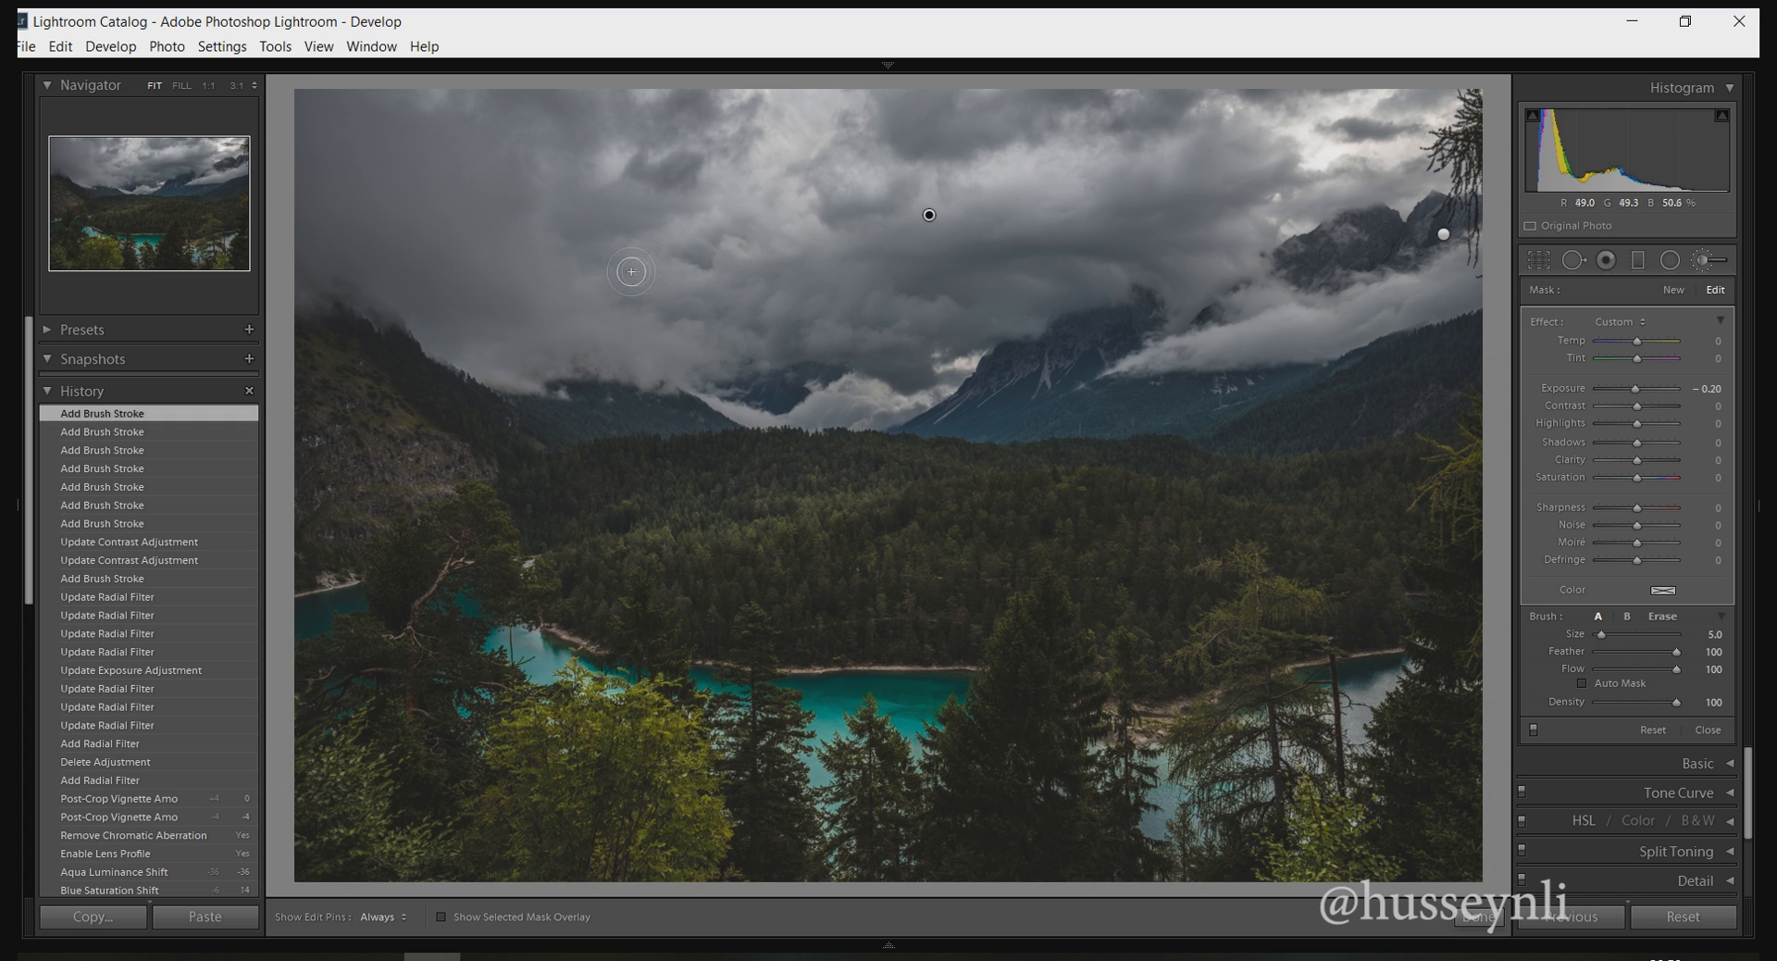
pyautogui.press('h')
pyautogui.press('h')
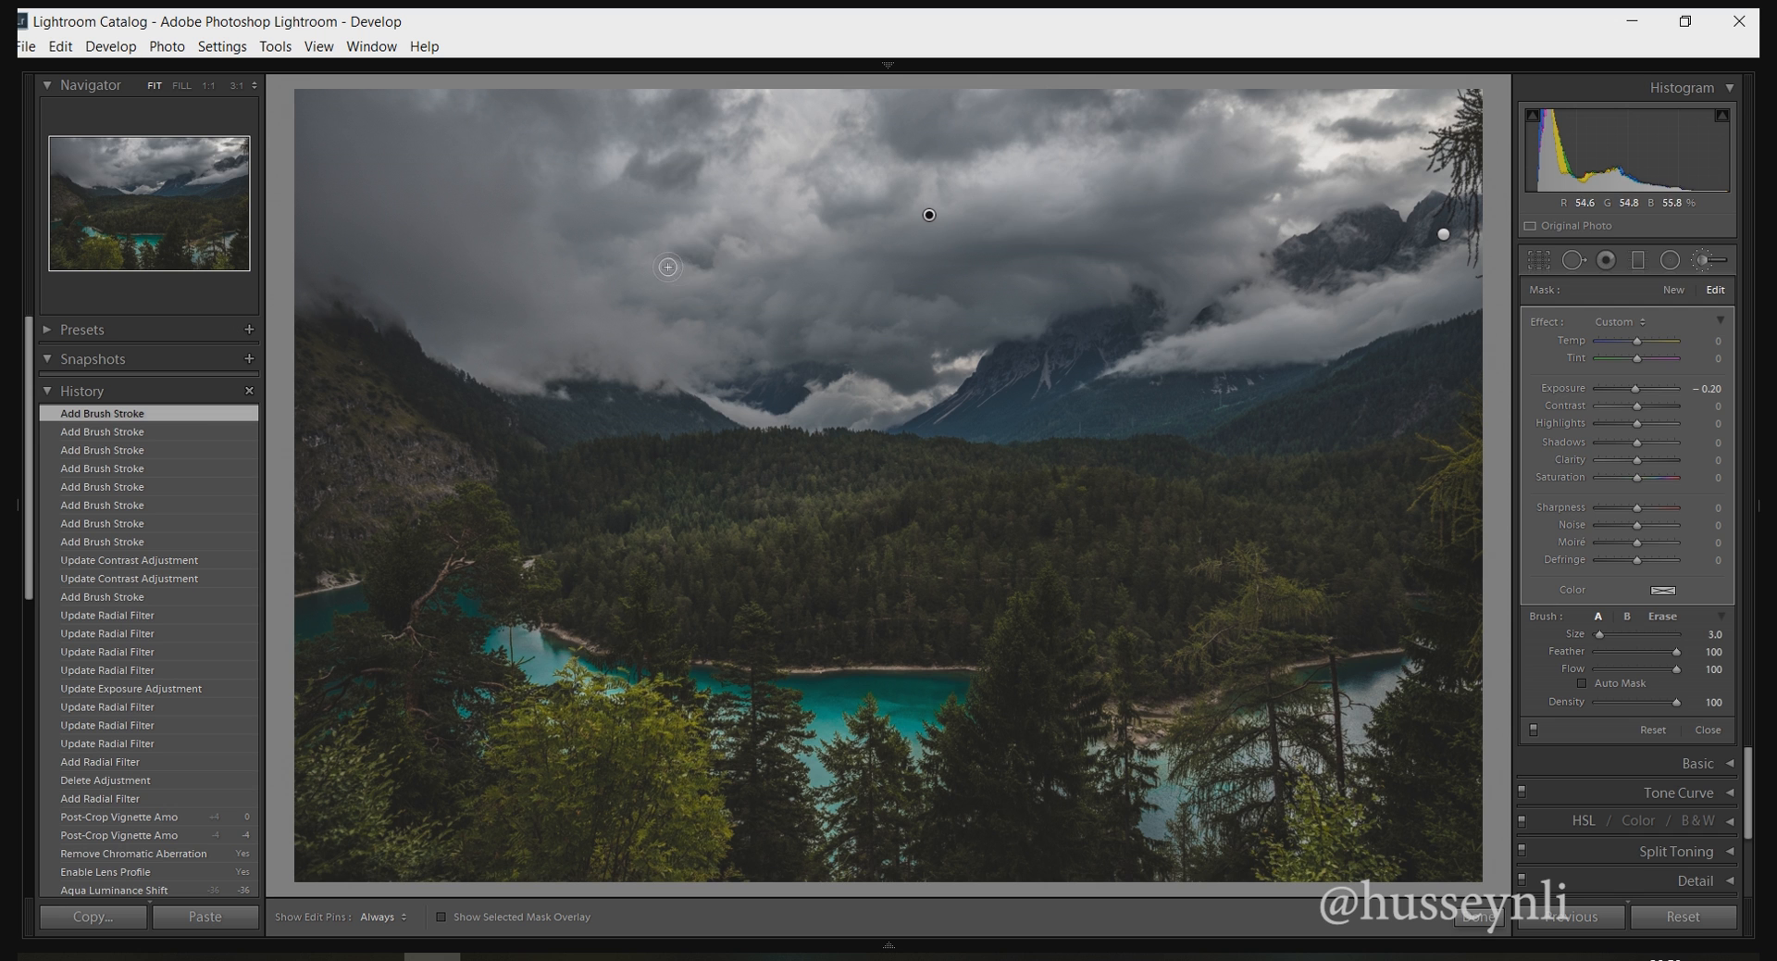
pyautogui.click(217, 436)
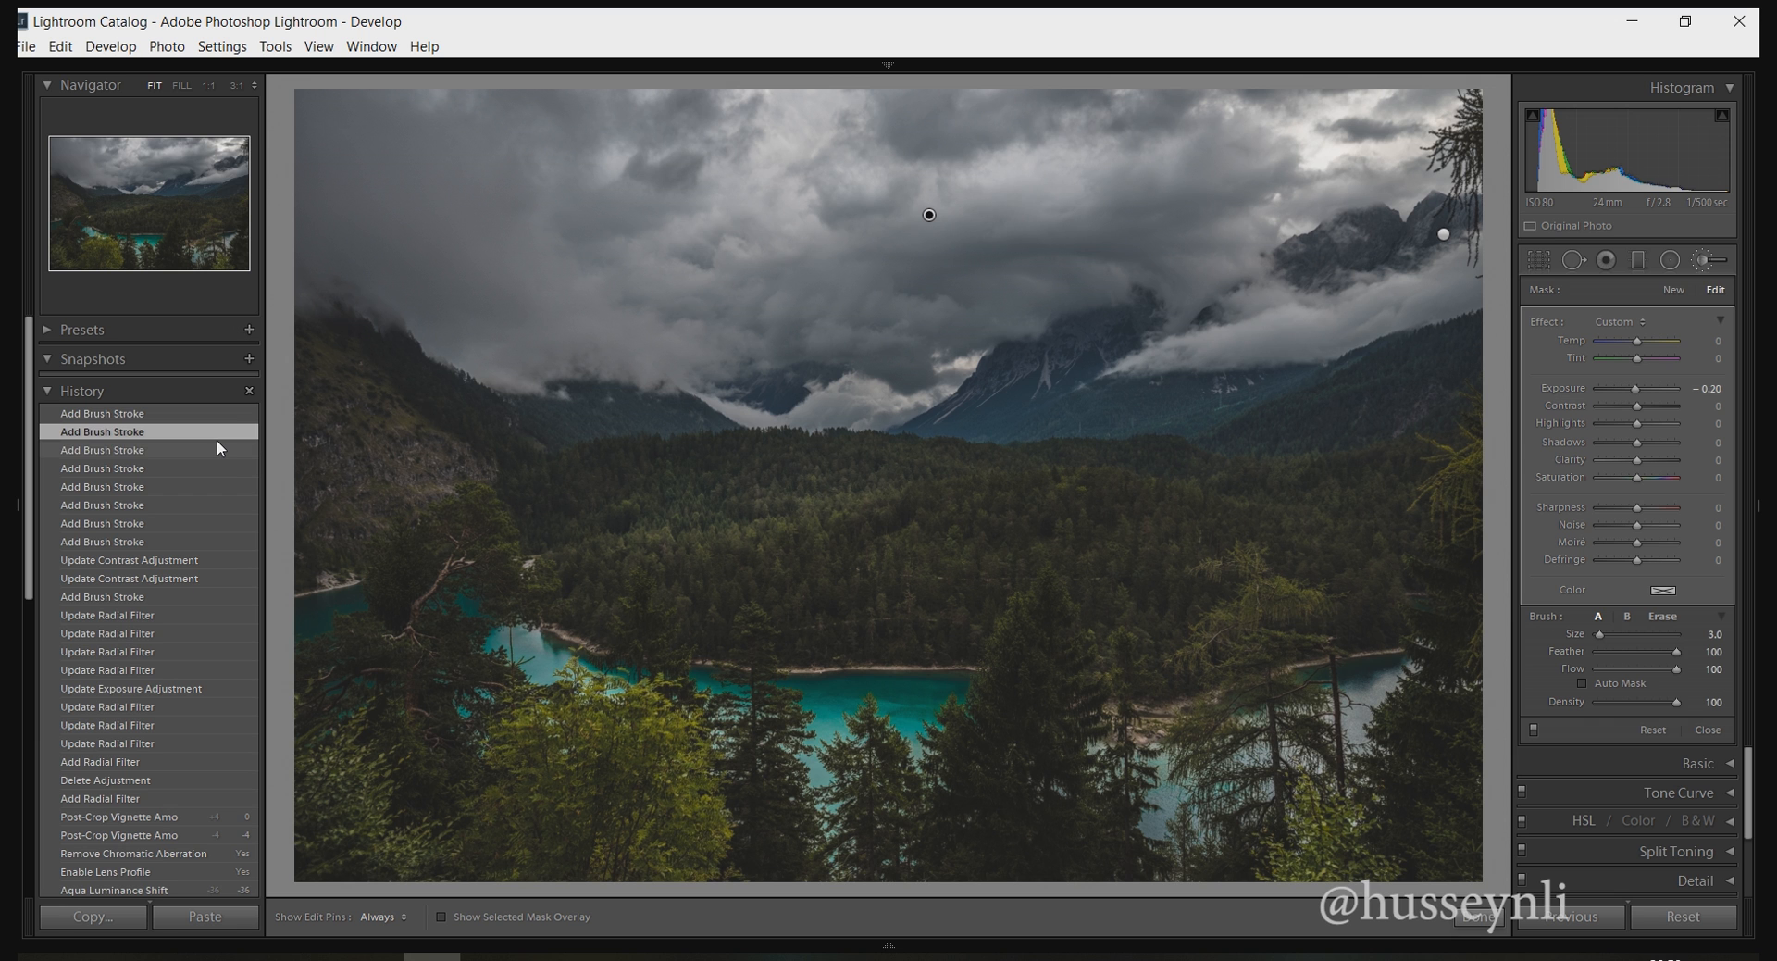
pyautogui.click(231, 415)
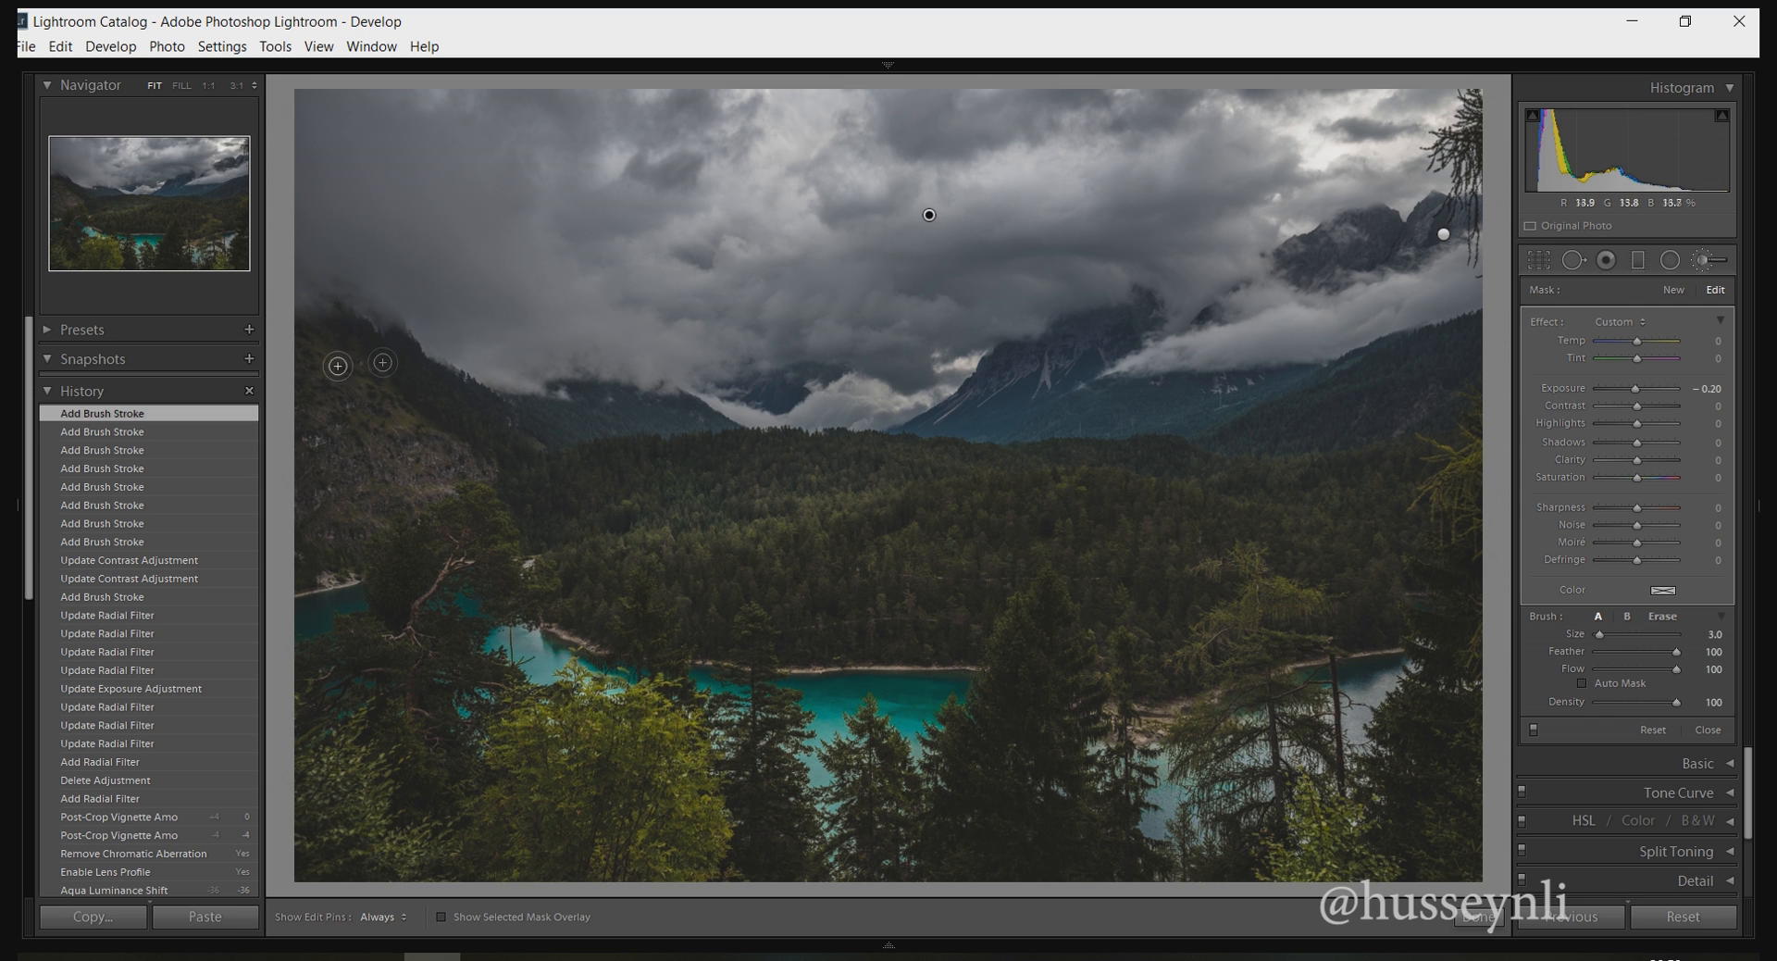
pyautogui.click(237, 431)
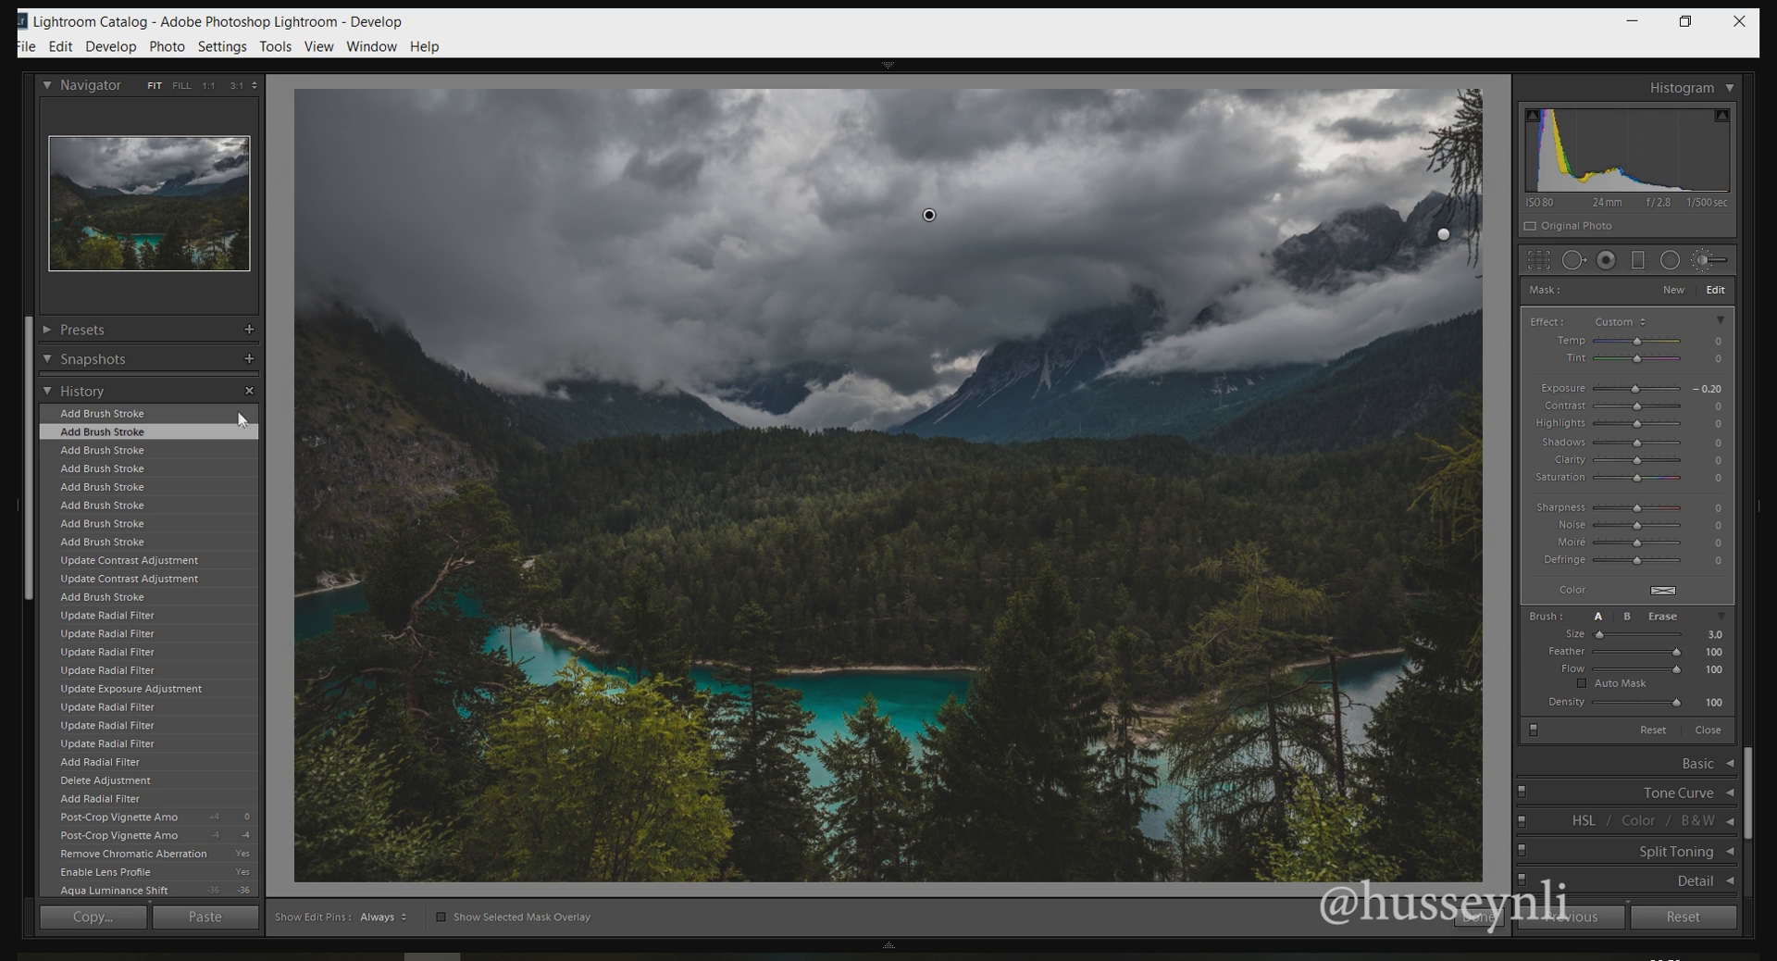
pyautogui.click(241, 414)
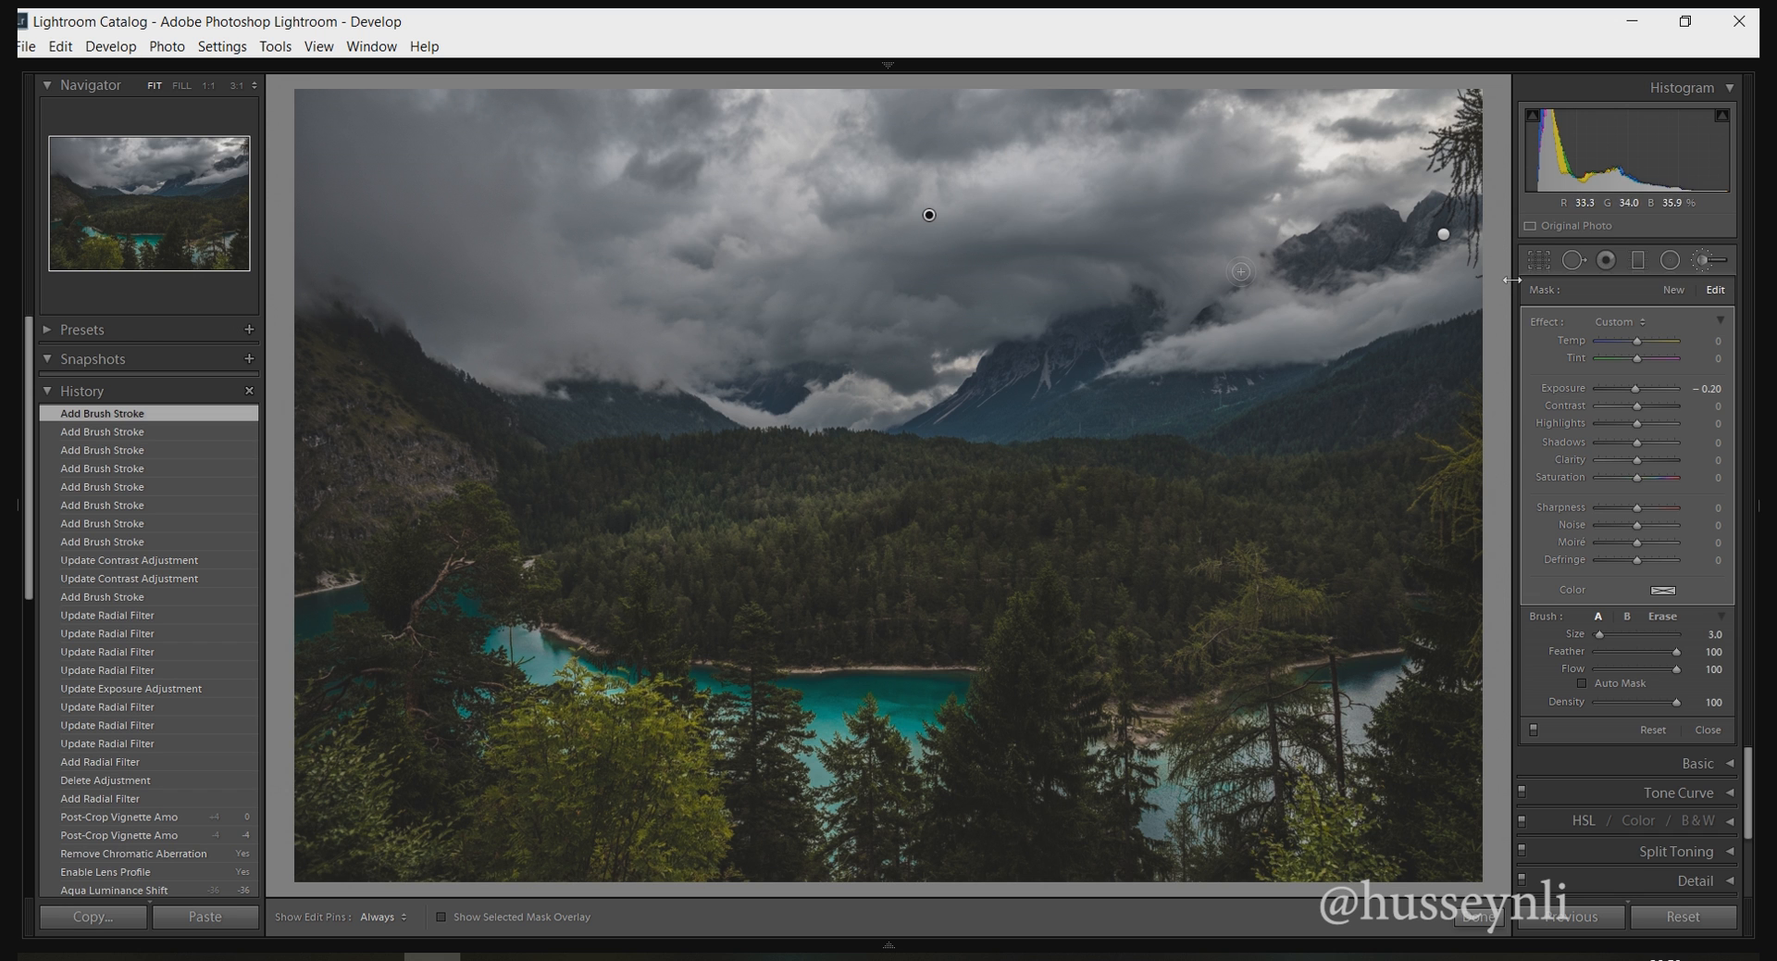
# Start a new brush adjustment with reset effects, Highlights at 38 and brush size 7.
pyautogui.click(1673, 289)
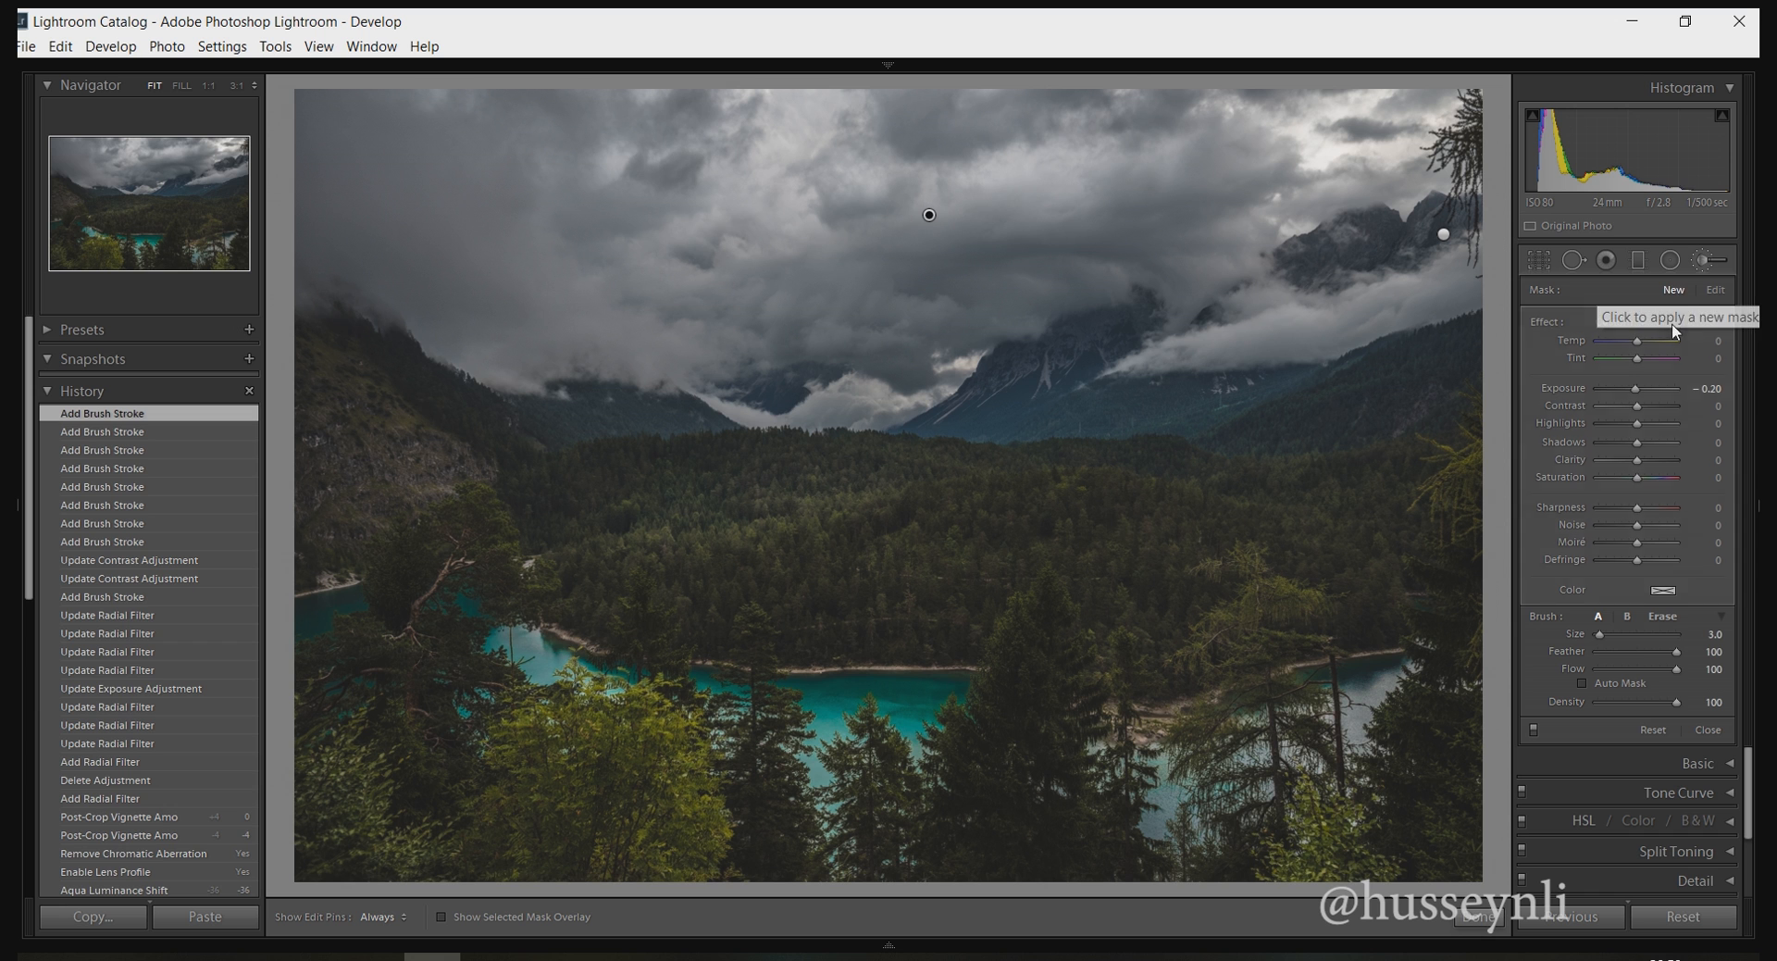
pyautogui.doubleClick(1548, 326)
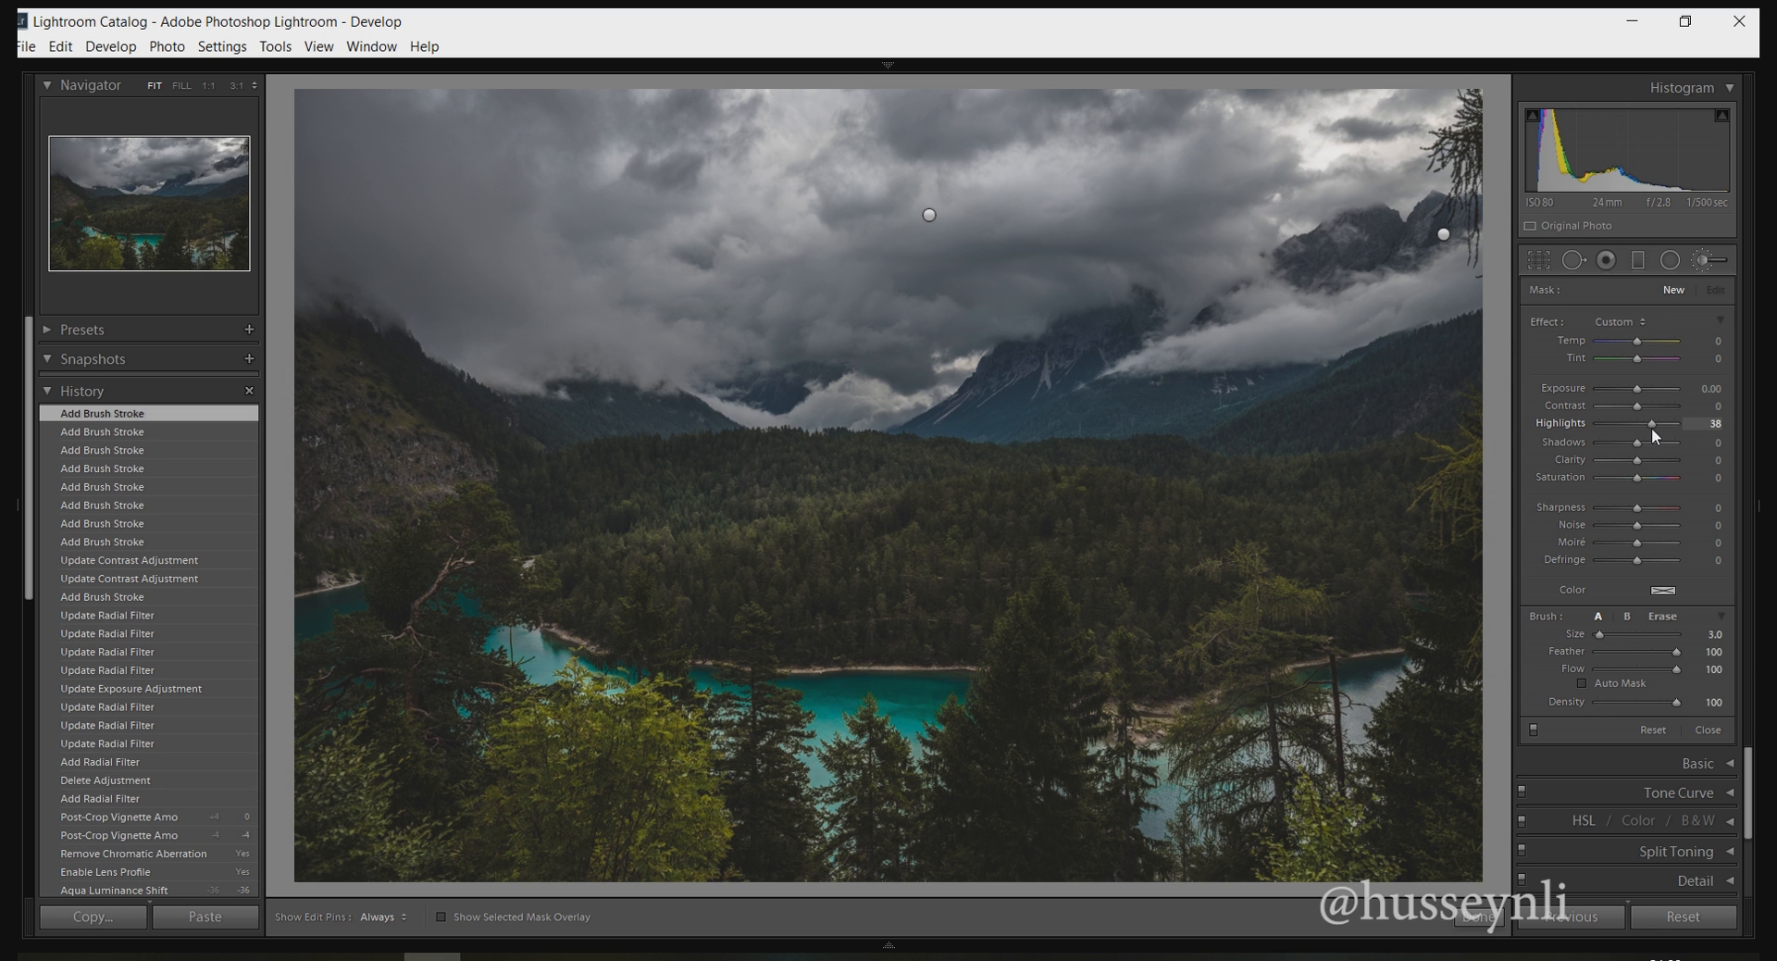
pyautogui.scroll(1, 1026, 359)
pyautogui.scroll(3, 1138, 288)
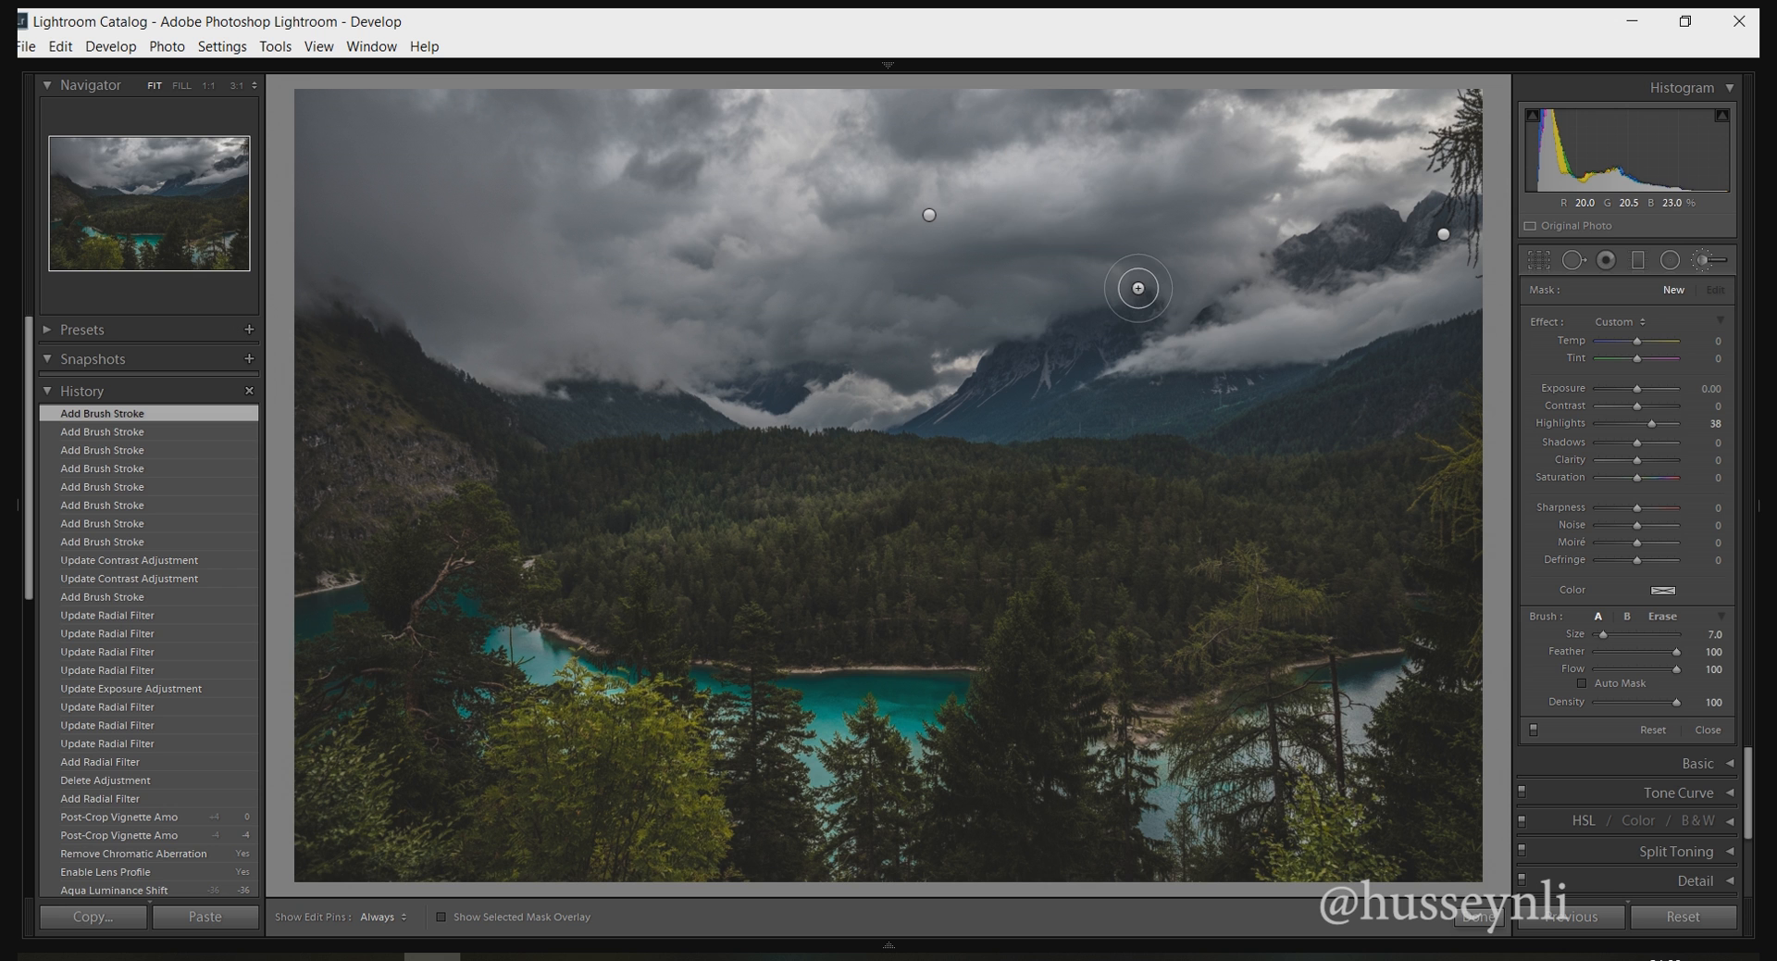
# Try brushing the highlights adjustment over the central mountain and the distant ridges, and revert both strokes.
pyautogui.press('h')
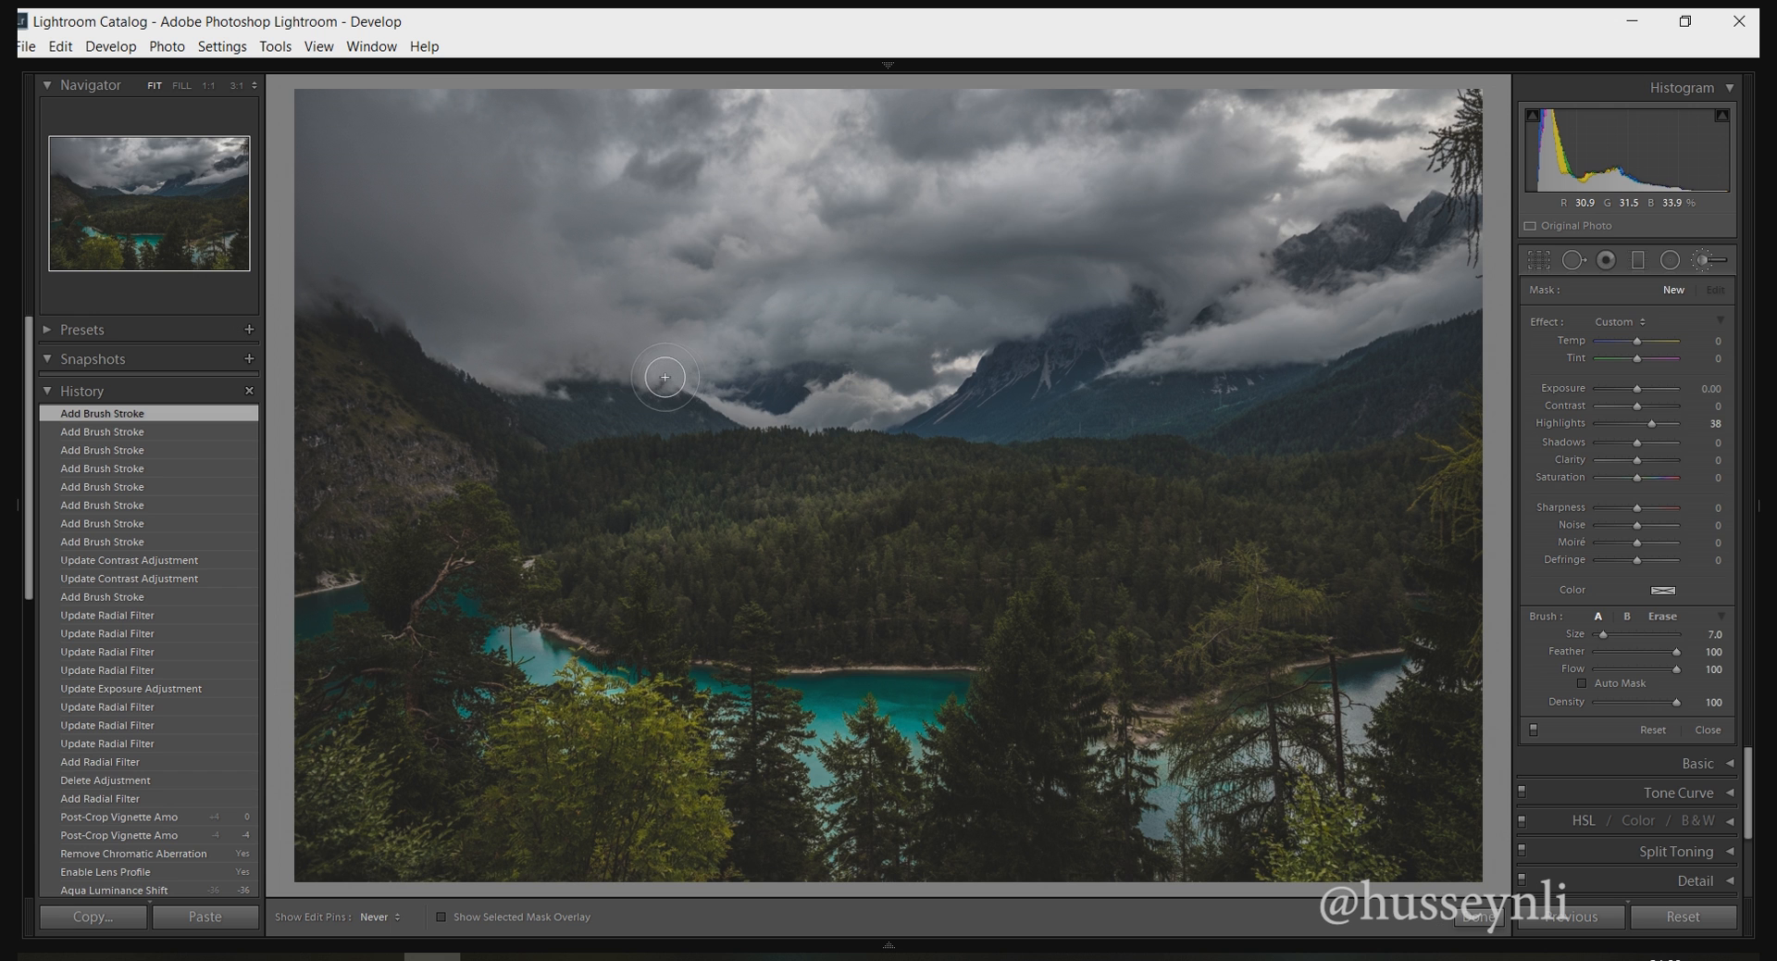
pyautogui.moveTo(664, 377)
pyautogui.mouseDown()
pyautogui.moveTo(729, 399)
pyautogui.moveTo(996, 412)
pyautogui.mouseUp()
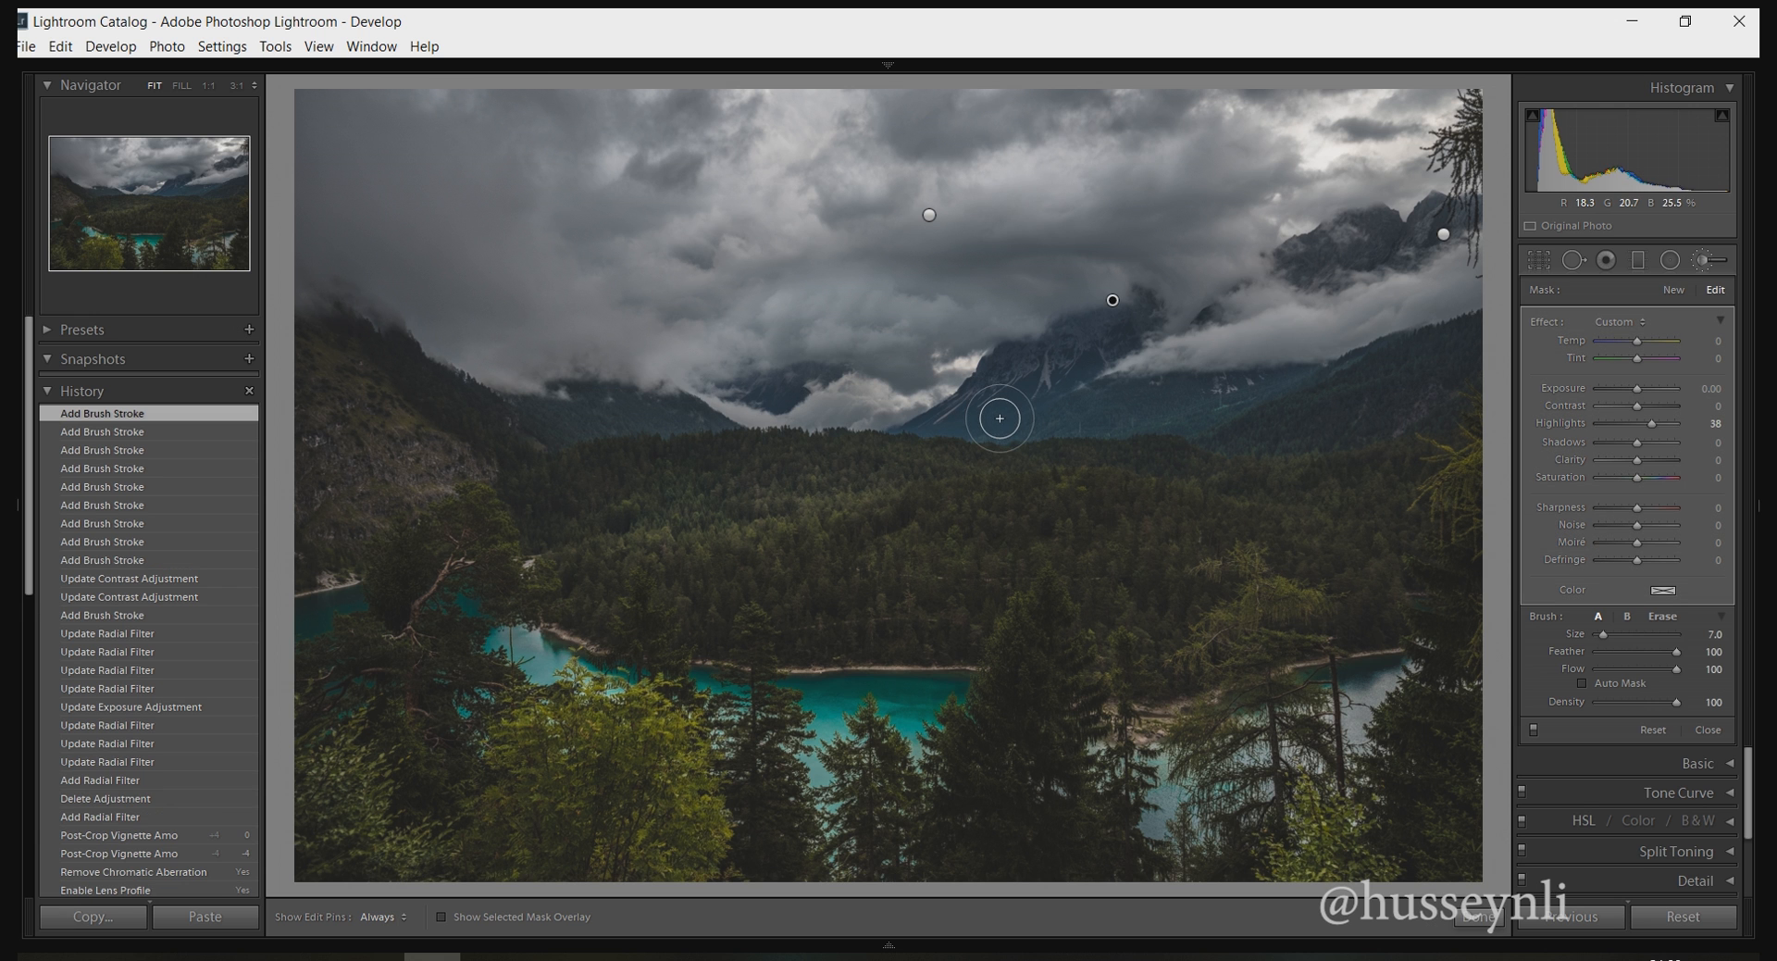
pyautogui.press('h')
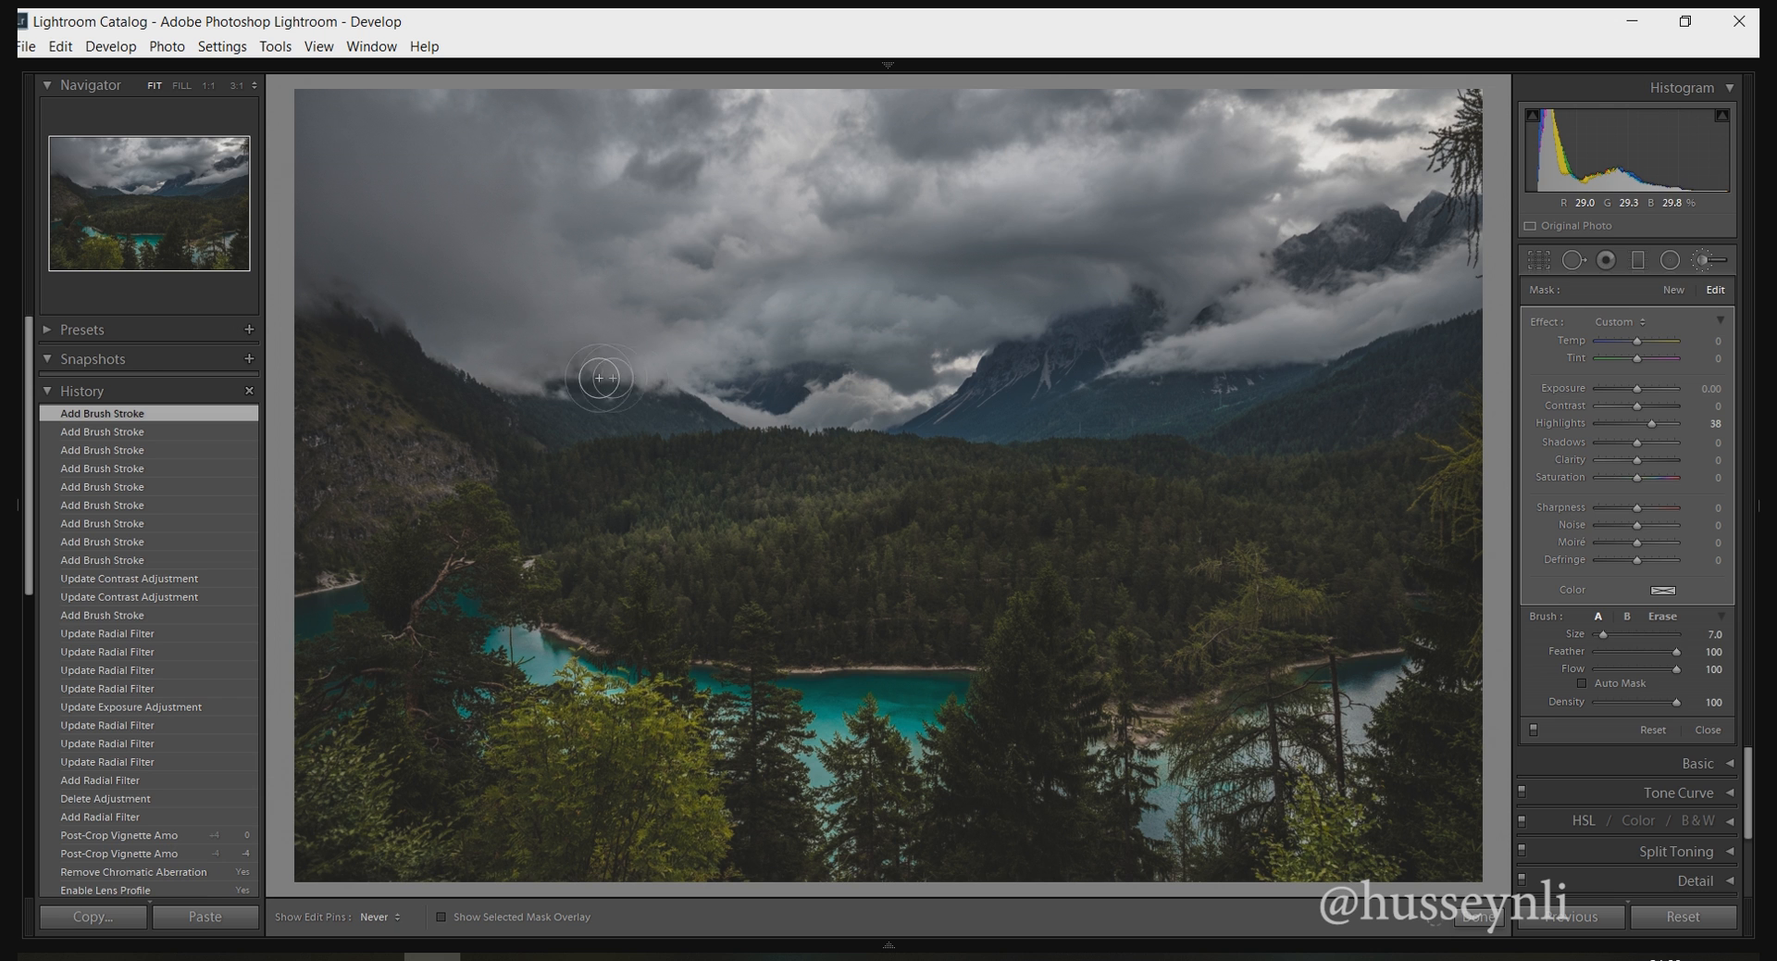
pyautogui.moveTo(558, 377); pyautogui.dragTo(572, 382)
pyautogui.scroll(5, 1005, 330)
pyautogui.scroll(1, 1000, 326)
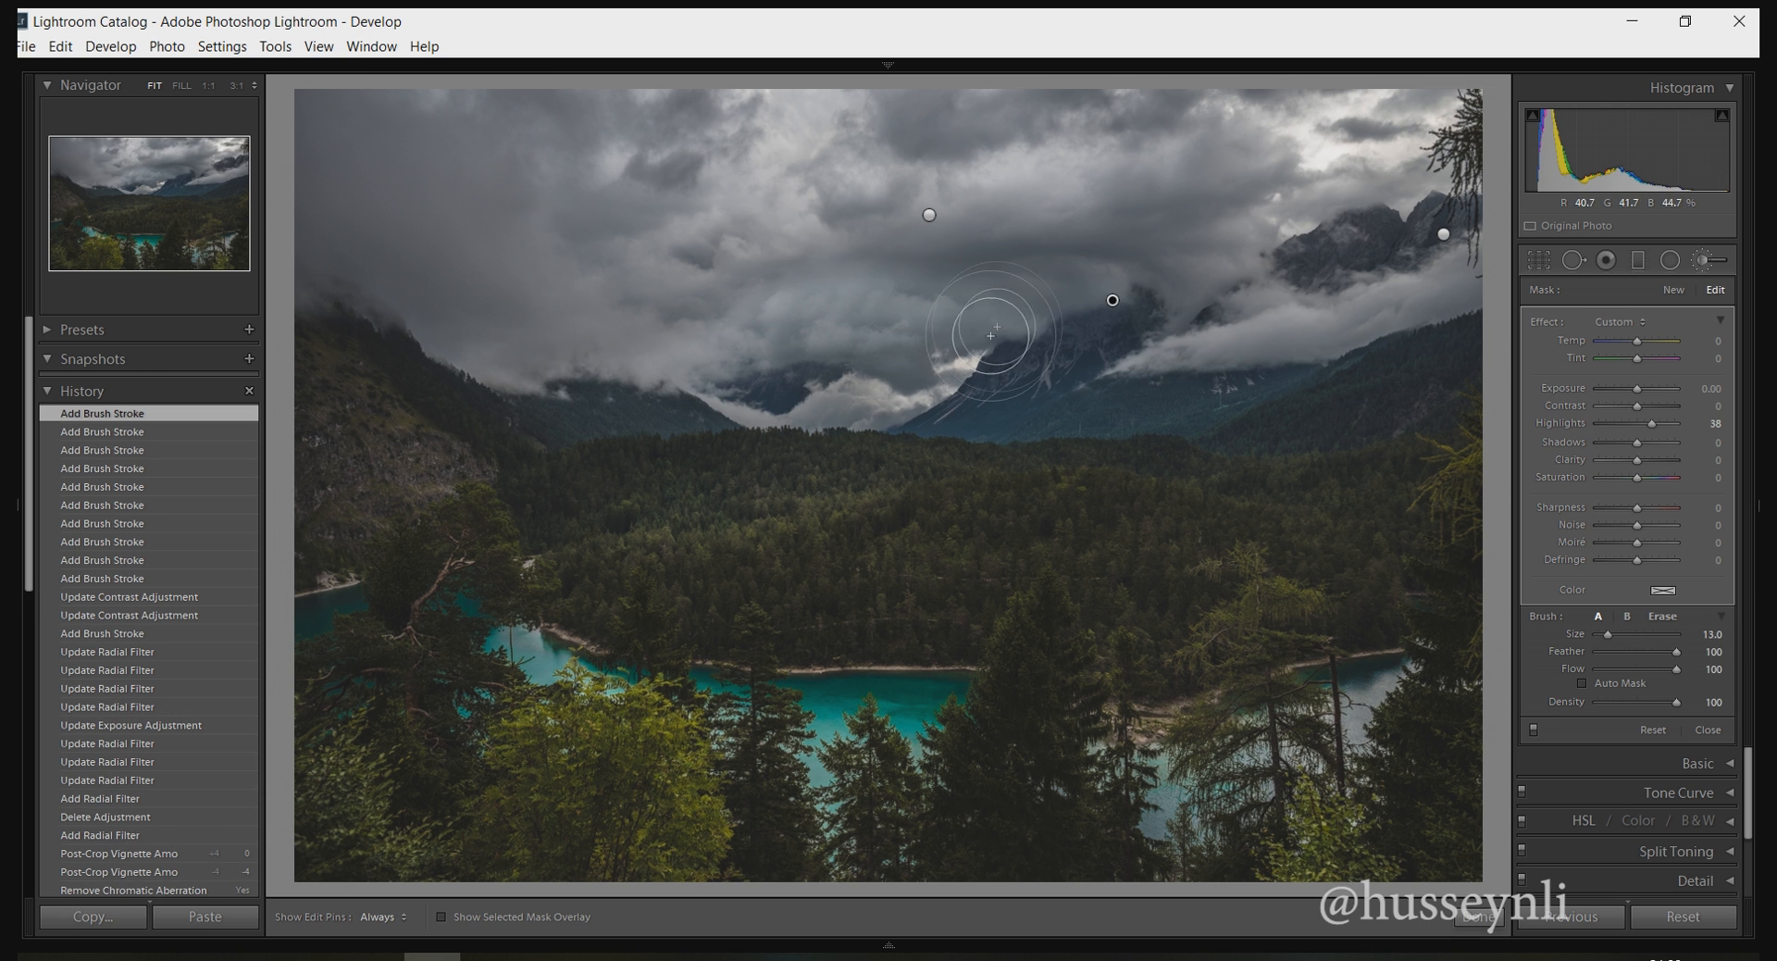
pyautogui.click(220, 434)
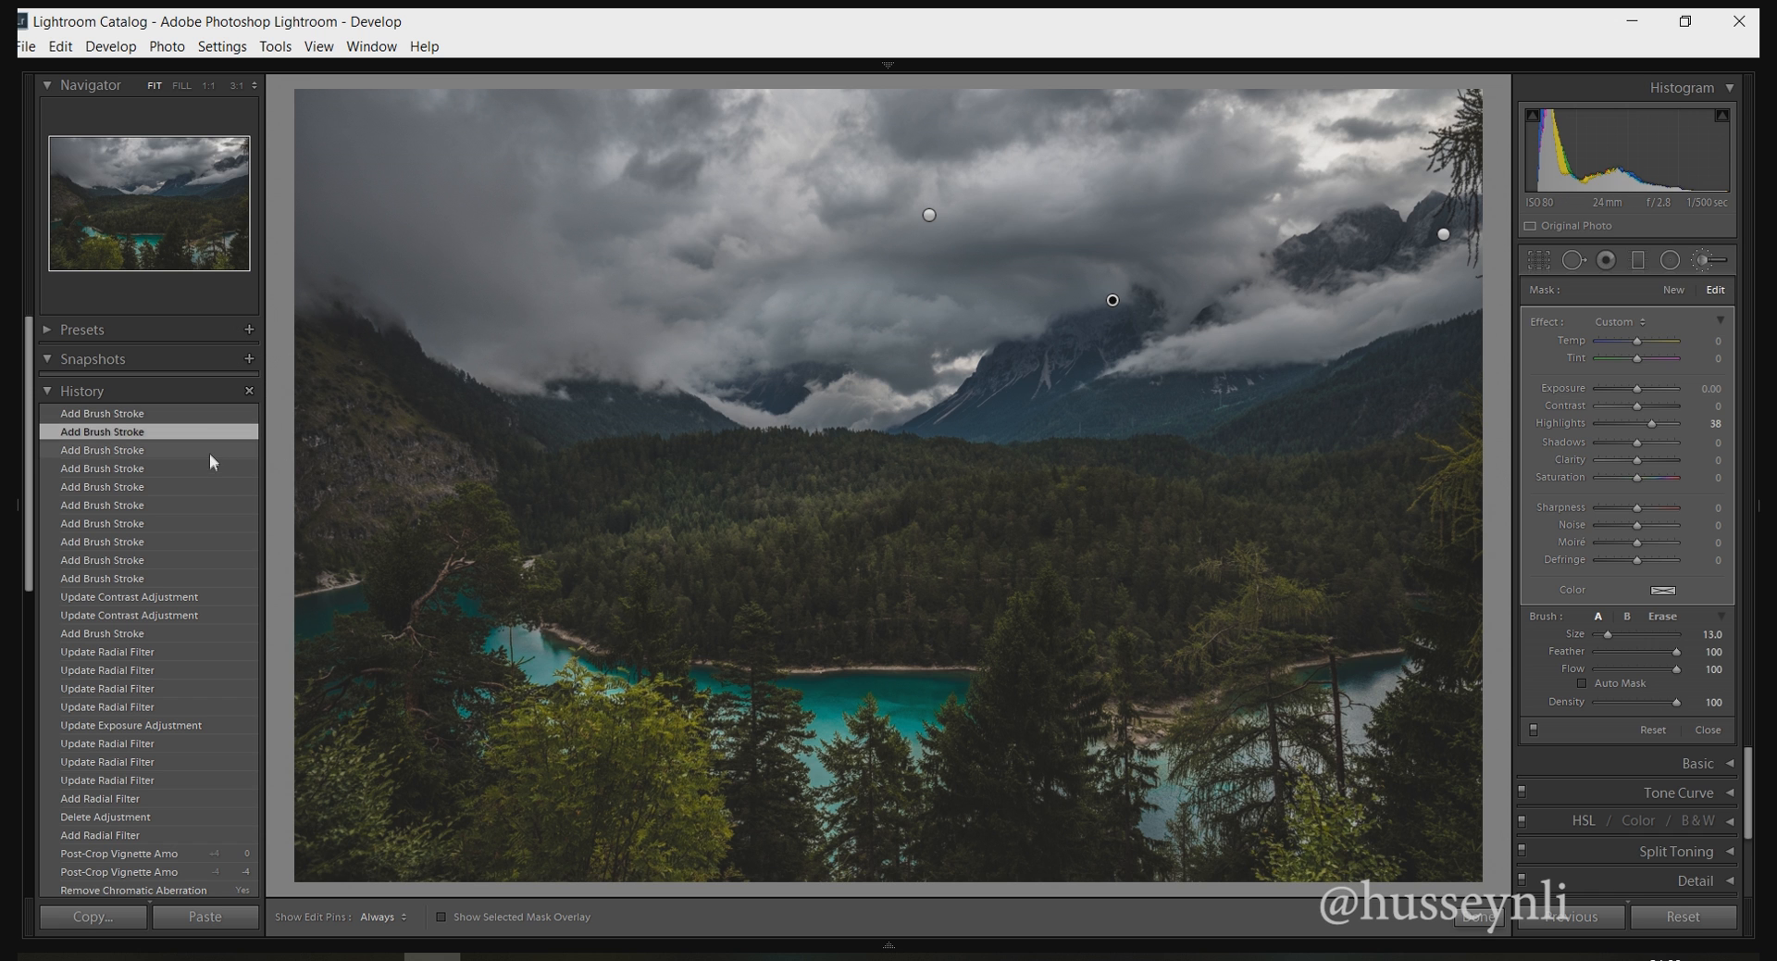
pyautogui.click(204, 450)
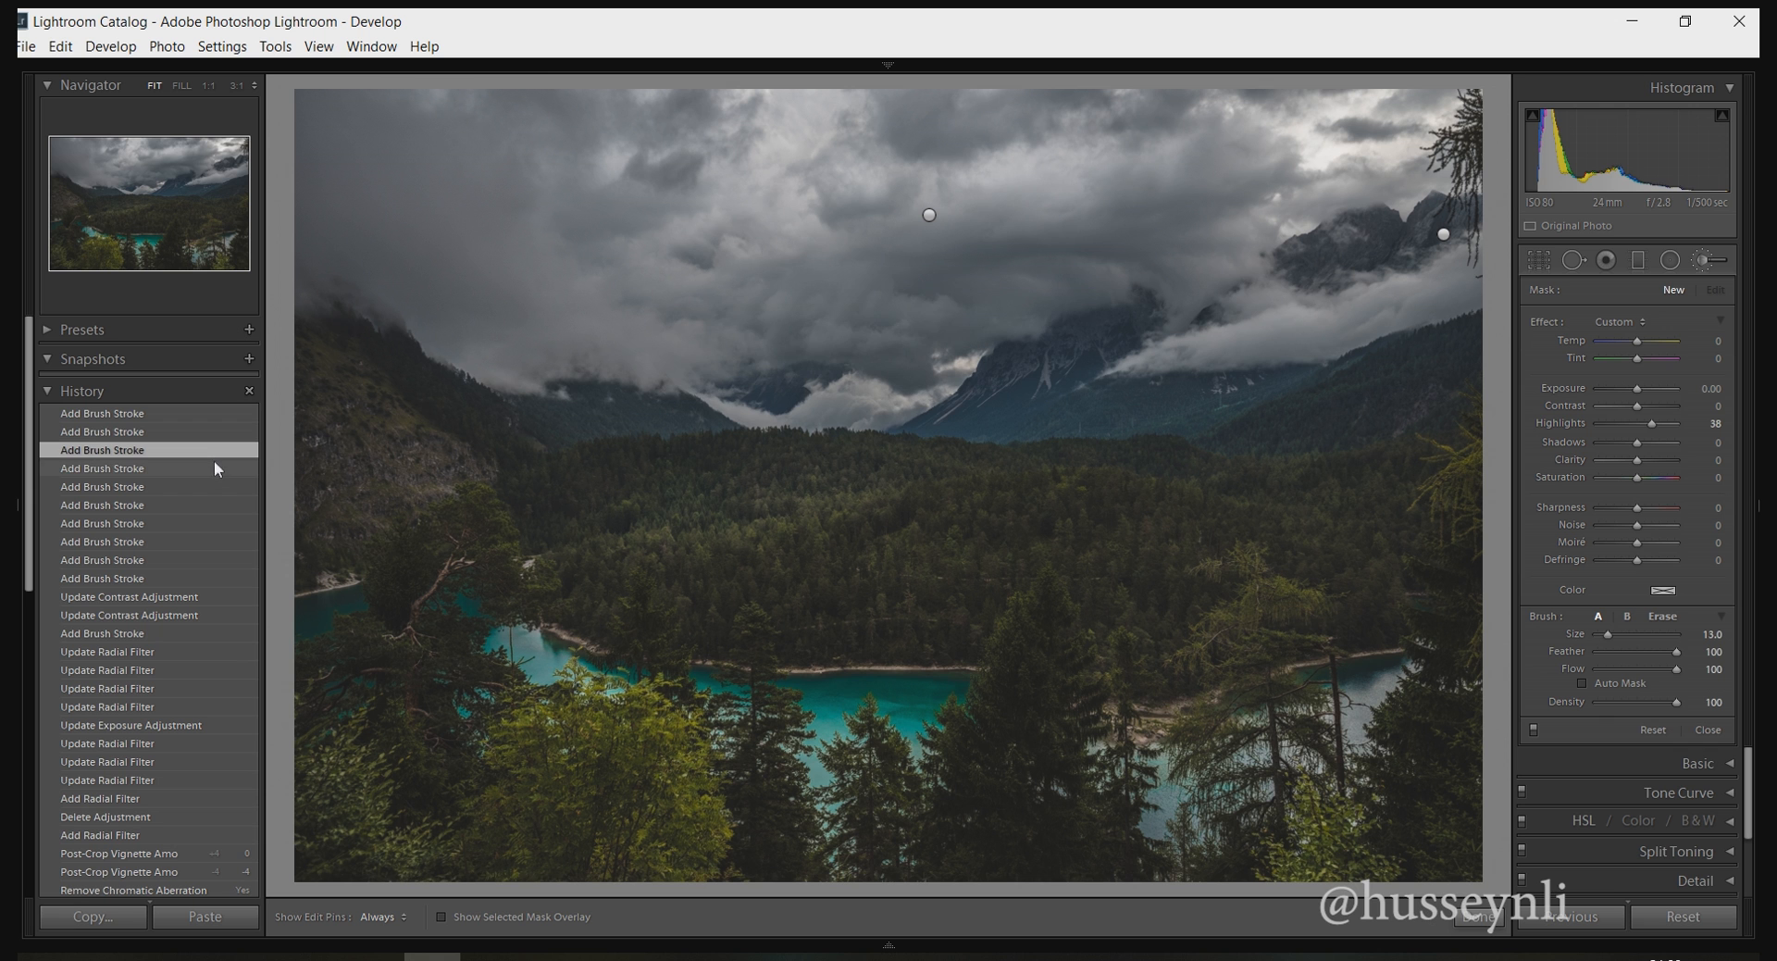
# Paint the highlights adjustment over the central mountains and low clouds at brush size 17, compare it, and reduce the size to 14.
pyautogui.scroll(4, 964, 323)
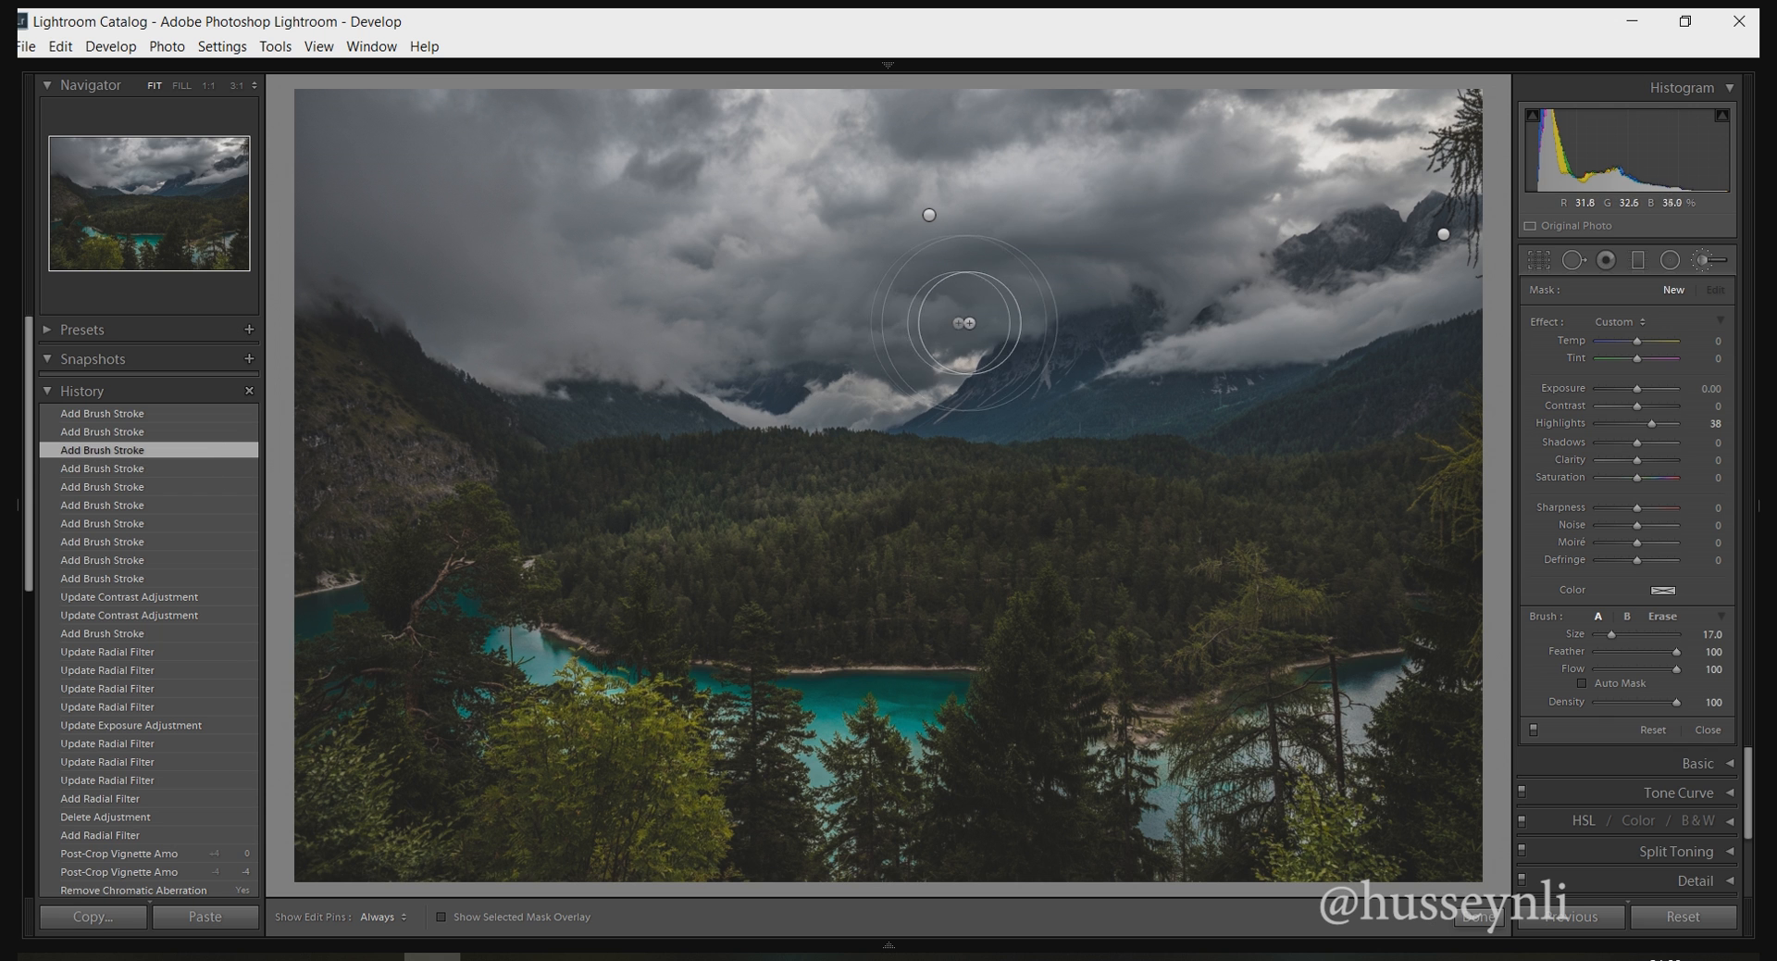
pyautogui.press('h')
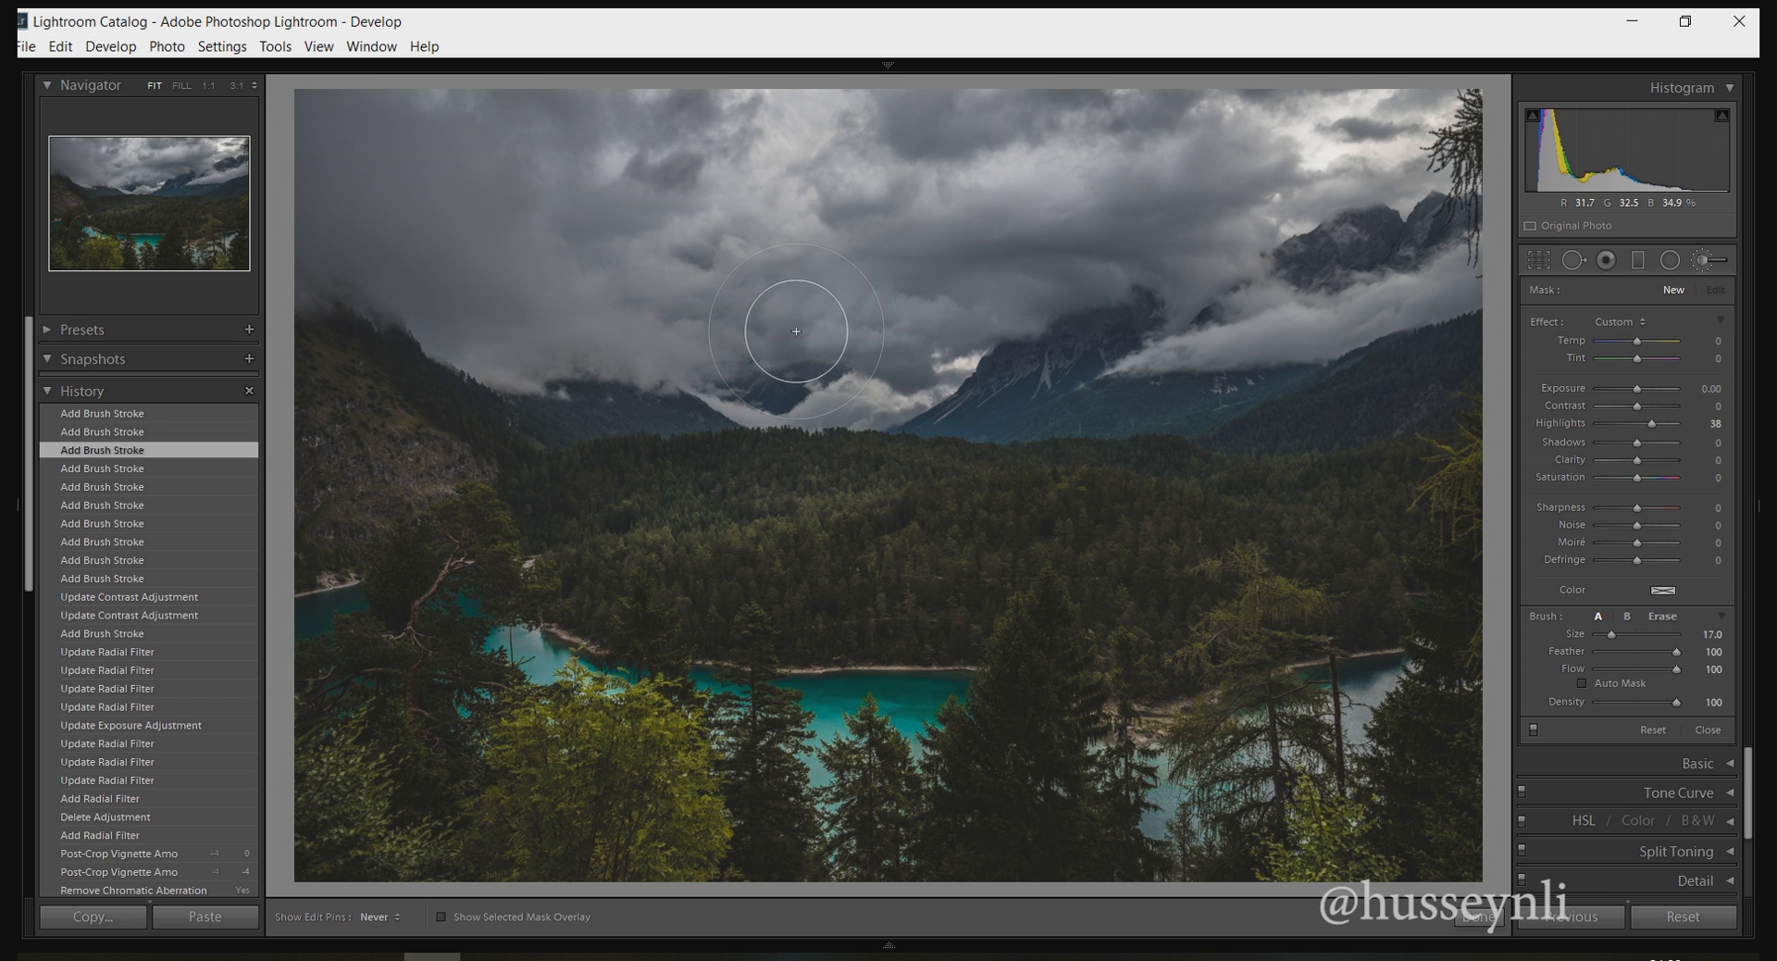
pyautogui.moveTo(801, 341)
pyautogui.mouseDown()
pyautogui.moveTo(736, 349)
pyautogui.moveTo(1067, 444)
pyautogui.mouseUp()
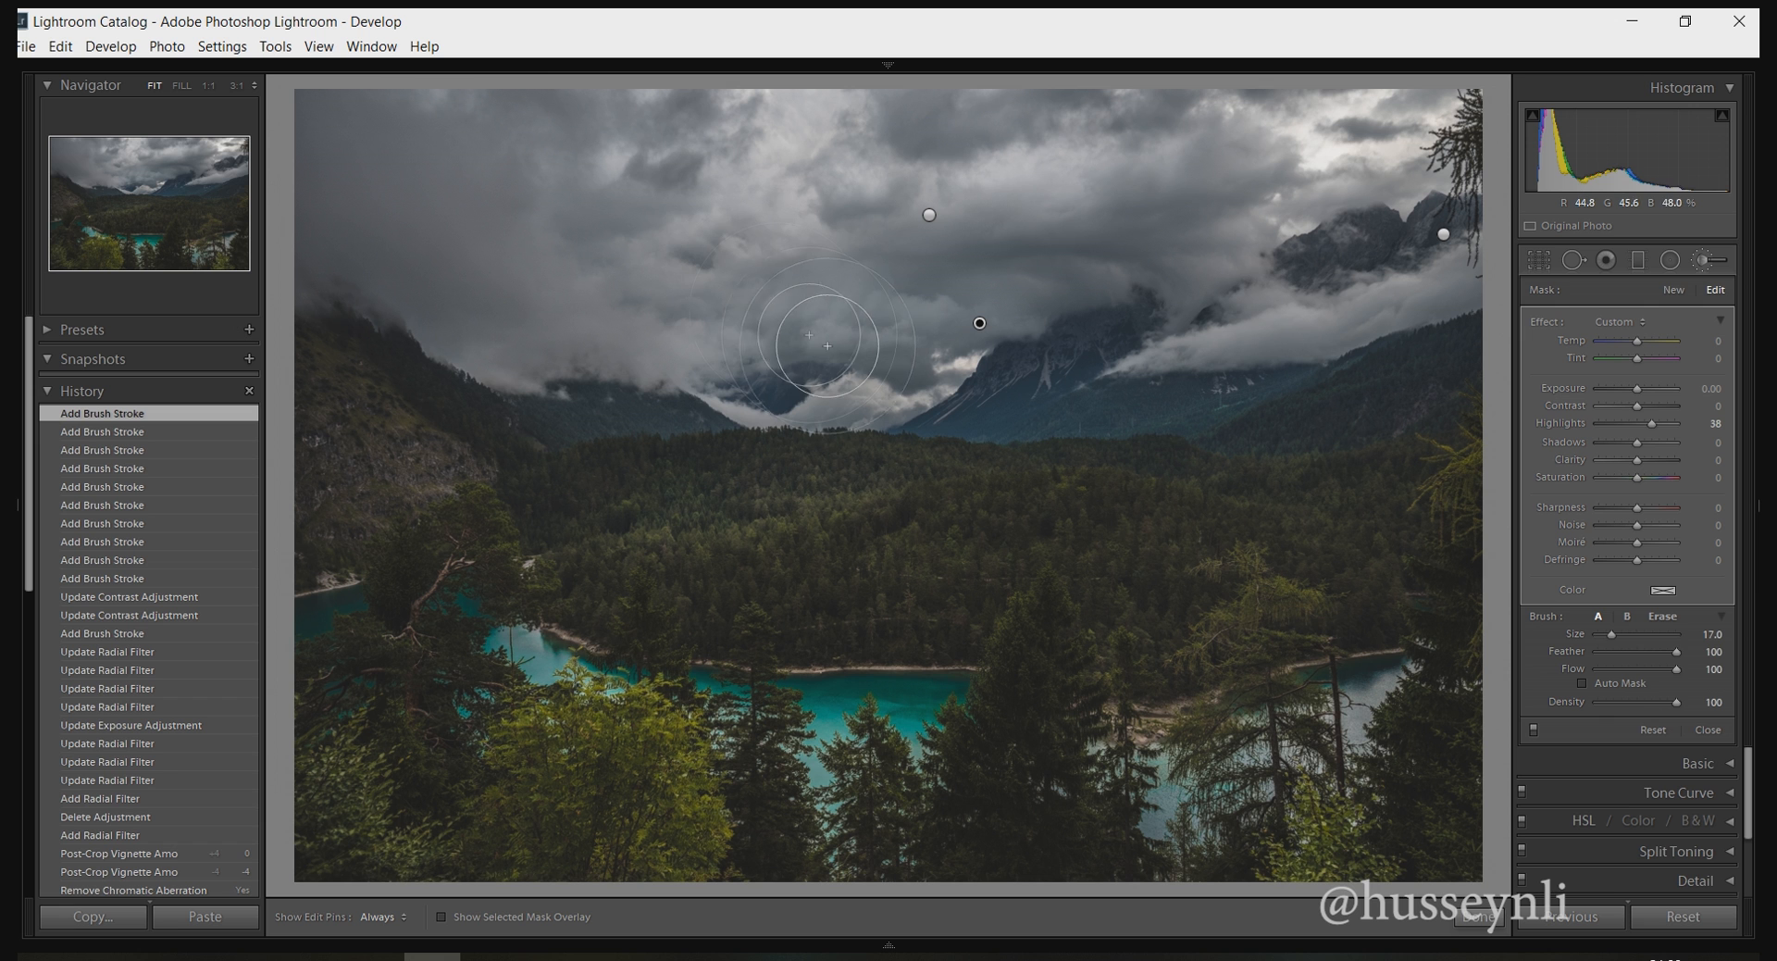
pyautogui.scroll(3, 830, 347)
pyautogui.scroll(9, 827, 348)
pyautogui.scroll(-11, 822, 350)
pyautogui.click(169, 435)
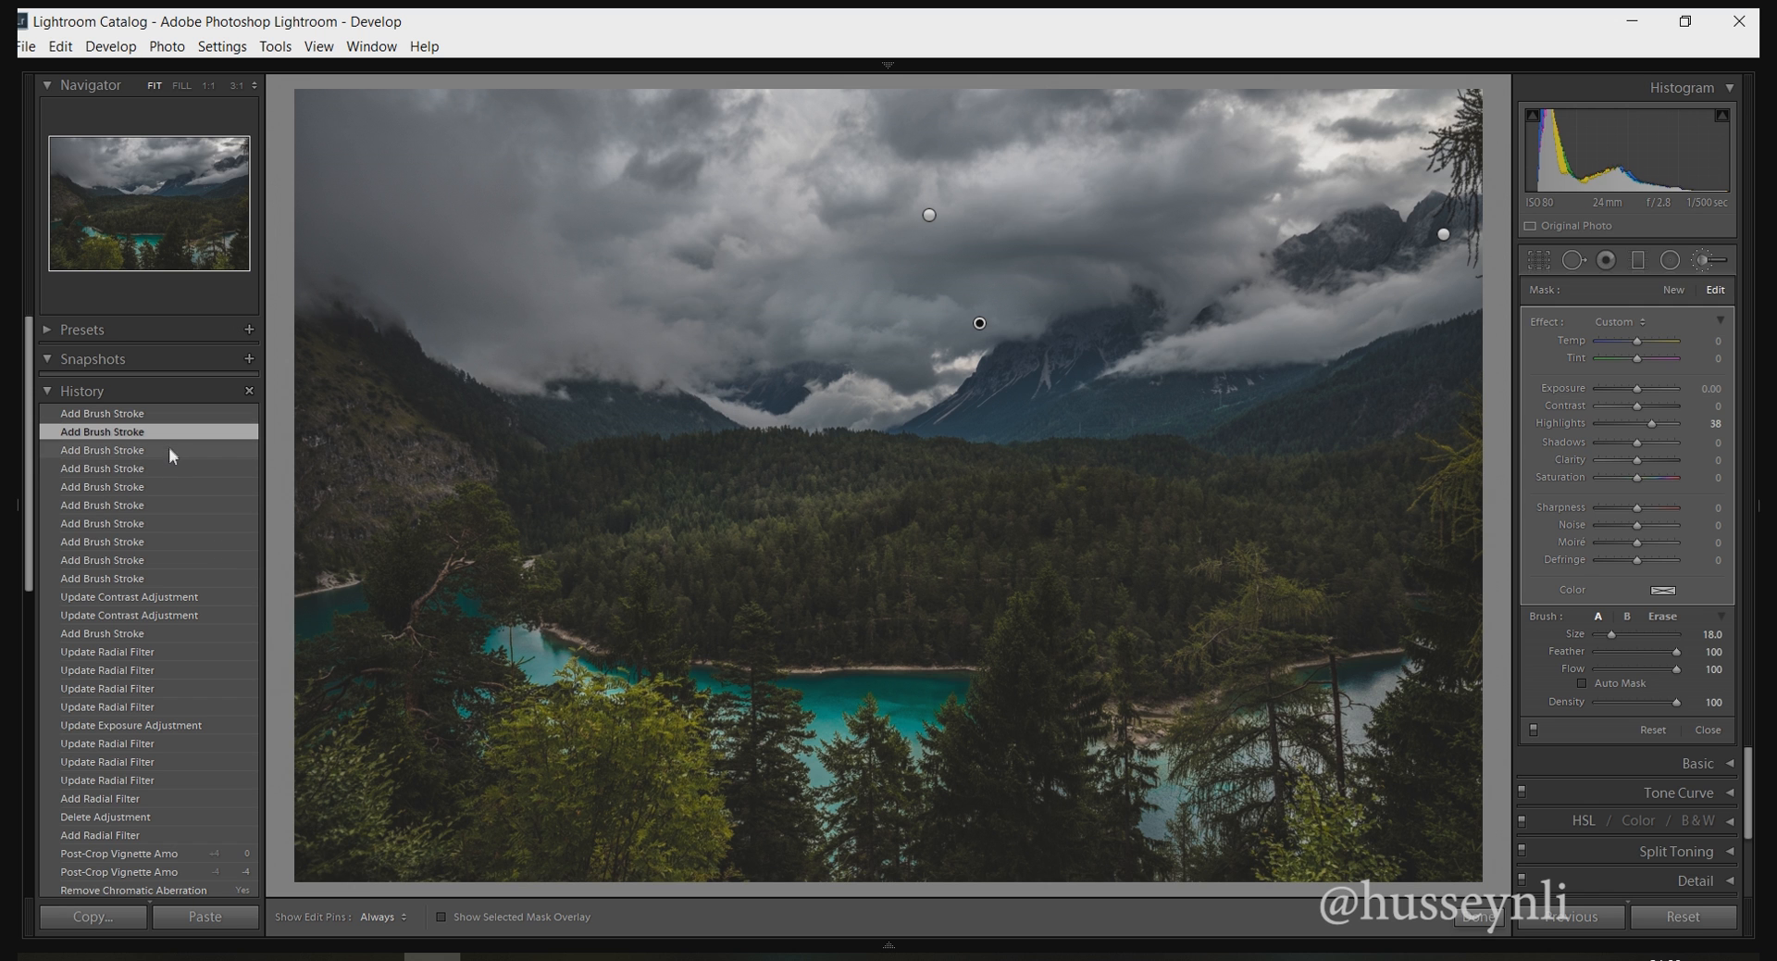
pyautogui.scroll(-4, 731, 380)
pyautogui.click(778, 468)
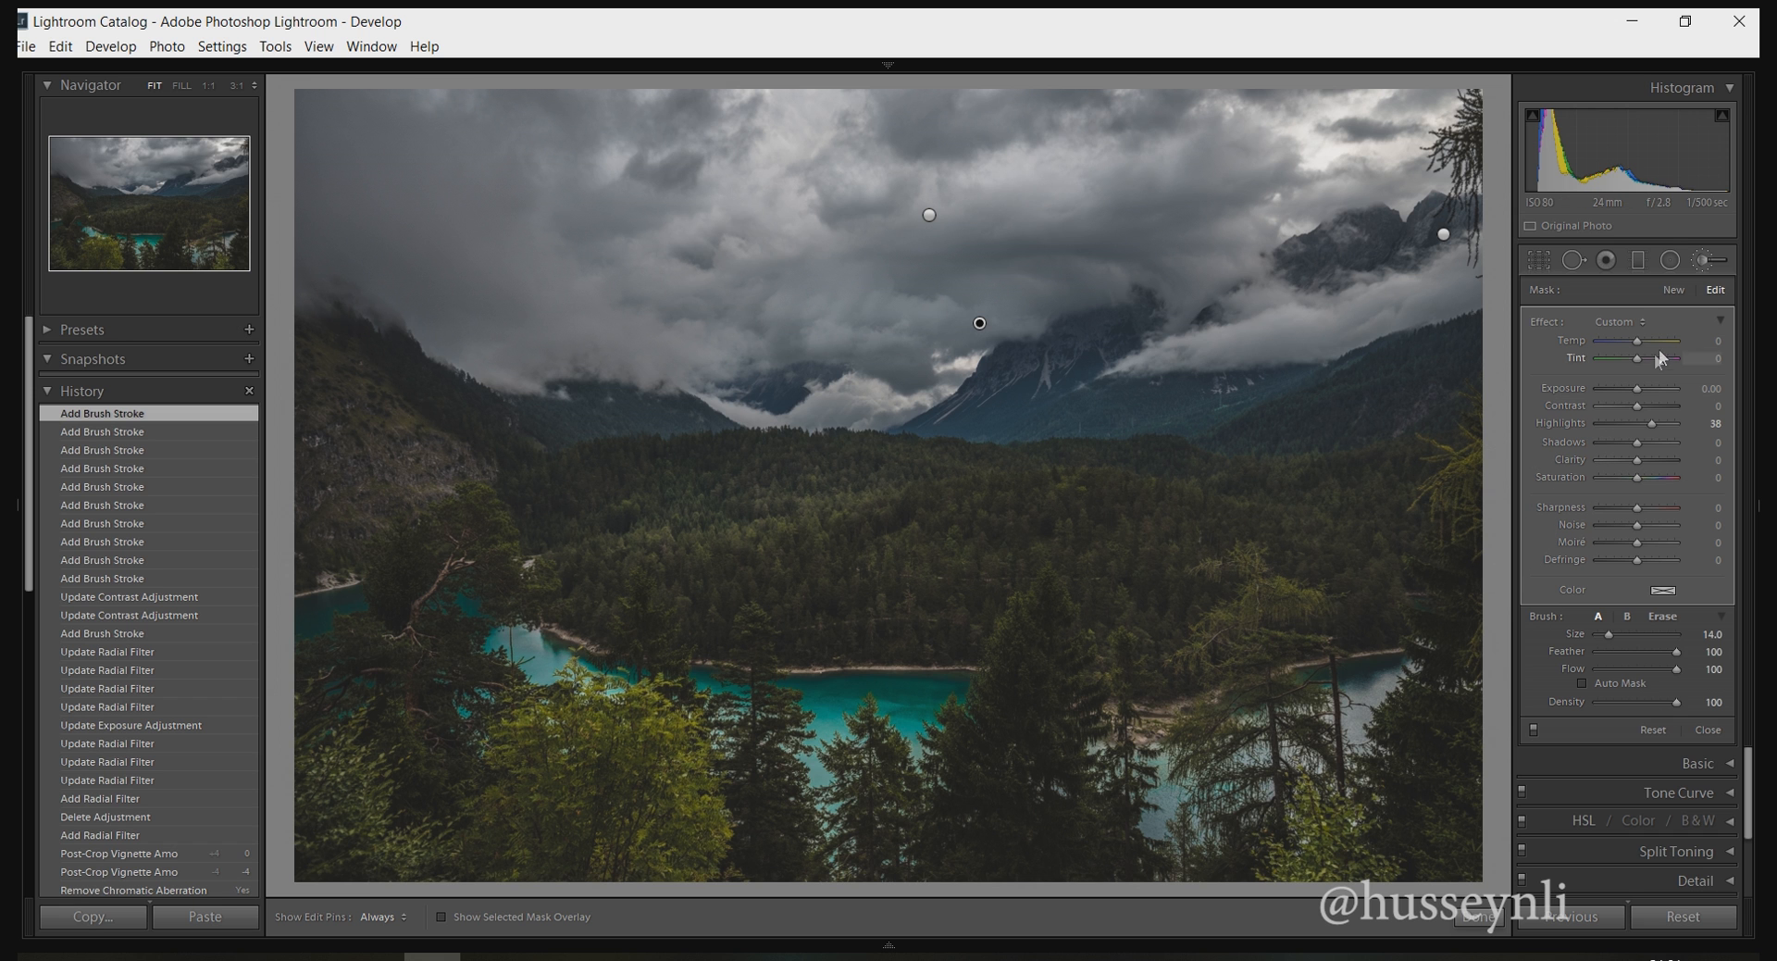
# Finish the highlights brush, start a new adjustment with Highlights reset and Clarity at 45, and paint over the forest.
pyautogui.click(1477, 920)
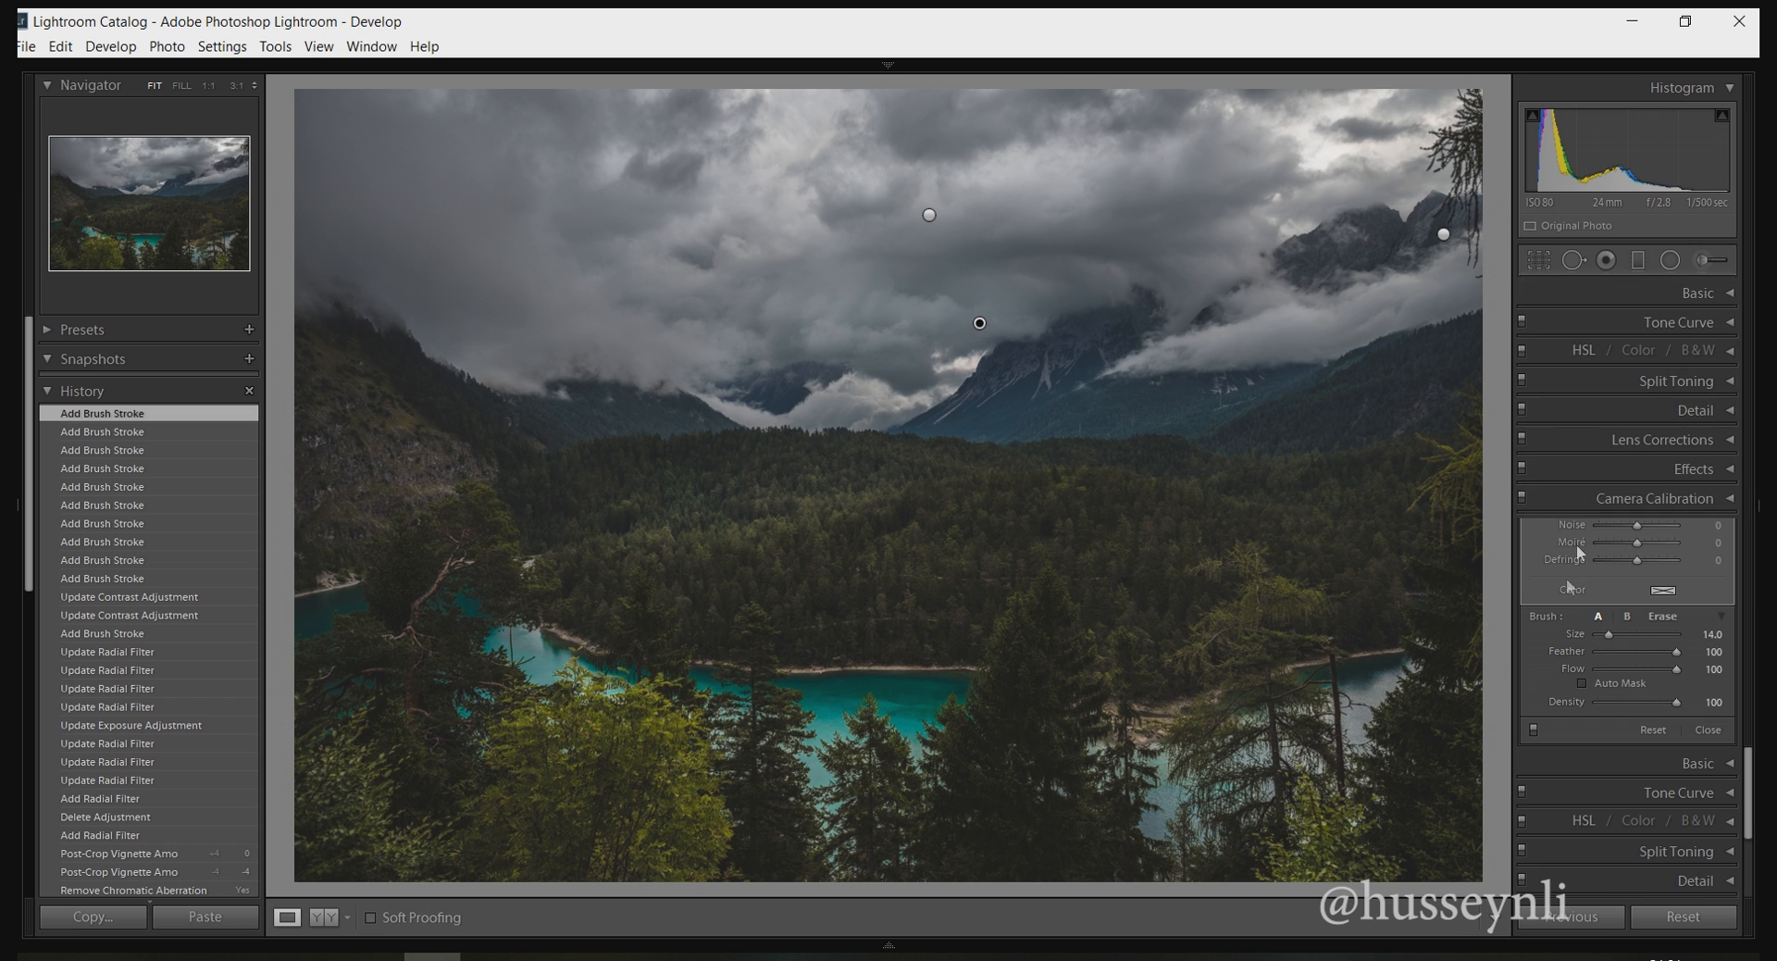
pyautogui.click(1706, 260)
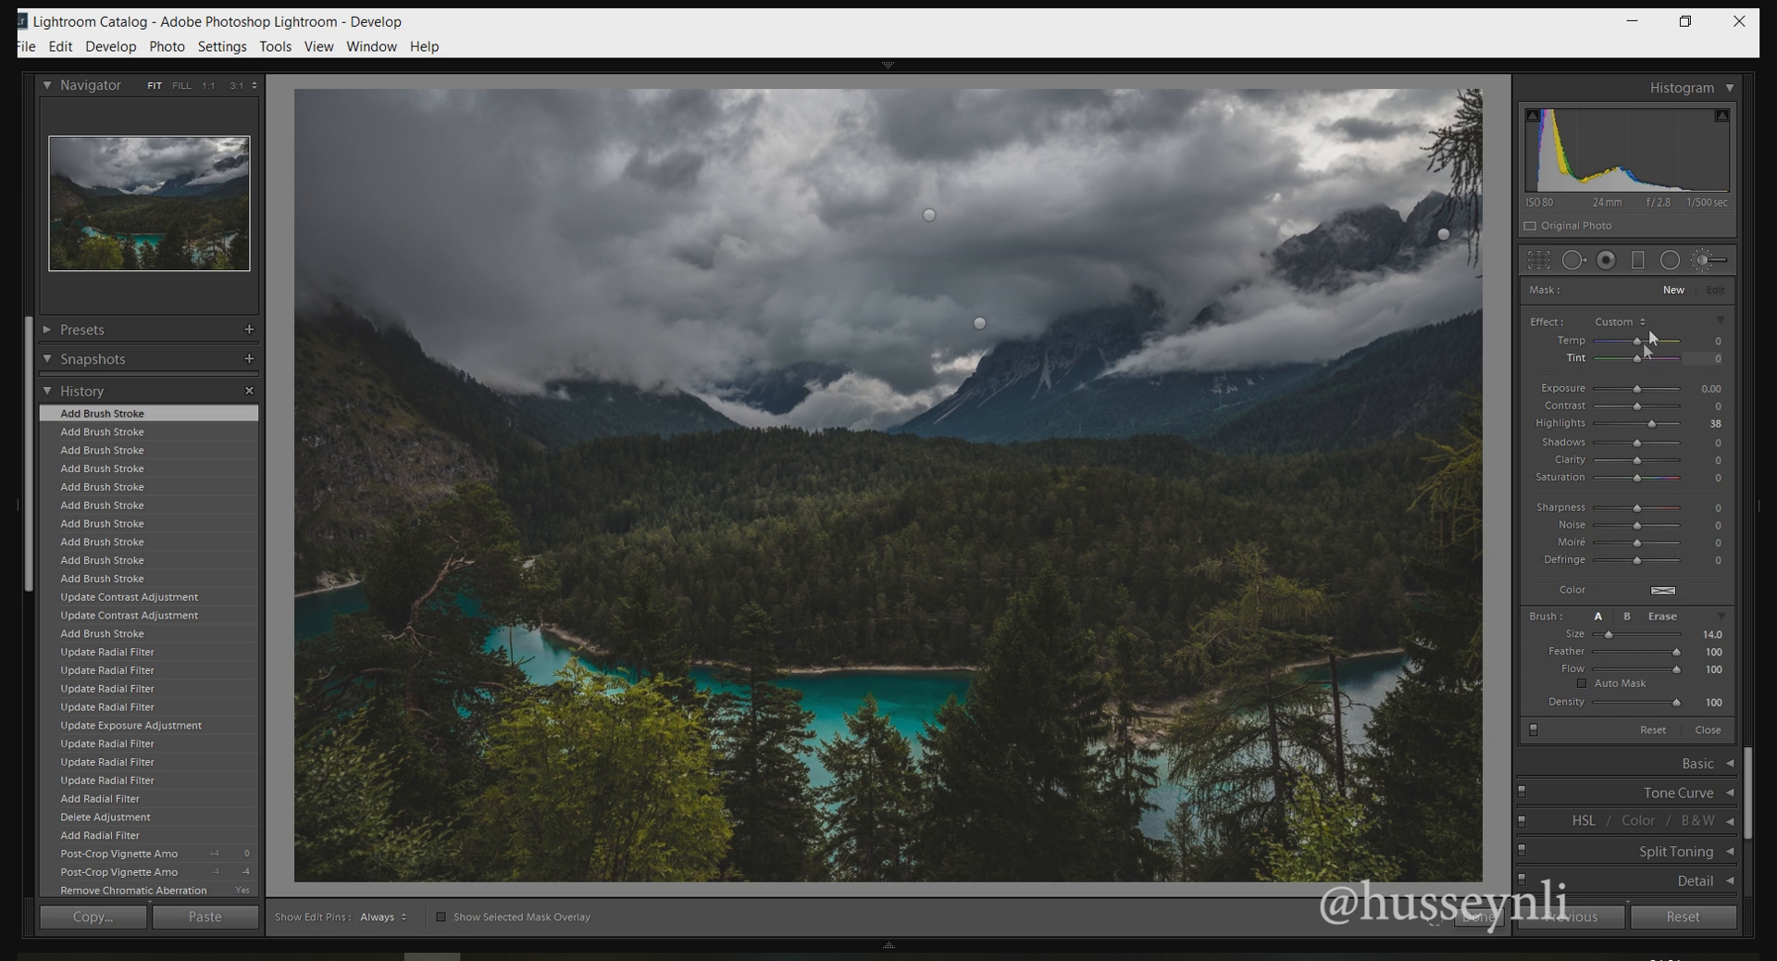
pyautogui.doubleClick(1646, 424)
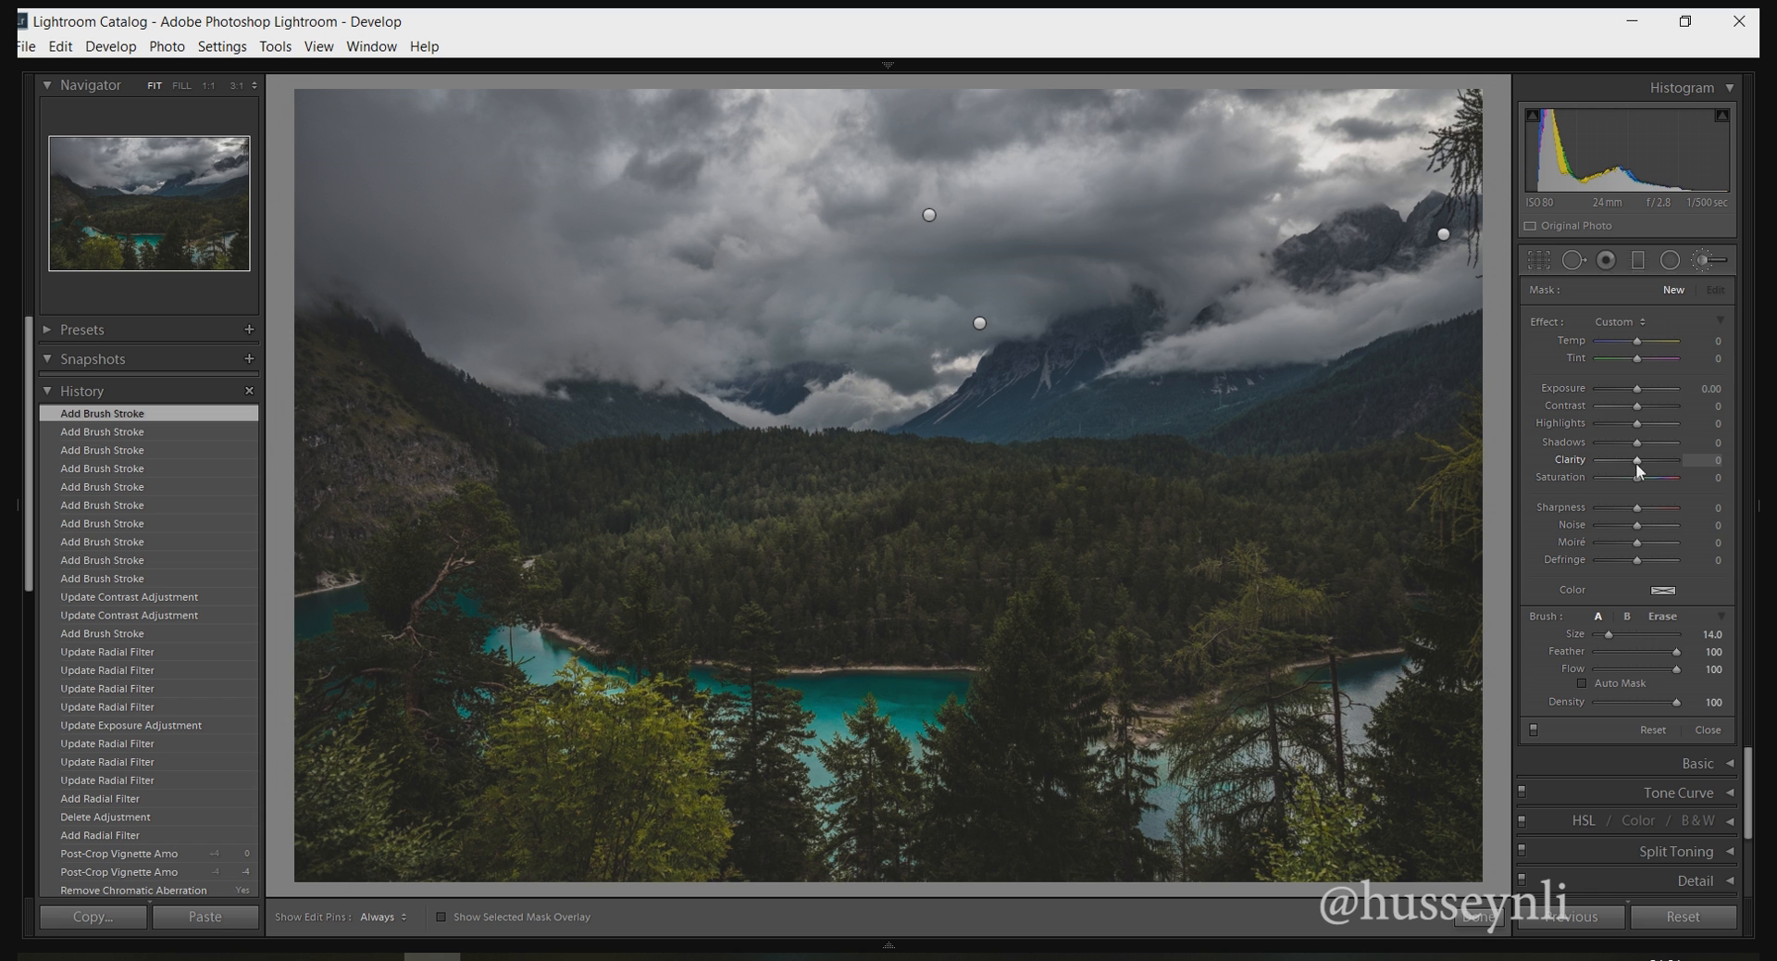
pyautogui.moveTo(1638, 464); pyautogui.dragTo(1645, 465)
pyautogui.press('h')
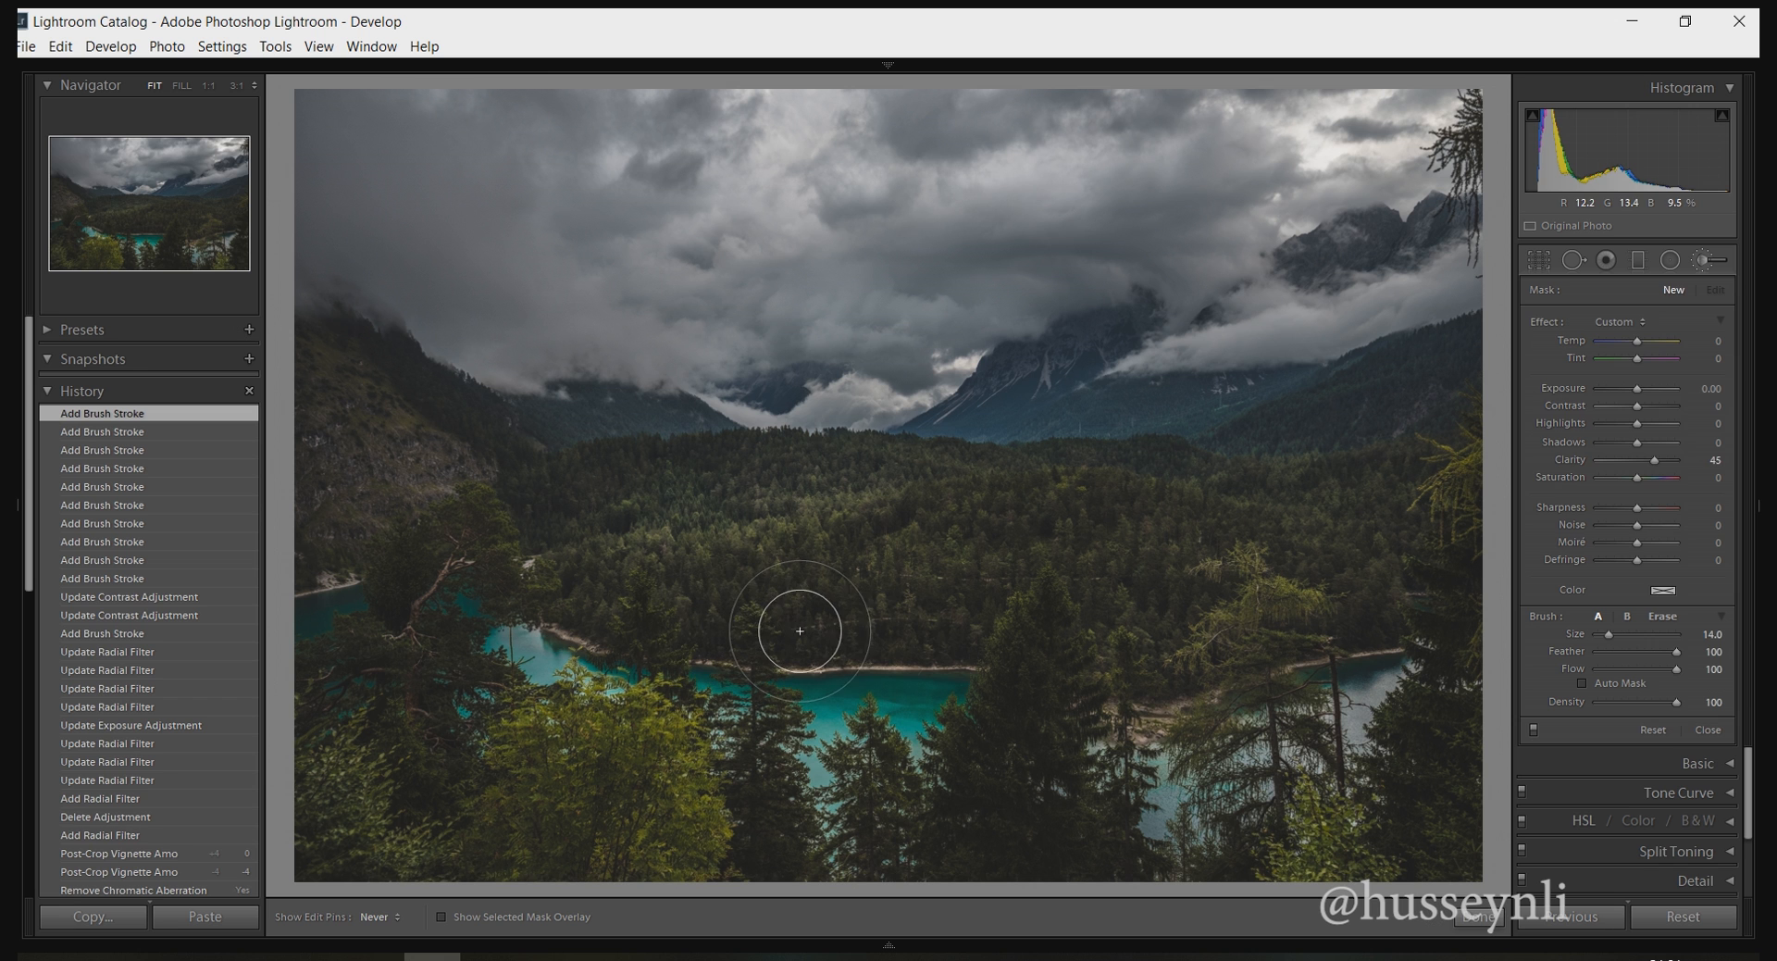
pyautogui.moveTo(800, 631); pyautogui.dragTo(1662, 454)
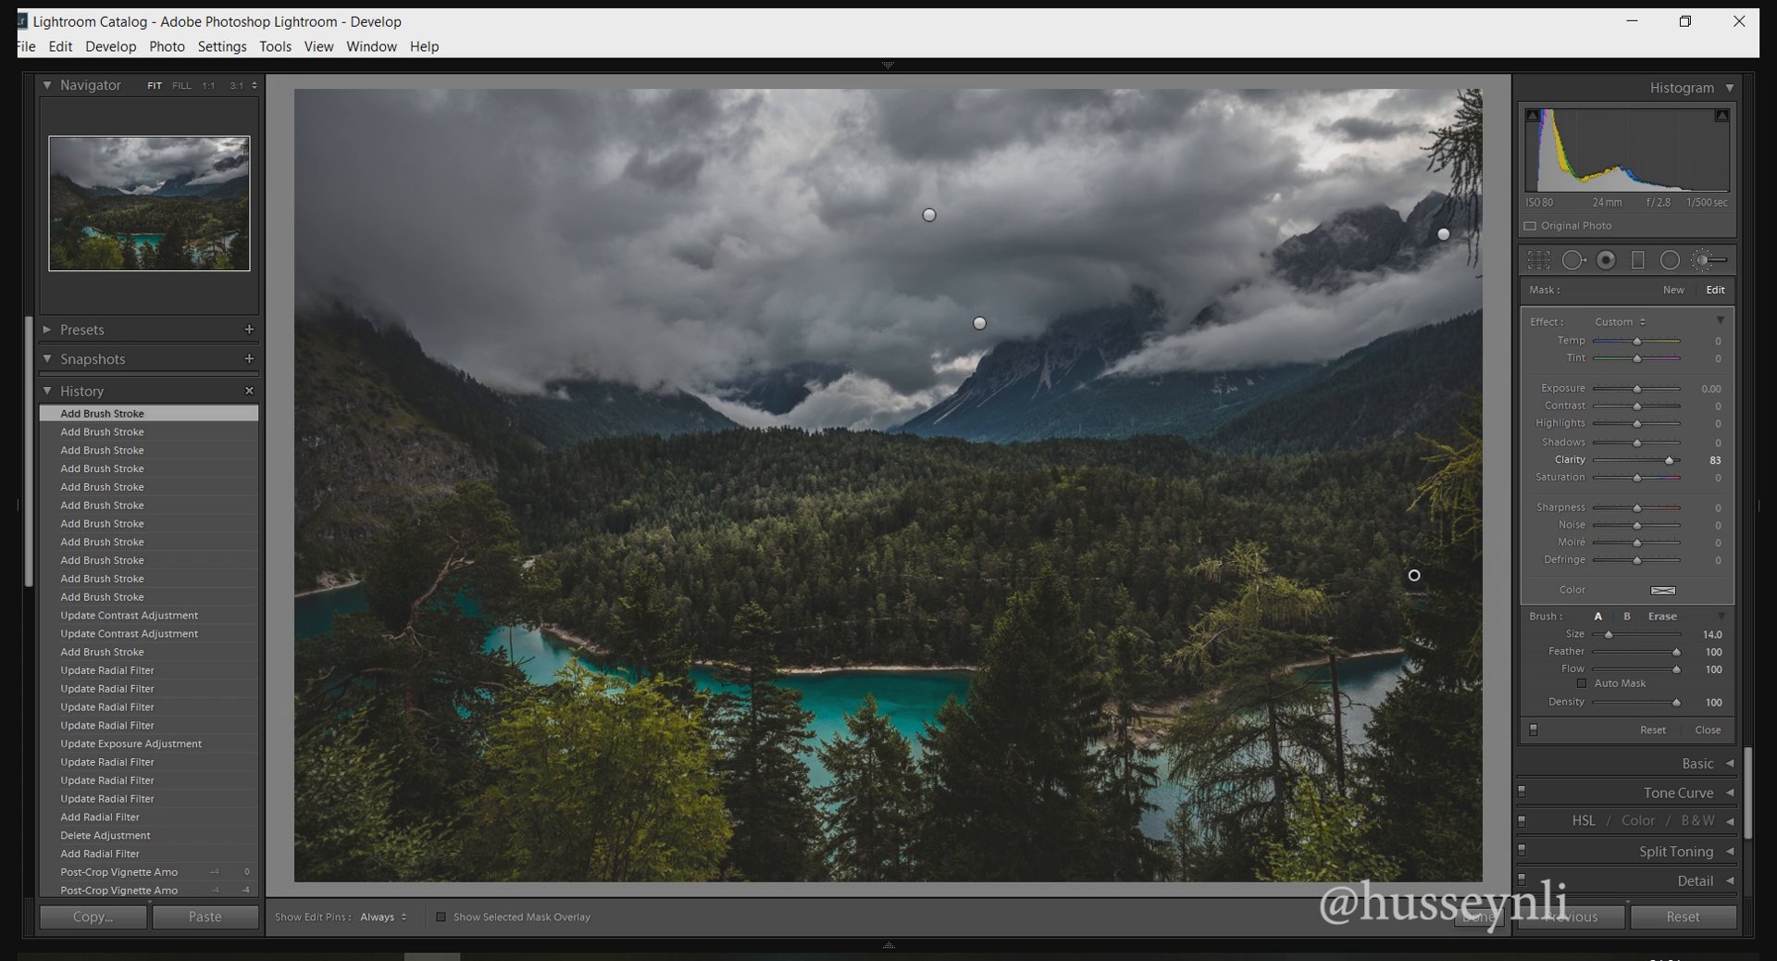
# Test the forest adjustment's Clarity at 100, reduce the brush size to 10, and settle Clarity at 41.
pyautogui.moveTo(1660, 459); pyautogui.dragTo(1680, 459)
pyautogui.scroll(-4, 1192, 435)
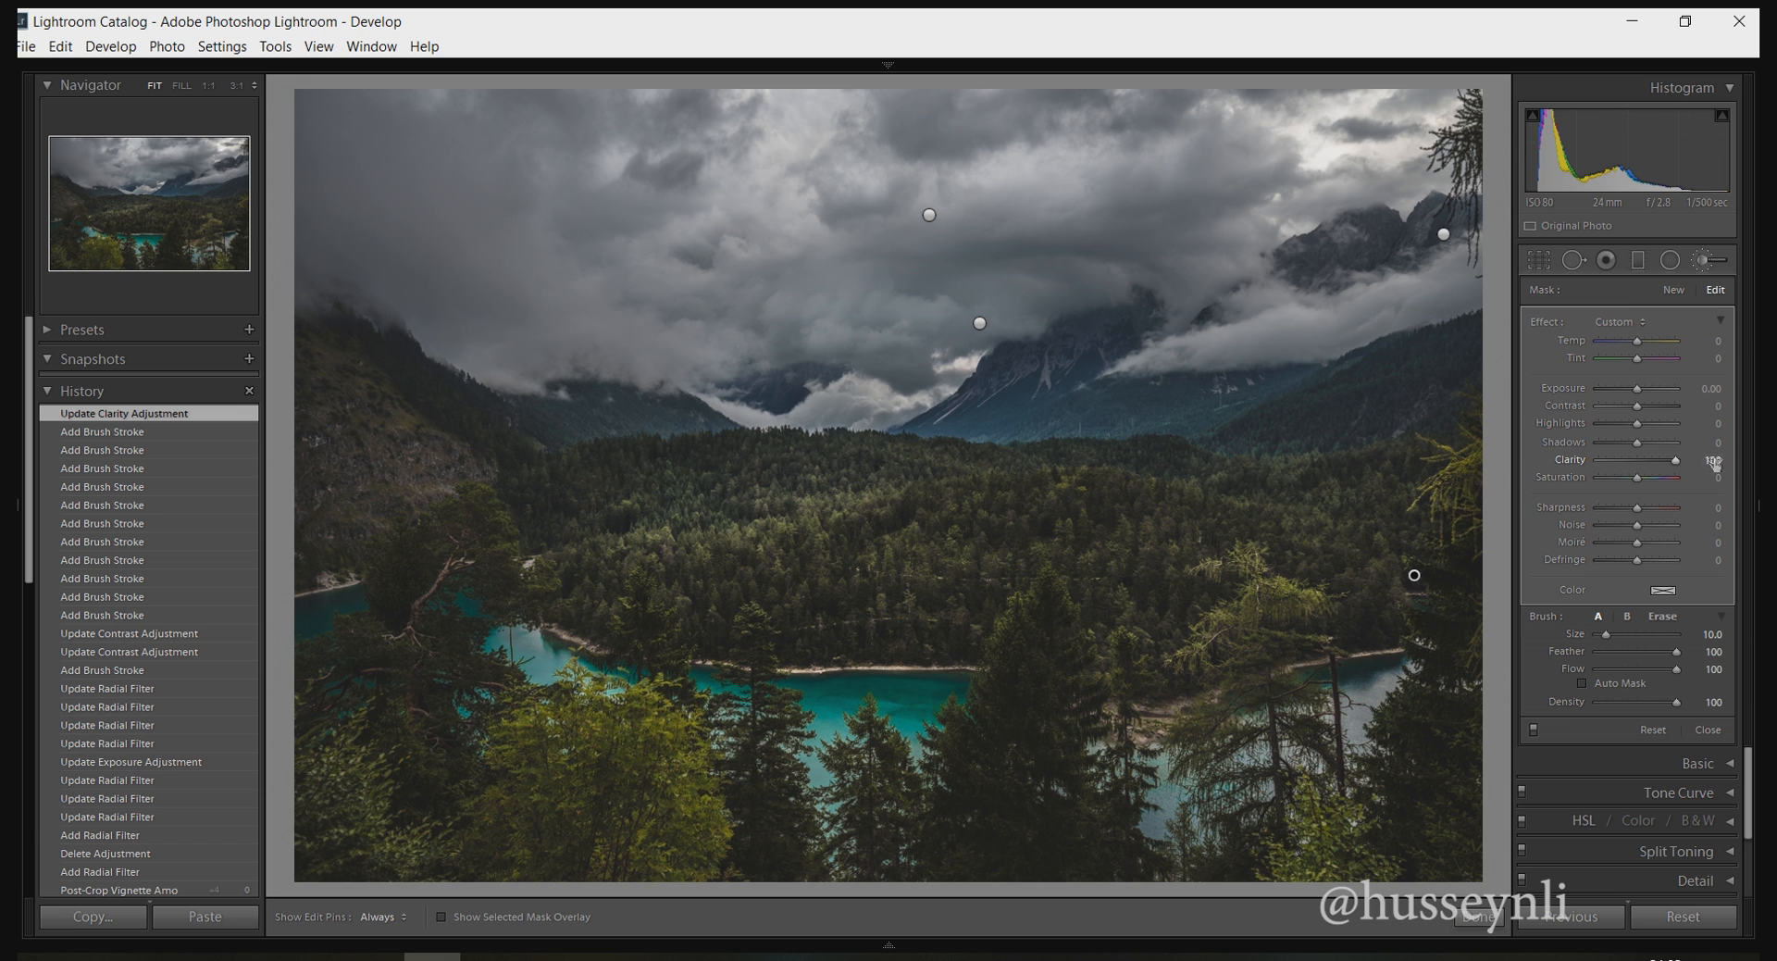
pyautogui.moveTo(1629, 460); pyautogui.dragTo(1598, 460)
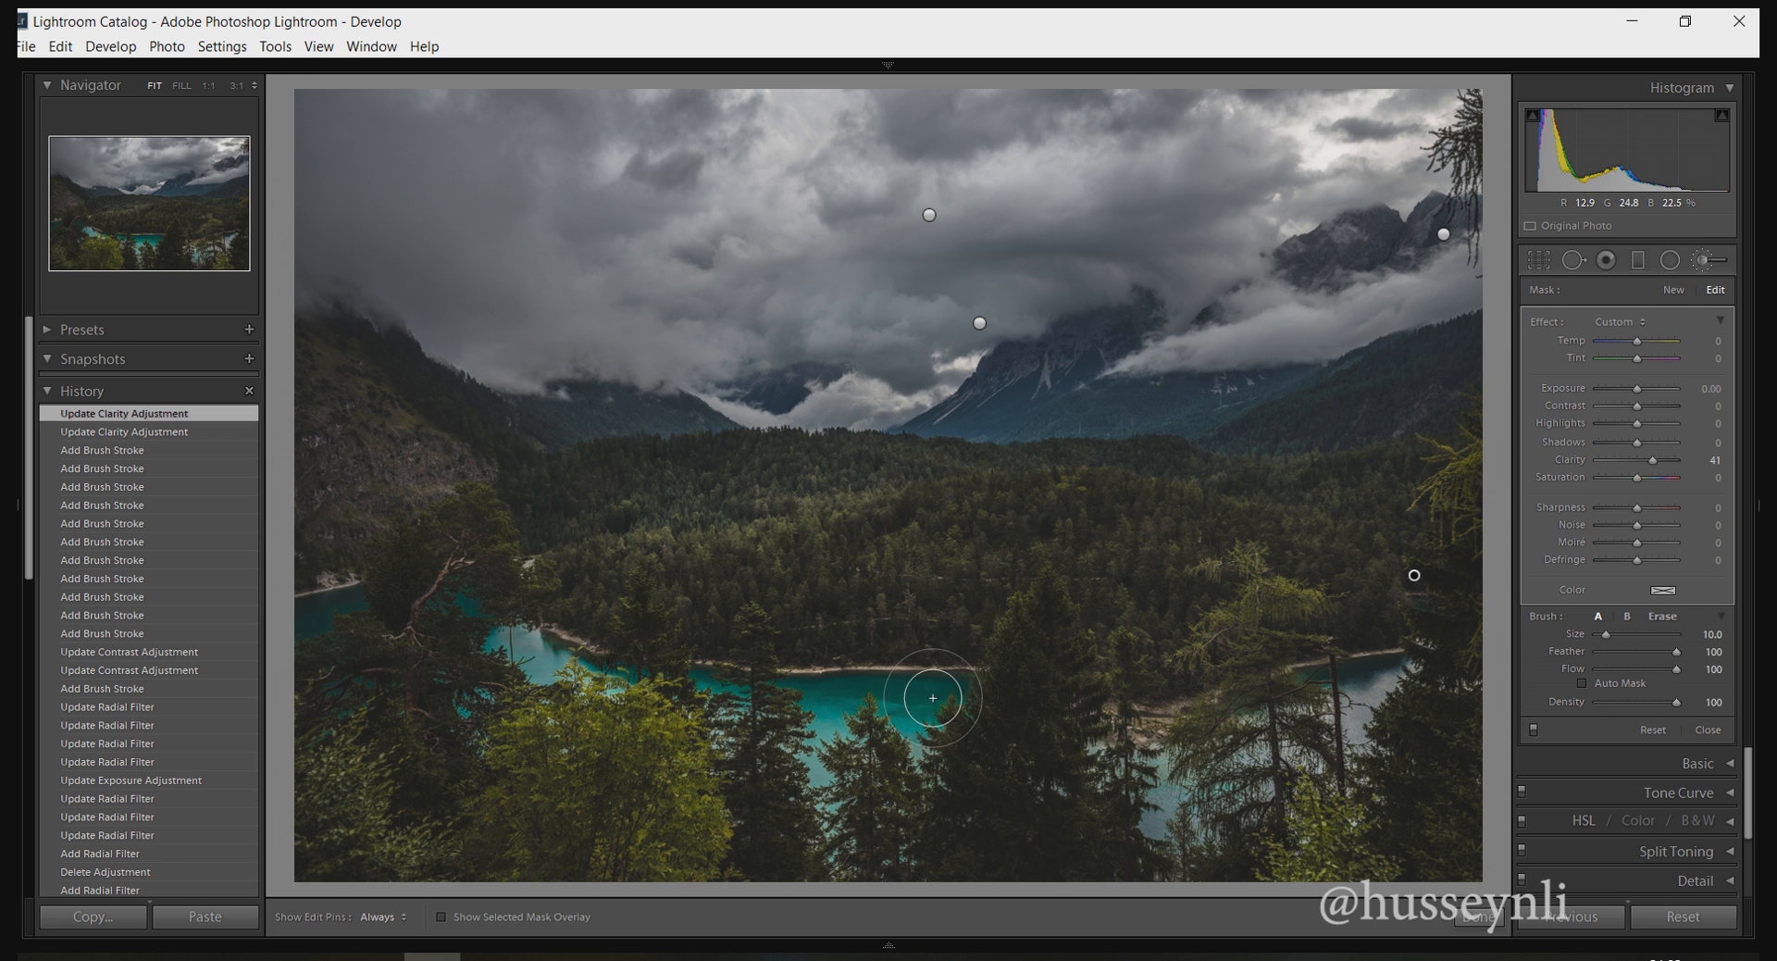
# Start a new brush adjustment with reset effects and Saturation at 26, and paint over the central part of the lake.
pyautogui.click(1669, 291)
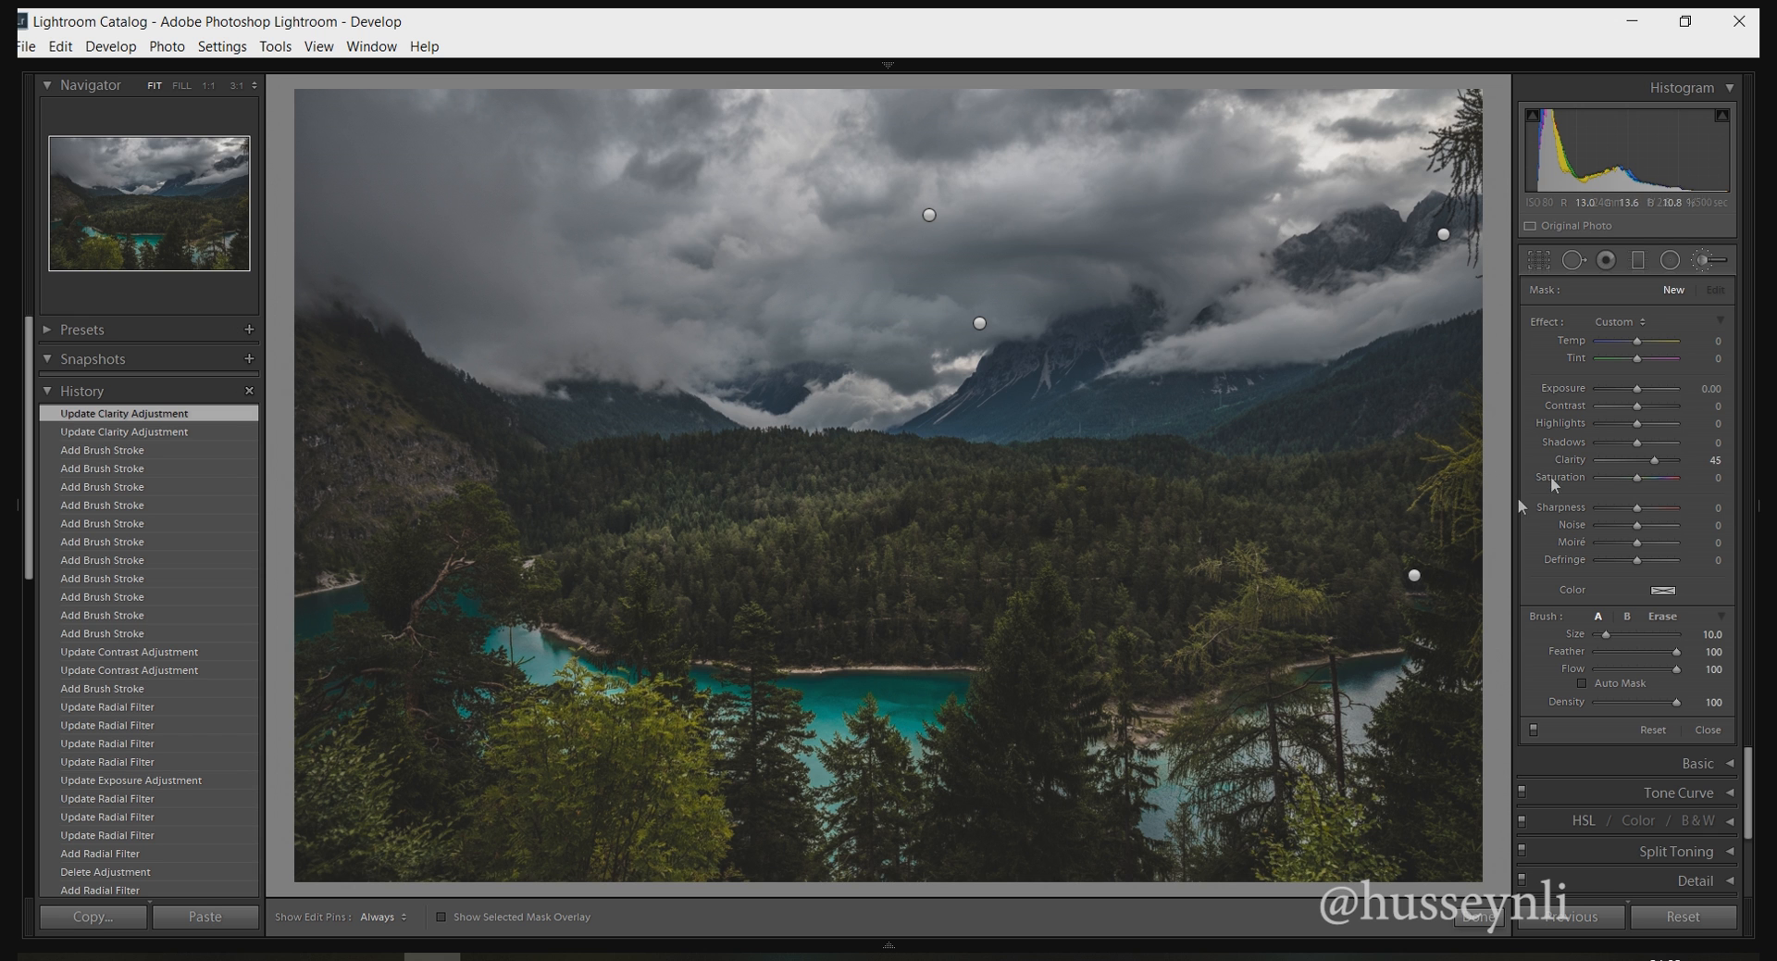
pyautogui.doubleClick(1542, 320)
pyautogui.press('h')
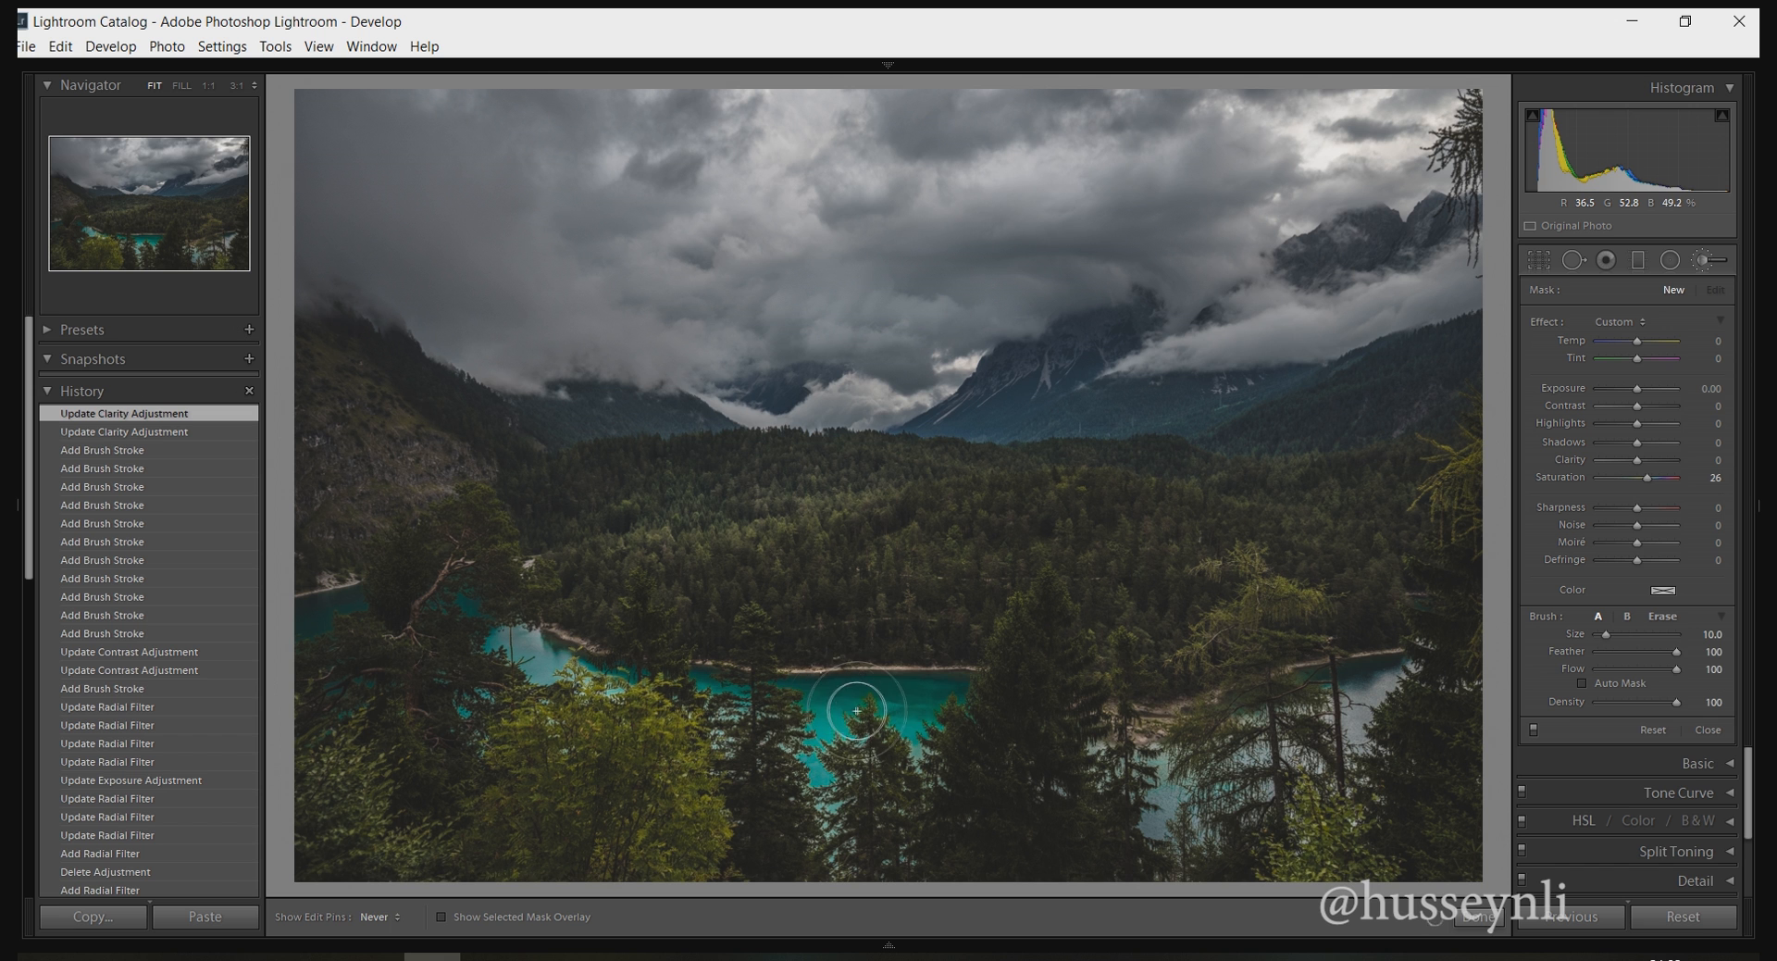
pyautogui.click(928, 696)
pyautogui.press('h')
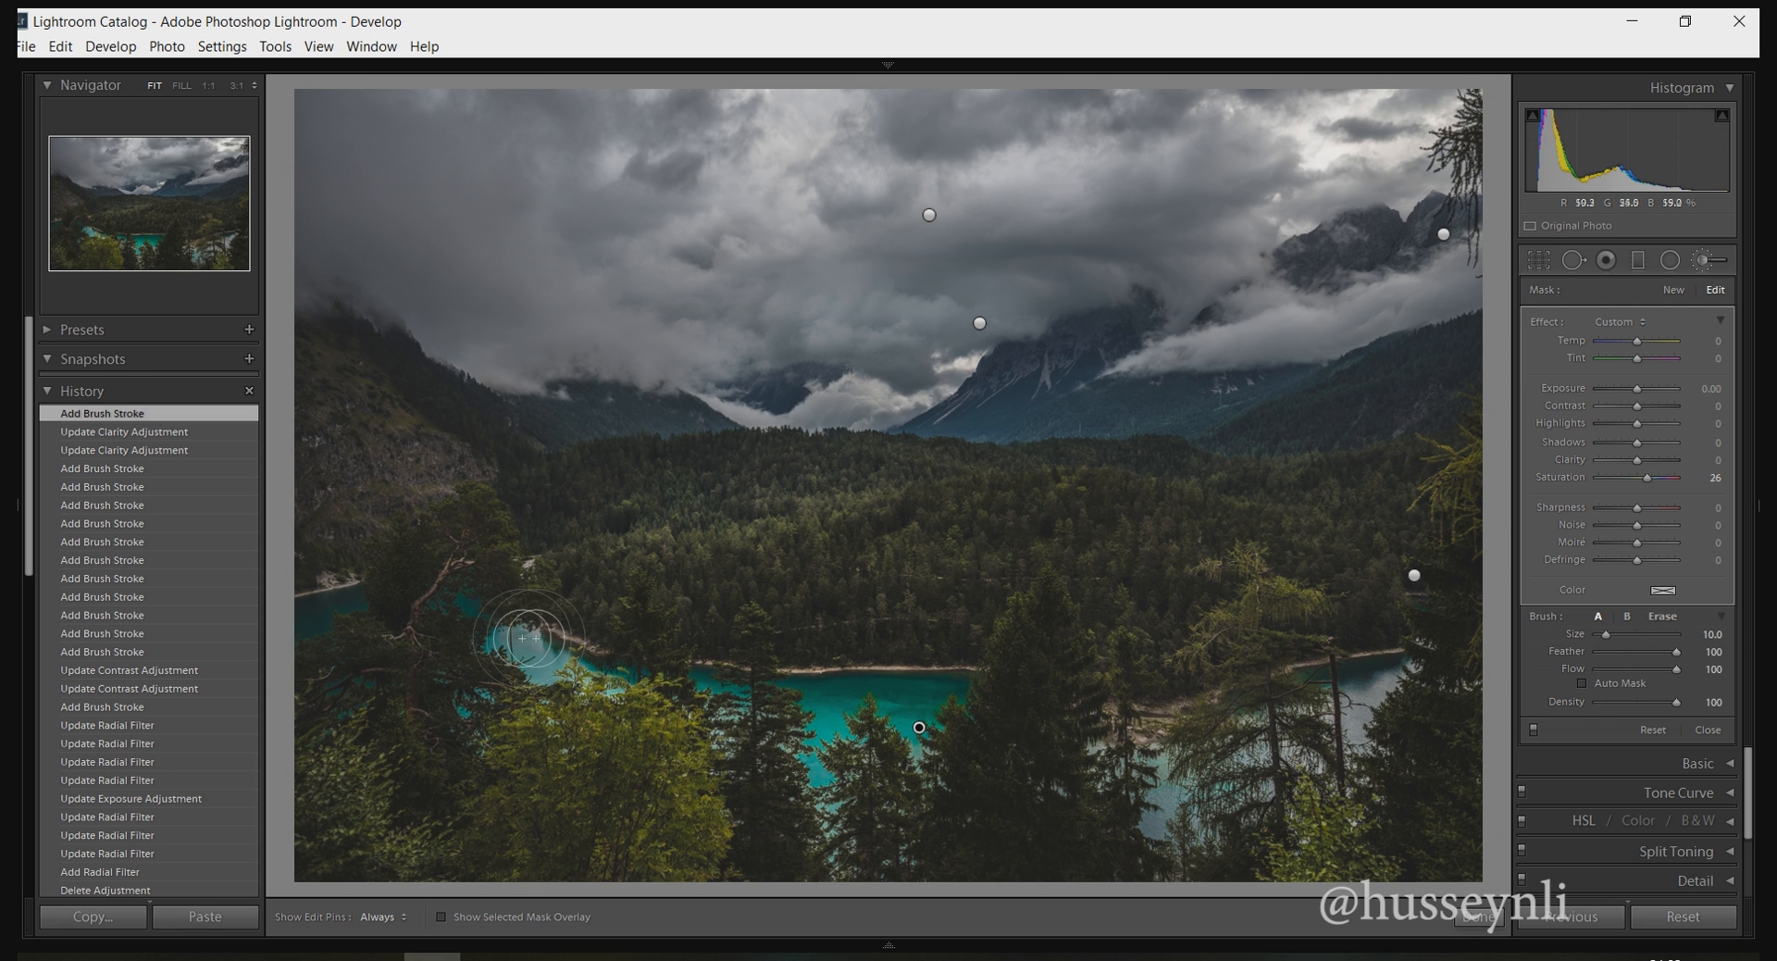
# Reduce the brush size to 8 and extend the saturation strokes along the lake's left arm, right arm and central shore.
pyautogui.scroll(-2, 511, 635)
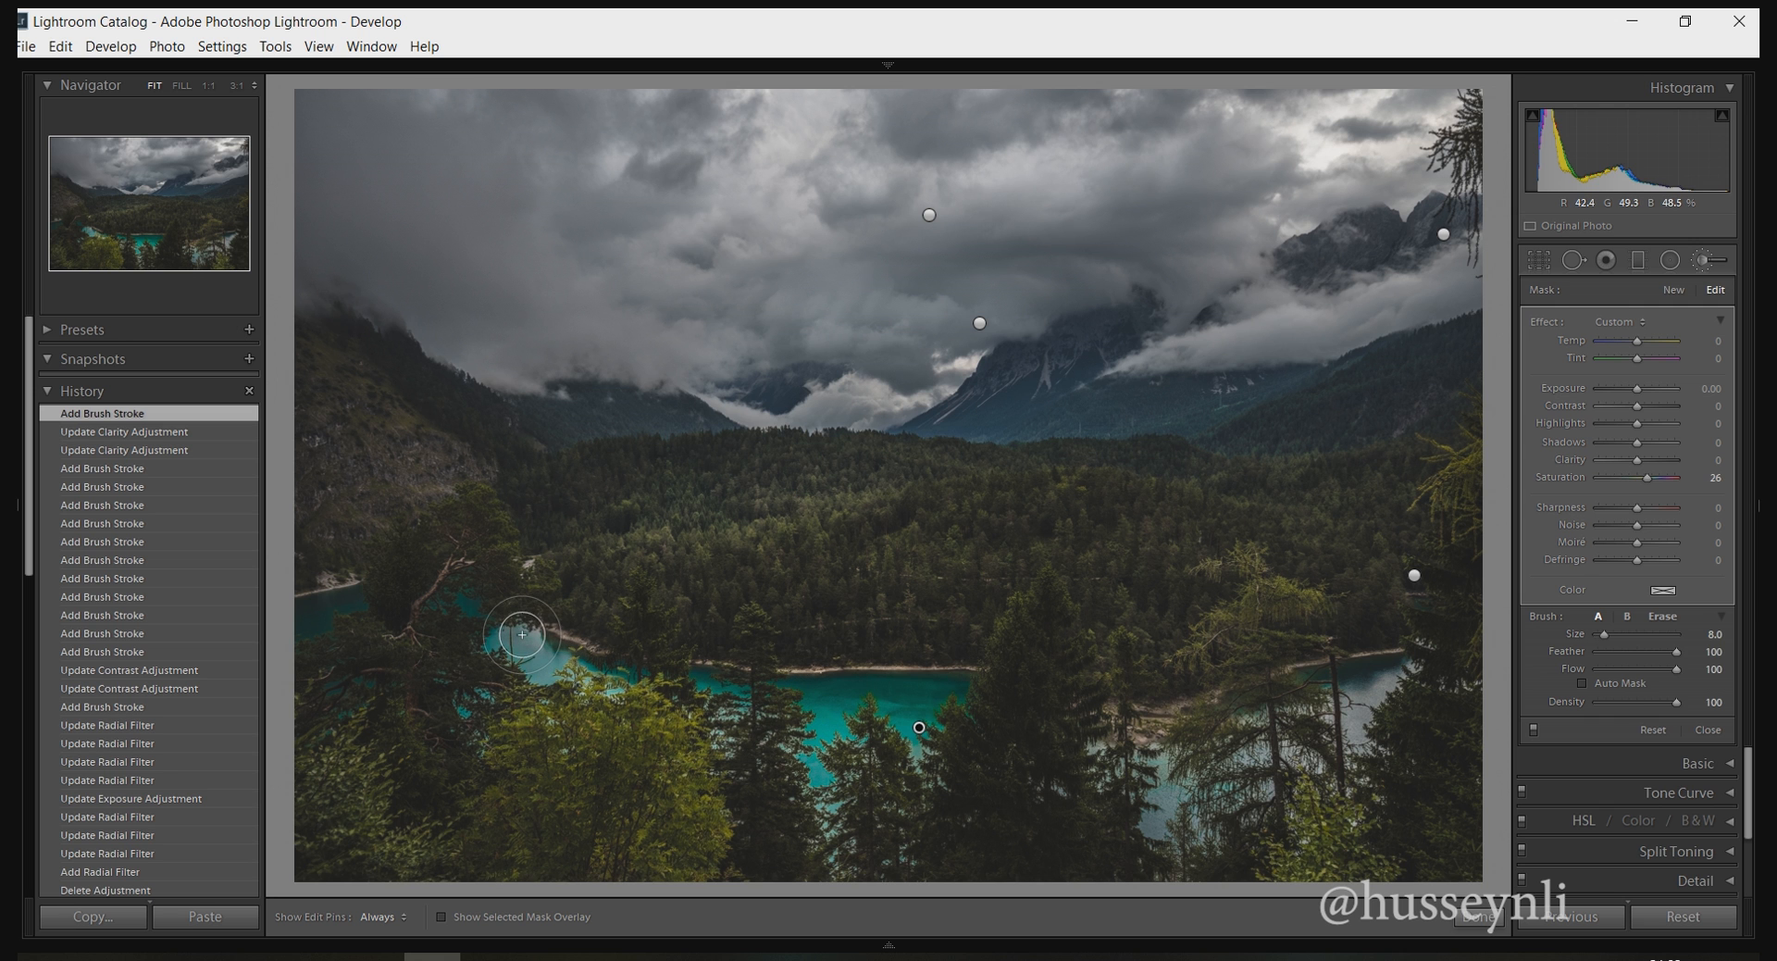
pyautogui.press('h')
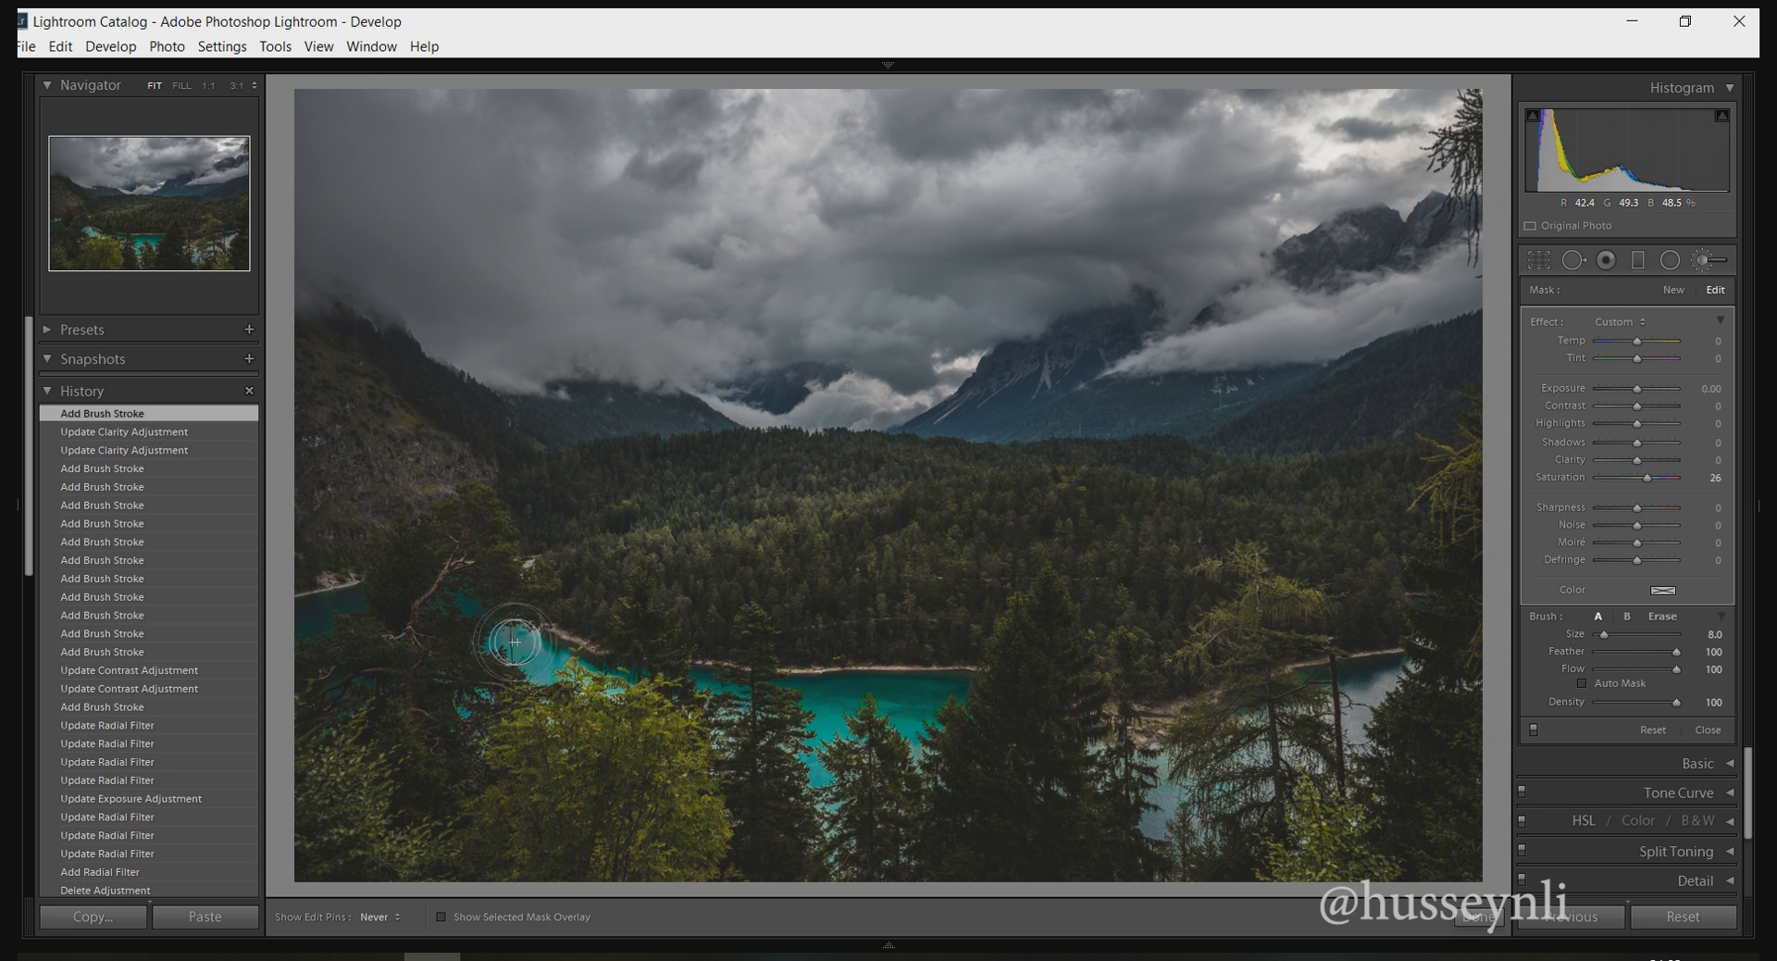
pyautogui.moveTo(532, 639)
pyautogui.mouseDown()
pyautogui.moveTo(568, 662)
pyautogui.moveTo(451, 628)
pyautogui.mouseUp()
pyautogui.moveTo(306, 618); pyautogui.dragTo(356, 601)
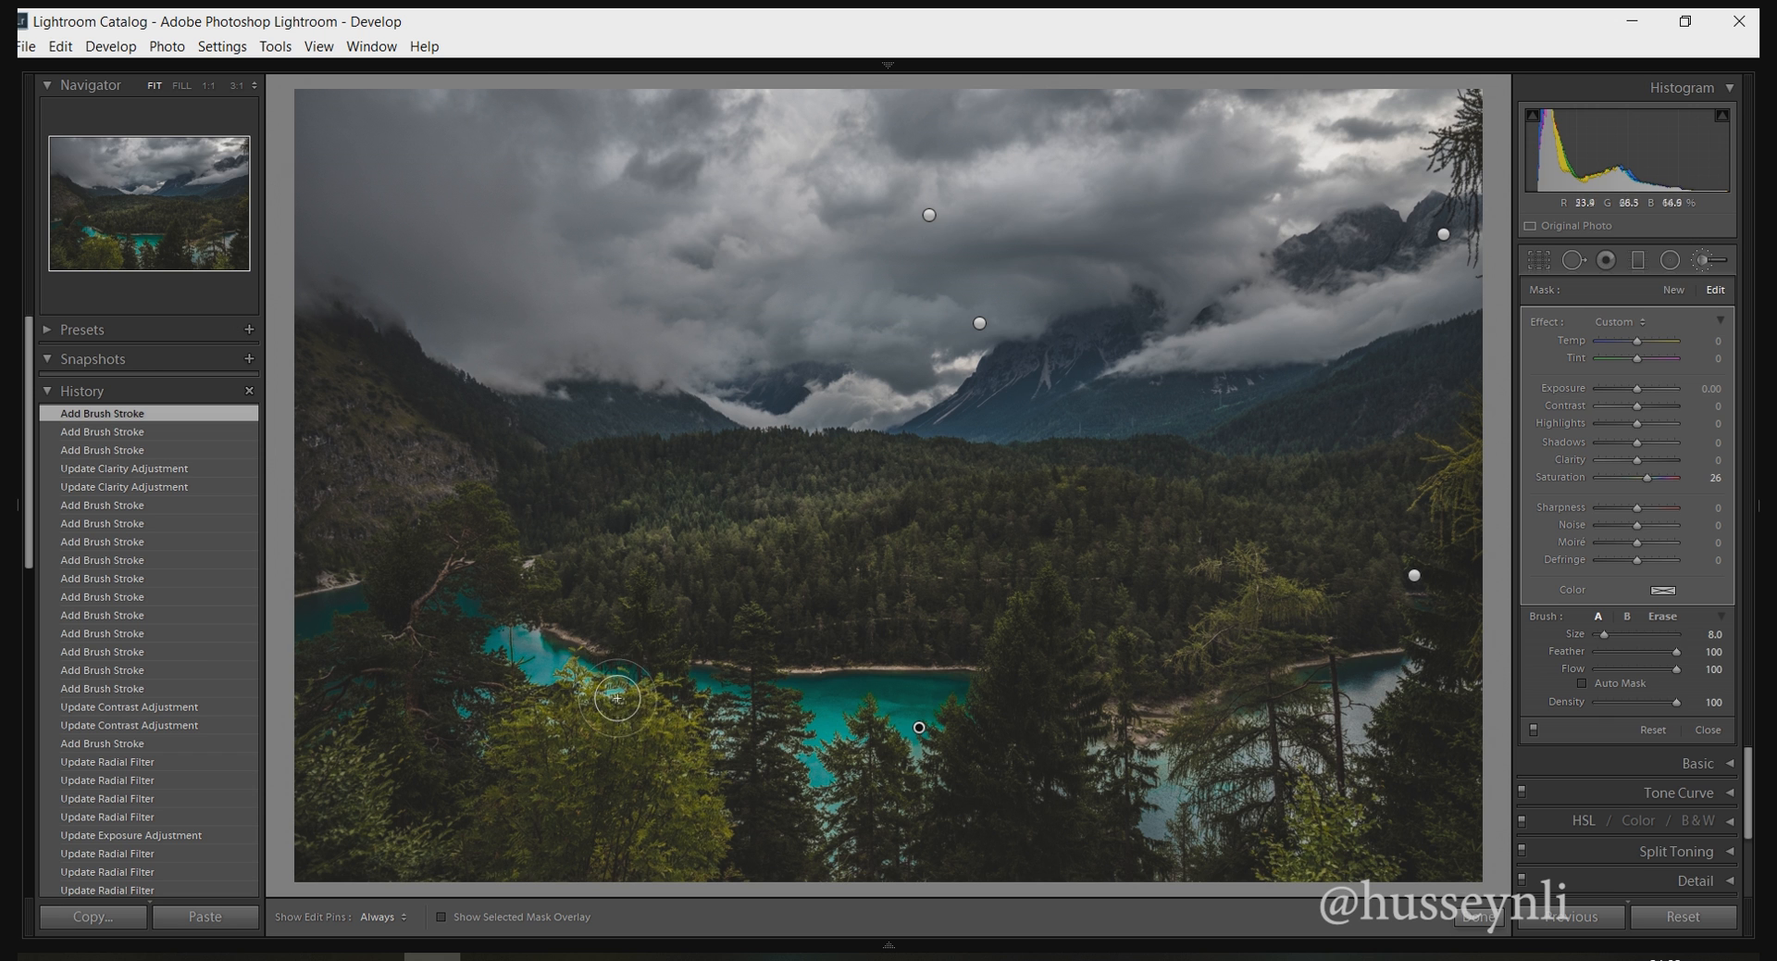
pyautogui.moveTo(1385, 676)
pyautogui.mouseDown()
pyautogui.moveTo(1350, 733)
pyautogui.moveTo(1368, 676)
pyautogui.moveTo(1336, 711)
pyautogui.mouseUp()
pyautogui.moveTo(1164, 785); pyautogui.dragTo(1156, 817)
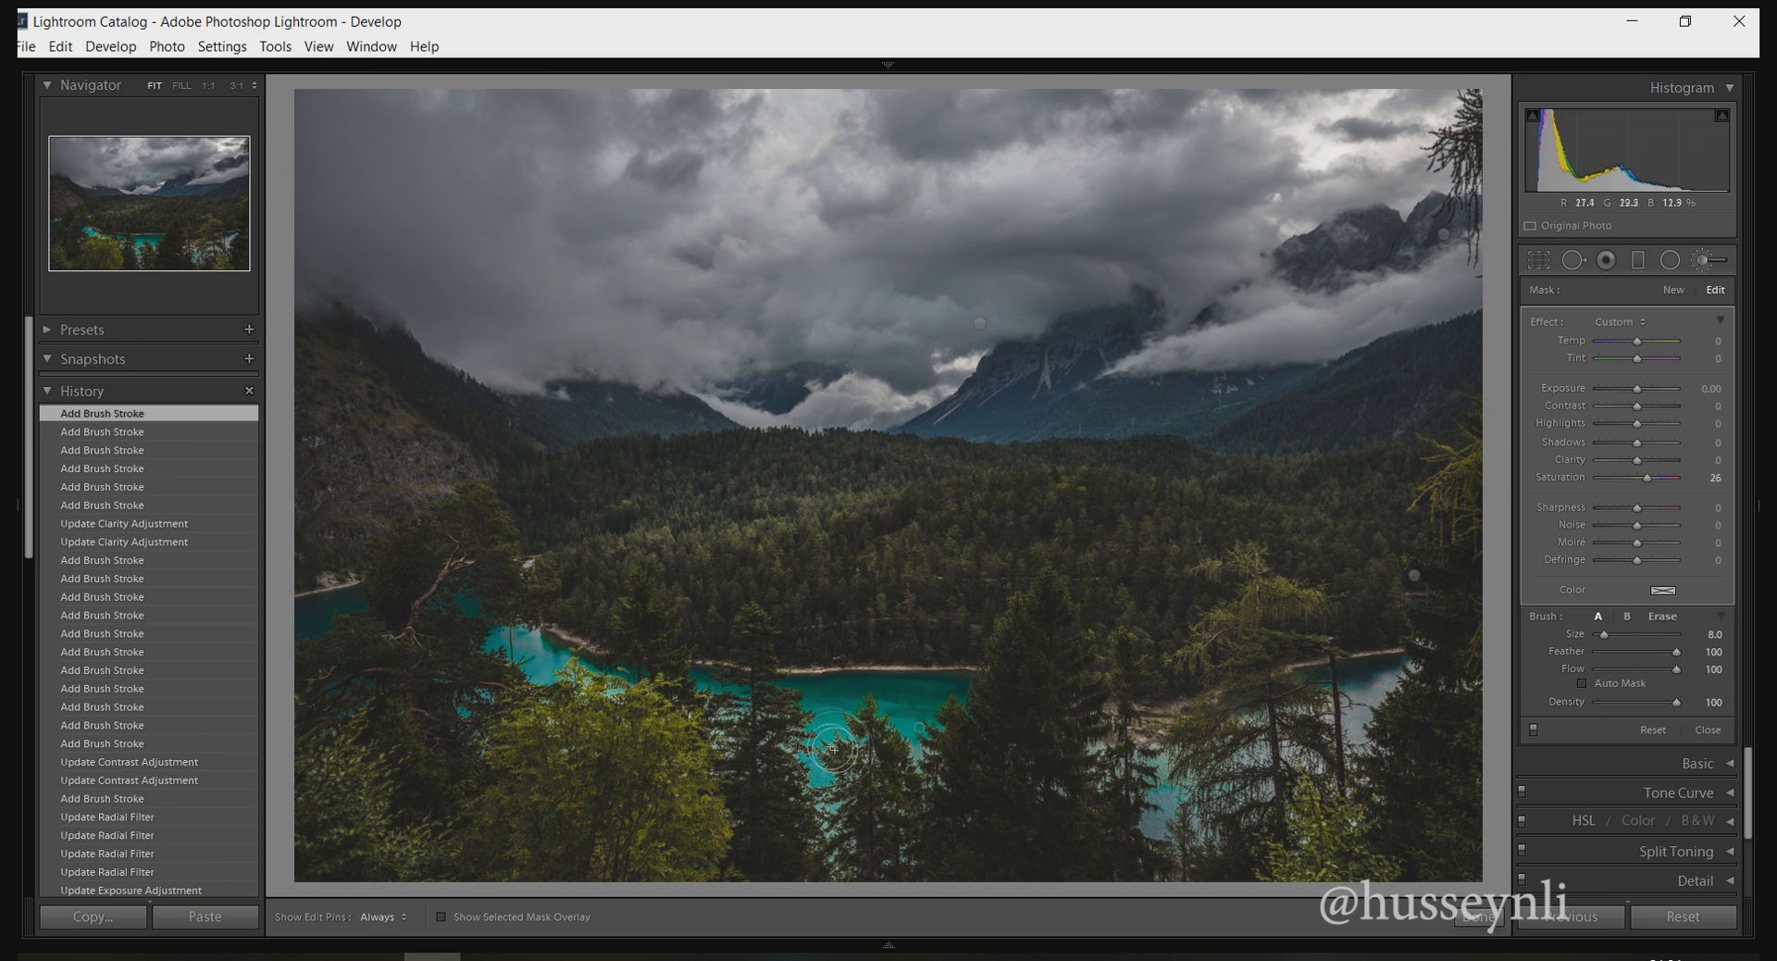
pyautogui.moveTo(947, 692); pyautogui.dragTo(949, 680)
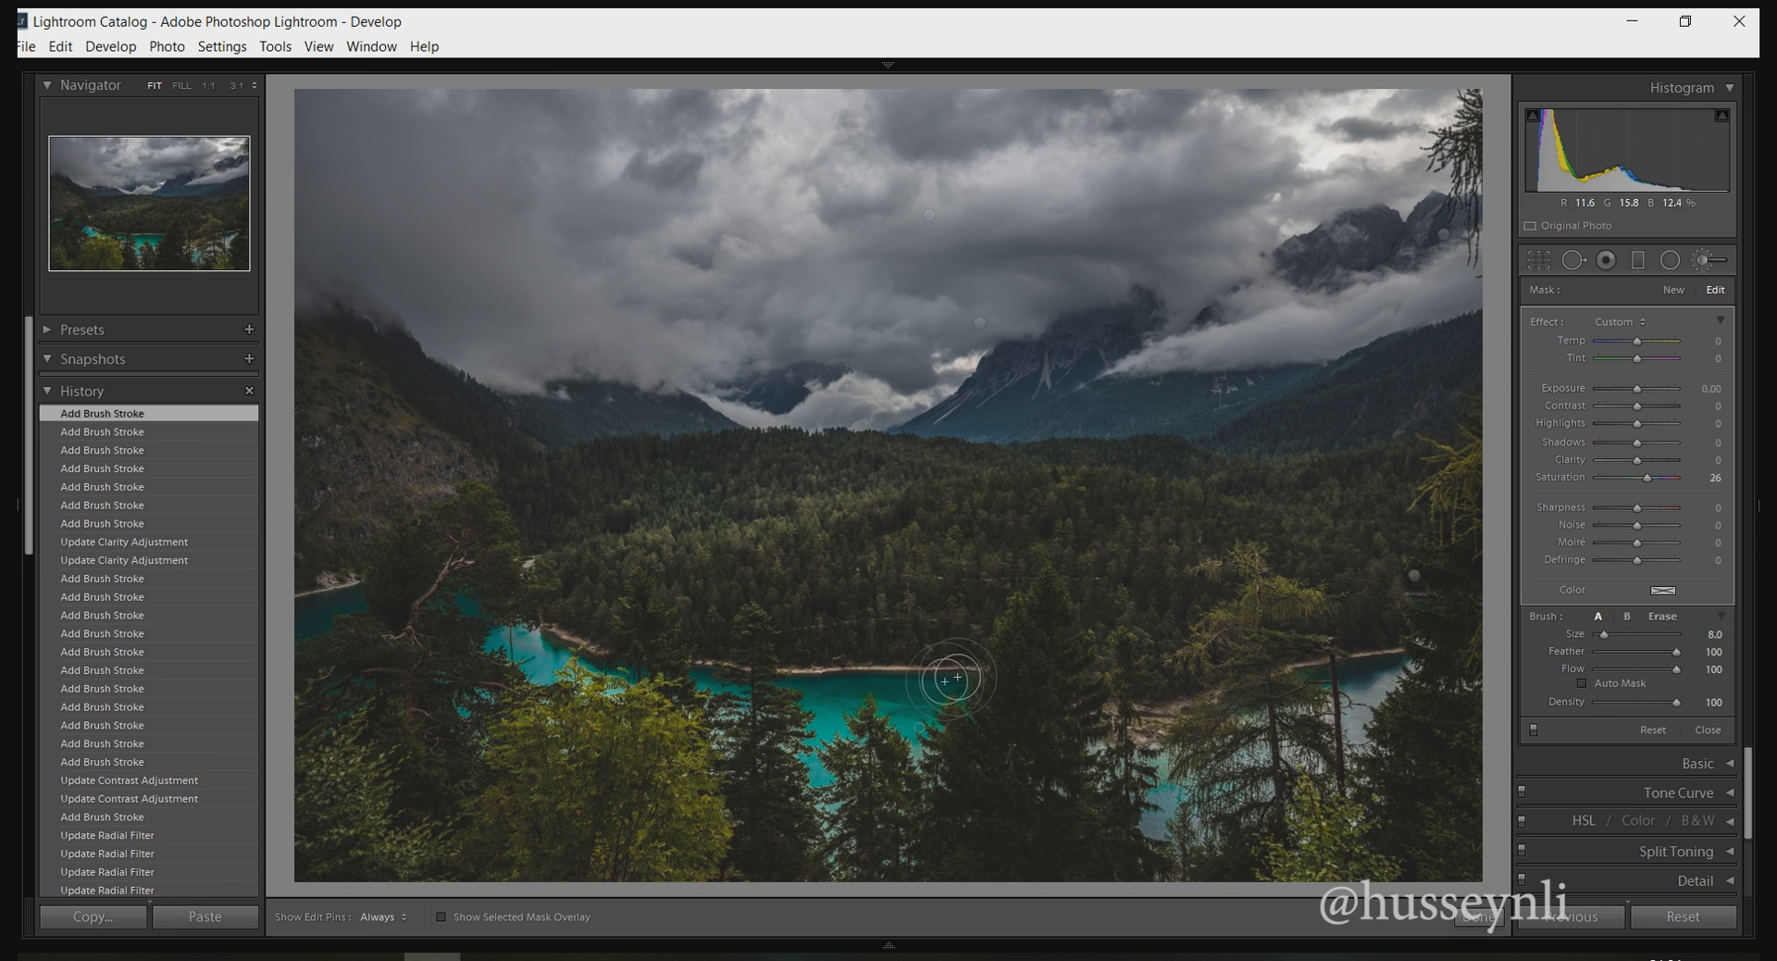
# Paint one more saturation stroke over the central part of the lake and finish the brush adjustment.
pyautogui.moveTo(819, 685)
pyautogui.mouseDown()
pyautogui.moveTo(797, 685)
pyautogui.moveTo(849, 722)
pyautogui.mouseUp()
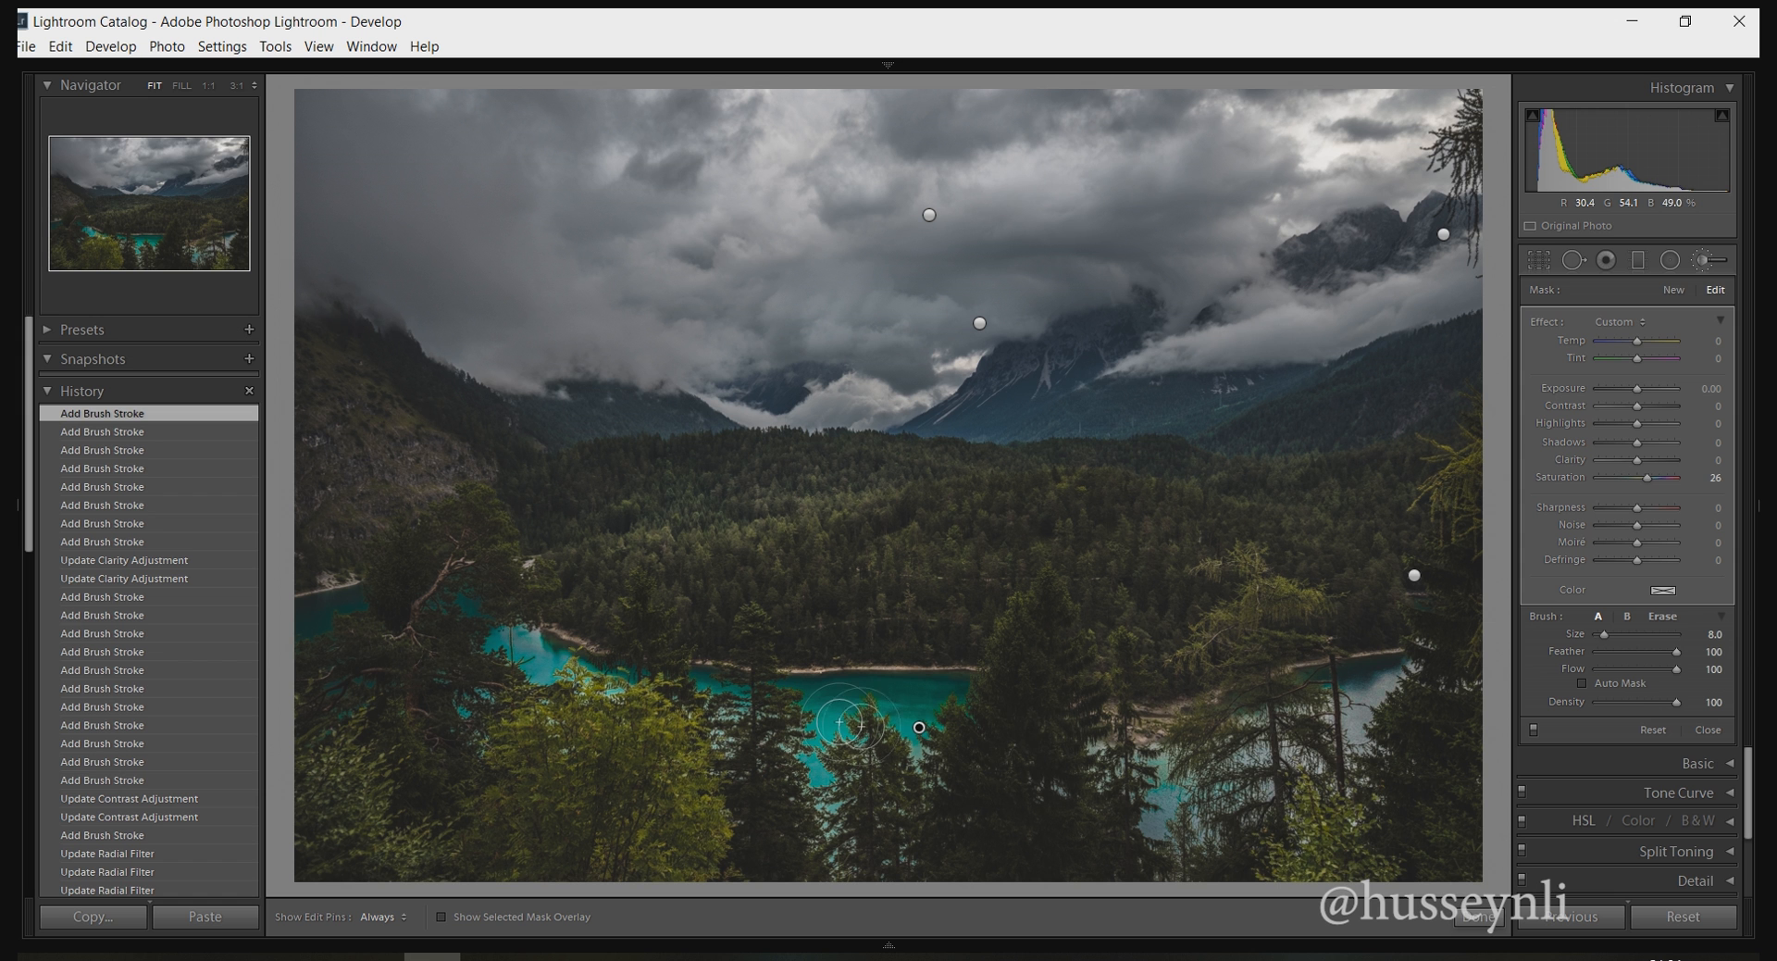
pyautogui.click(1478, 916)
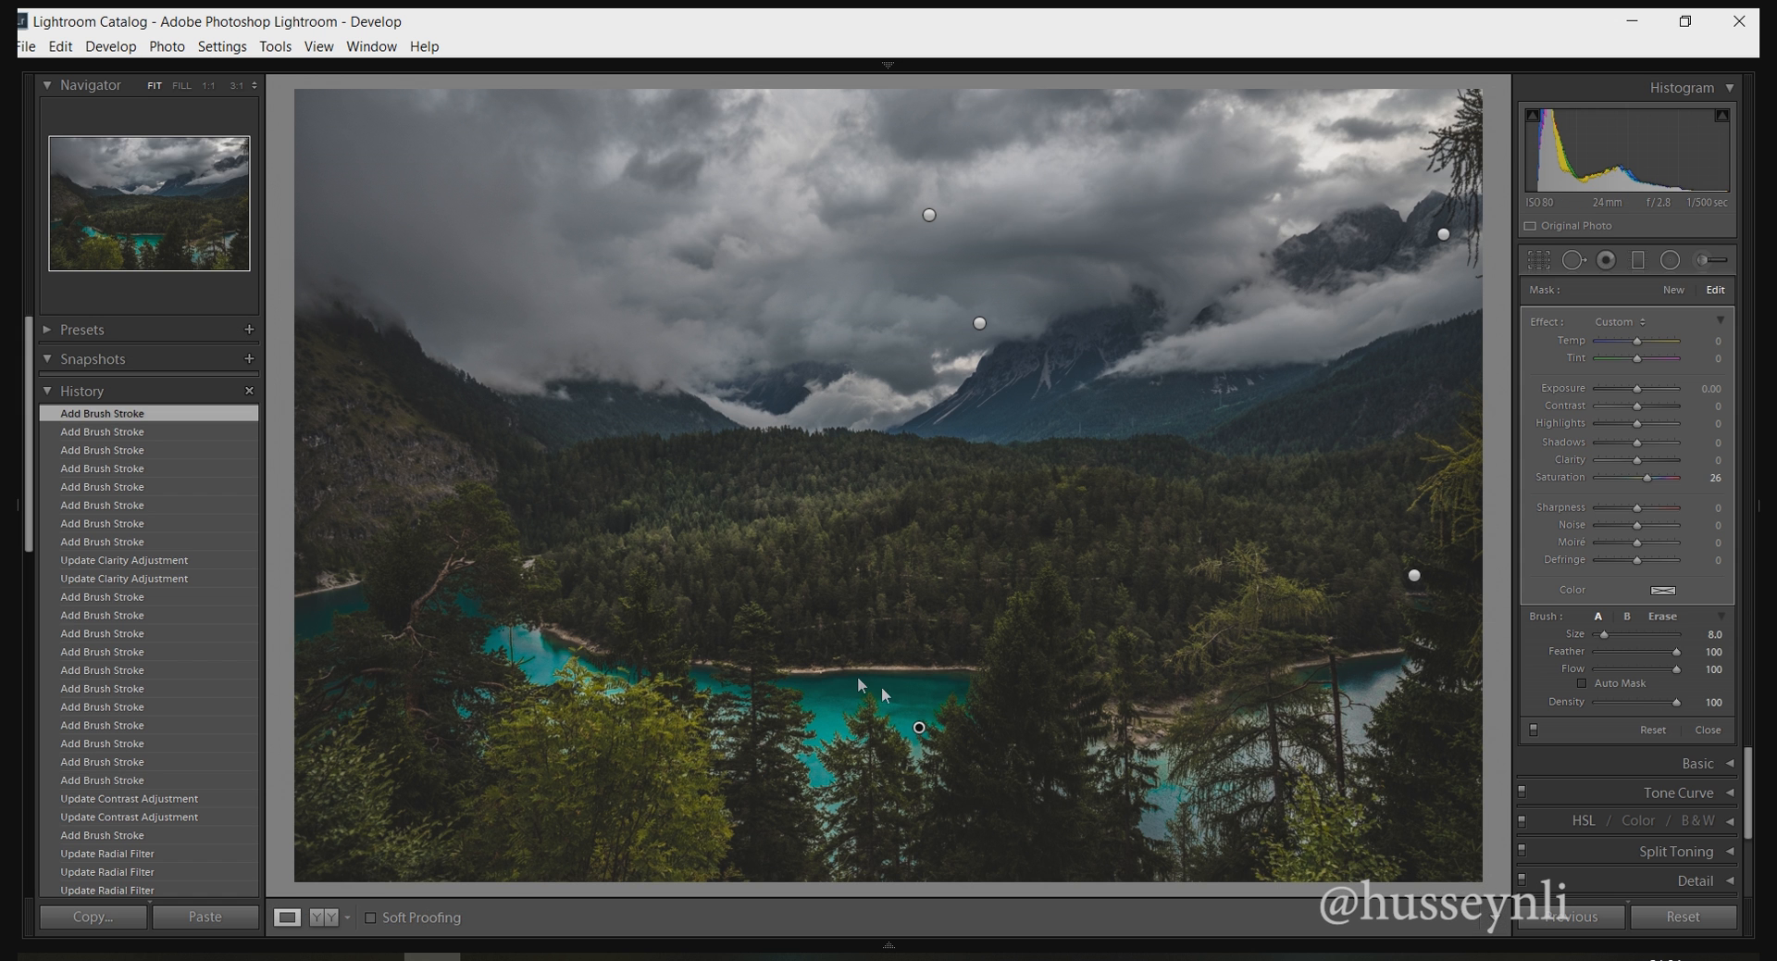
# Try Luminance noise reduction at 83 on the whole photo while viewing the lake at 1:1.
pyautogui.click(825, 678)
pyautogui.moveTo(842, 757); pyautogui.dragTo(831, 542)
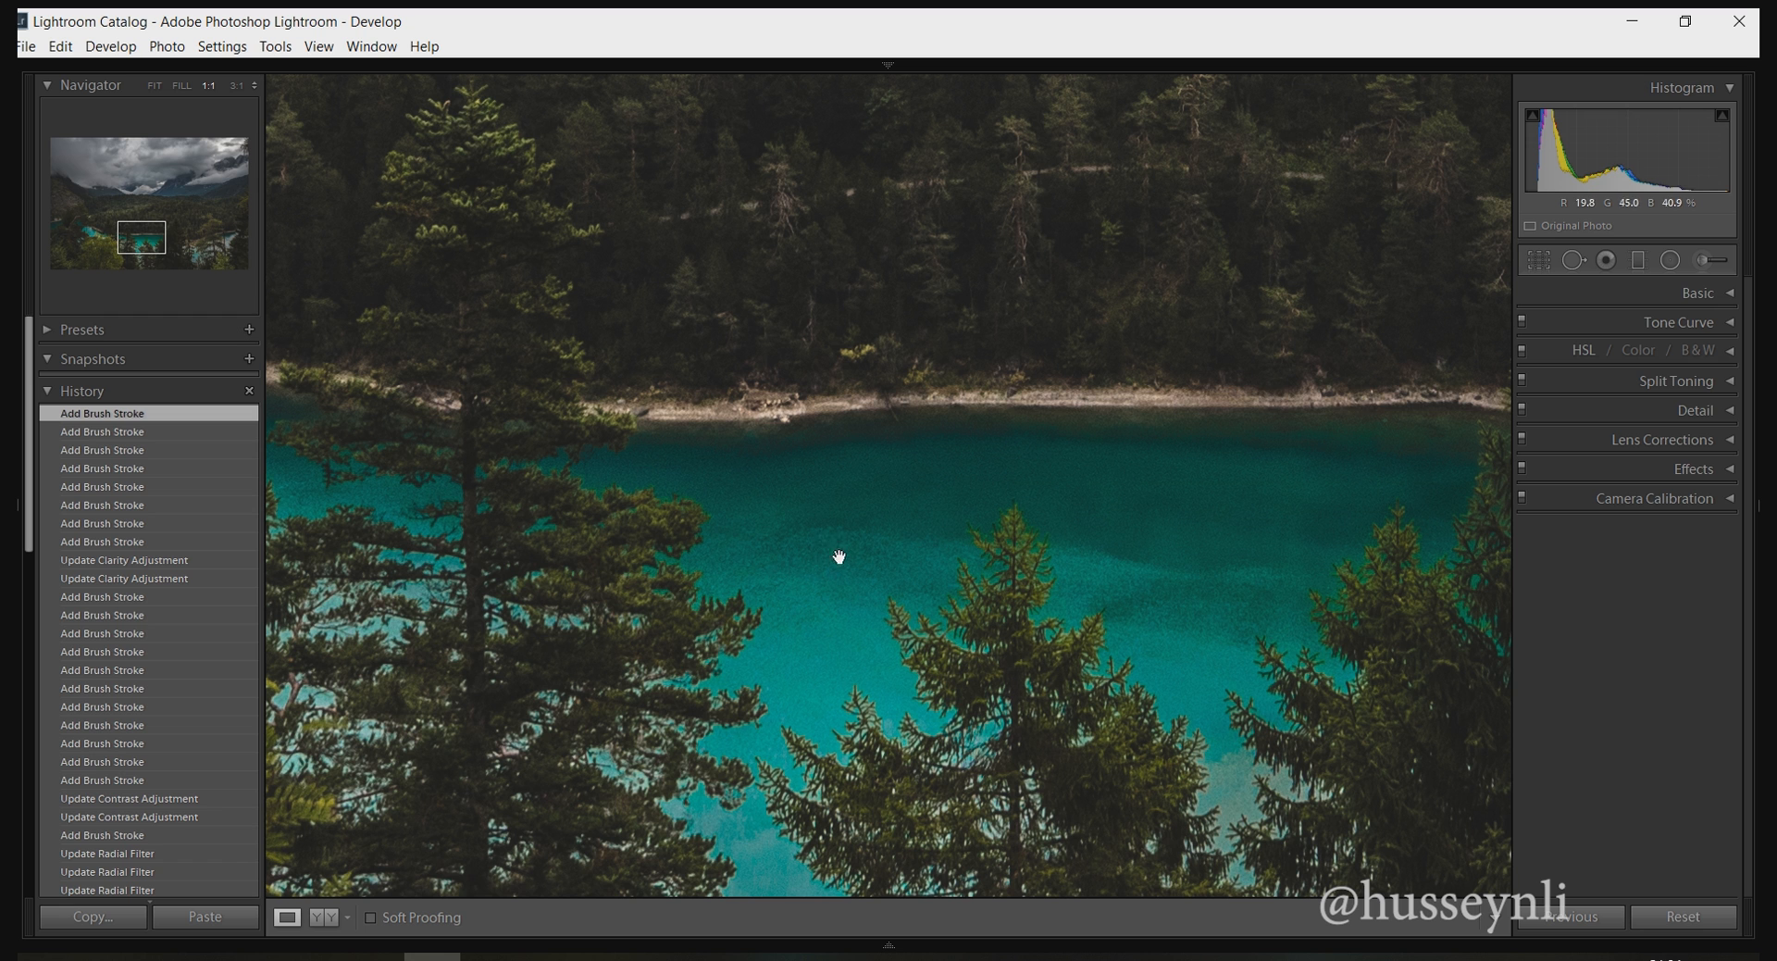
pyautogui.moveTo(1286, 608); pyautogui.dragTo(1226, 615)
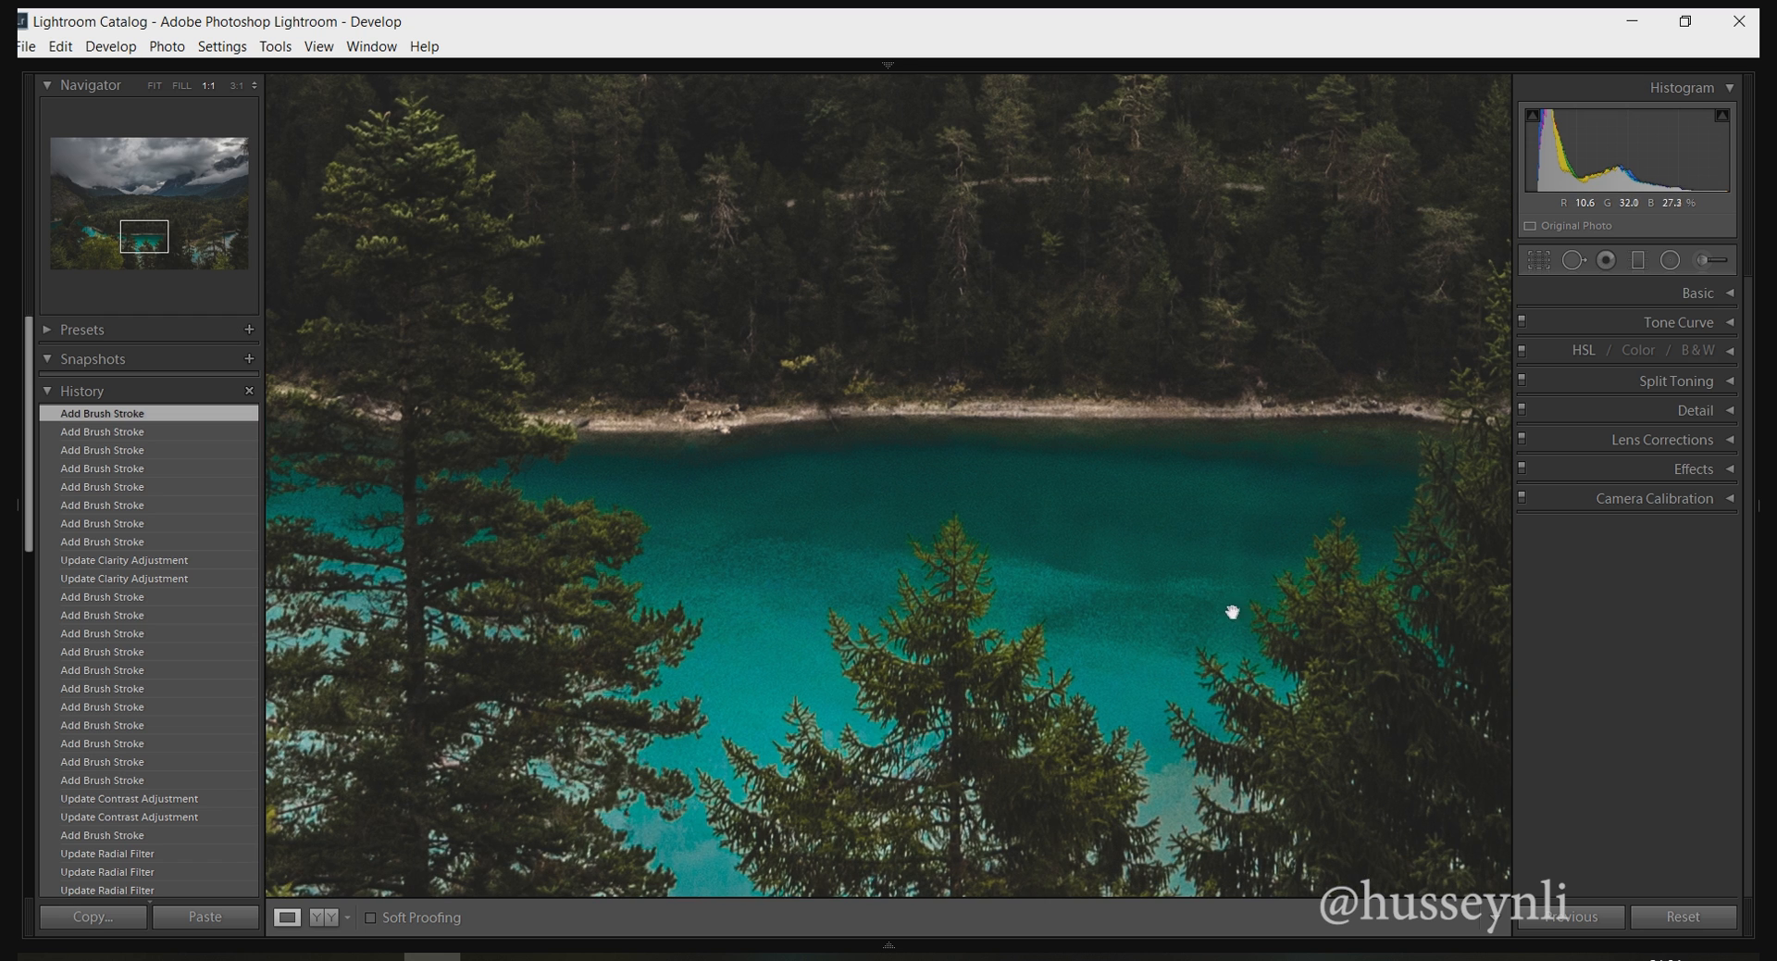
pyautogui.click(1712, 411)
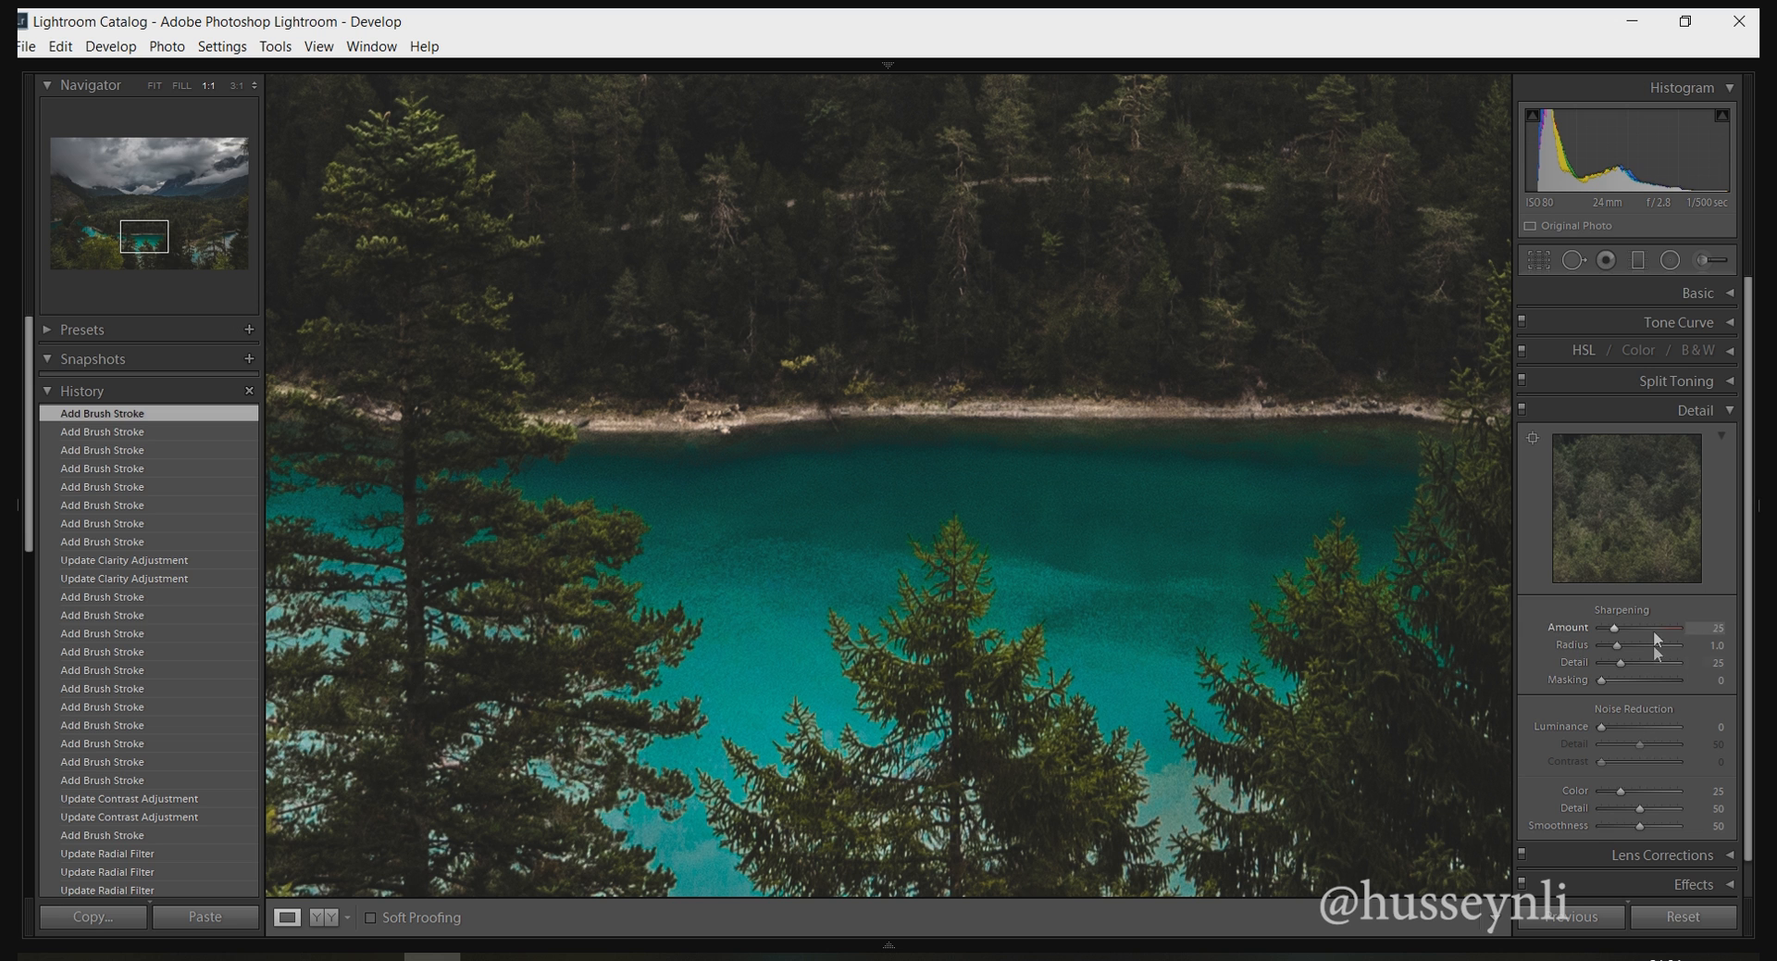
pyautogui.click(1666, 727)
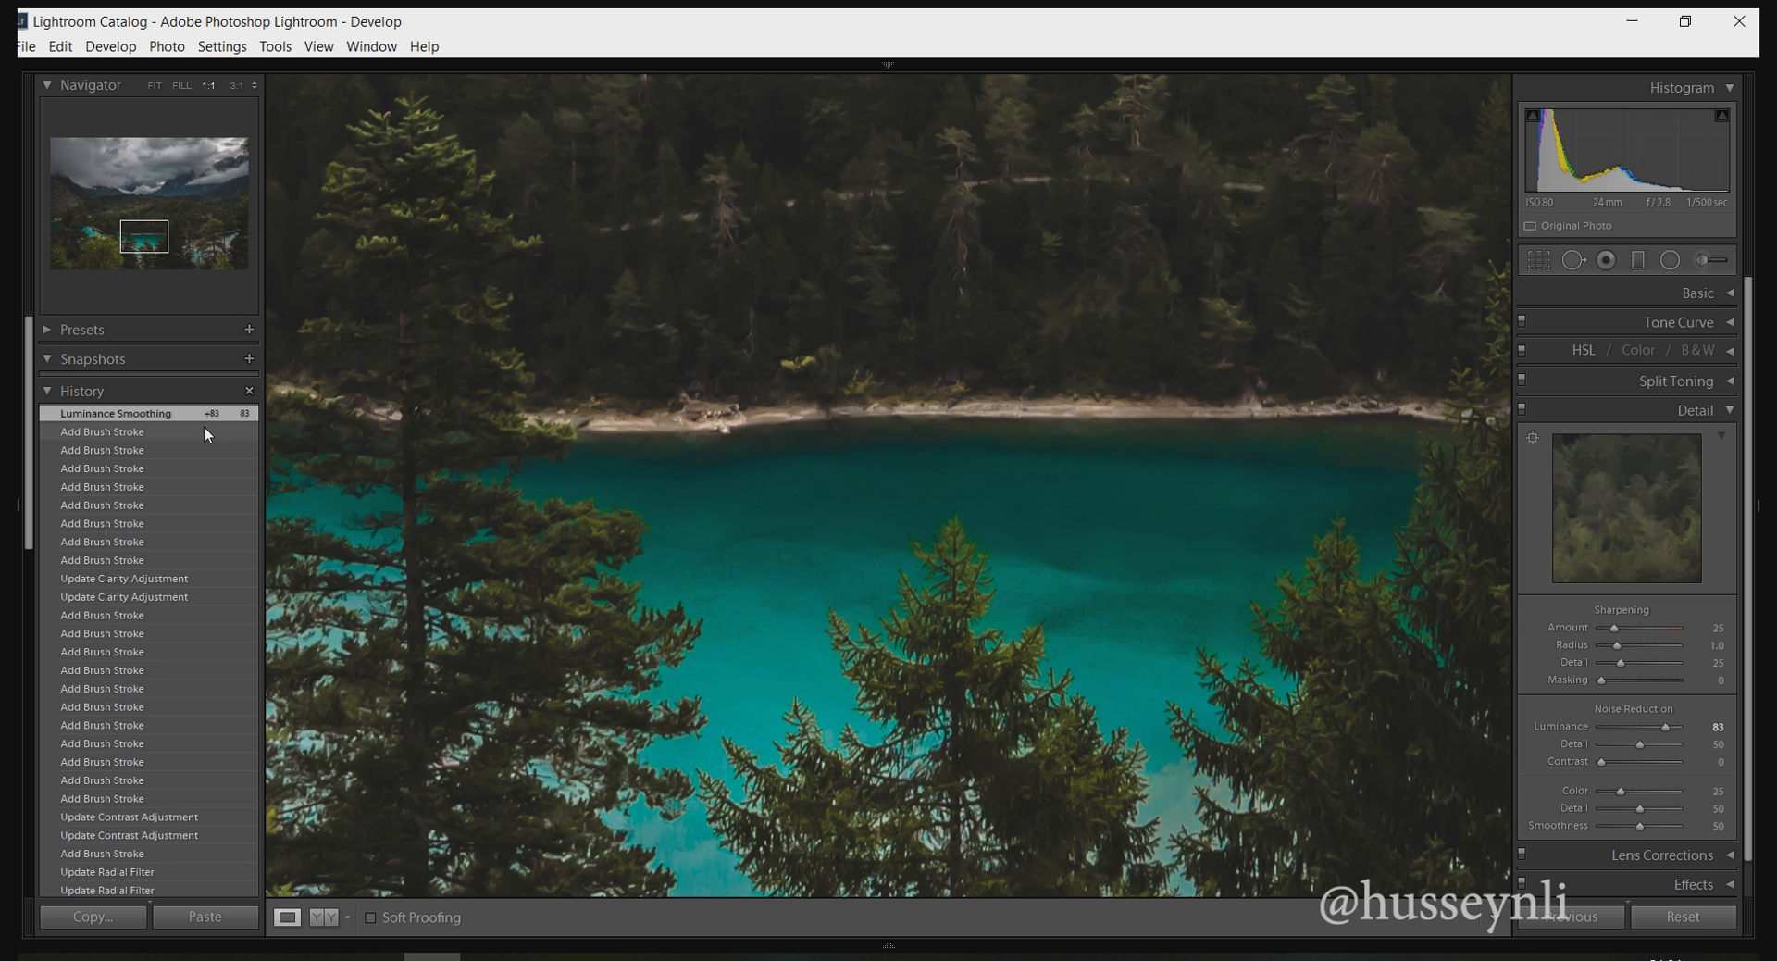
# Compare the full photo with and without luminance smoothing in the history, and return to the last brush stroke.
pyautogui.click(670, 411)
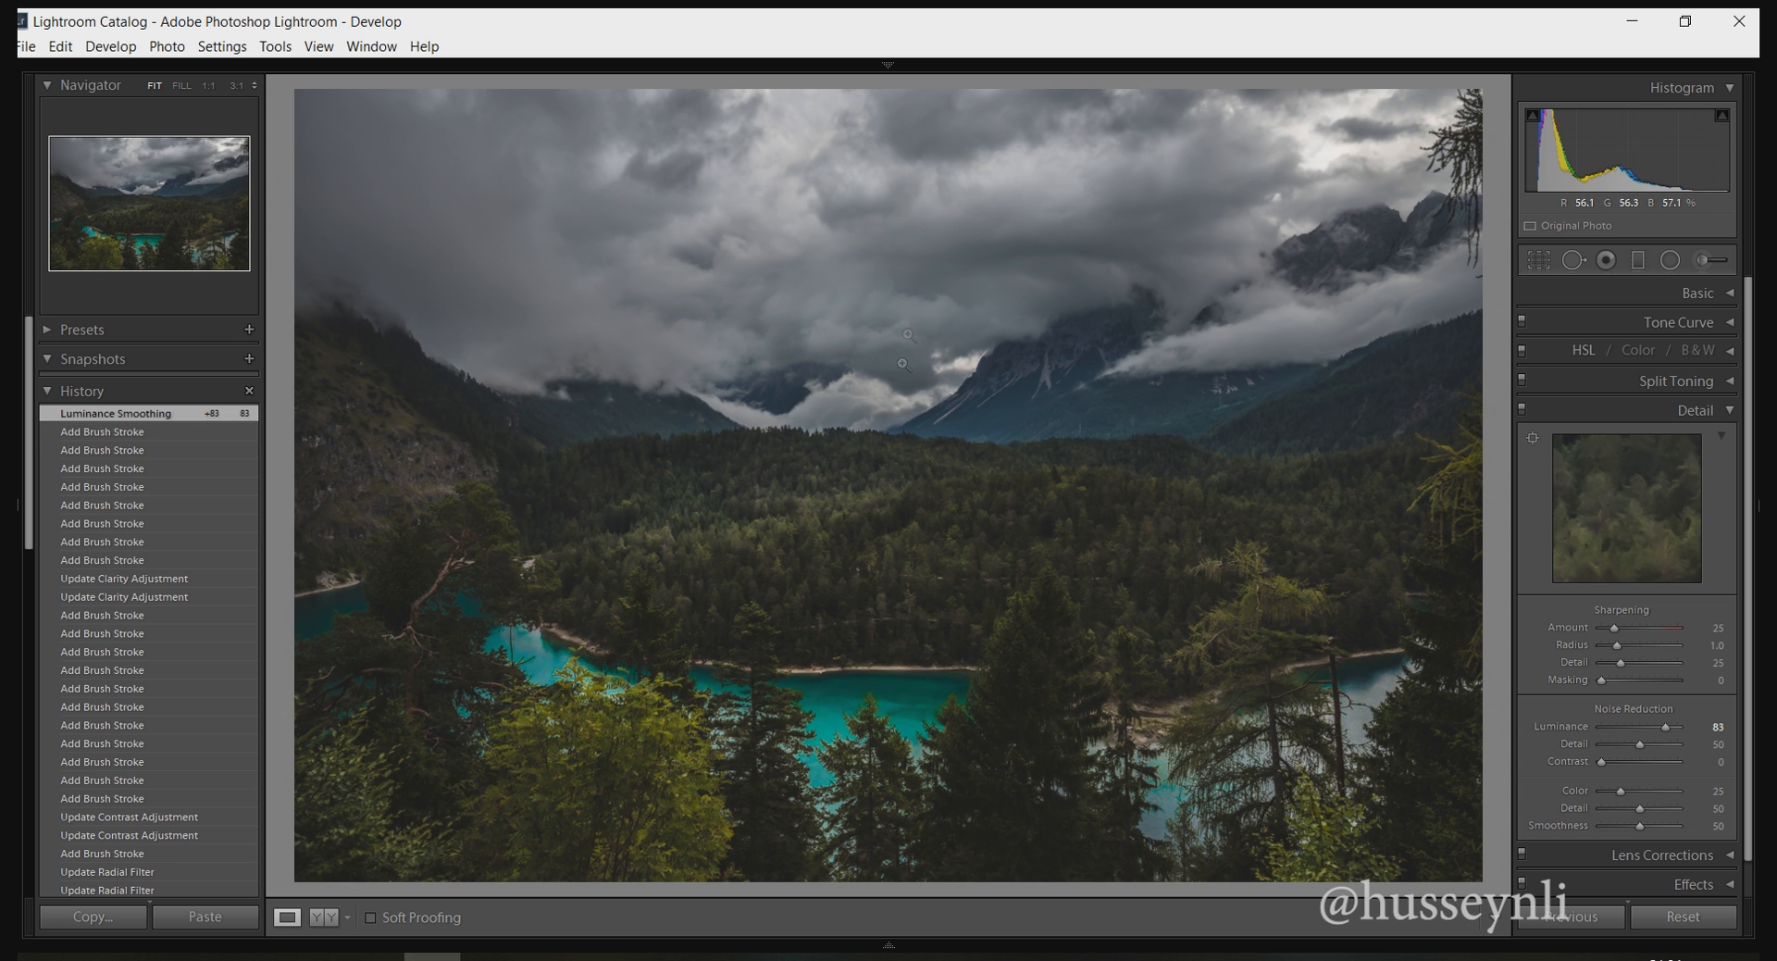
pyautogui.click(87, 433)
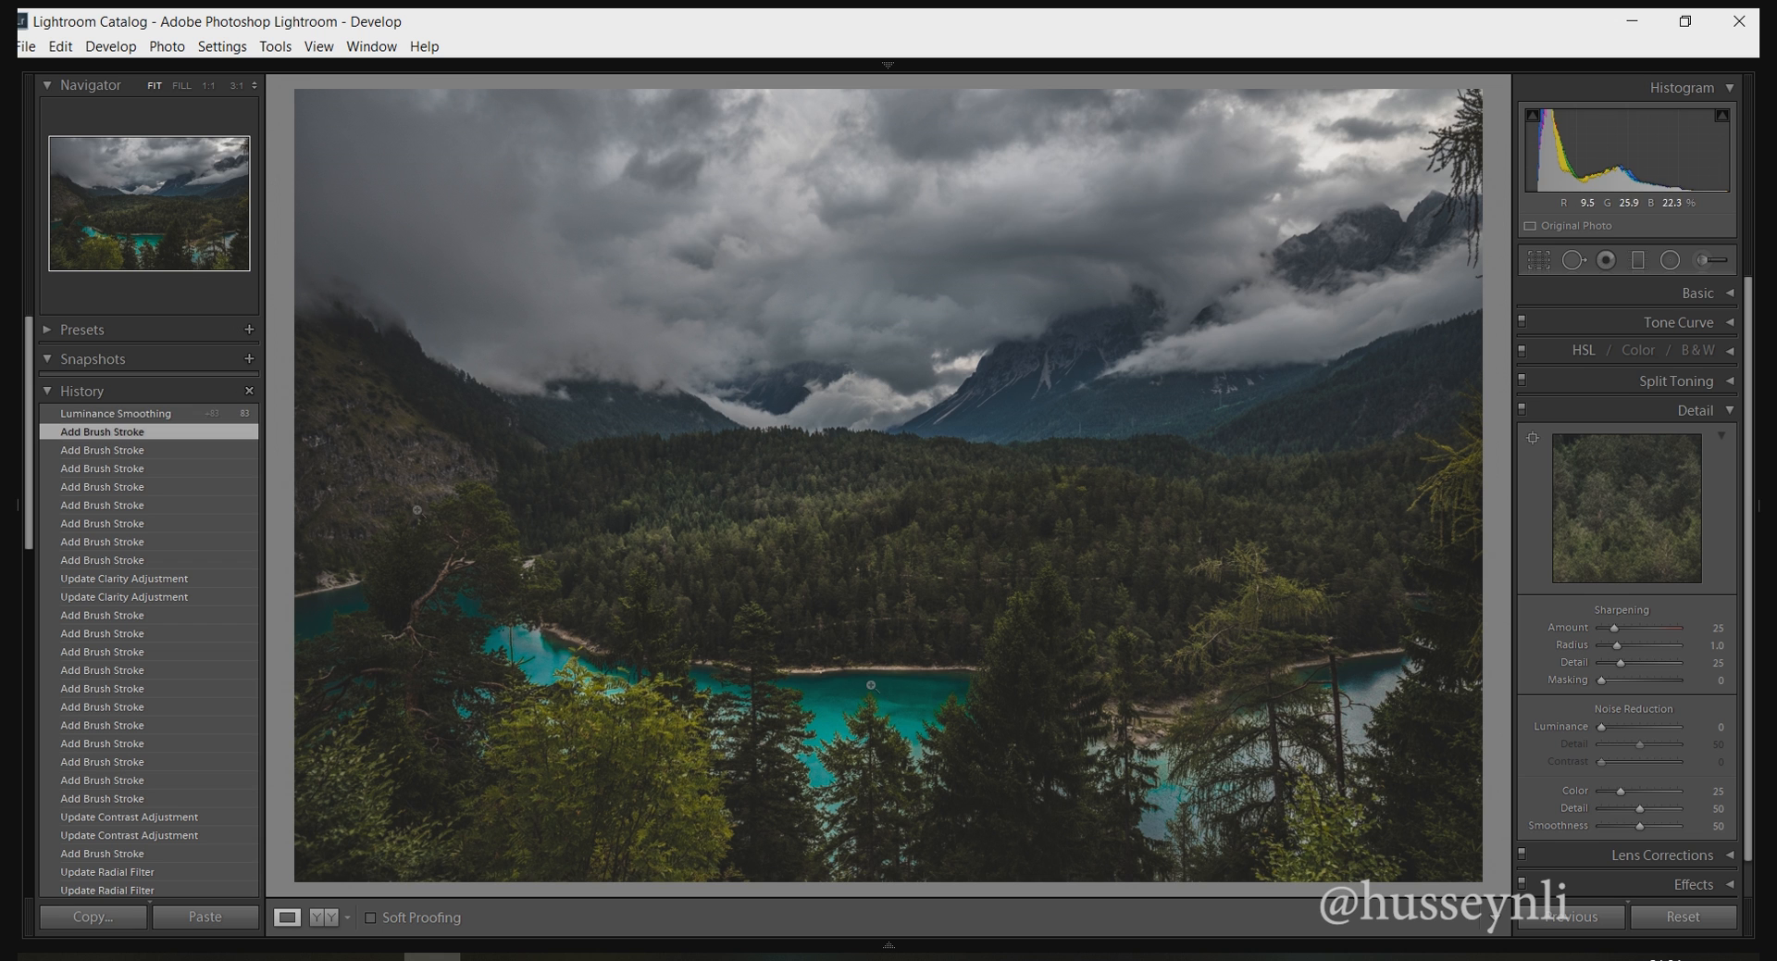
pyautogui.click(158, 414)
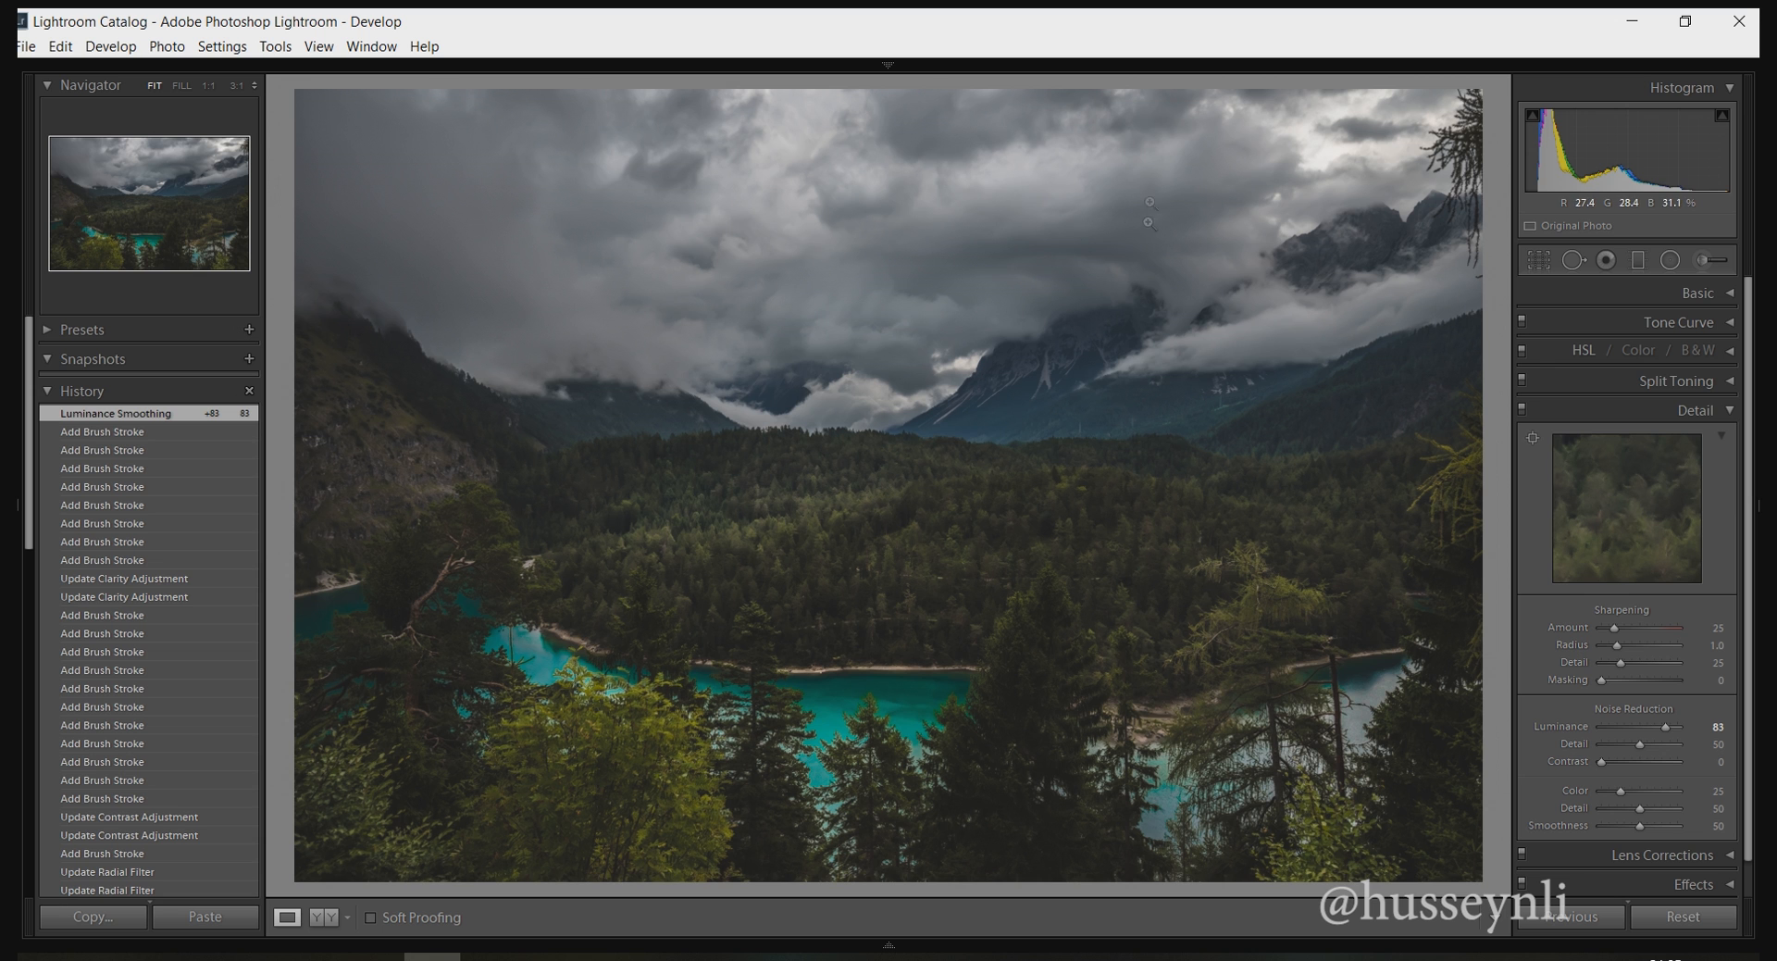
pyautogui.click(124, 435)
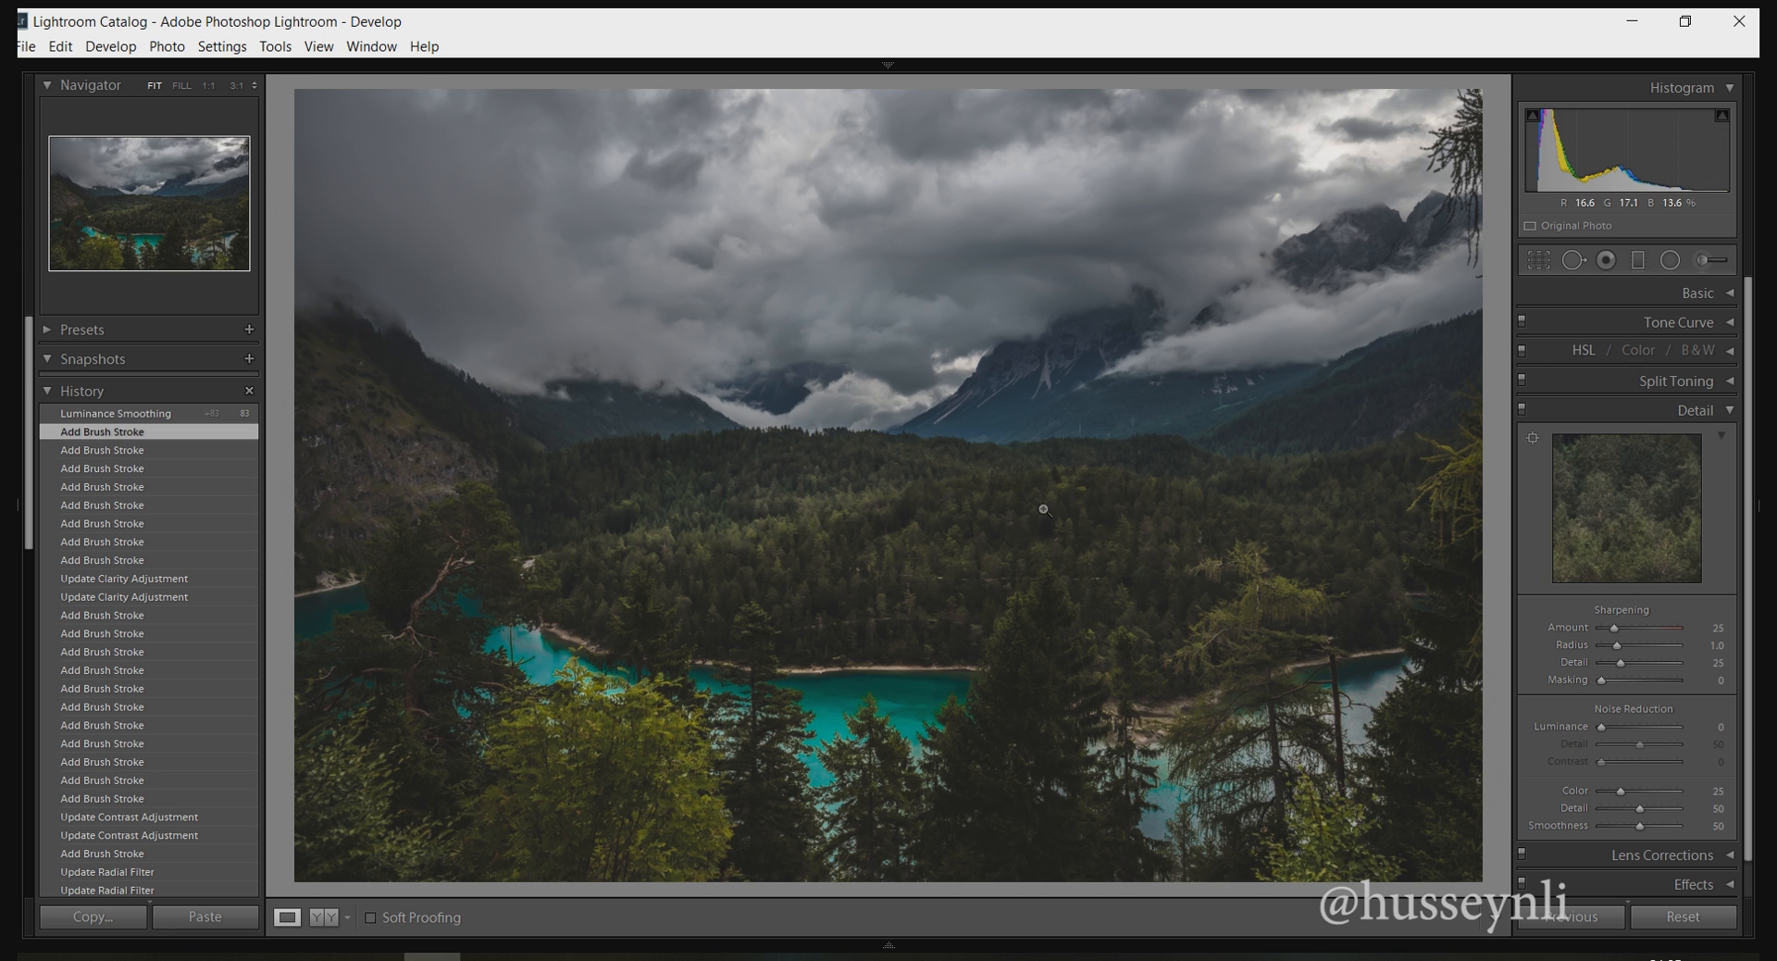
# Start a new brush adjustment with reset effects, Noise at 65 and brush size 6, and paint over the lake's right arm.
pyautogui.click(1705, 420)
pyautogui.click(1702, 263)
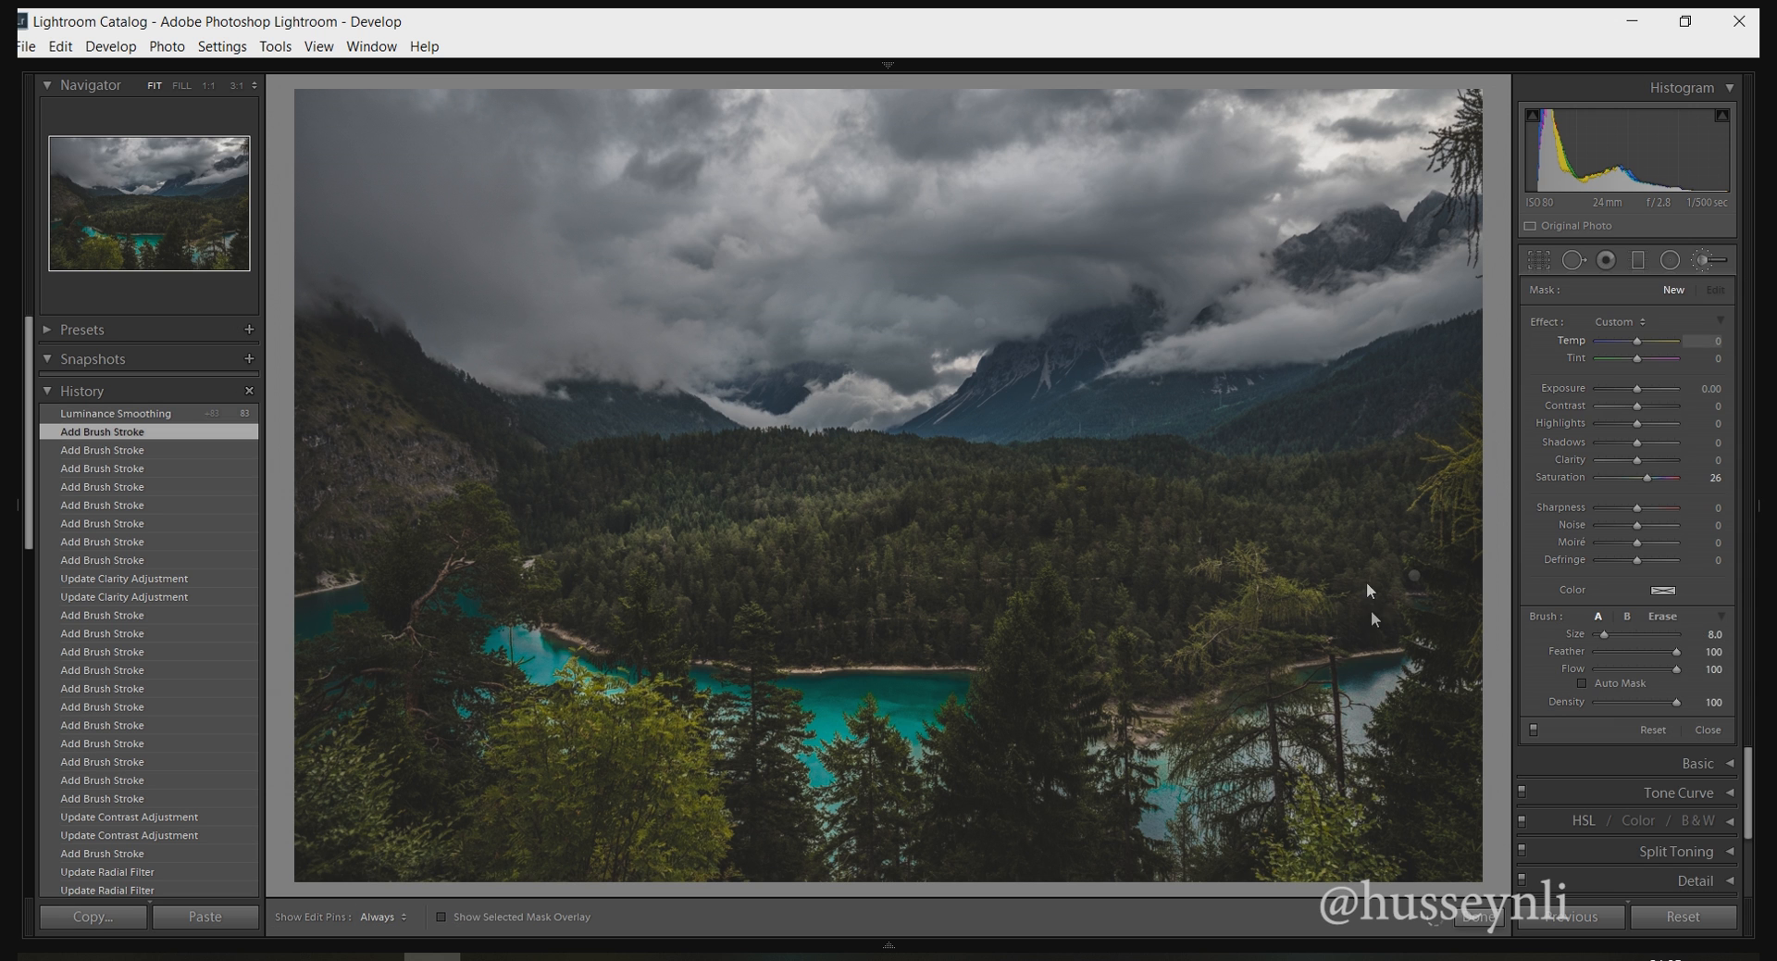
pyautogui.doubleClick(1547, 319)
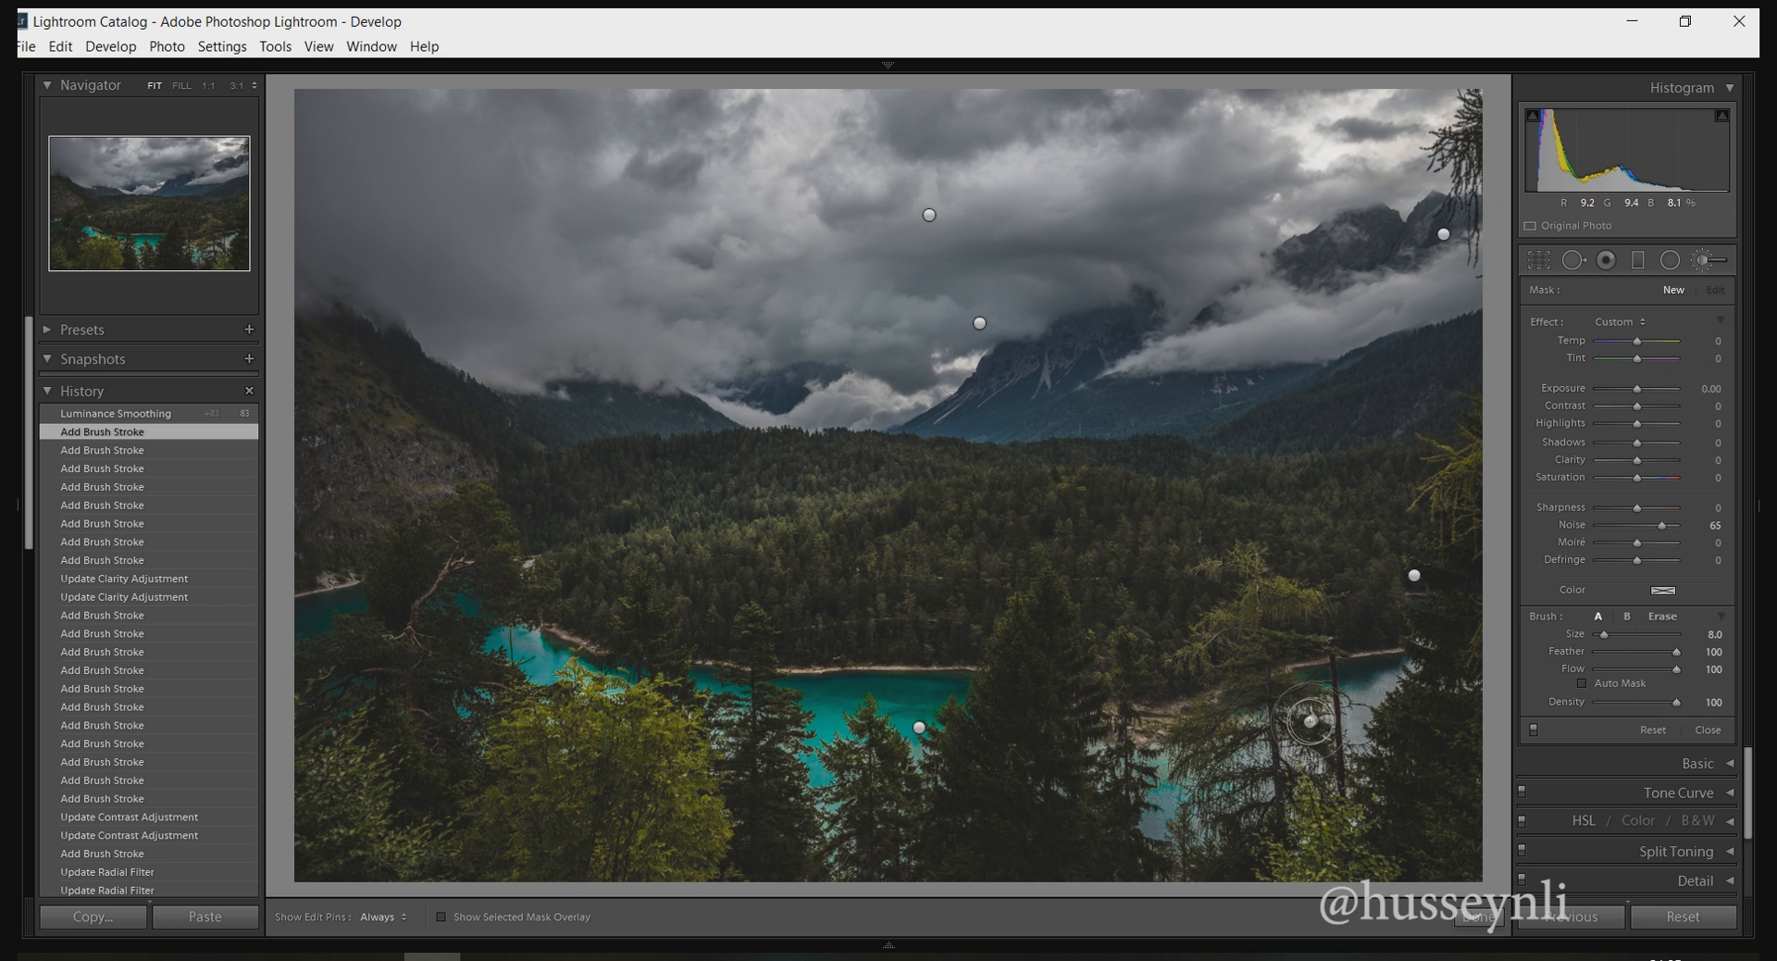
pyautogui.press('h')
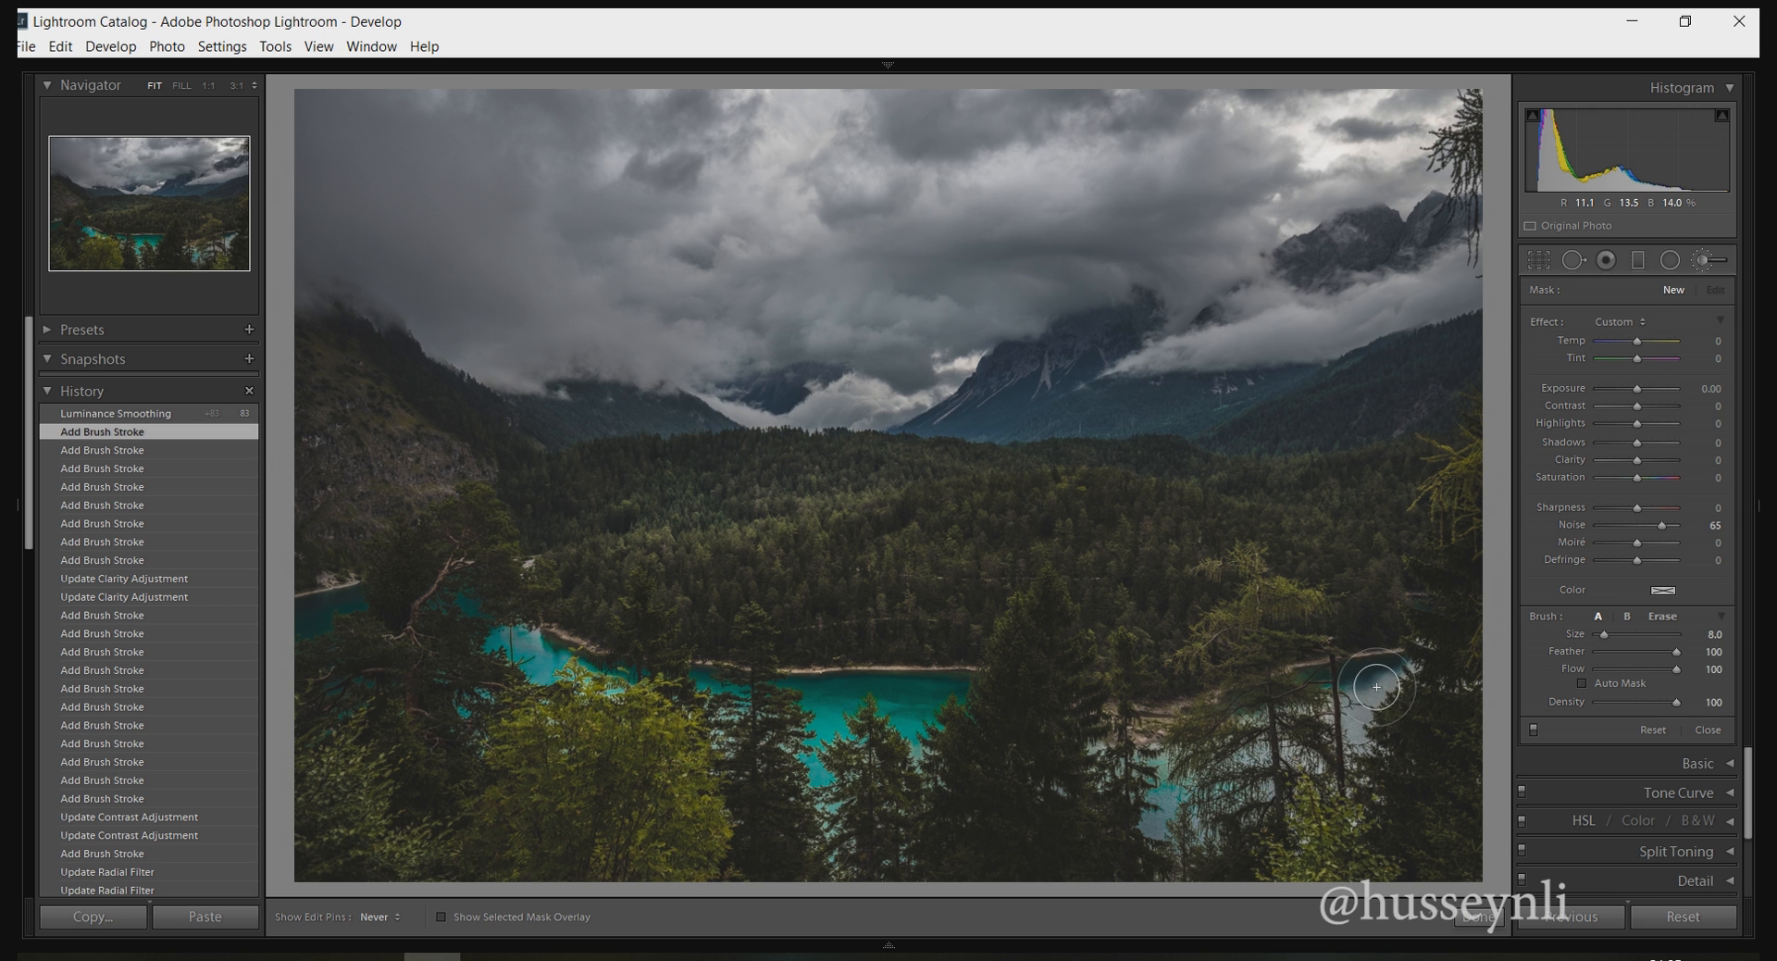
pyautogui.scroll(-2, 1370, 679)
pyautogui.click(1355, 679)
pyautogui.press('h')
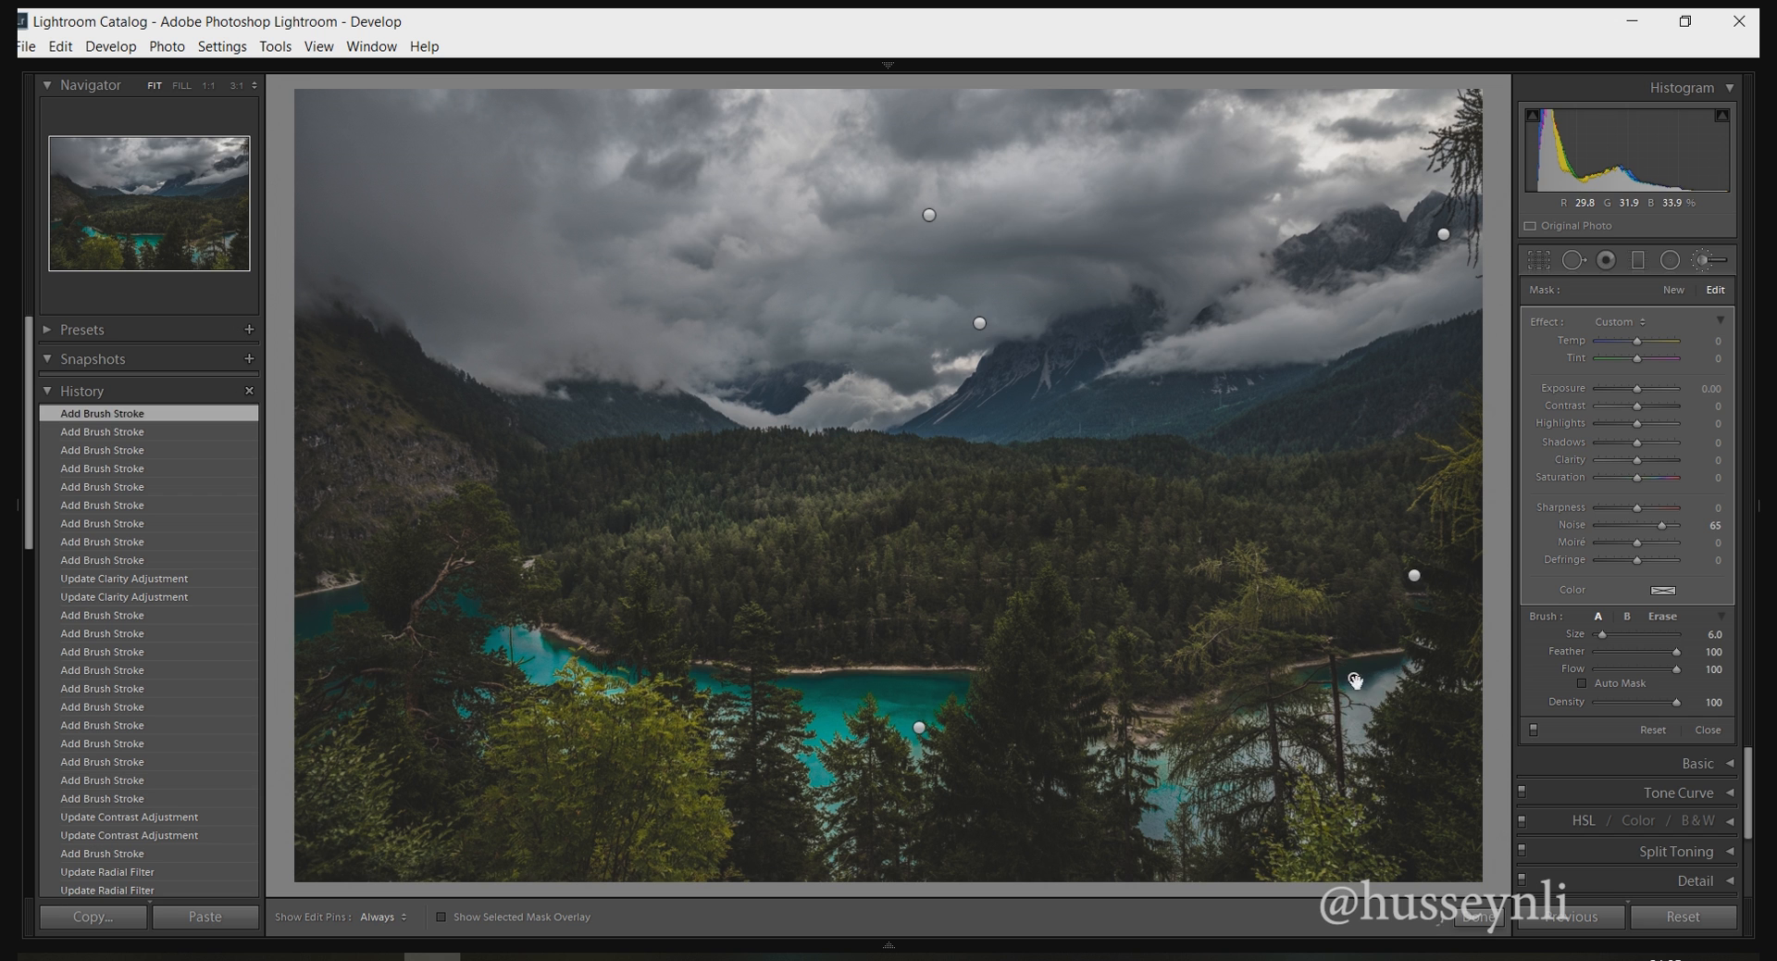
pyautogui.moveTo(1376, 679); pyautogui.dragTo(1358, 730)
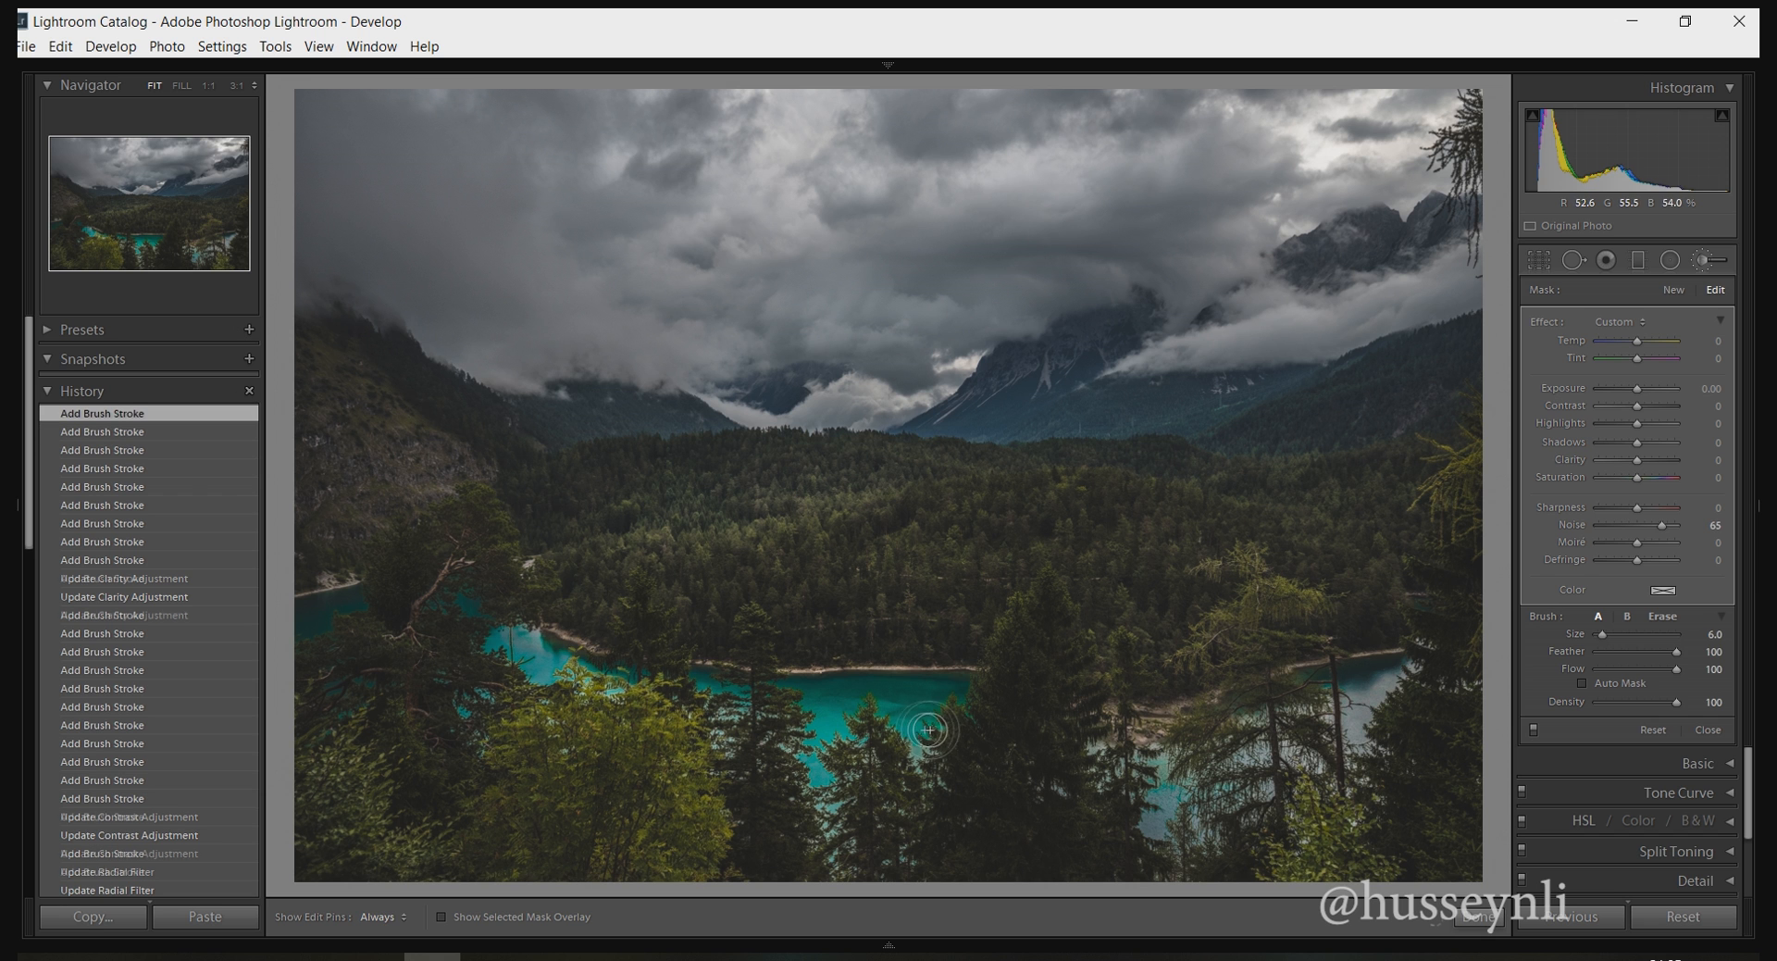
# Paint the noise reduction over the lake's centre, reduce the brush size to 4, and continue toward its left arm.
pyautogui.press('h')
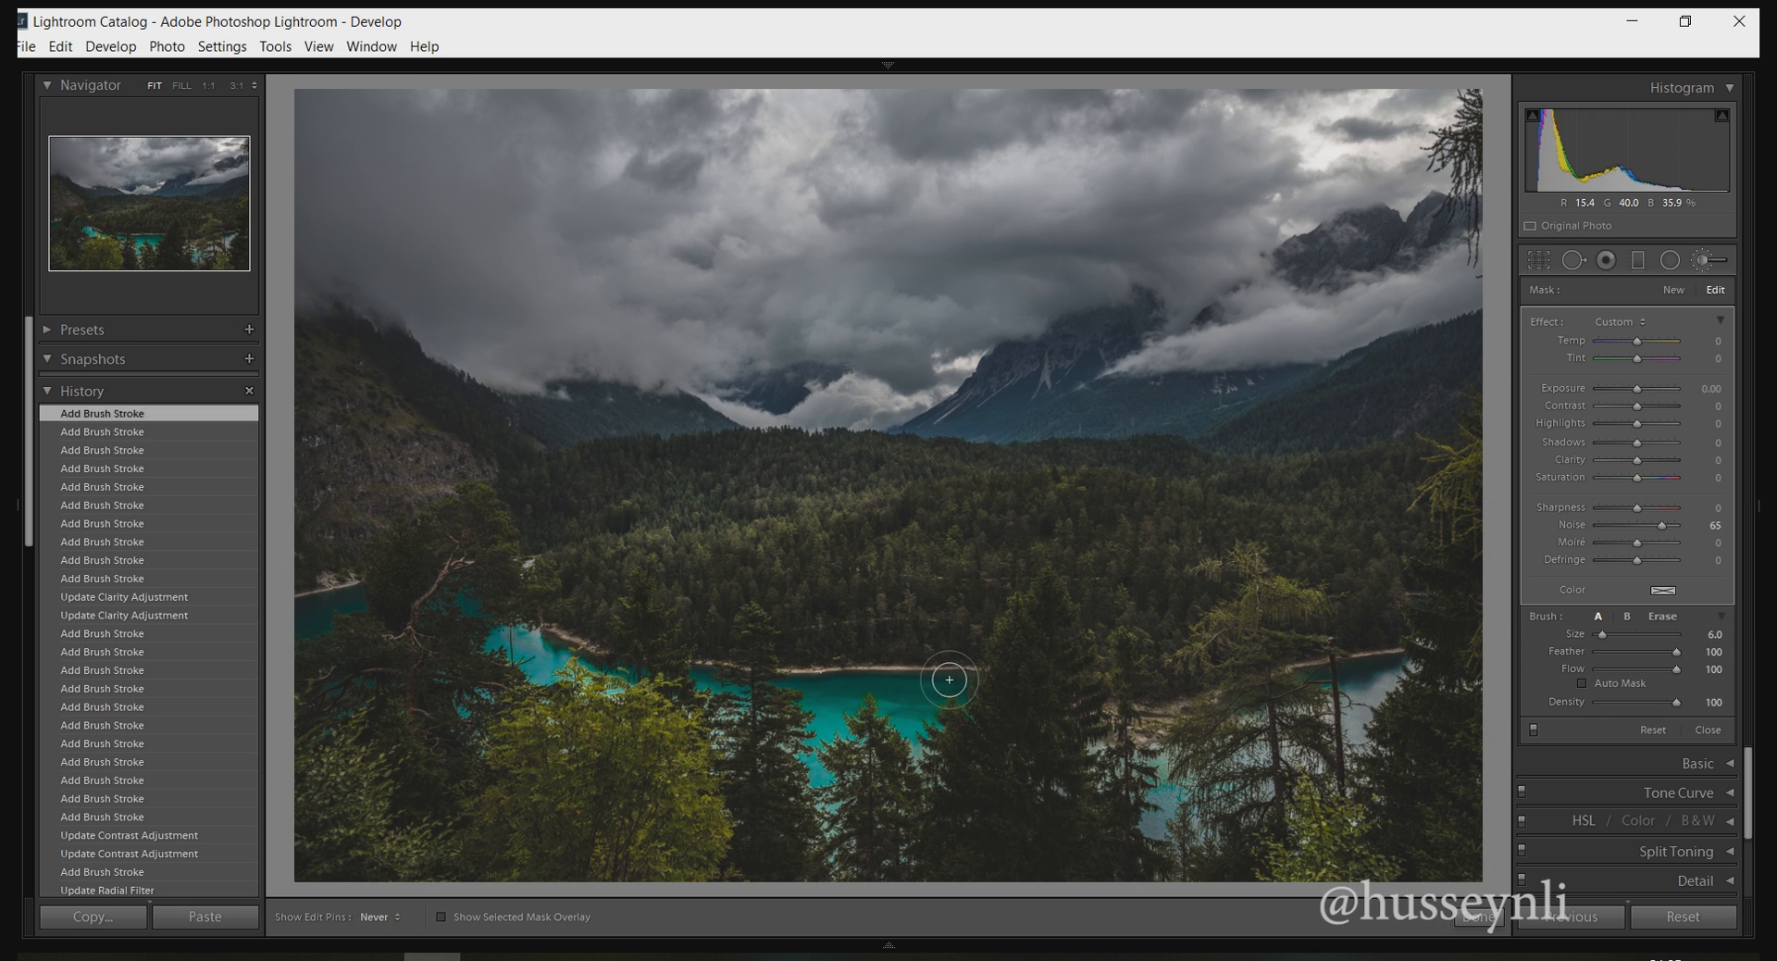
pyautogui.moveTo(916, 706); pyautogui.dragTo(923, 718)
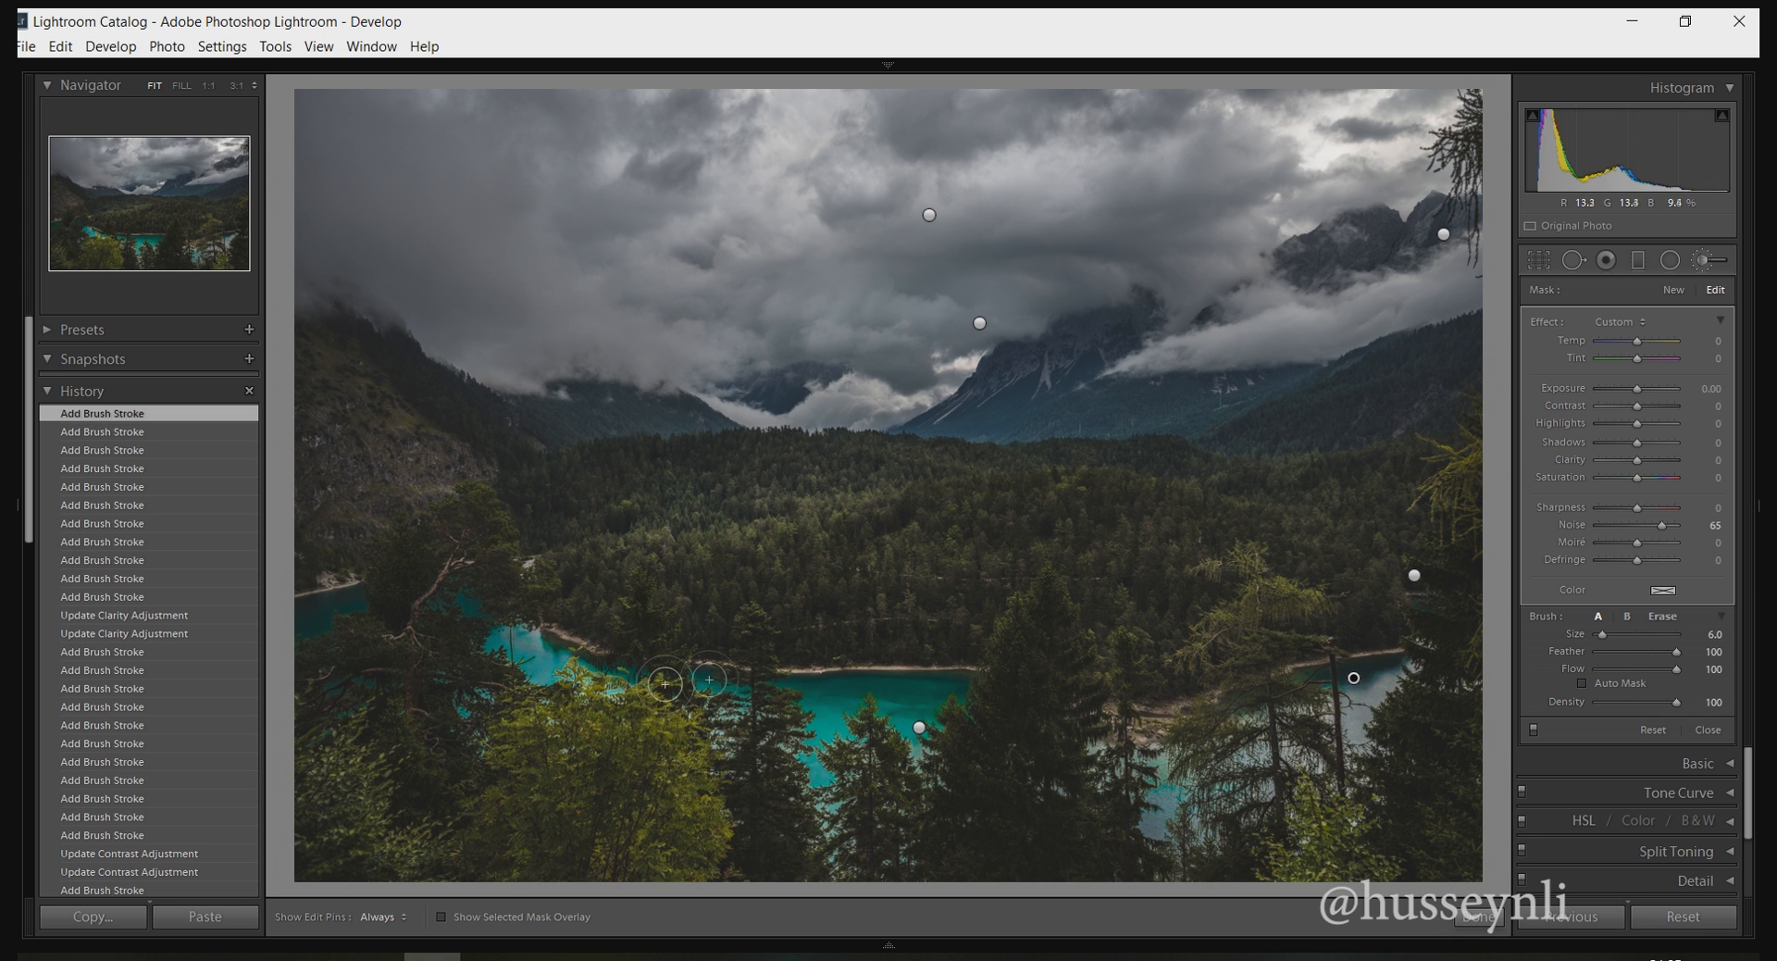
pyautogui.scroll(-1, 713, 677)
pyautogui.scroll(-1, 712, 680)
pyautogui.moveTo(700, 671)
pyautogui.mouseDown()
pyautogui.moveTo(736, 690)
pyautogui.moveTo(561, 666)
pyautogui.mouseUp()
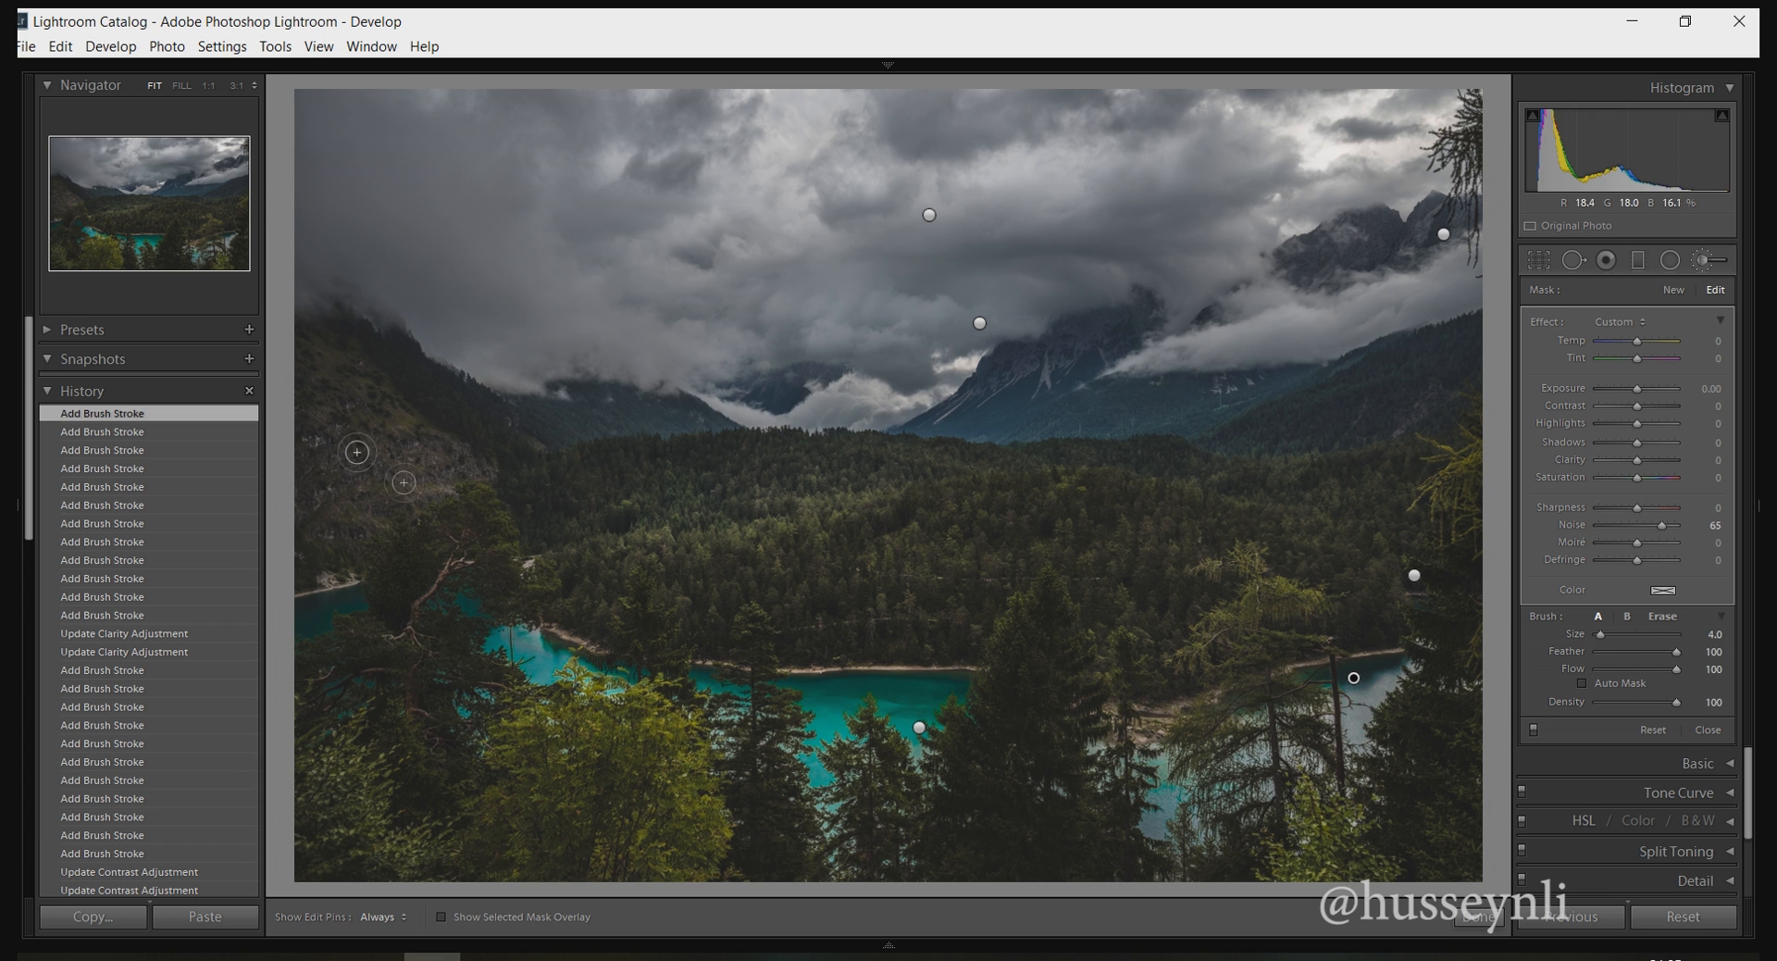
# Refine the noise reduction at 1:1 around the central trees, enlarging the brush to 7 for the water behind the tall fir.
pyautogui.click(209, 86)
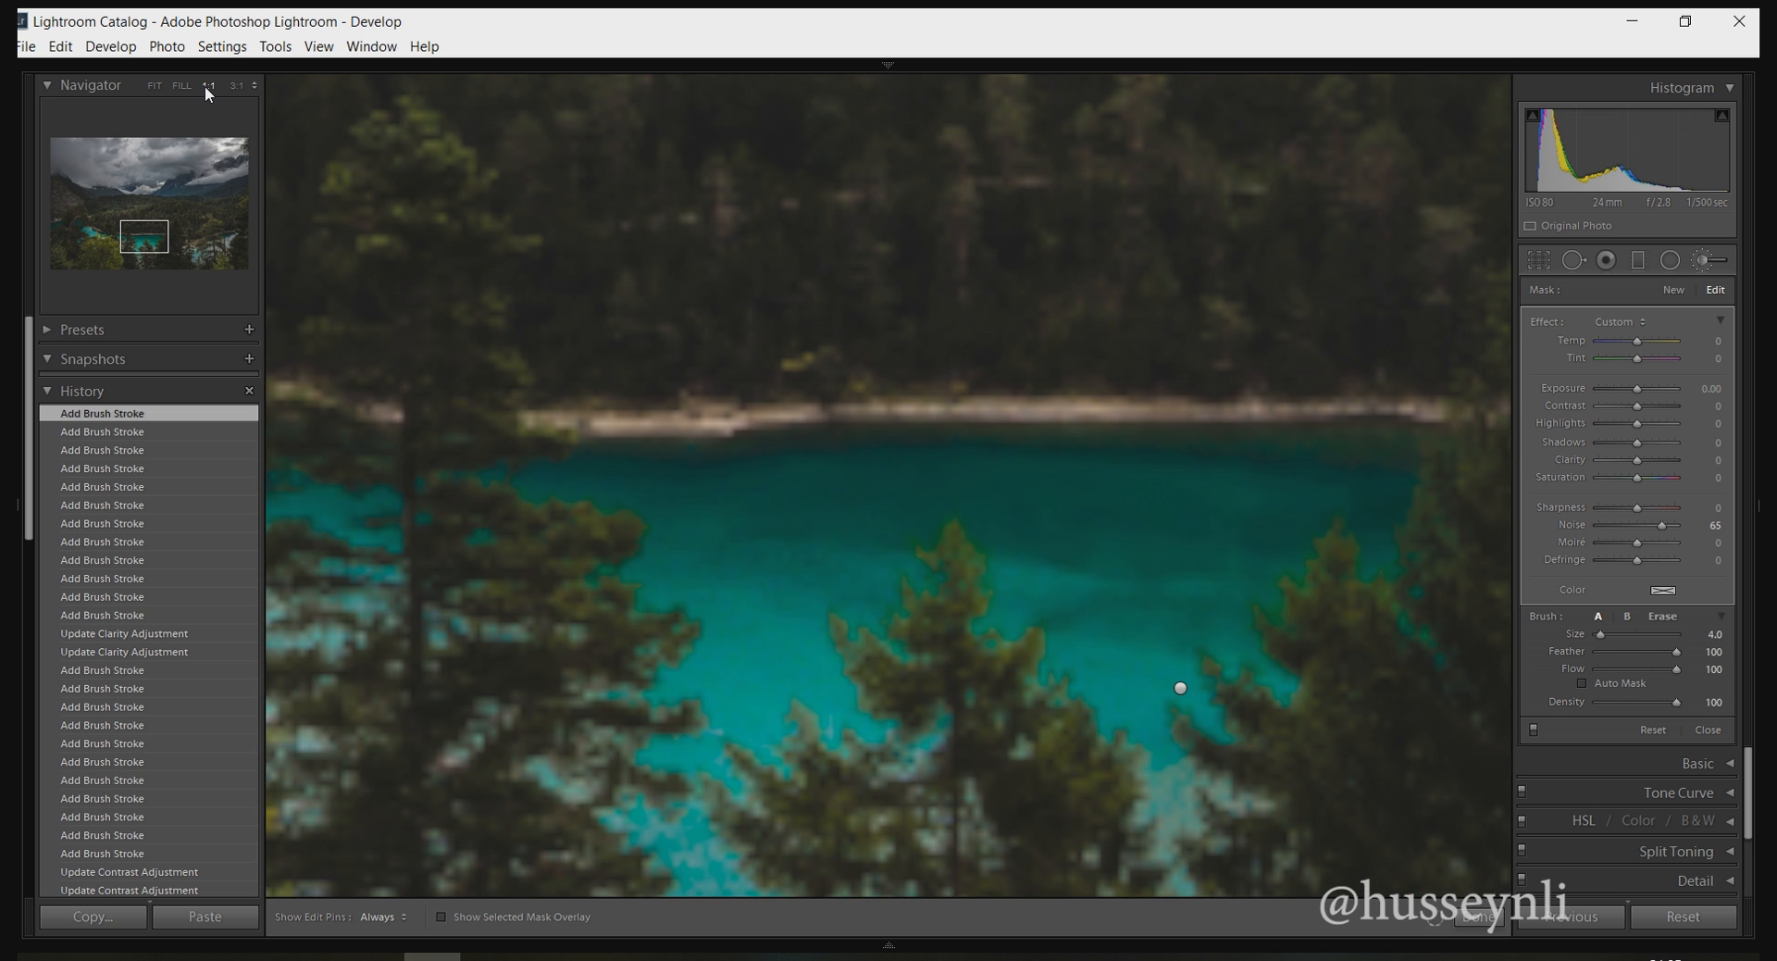
pyautogui.click(438, 512)
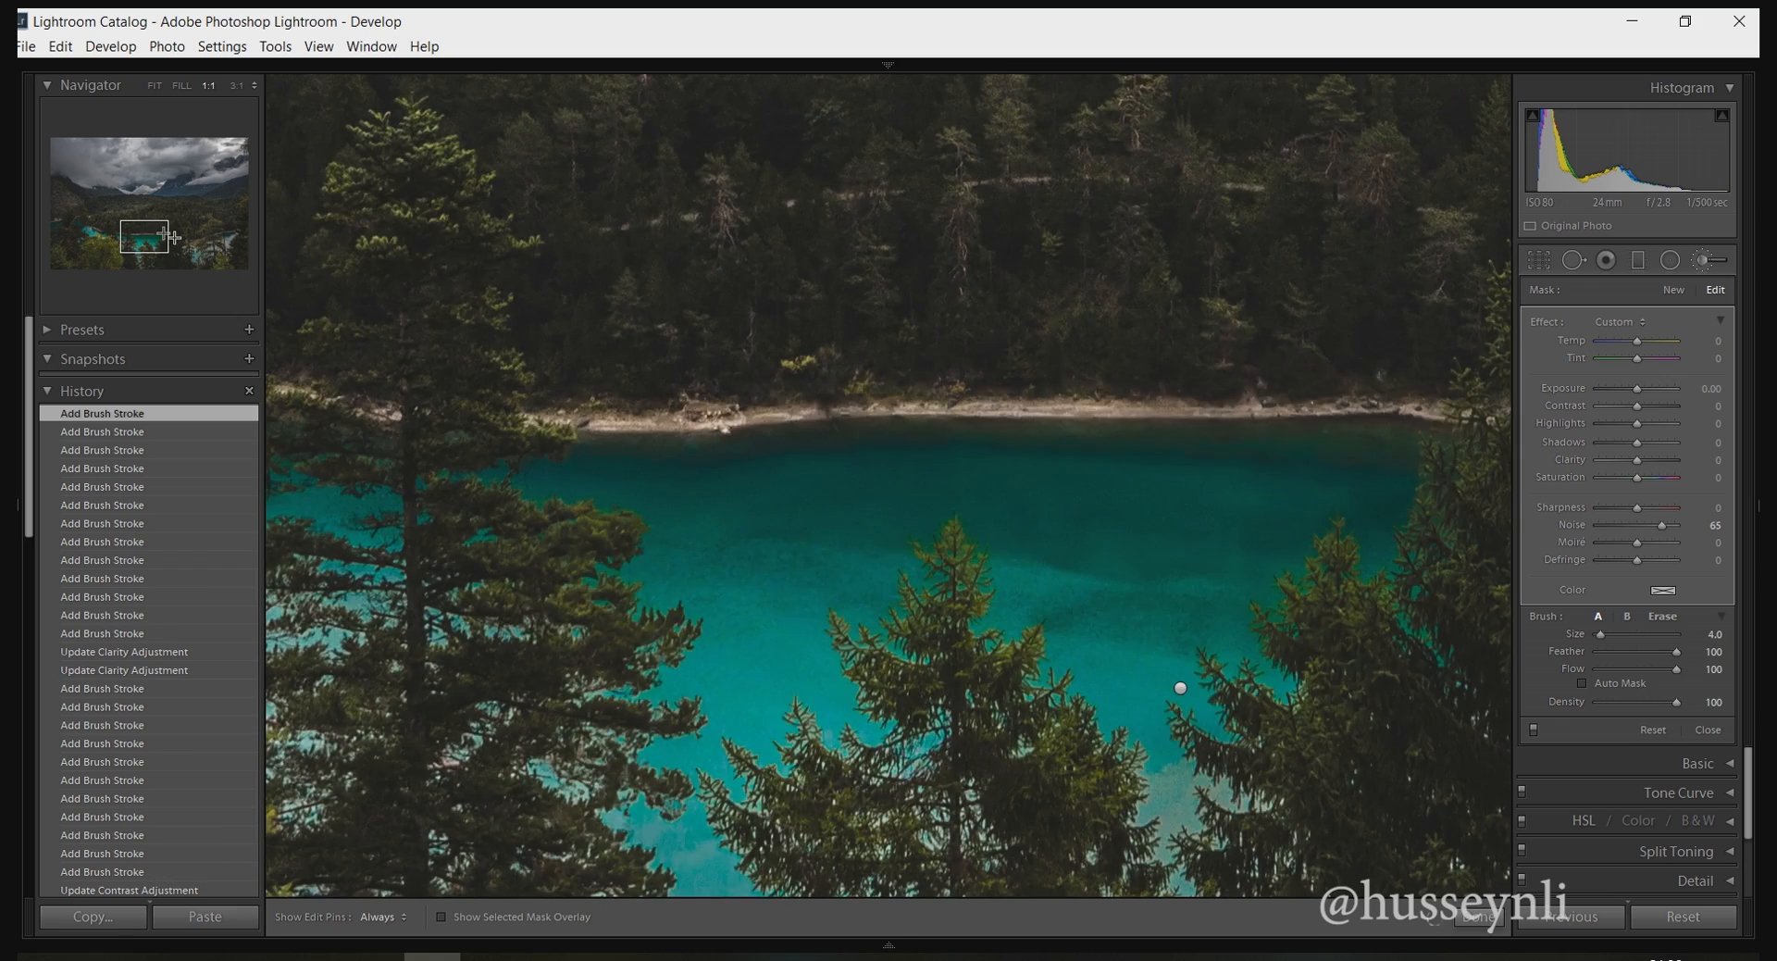
pyautogui.moveTo(137, 239); pyautogui.dragTo(117, 237)
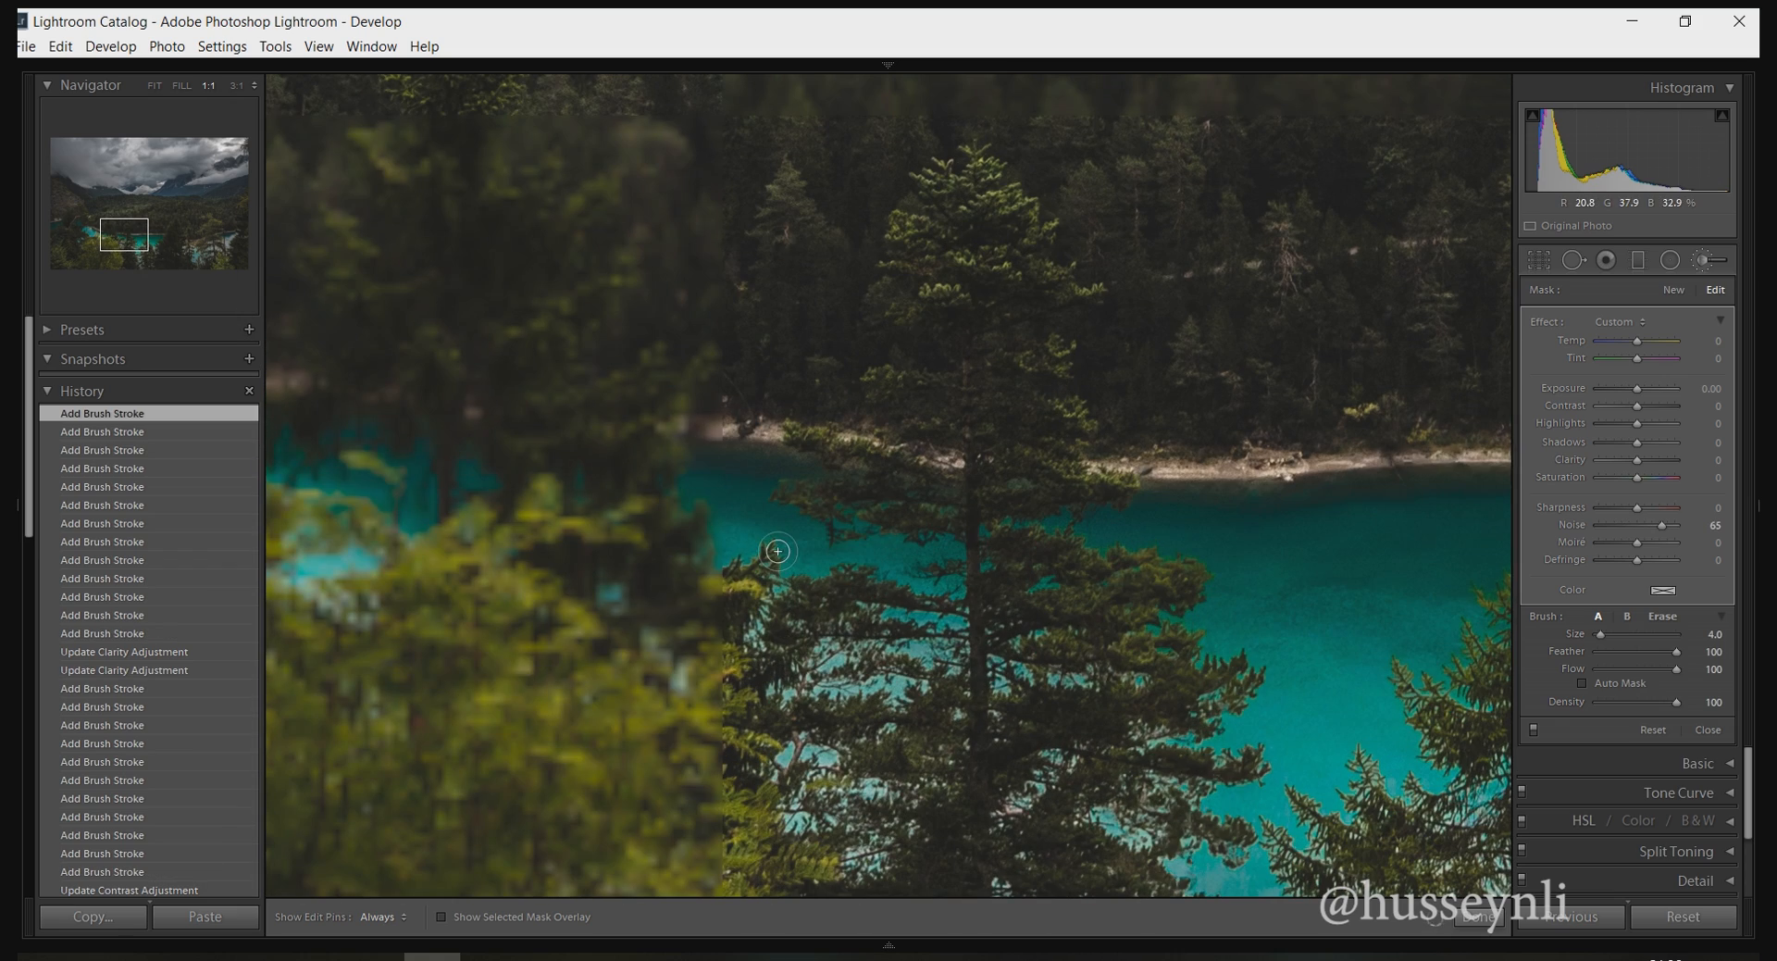
pyautogui.scroll(3, 707, 467)
pyautogui.press('h')
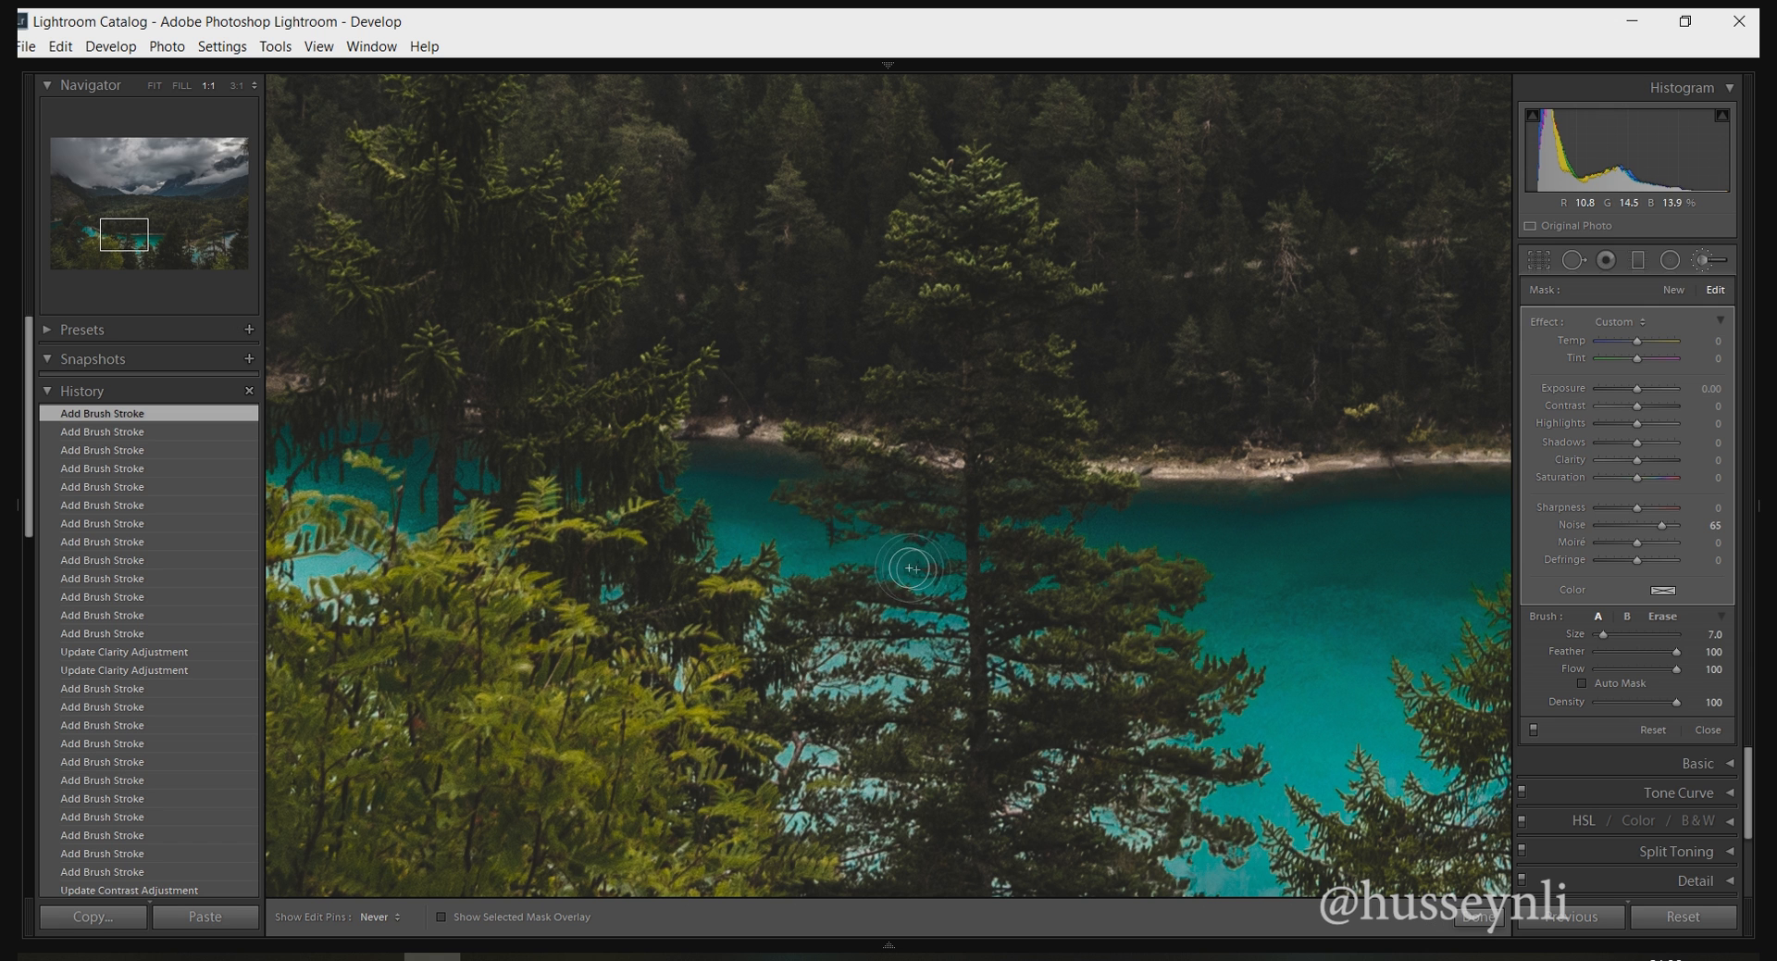
pyautogui.moveTo(925, 567); pyautogui.dragTo(778, 537)
pyautogui.press('h')
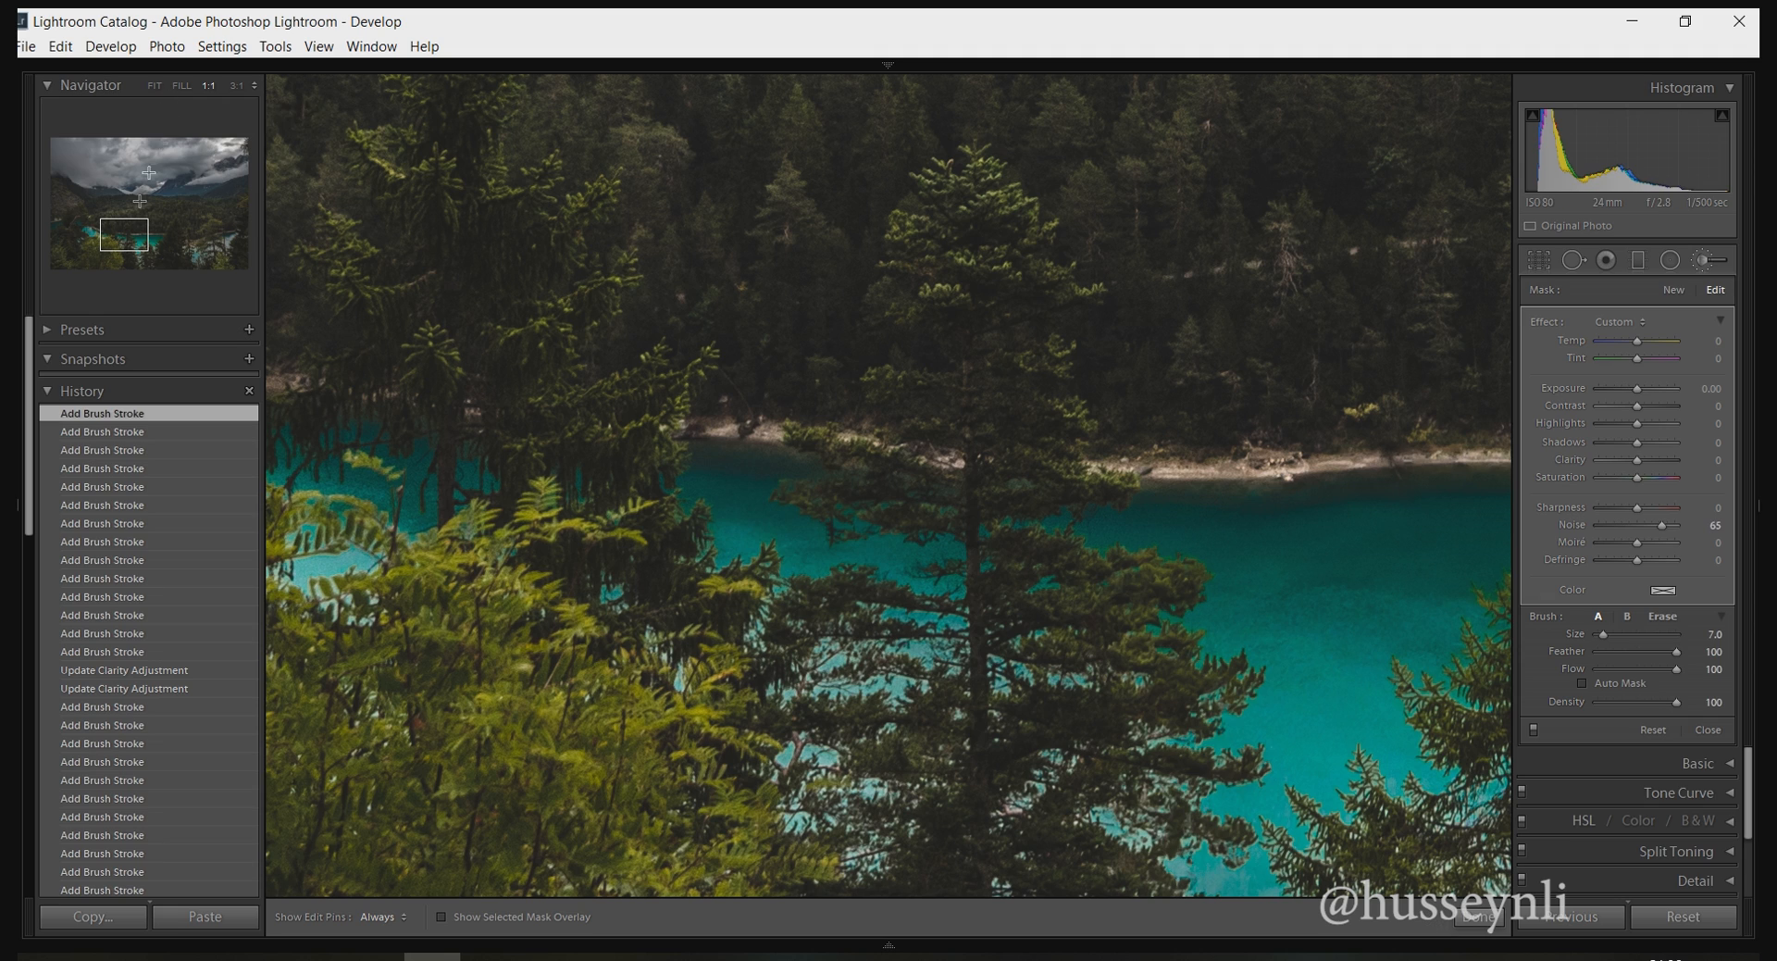
# Reduce the brush size to 5 and paint noise reduction over the bright water in the lake's left arm.
pyautogui.click(123, 225)
pyautogui.moveTo(124, 226); pyautogui.dragTo(105, 227)
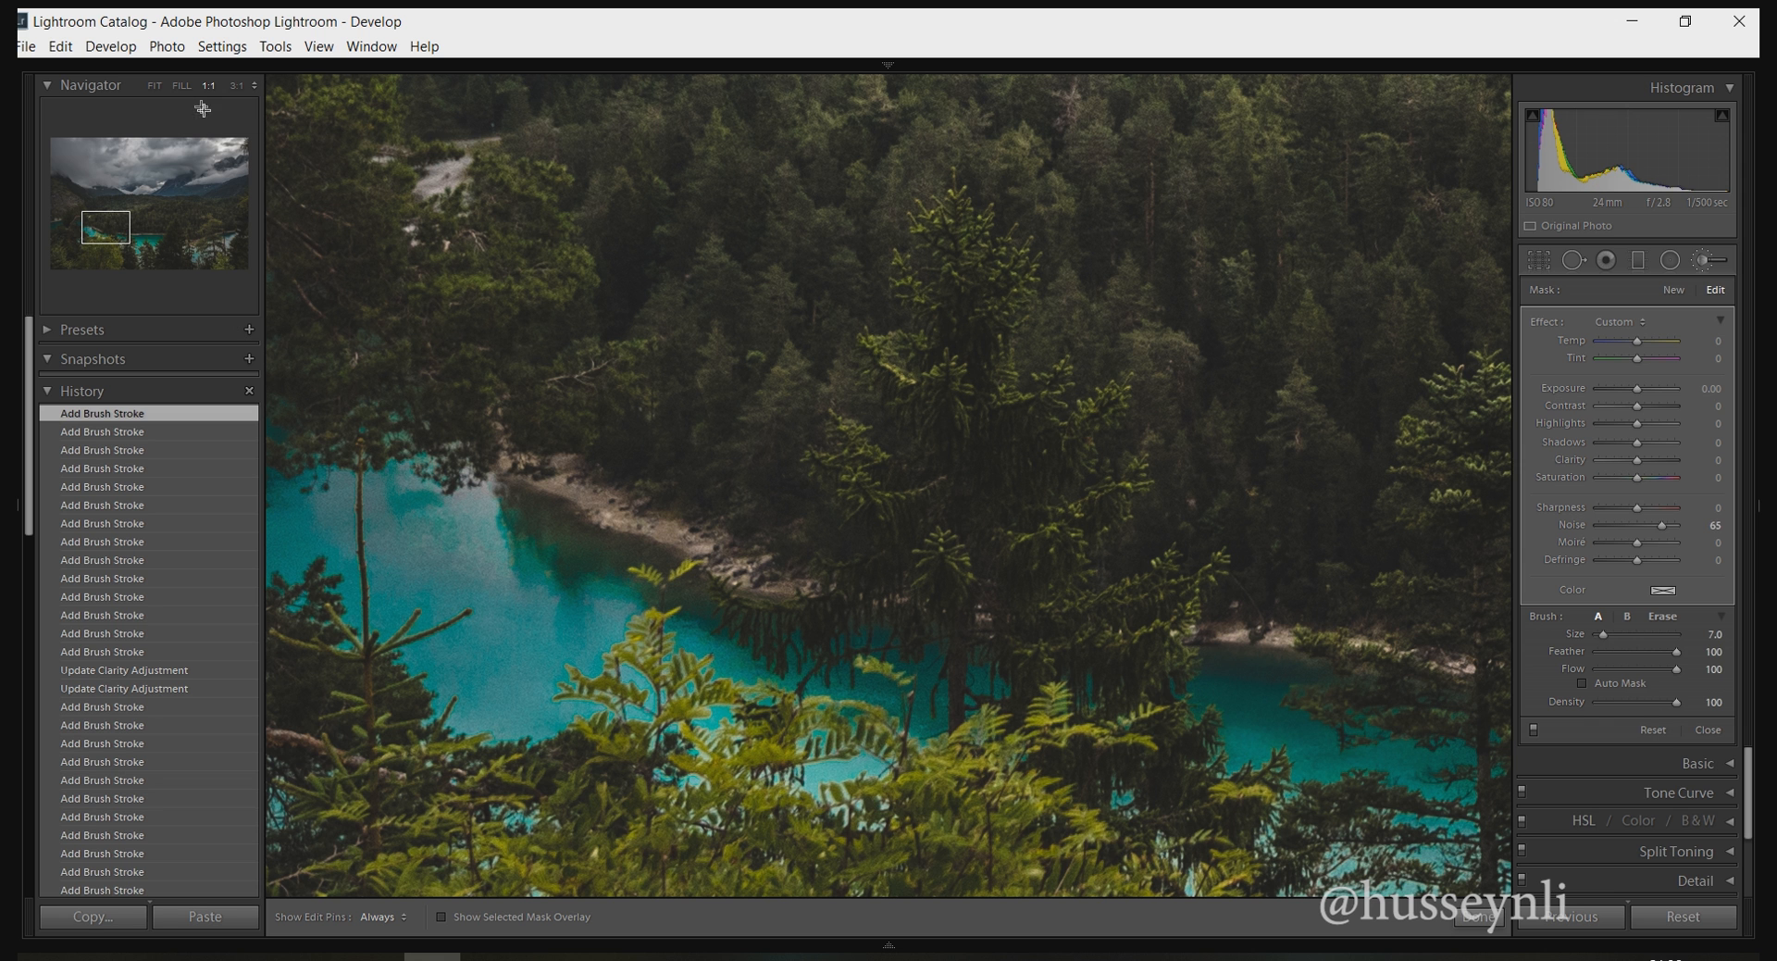
pyautogui.click(155, 86)
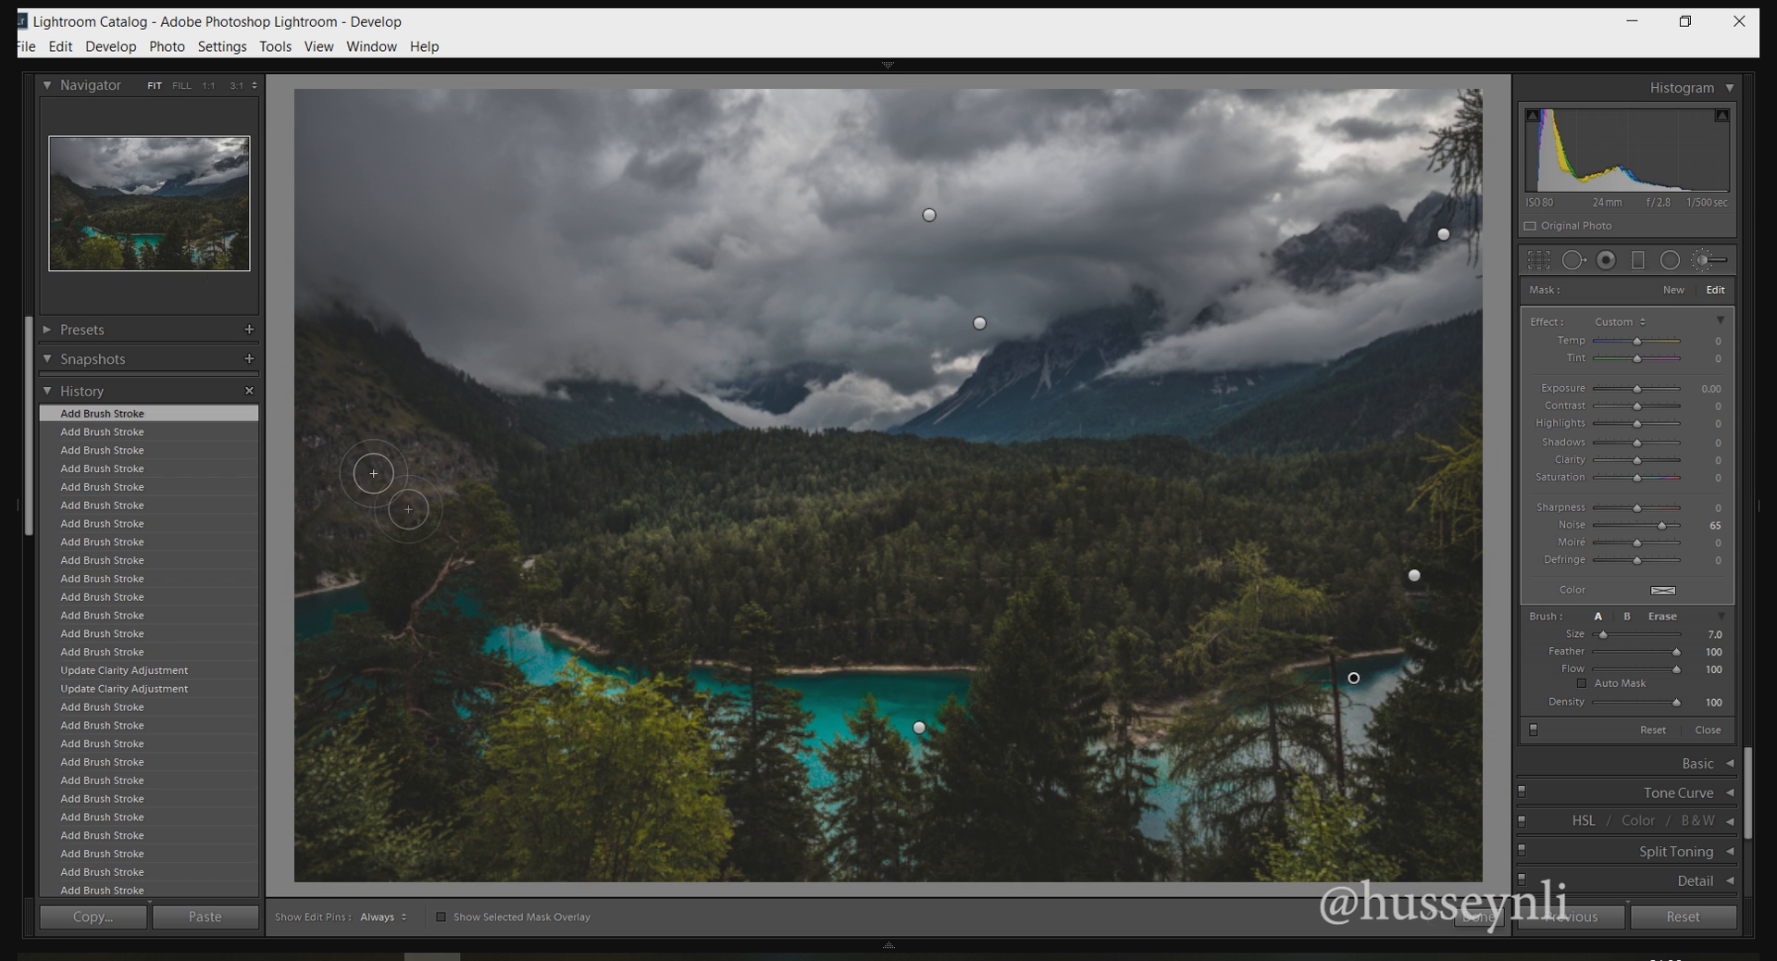
pyautogui.scroll(-2, 509, 652)
pyautogui.press('h')
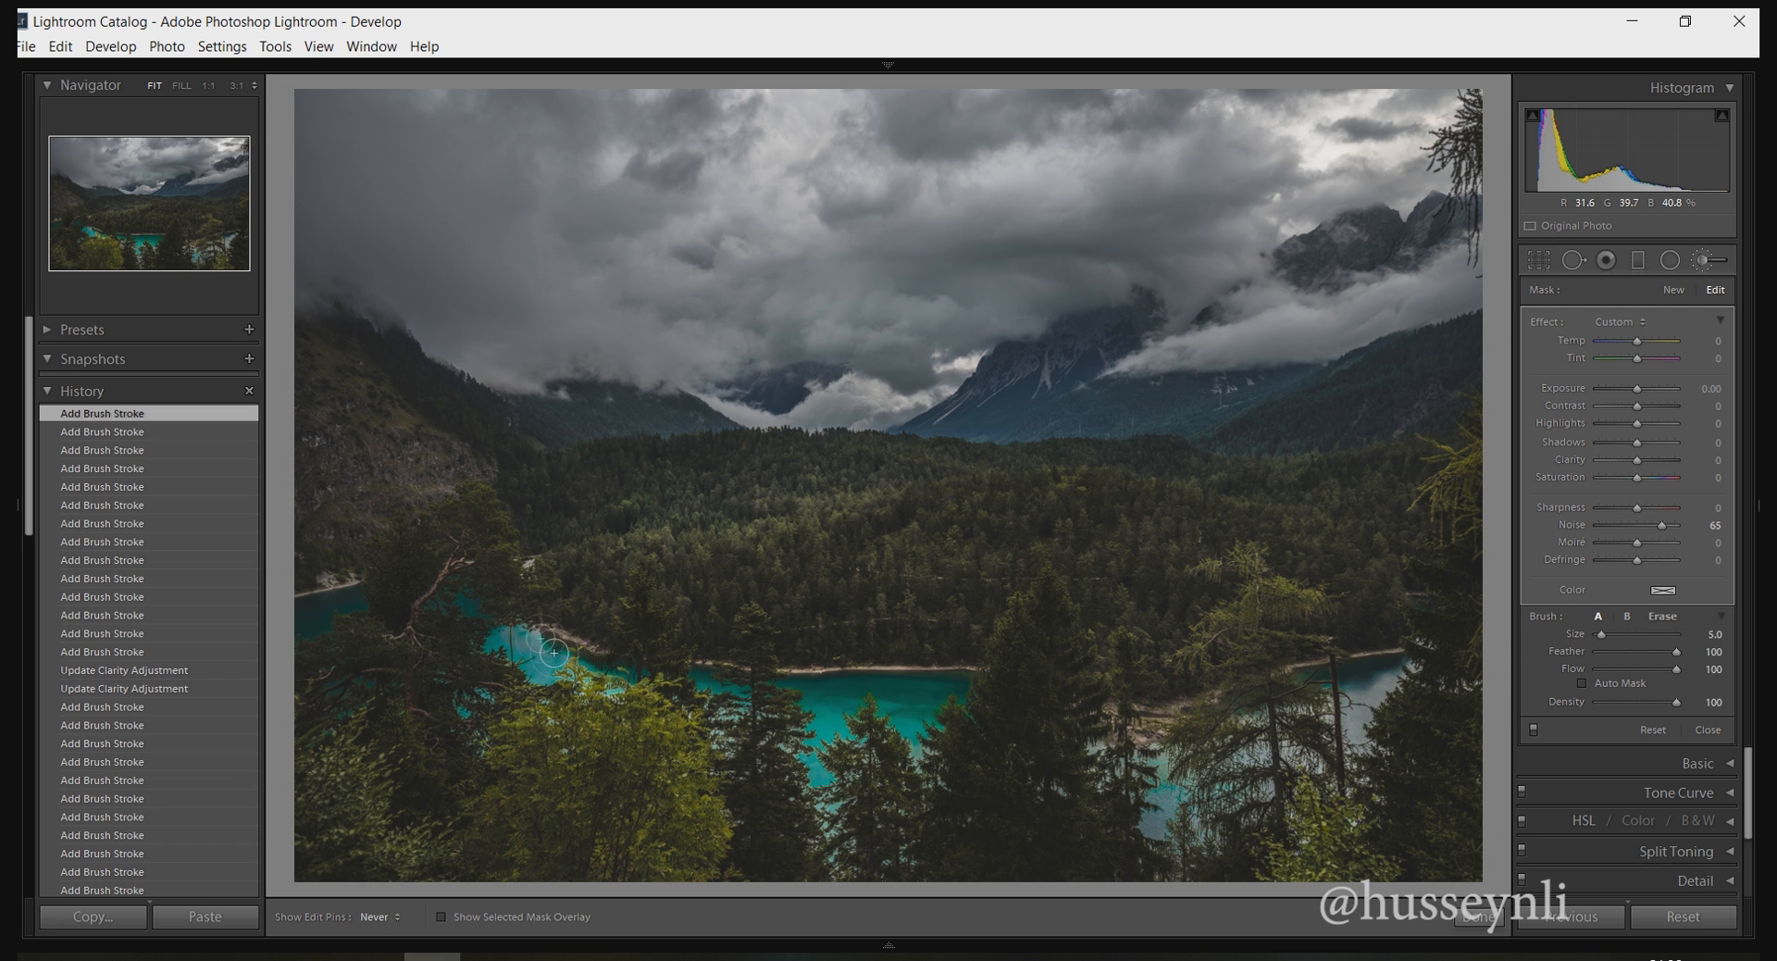
pyautogui.moveTo(540, 673); pyautogui.dragTo(544, 667)
# Set the brush size to 8 and paint noise reduction at 1:1 over the dark water around the leaning pine.
pyautogui.click(207, 87)
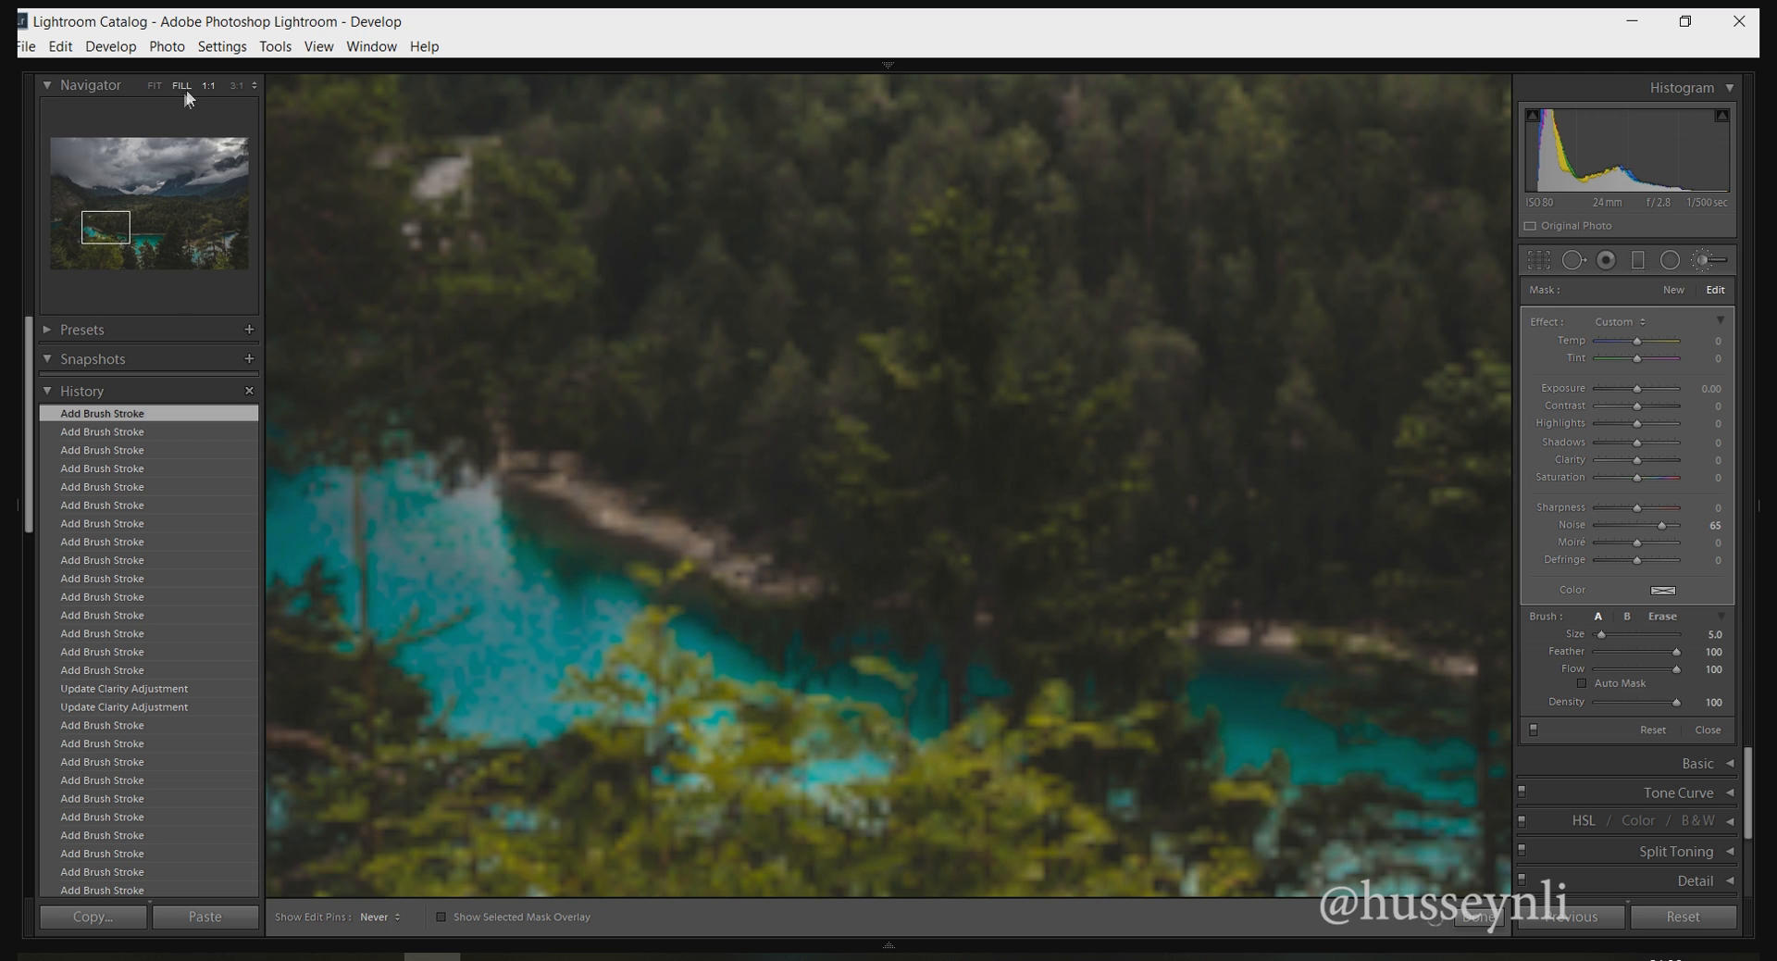
pyautogui.moveTo(120, 221); pyautogui.dragTo(75, 218)
pyautogui.scroll(3, 1115, 683)
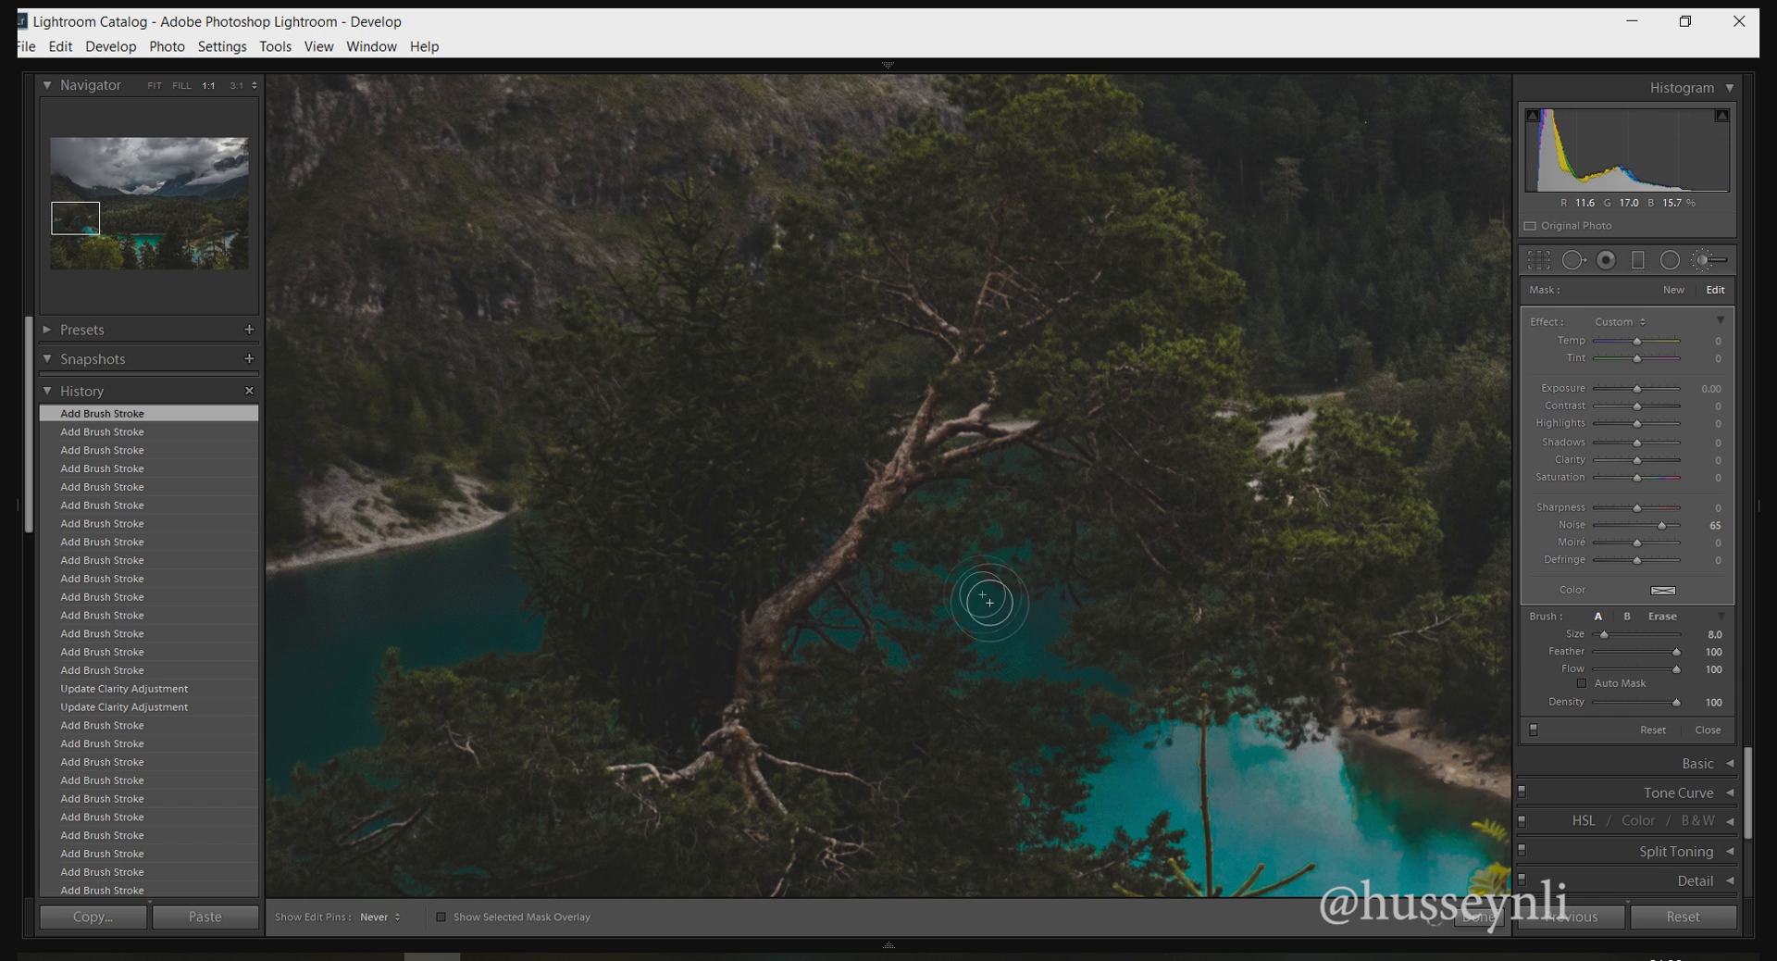
pyautogui.moveTo(990, 630); pyautogui.dragTo(1013, 608)
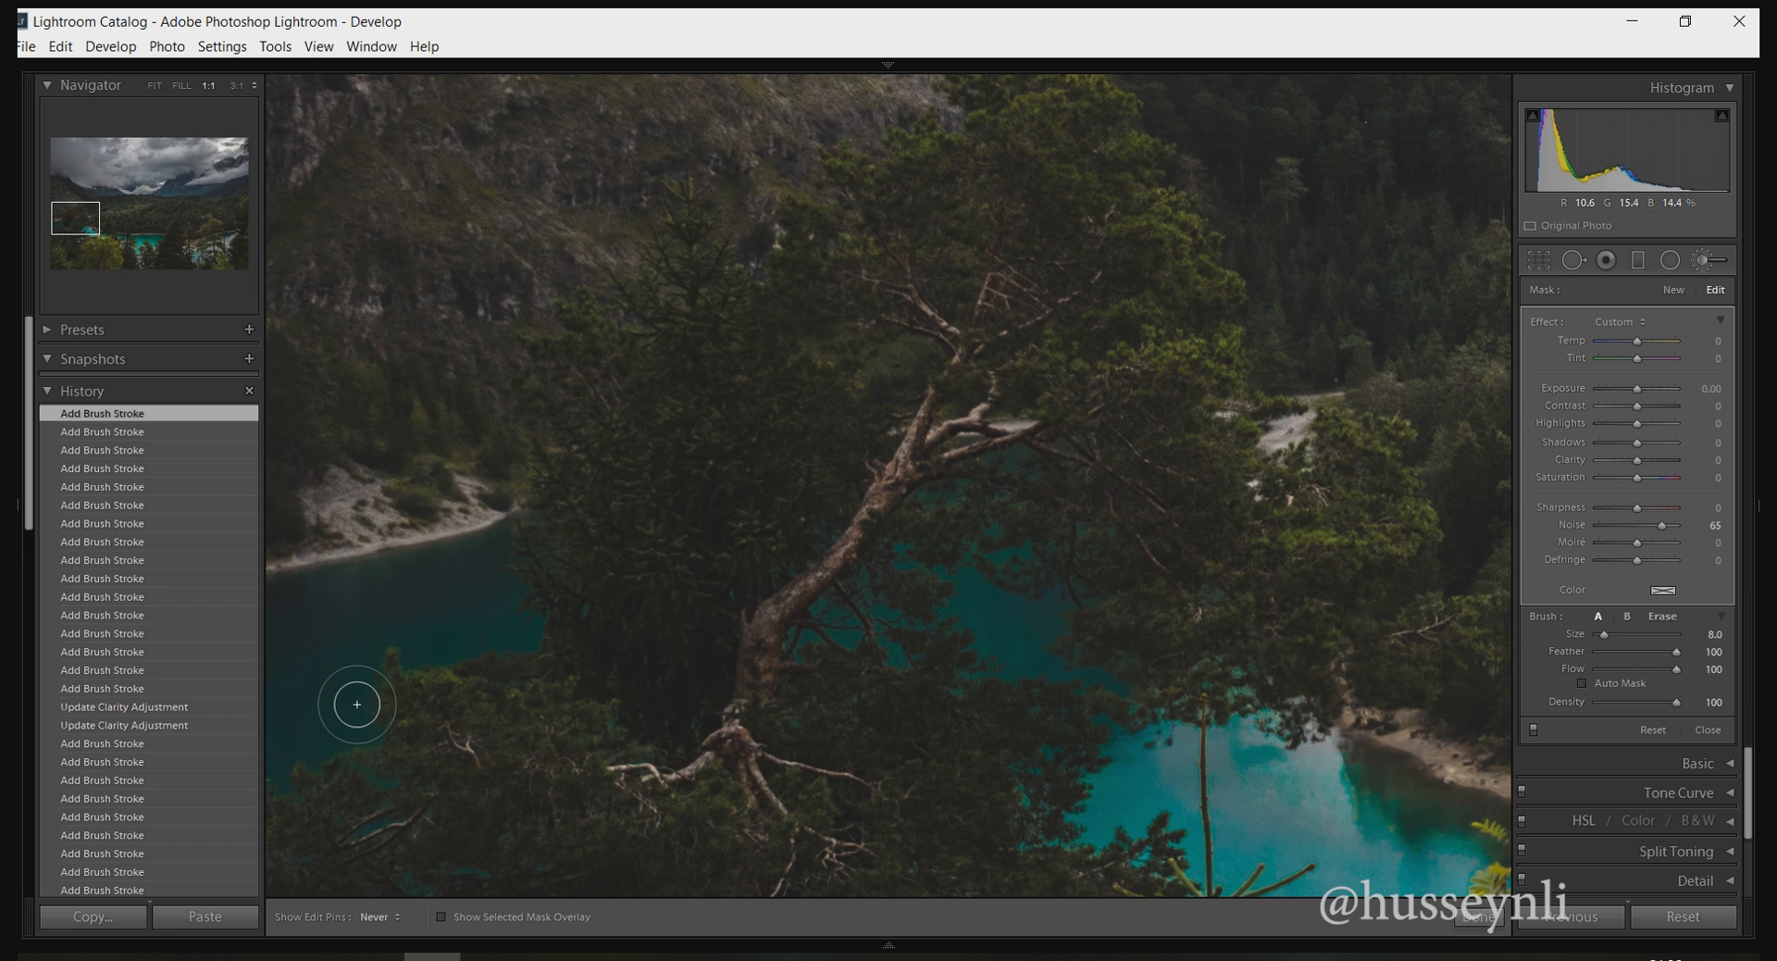
pyautogui.moveTo(381, 678); pyautogui.dragTo(484, 615)
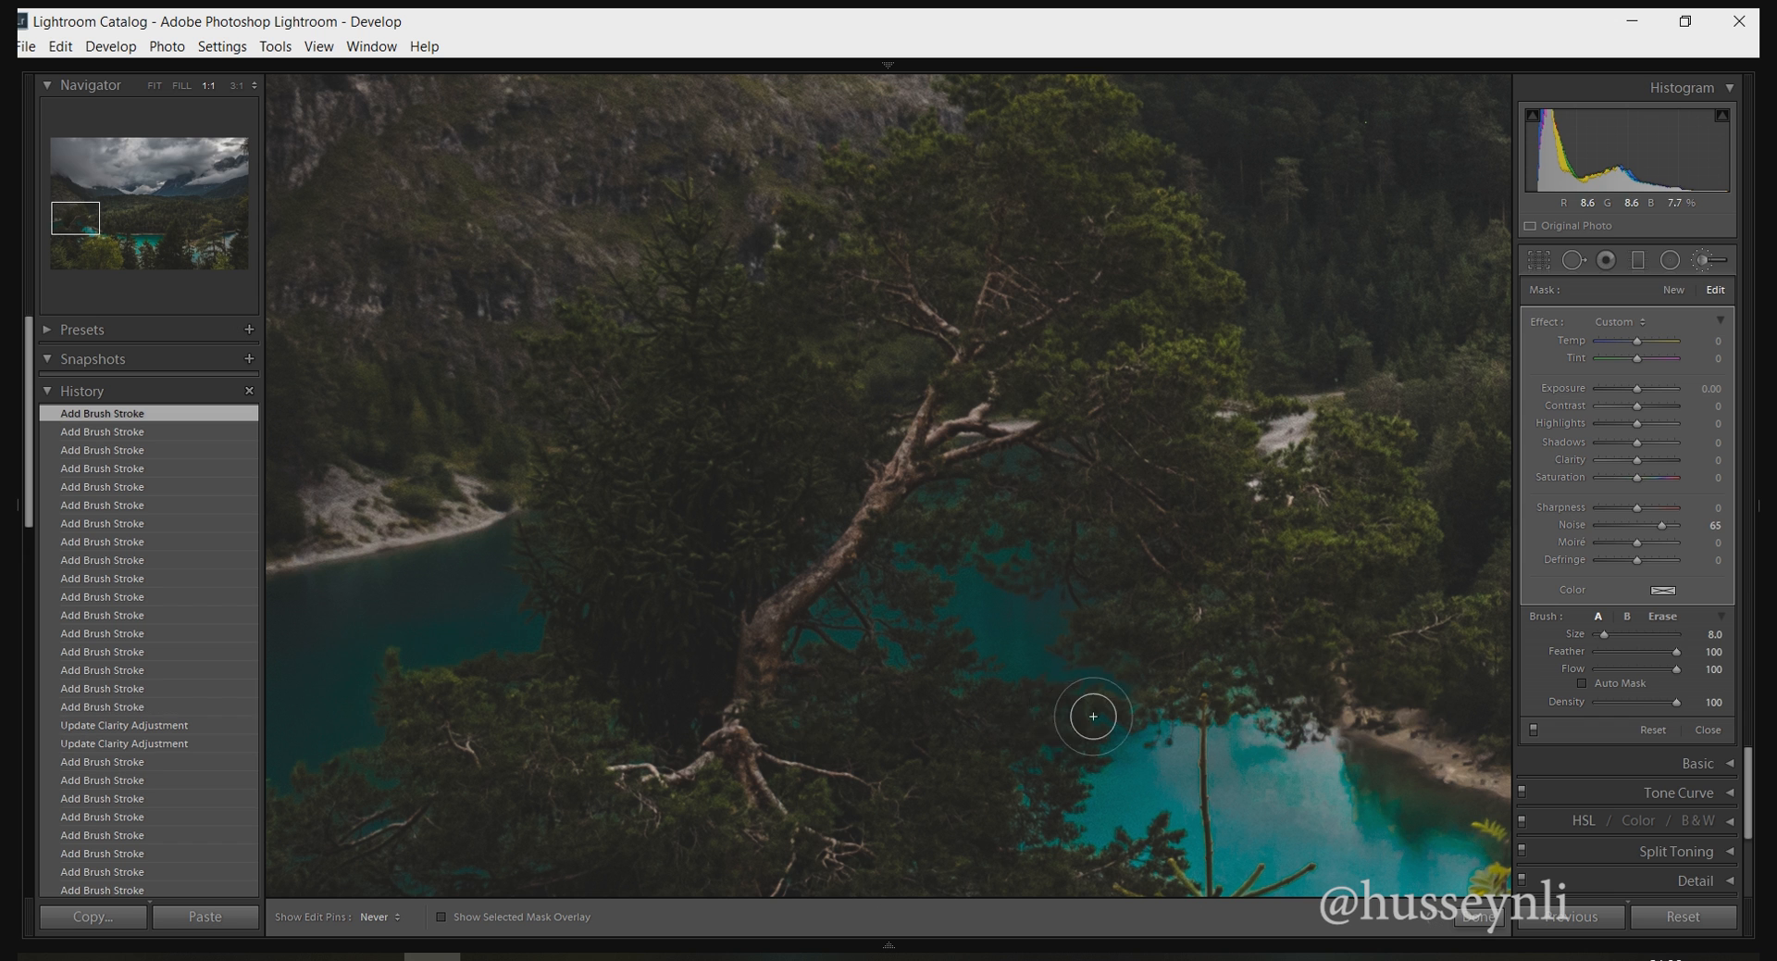
# Enlarge the brush to 12 and paint noise reduction at 1:1 over the pale water in the lake's right arm.
pyautogui.click(155, 86)
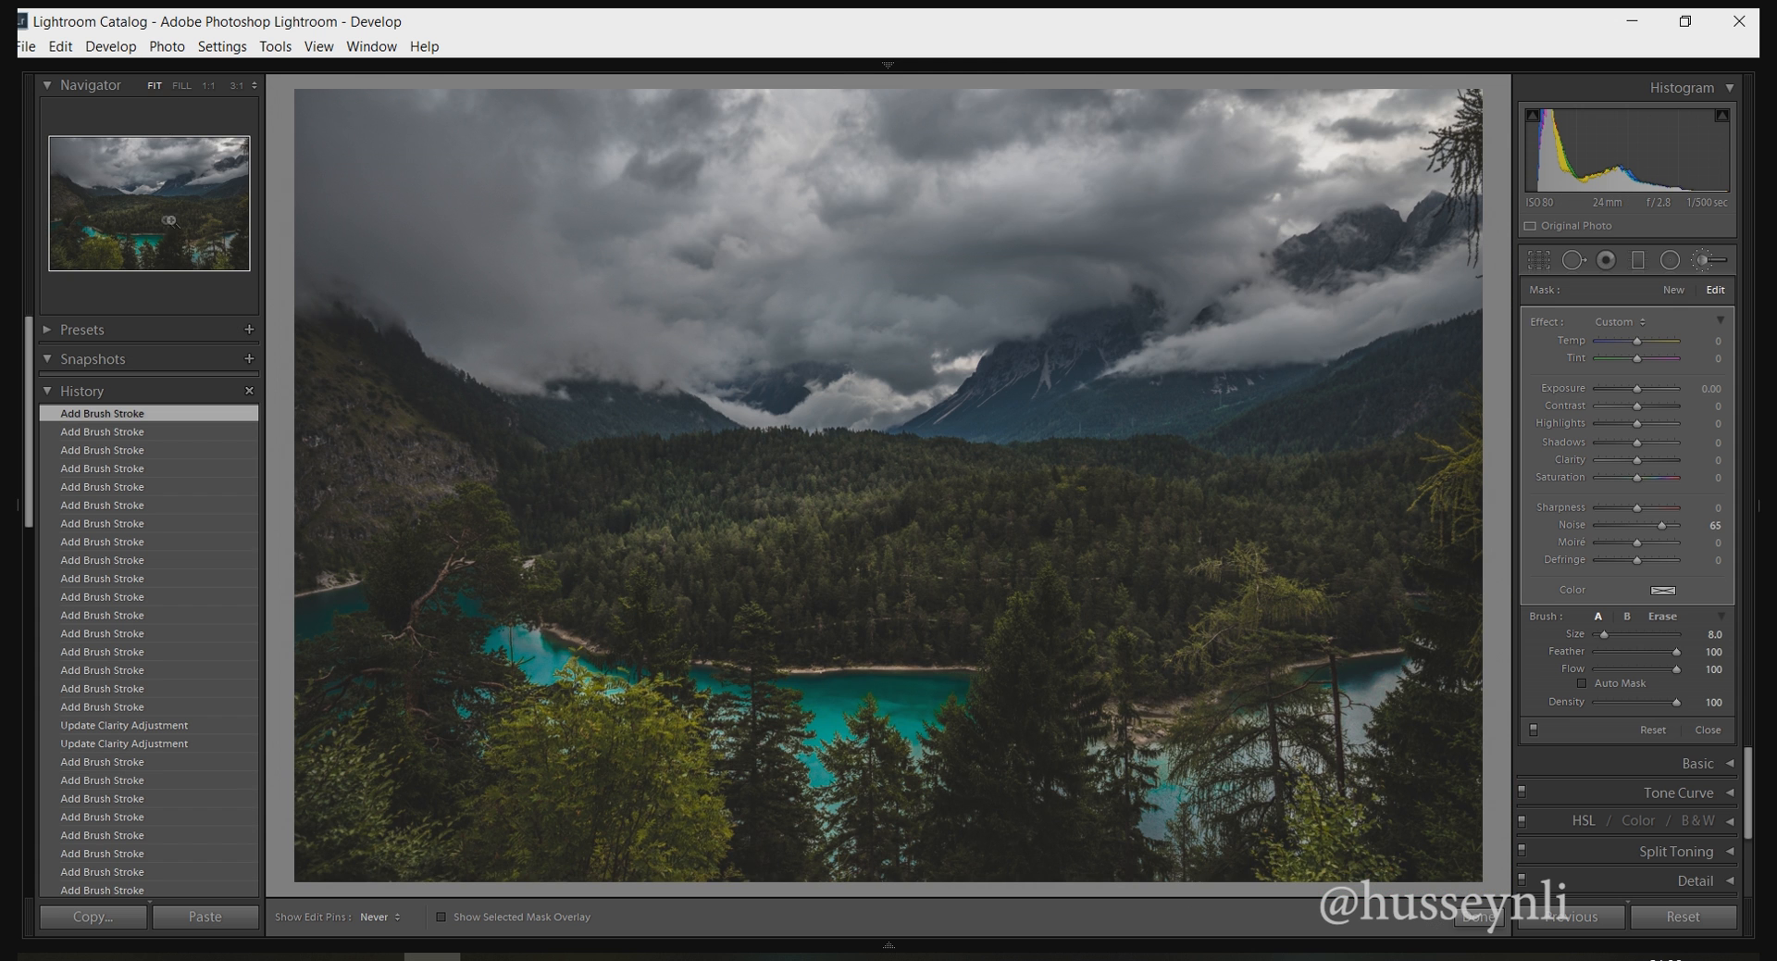
pyautogui.click(209, 85)
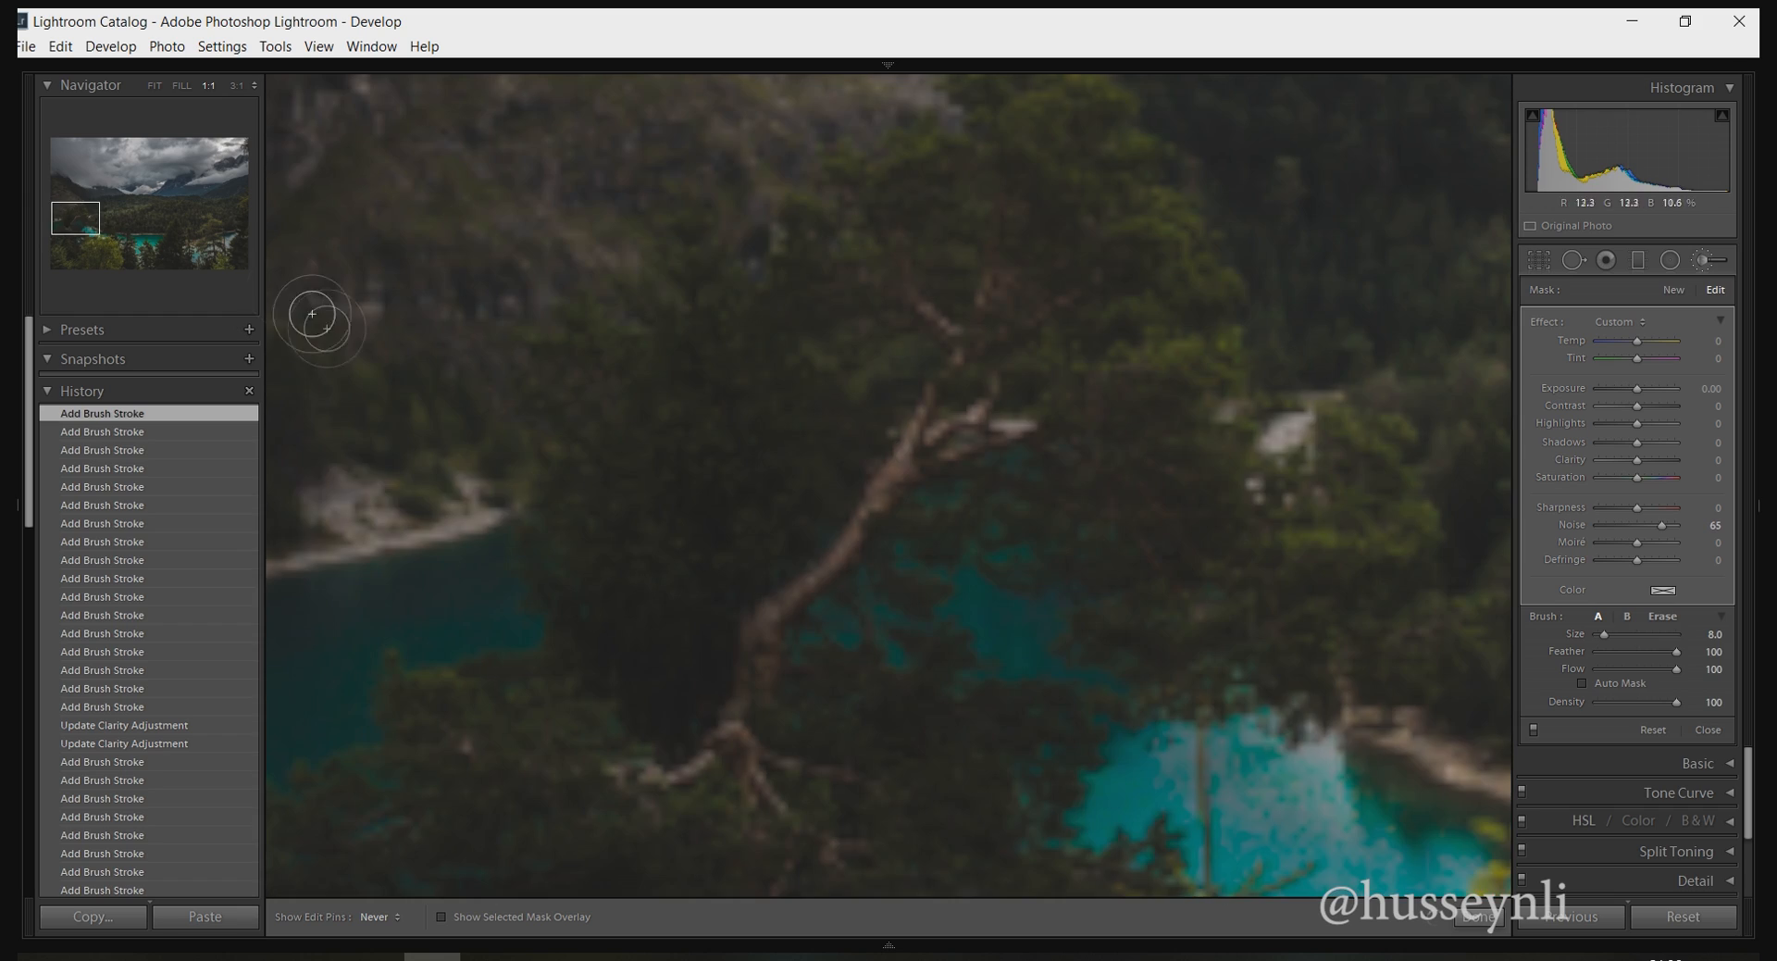
pyautogui.moveTo(97, 243); pyautogui.dragTo(211, 243)
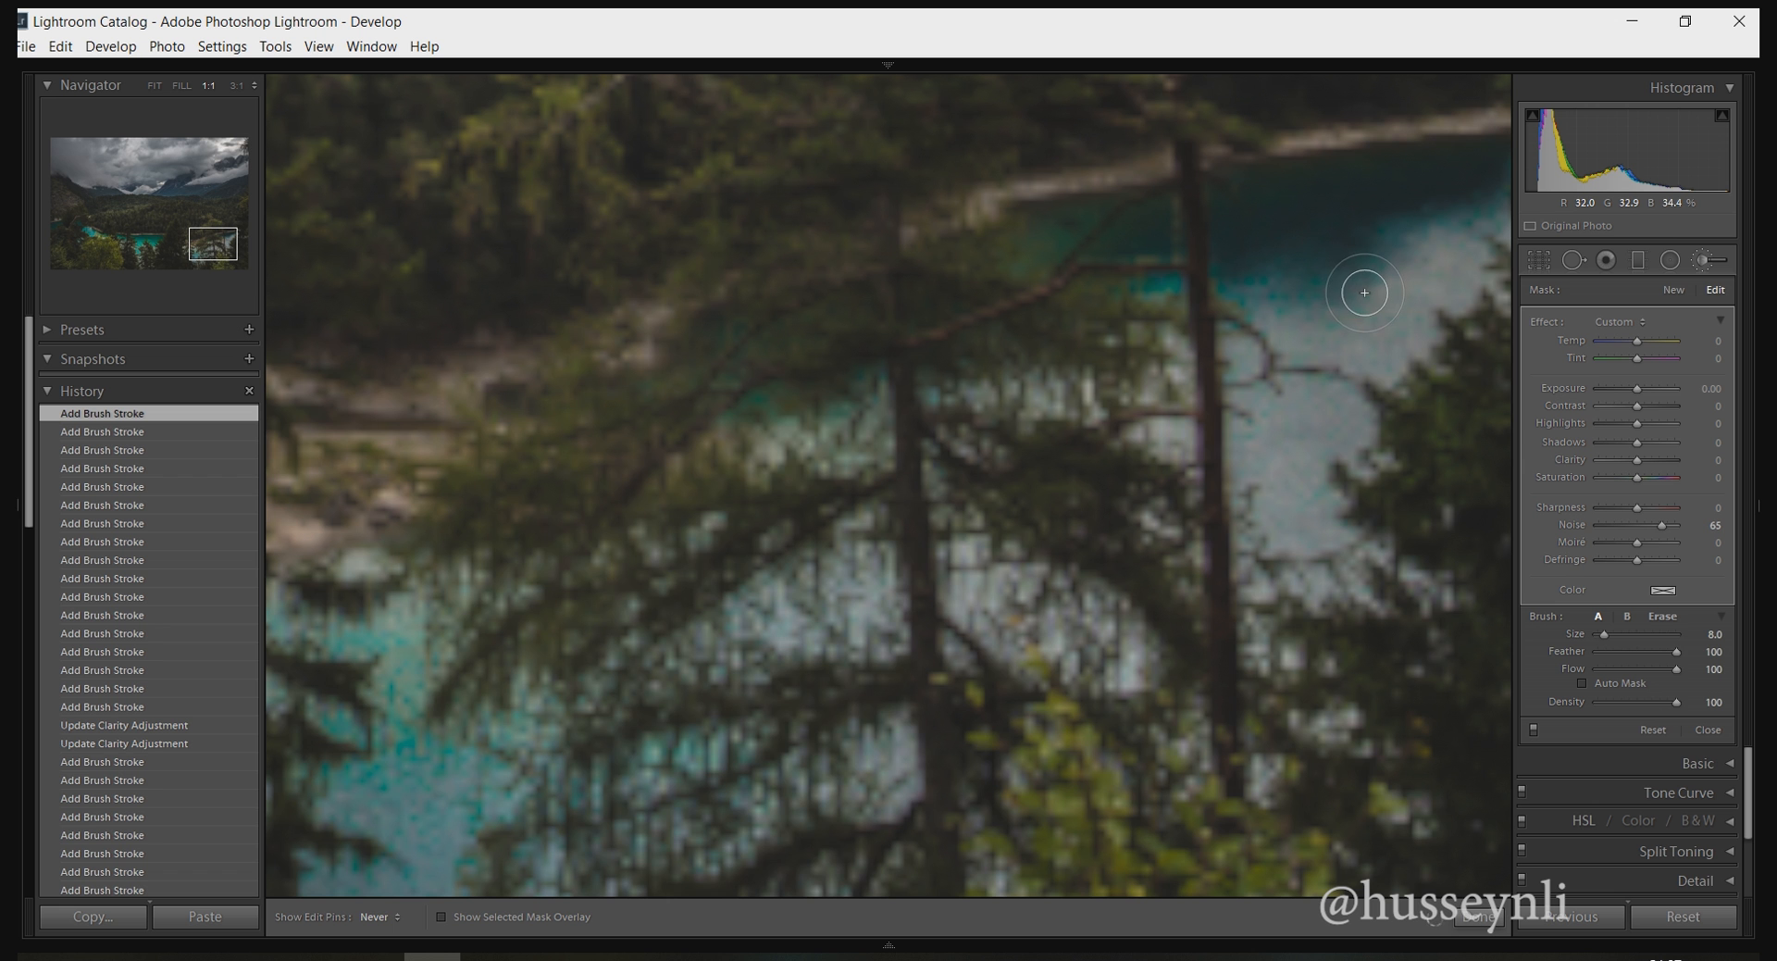
pyautogui.scroll(1, 1365, 293)
pyautogui.scroll(3, 1397, 250)
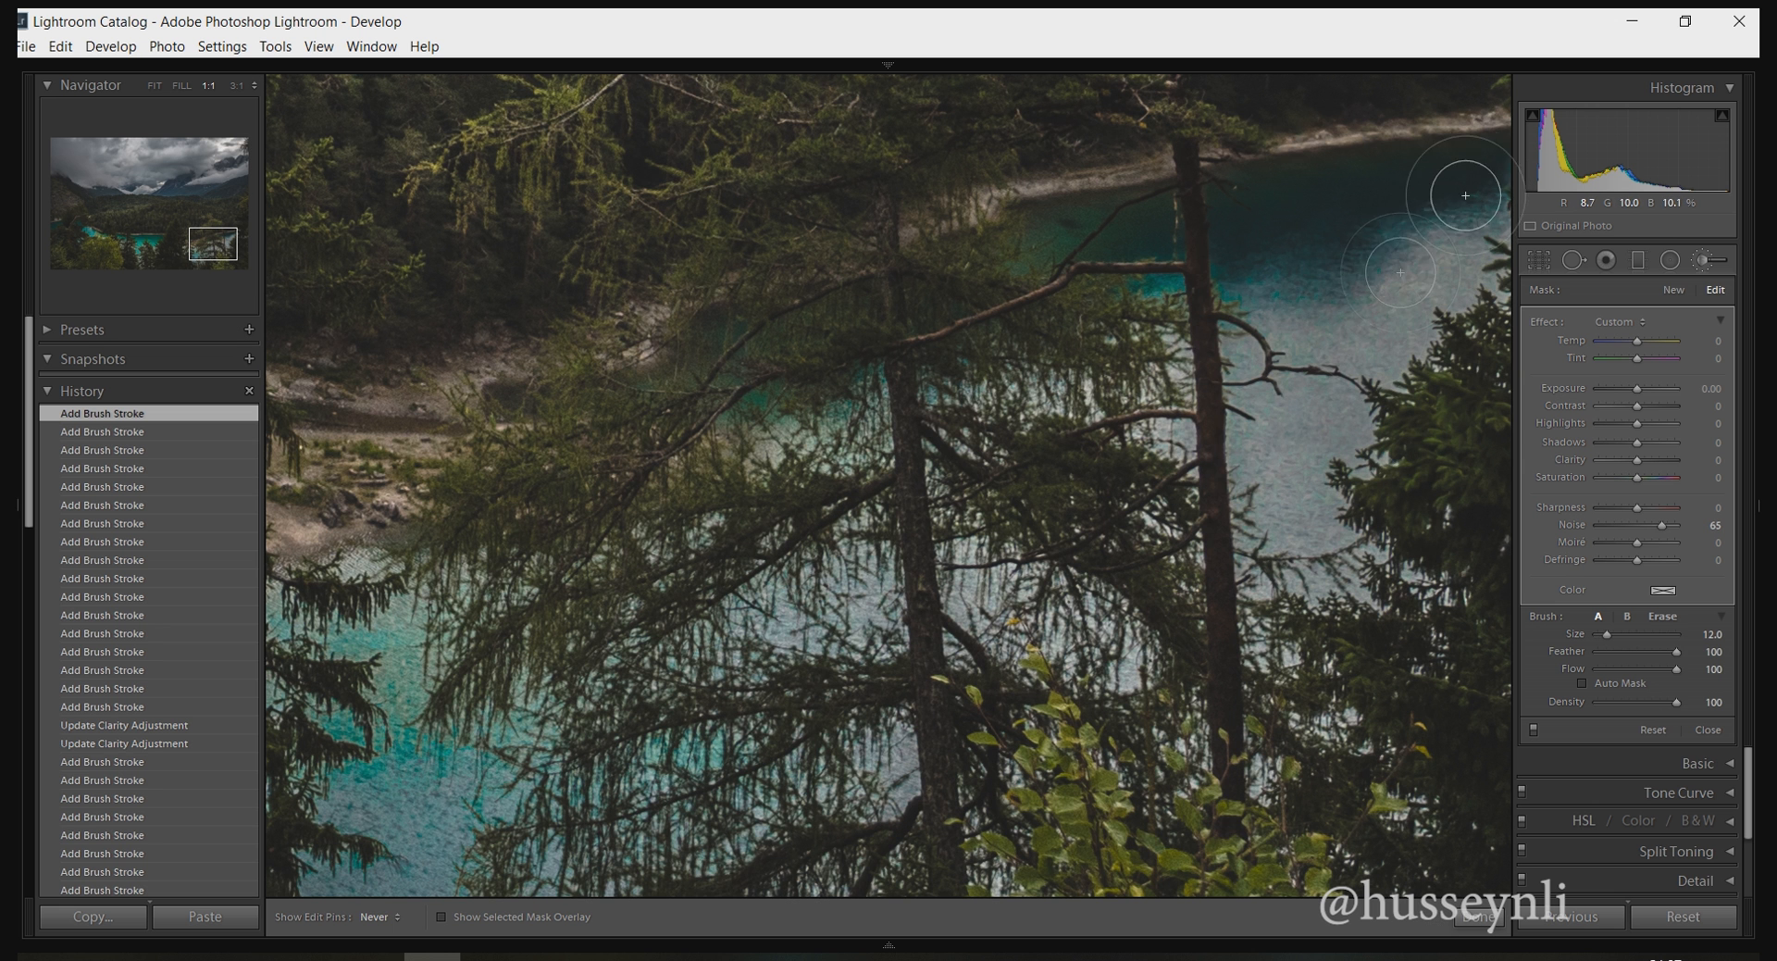
pyautogui.moveTo(1423, 253)
pyautogui.mouseDown()
pyautogui.moveTo(1289, 310)
pyautogui.moveTo(1277, 466)
pyautogui.moveTo(1255, 504)
pyautogui.mouseUp()
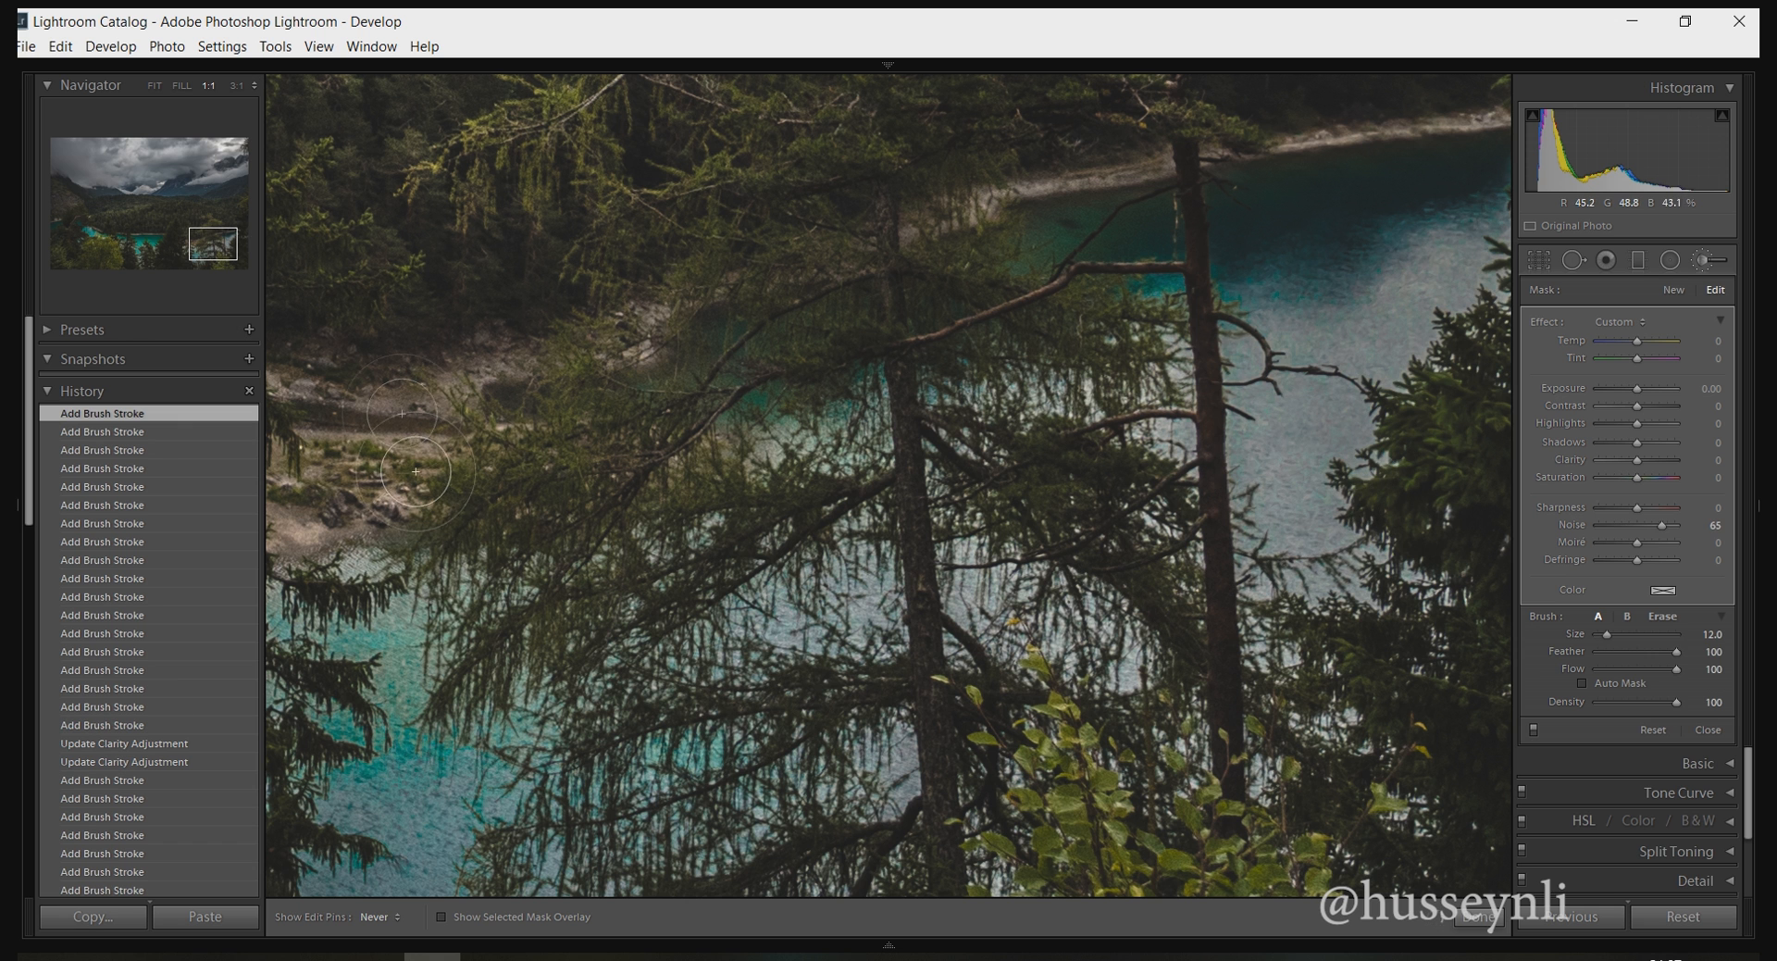
# Add a graduated filter over the sky along the tree line, reset its effect values, and widen its transition band on both sides.
pyautogui.click(155, 86)
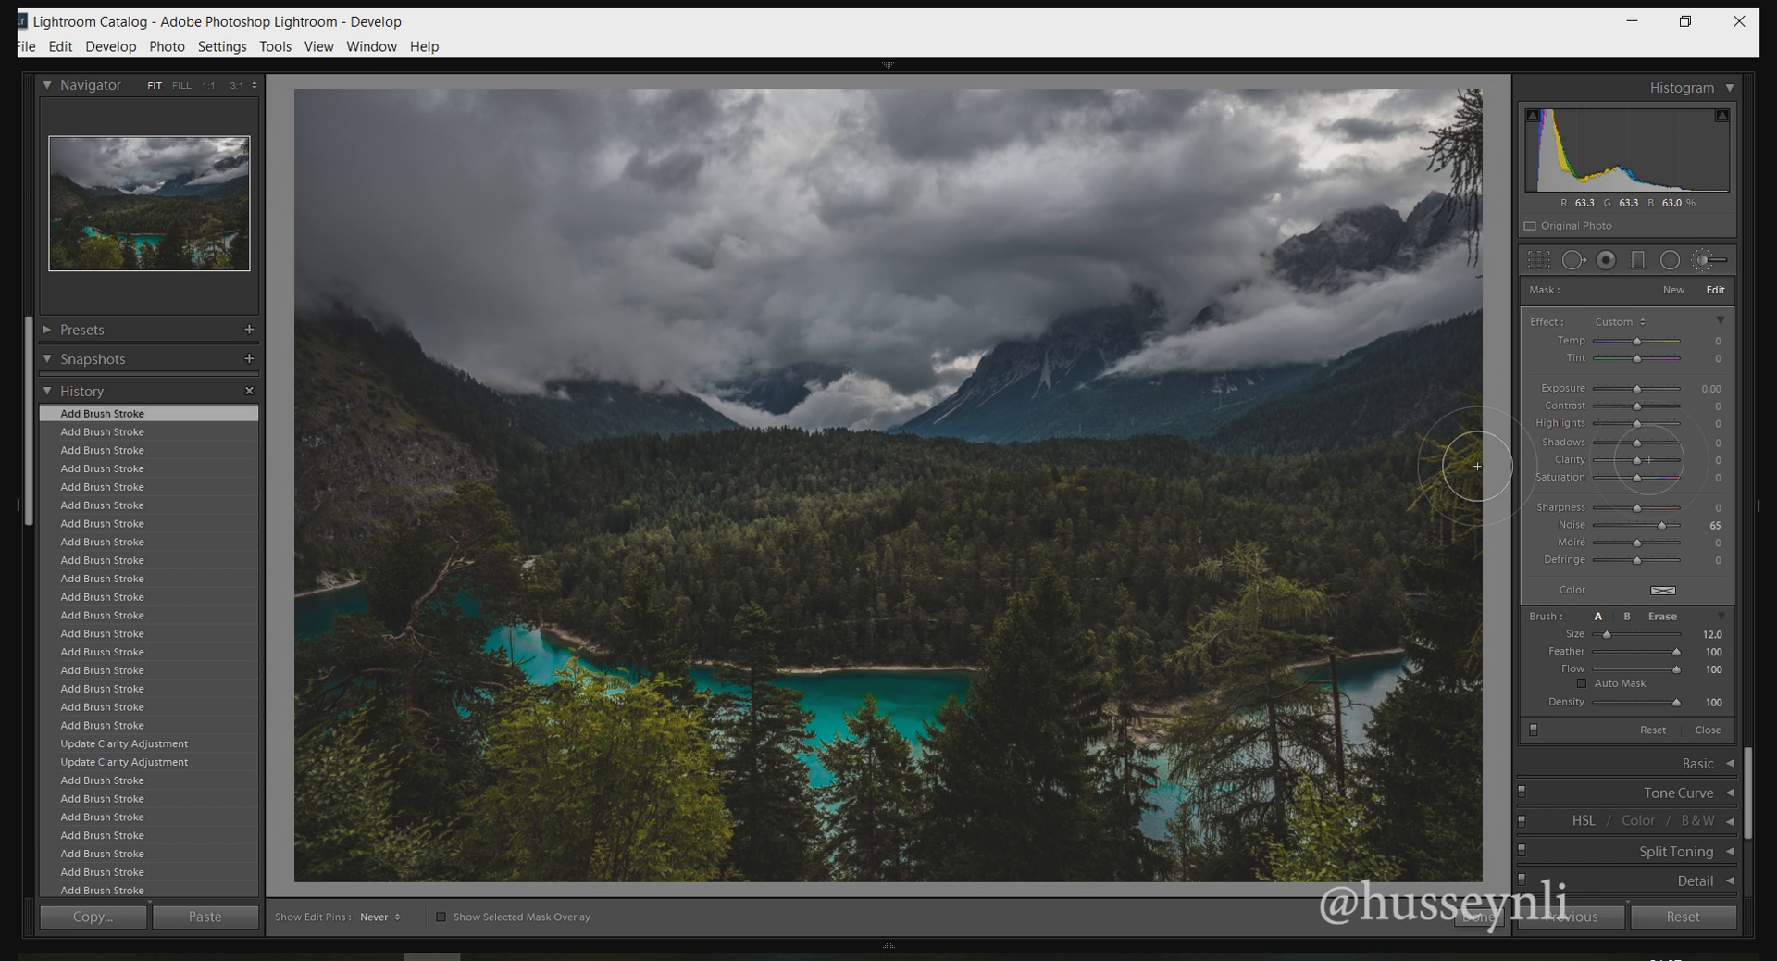
pyautogui.click(1637, 267)
pyautogui.moveTo(834, 415)
pyautogui.mouseDown()
pyautogui.moveTo(831, 505)
pyautogui.moveTo(836, 424)
pyautogui.mouseUp()
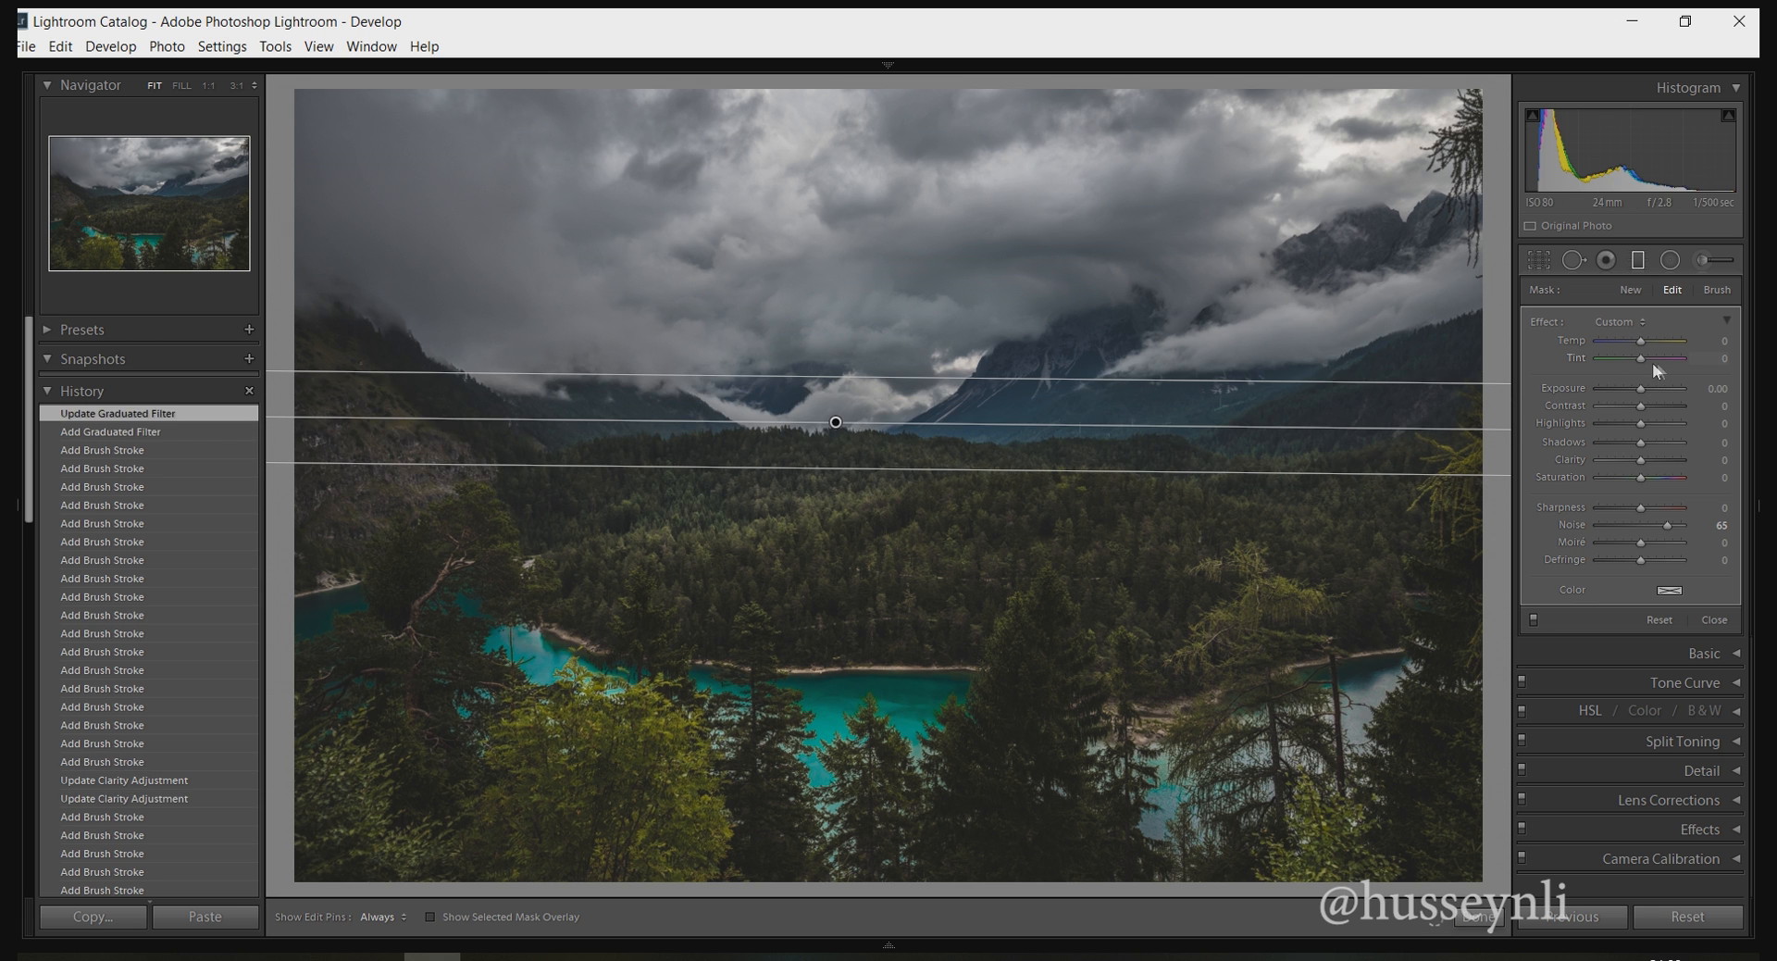
pyautogui.doubleClick(1551, 322)
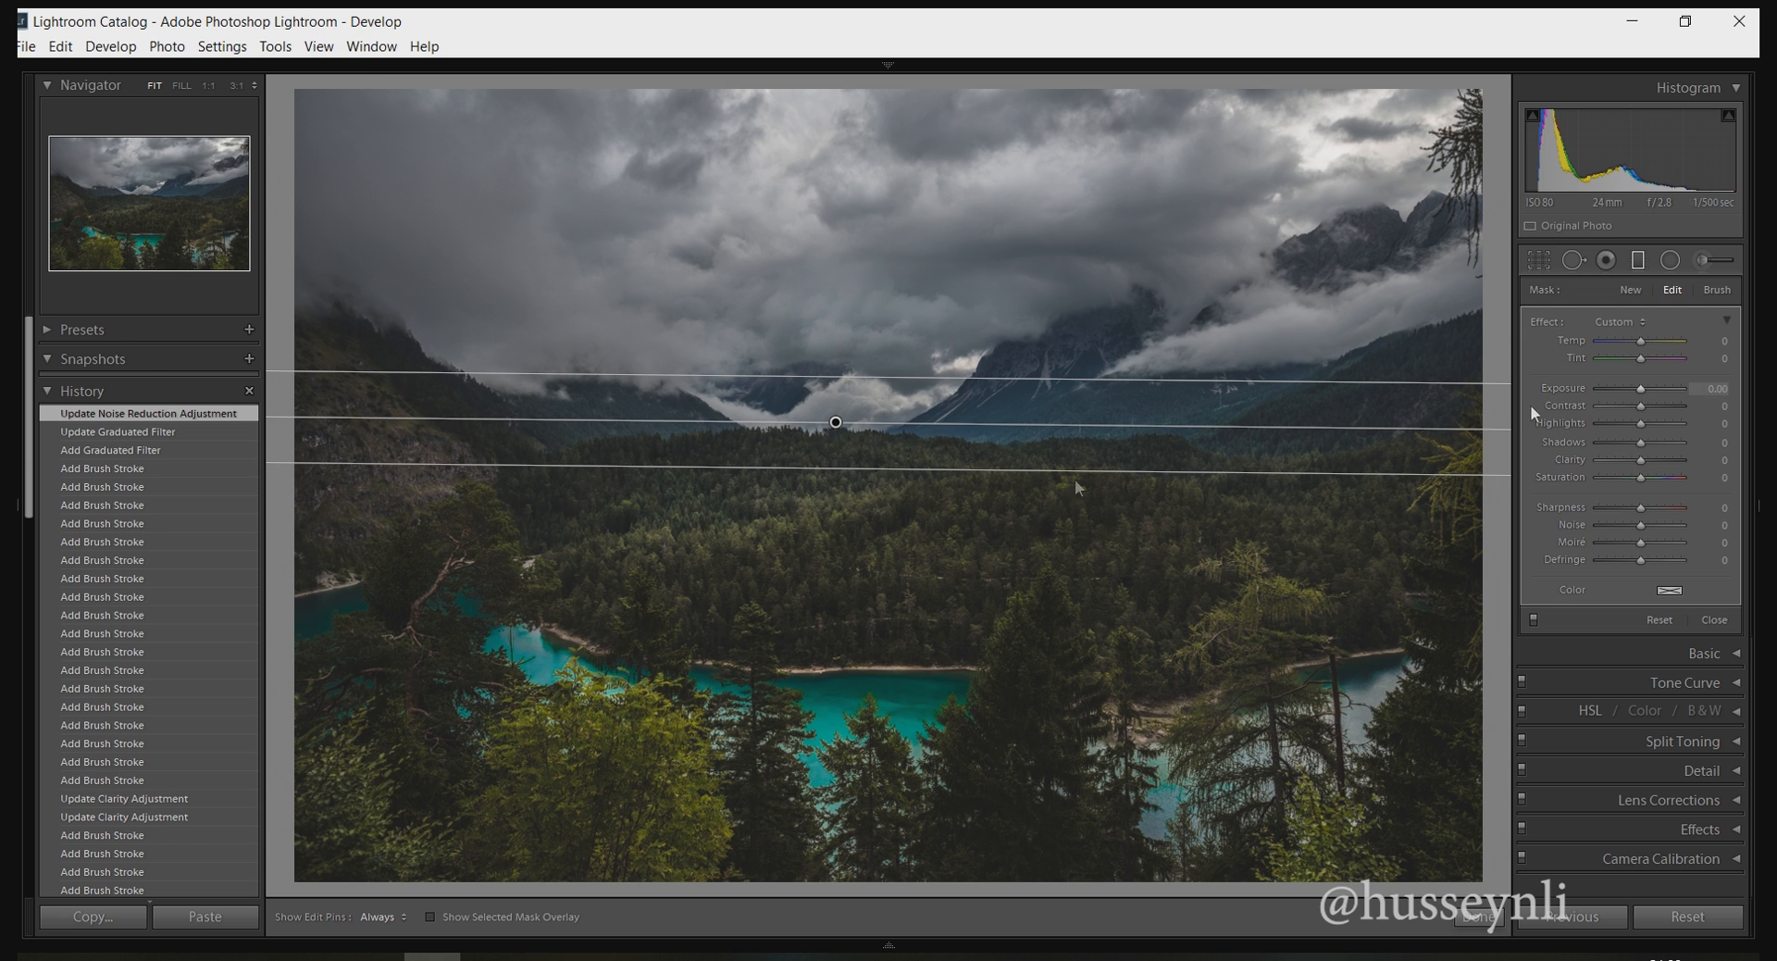
pyautogui.moveTo(836, 472); pyautogui.dragTo(834, 500)
pyautogui.moveTo(830, 380); pyautogui.dragTo(831, 359)
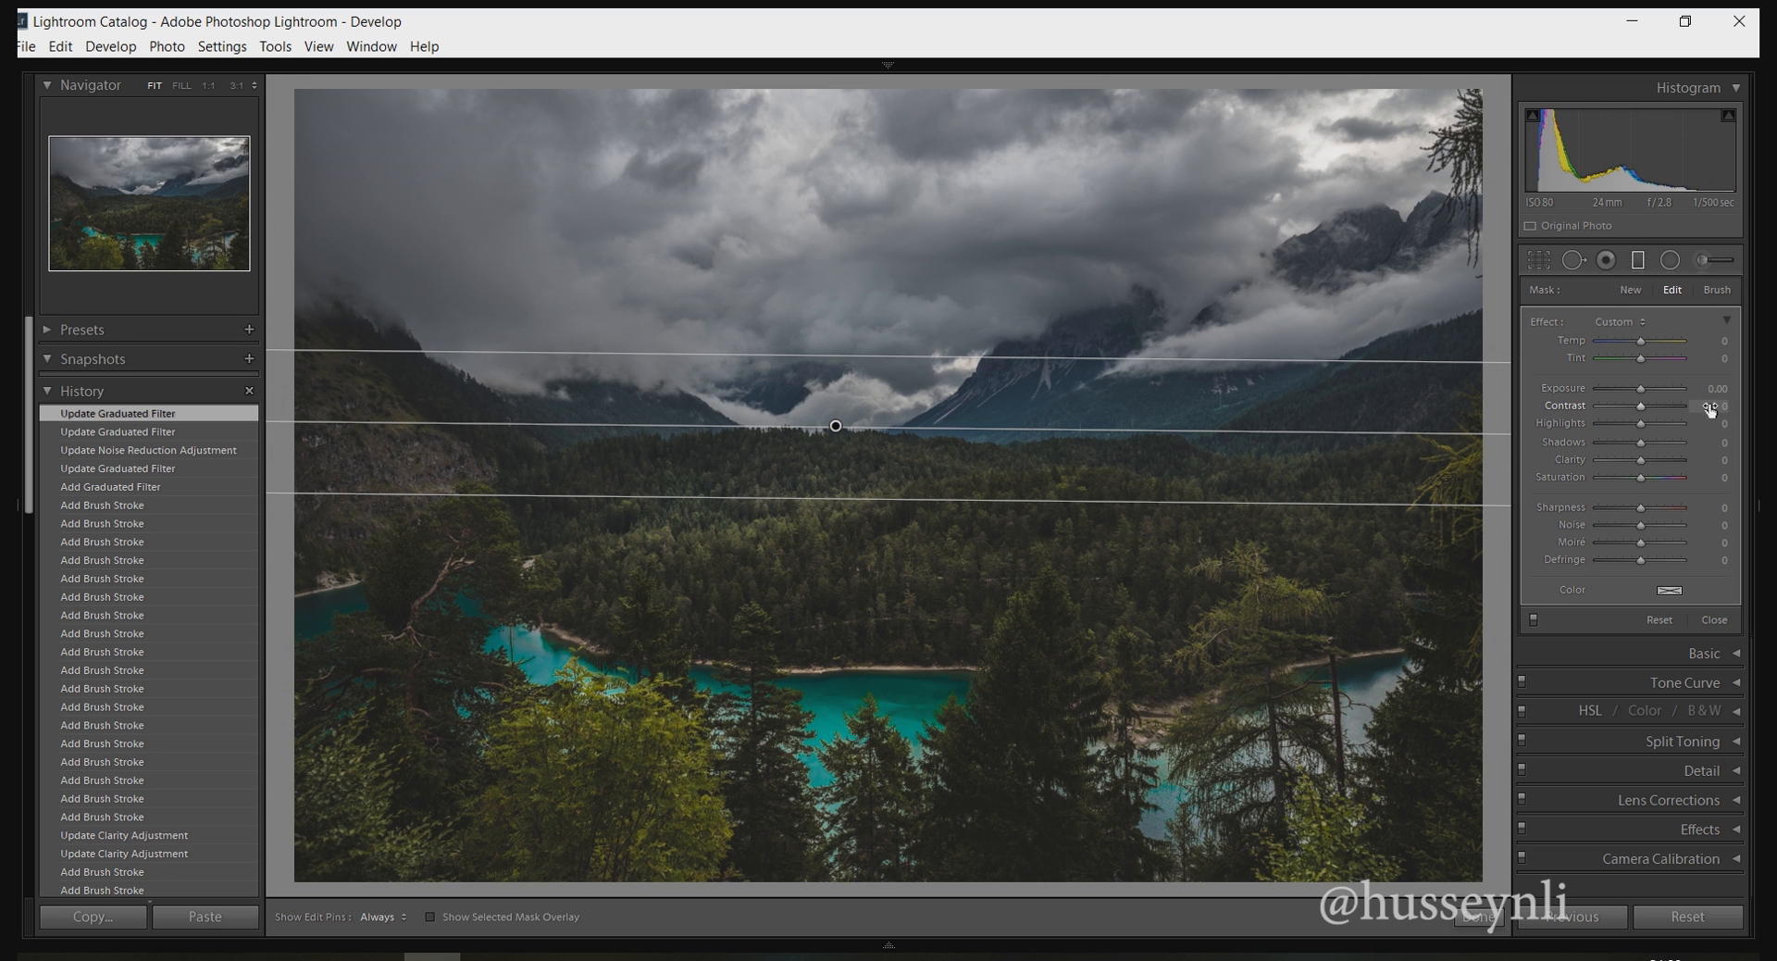
# Set the sky graduated filter to Contrast 33, Highlights 20 and Clarity 59, and finish the filter edit.
pyautogui.moveTo(1657, 405)
pyautogui.mouseDown()
pyautogui.moveTo(1626, 406)
pyautogui.moveTo(1646, 406)
pyautogui.mouseUp()
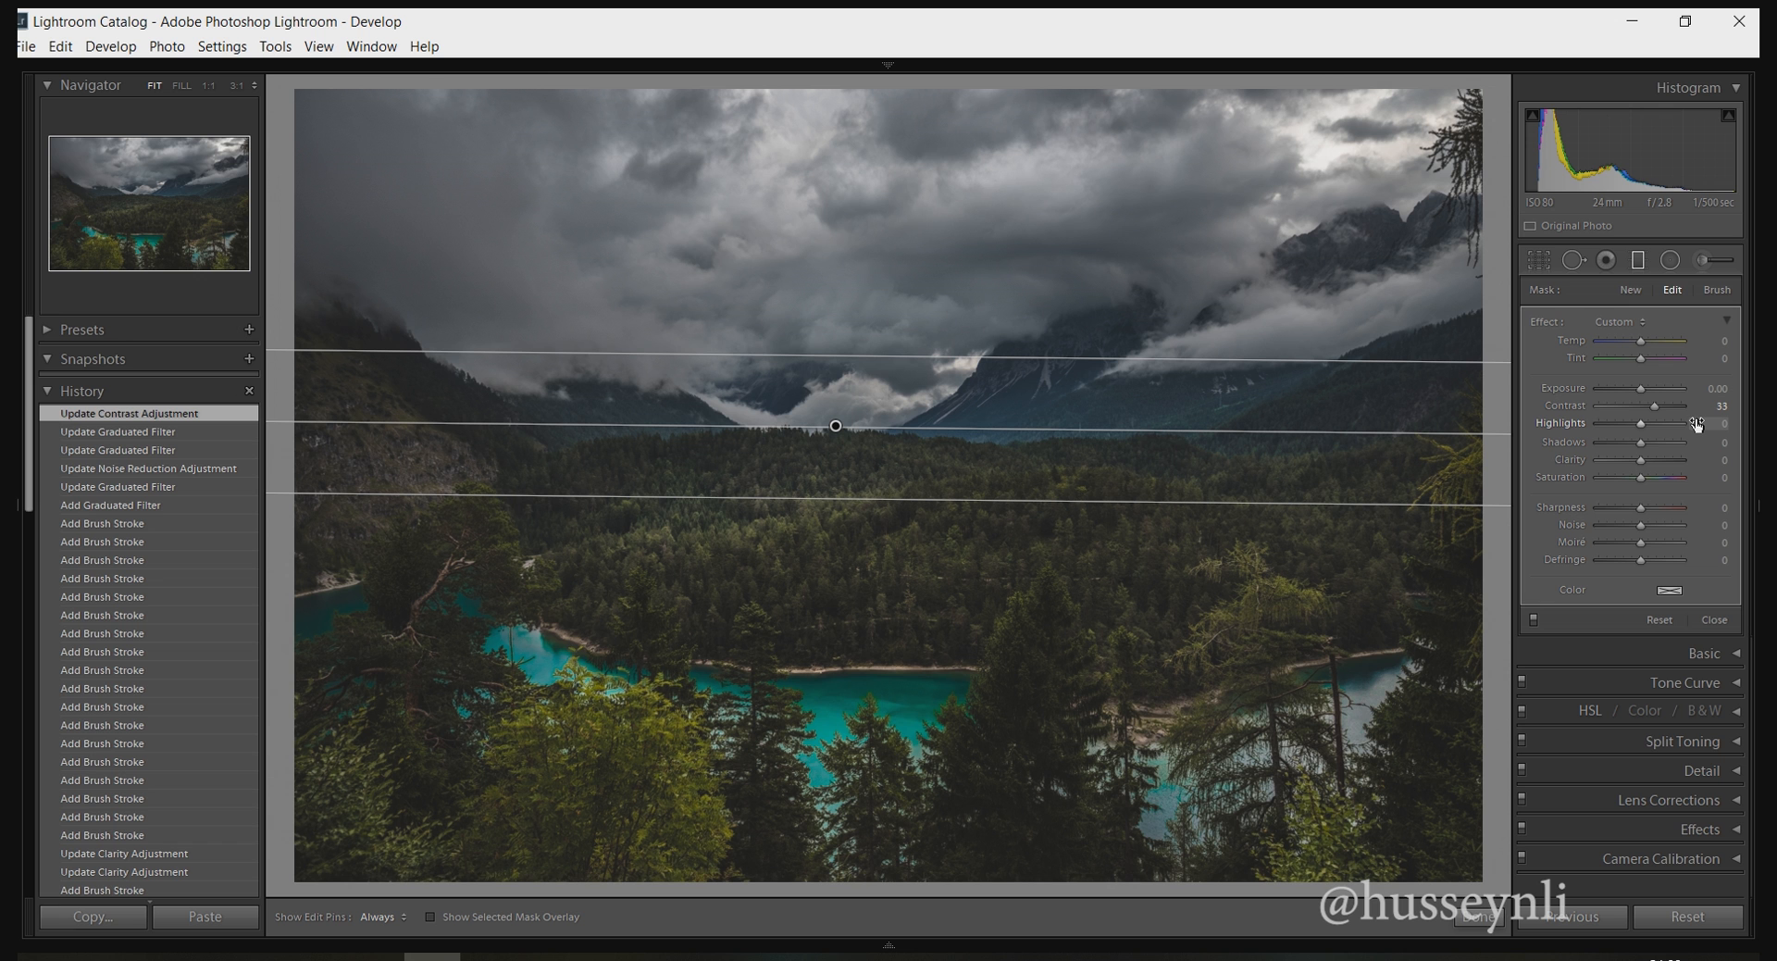
pyautogui.moveTo(1710, 423); pyautogui.dragTo(1737, 423)
pyautogui.moveTo(1646, 423); pyautogui.dragTo(1641, 423)
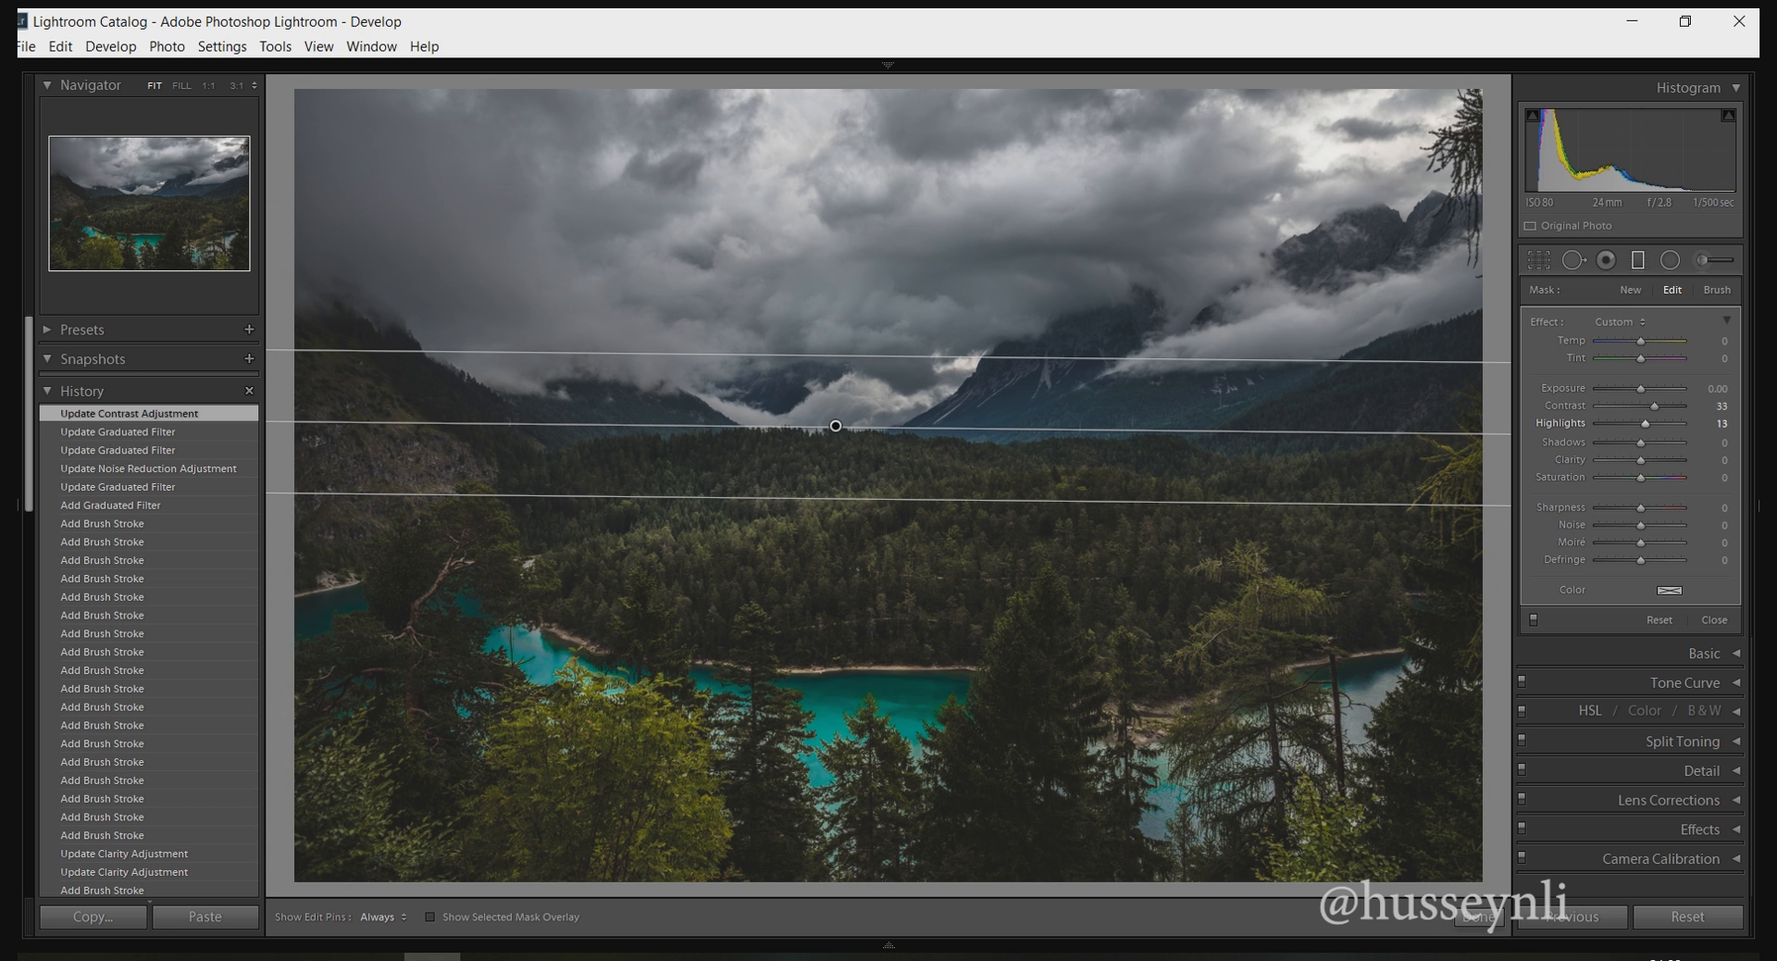
pyautogui.moveTo(1647, 423); pyautogui.dragTo(1649, 423)
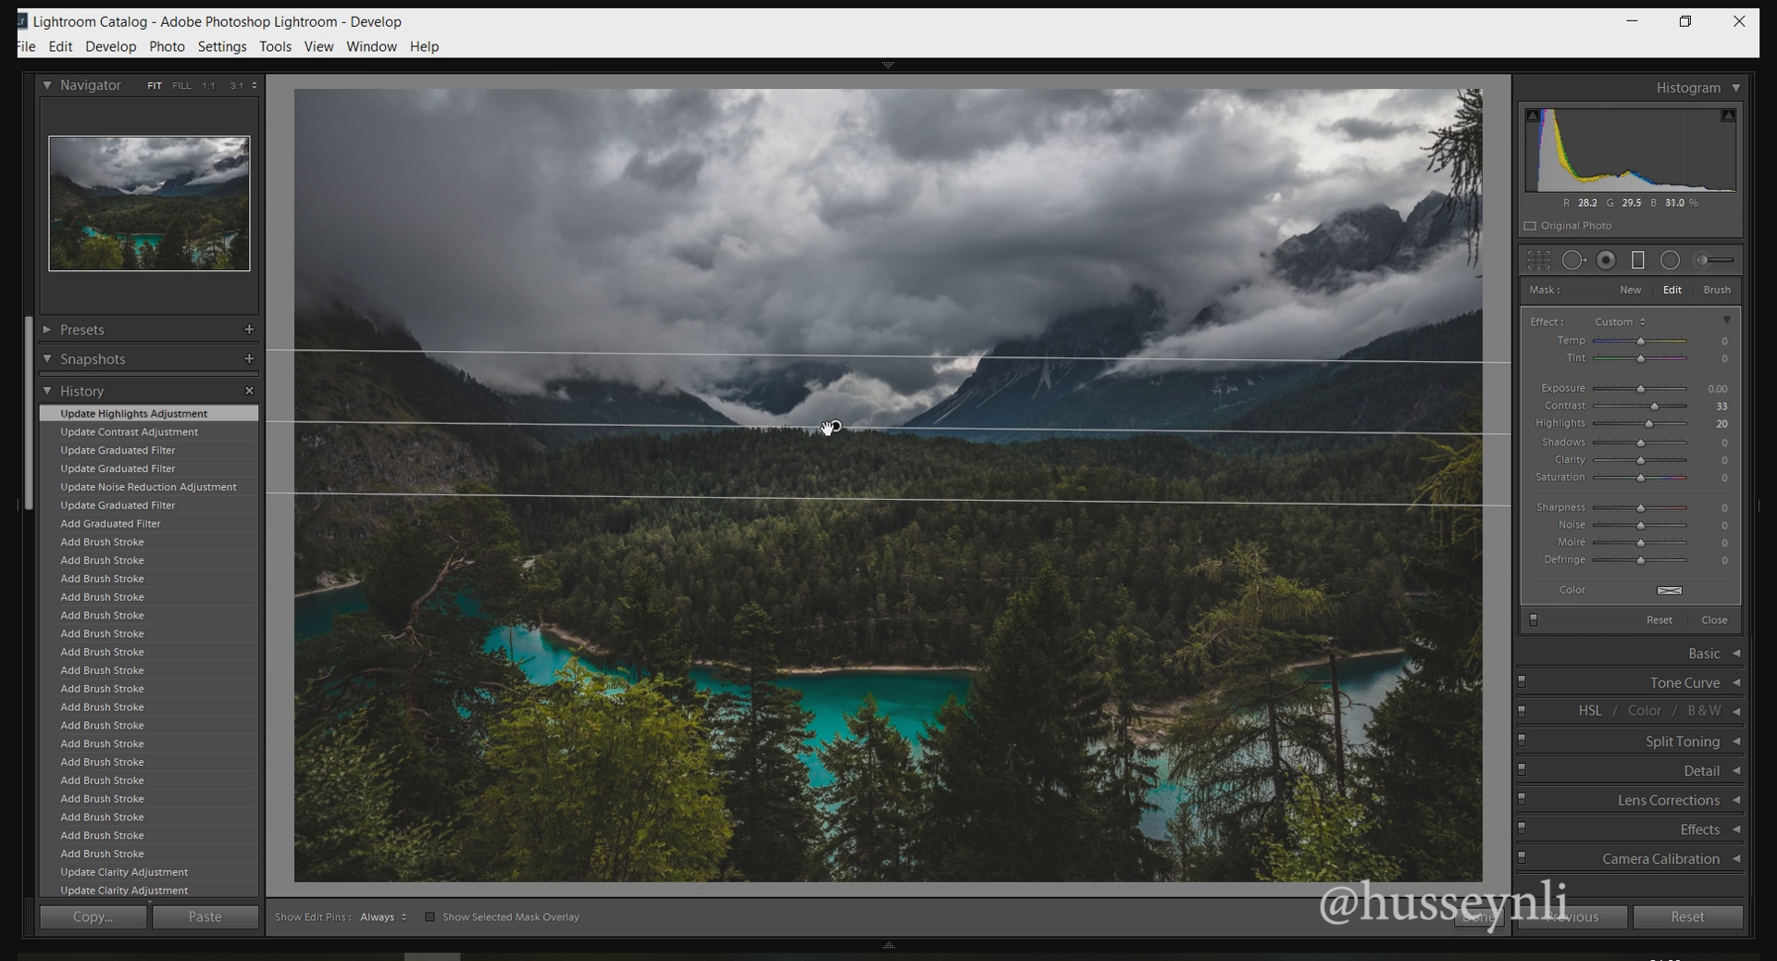
pyautogui.moveTo(833, 426)
pyautogui.moveTo(1710, 460); pyautogui.dragTo(1653, 460)
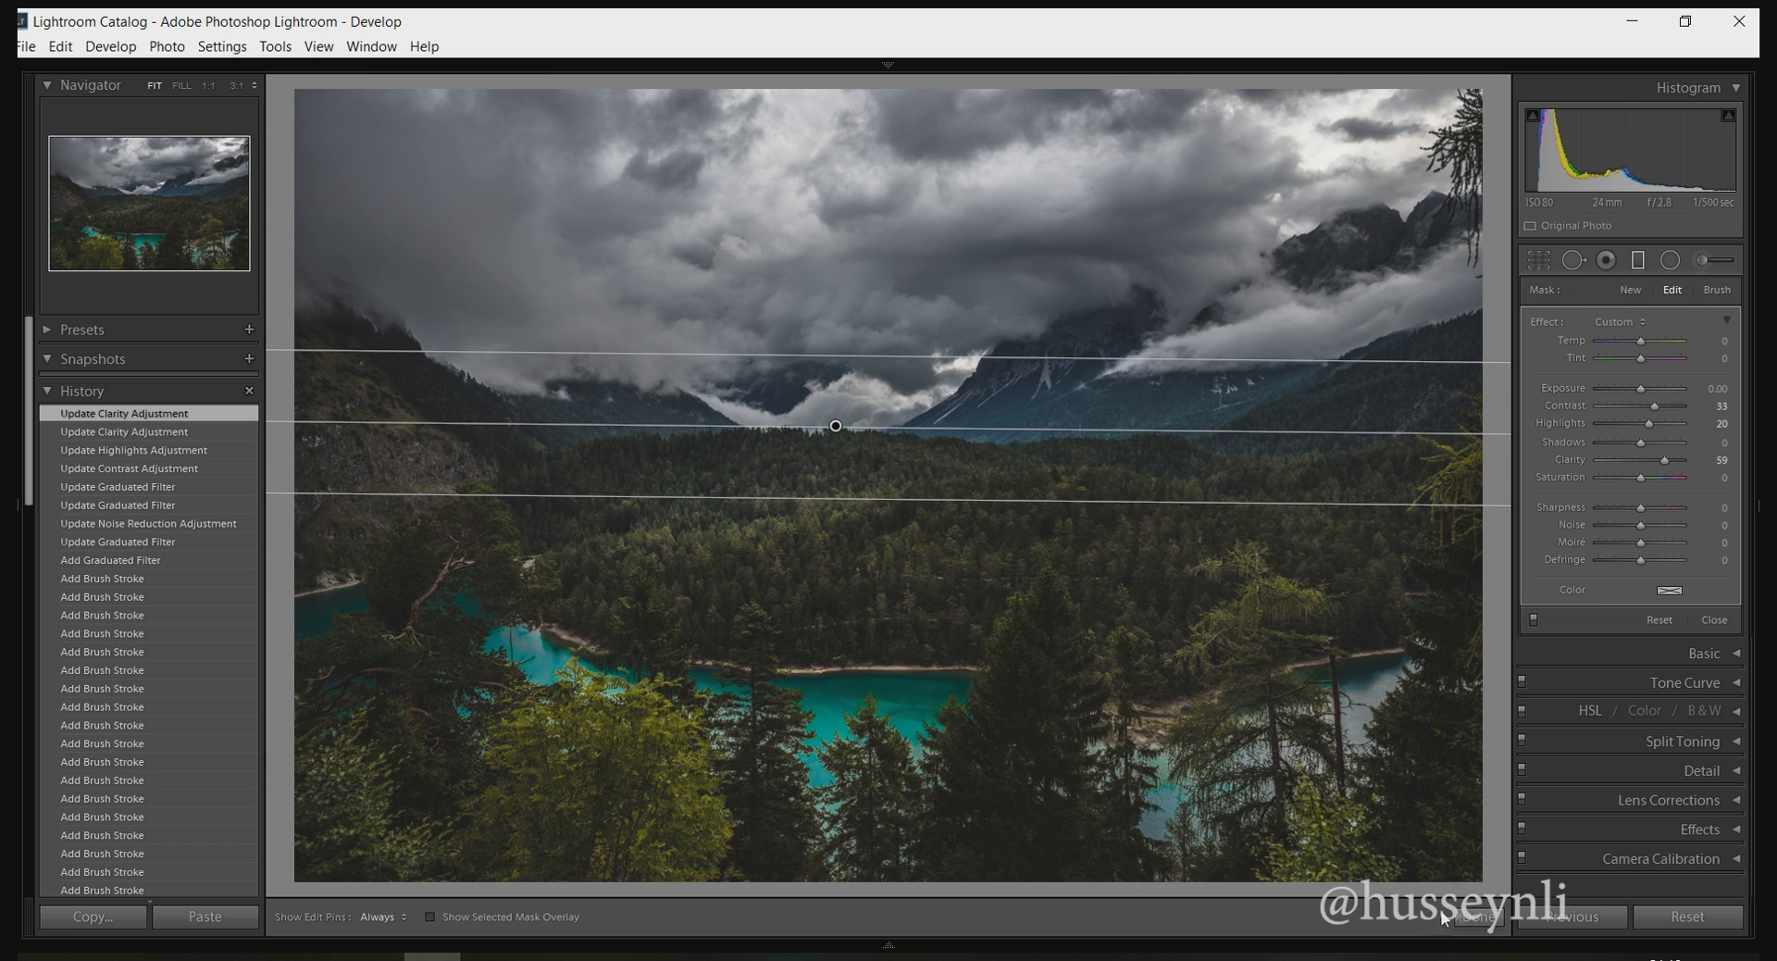
pyautogui.click(1476, 916)
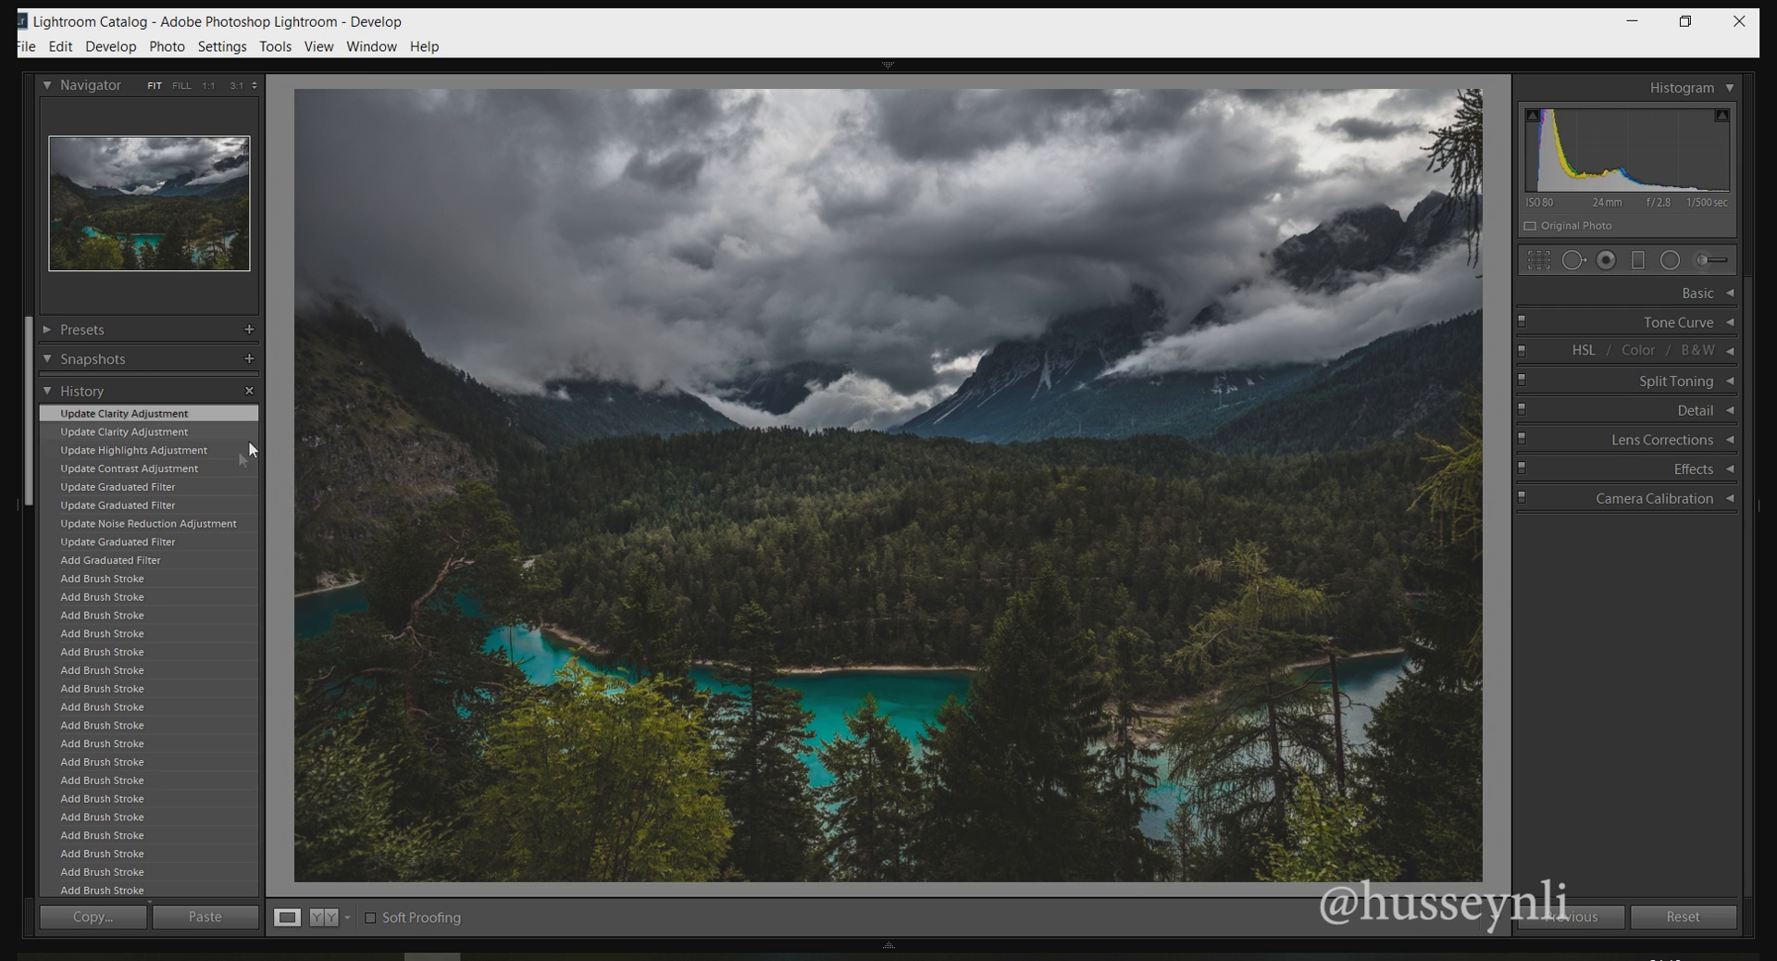
# Compare the original import state with the latest edit twice through the photo's history, ending on the latest edit.
pyautogui.scroll(-15, 227, 459)
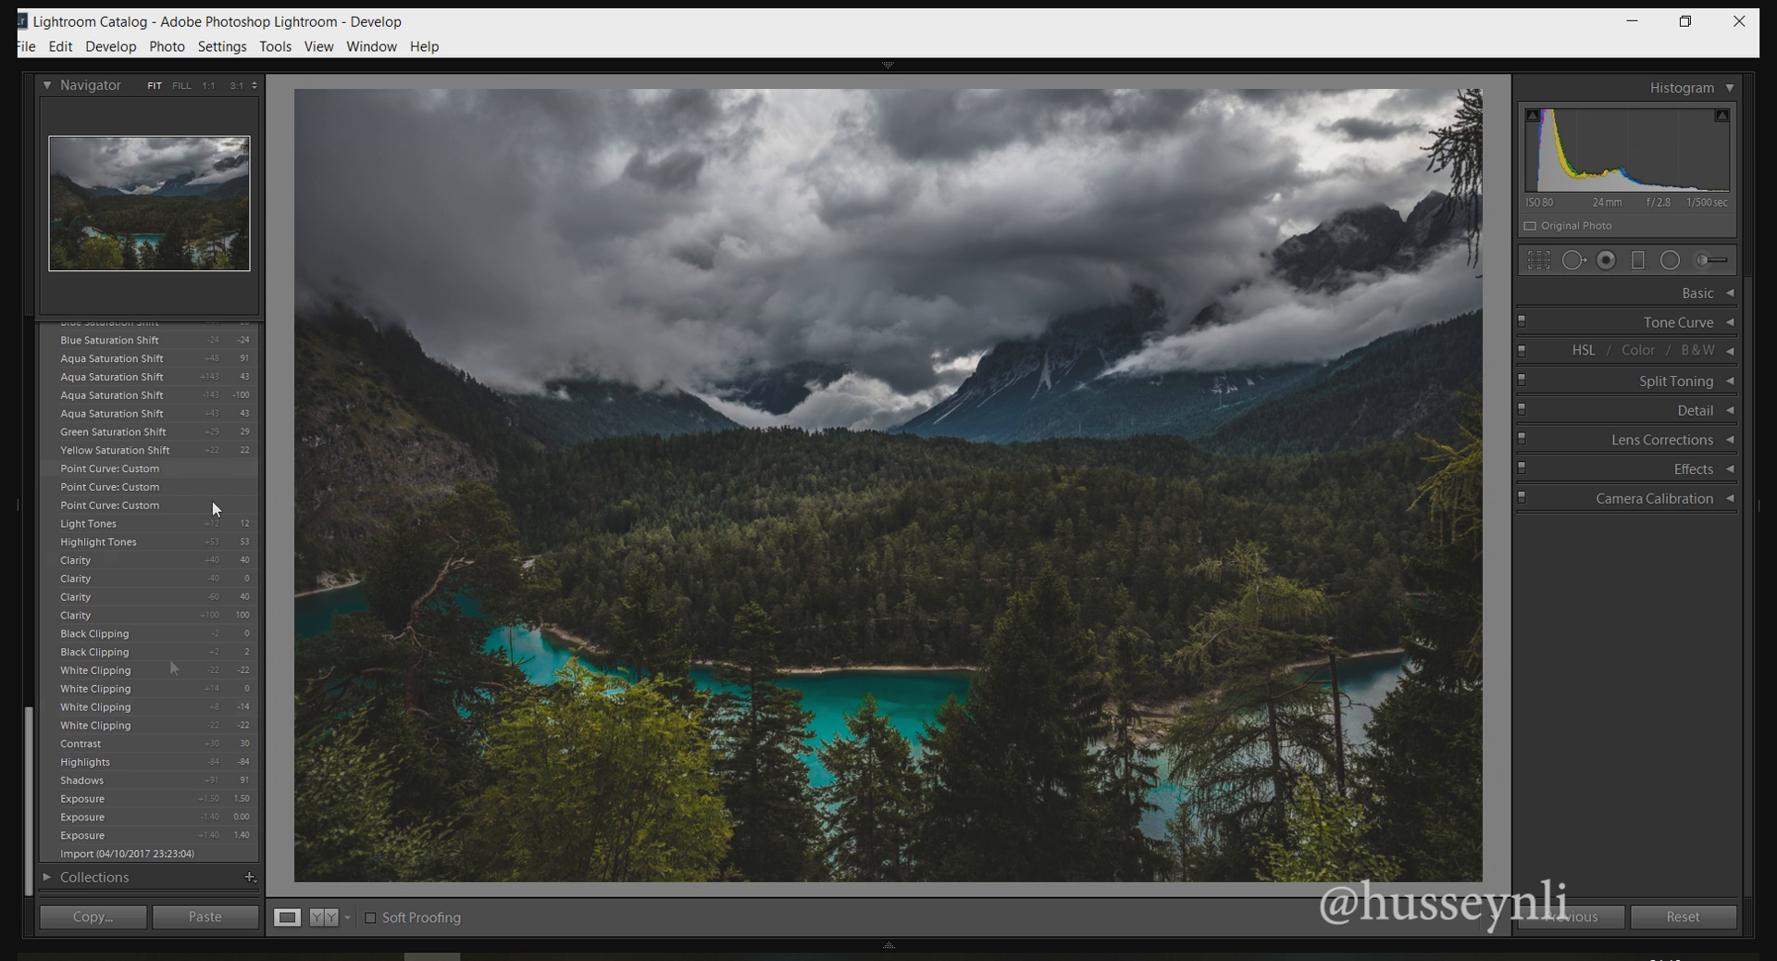
pyautogui.click(111, 854)
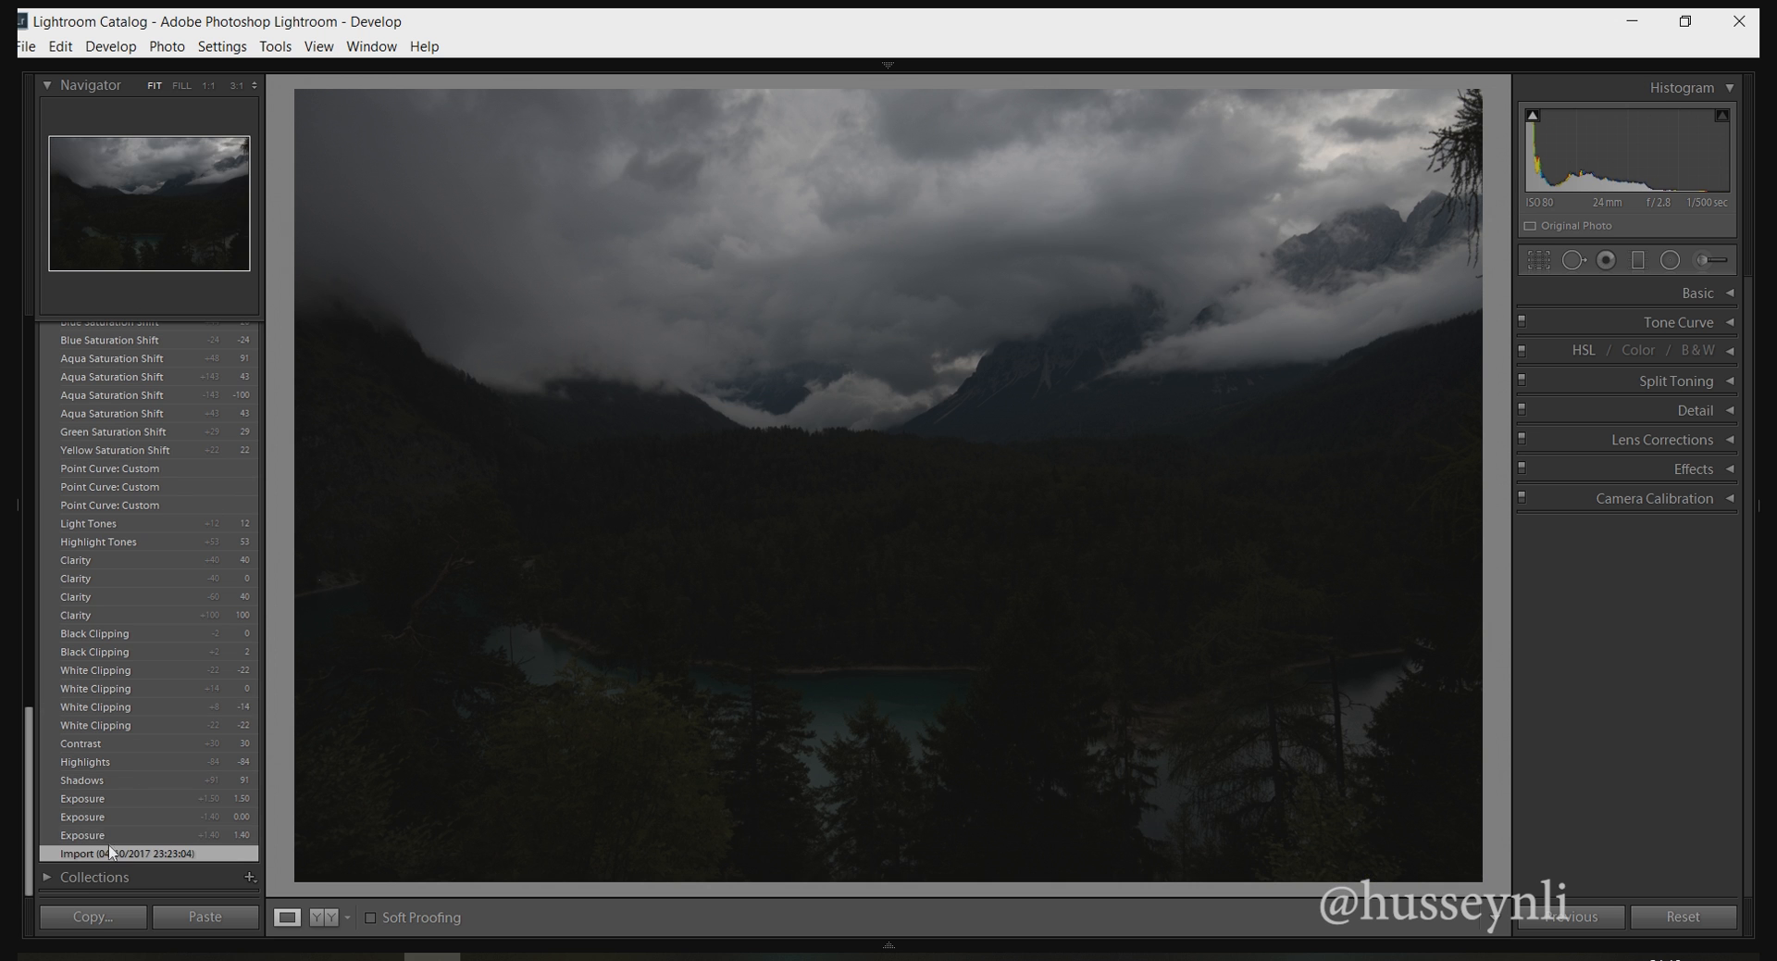
pyautogui.scroll(10, 110, 653)
pyautogui.scroll(5, 133, 487)
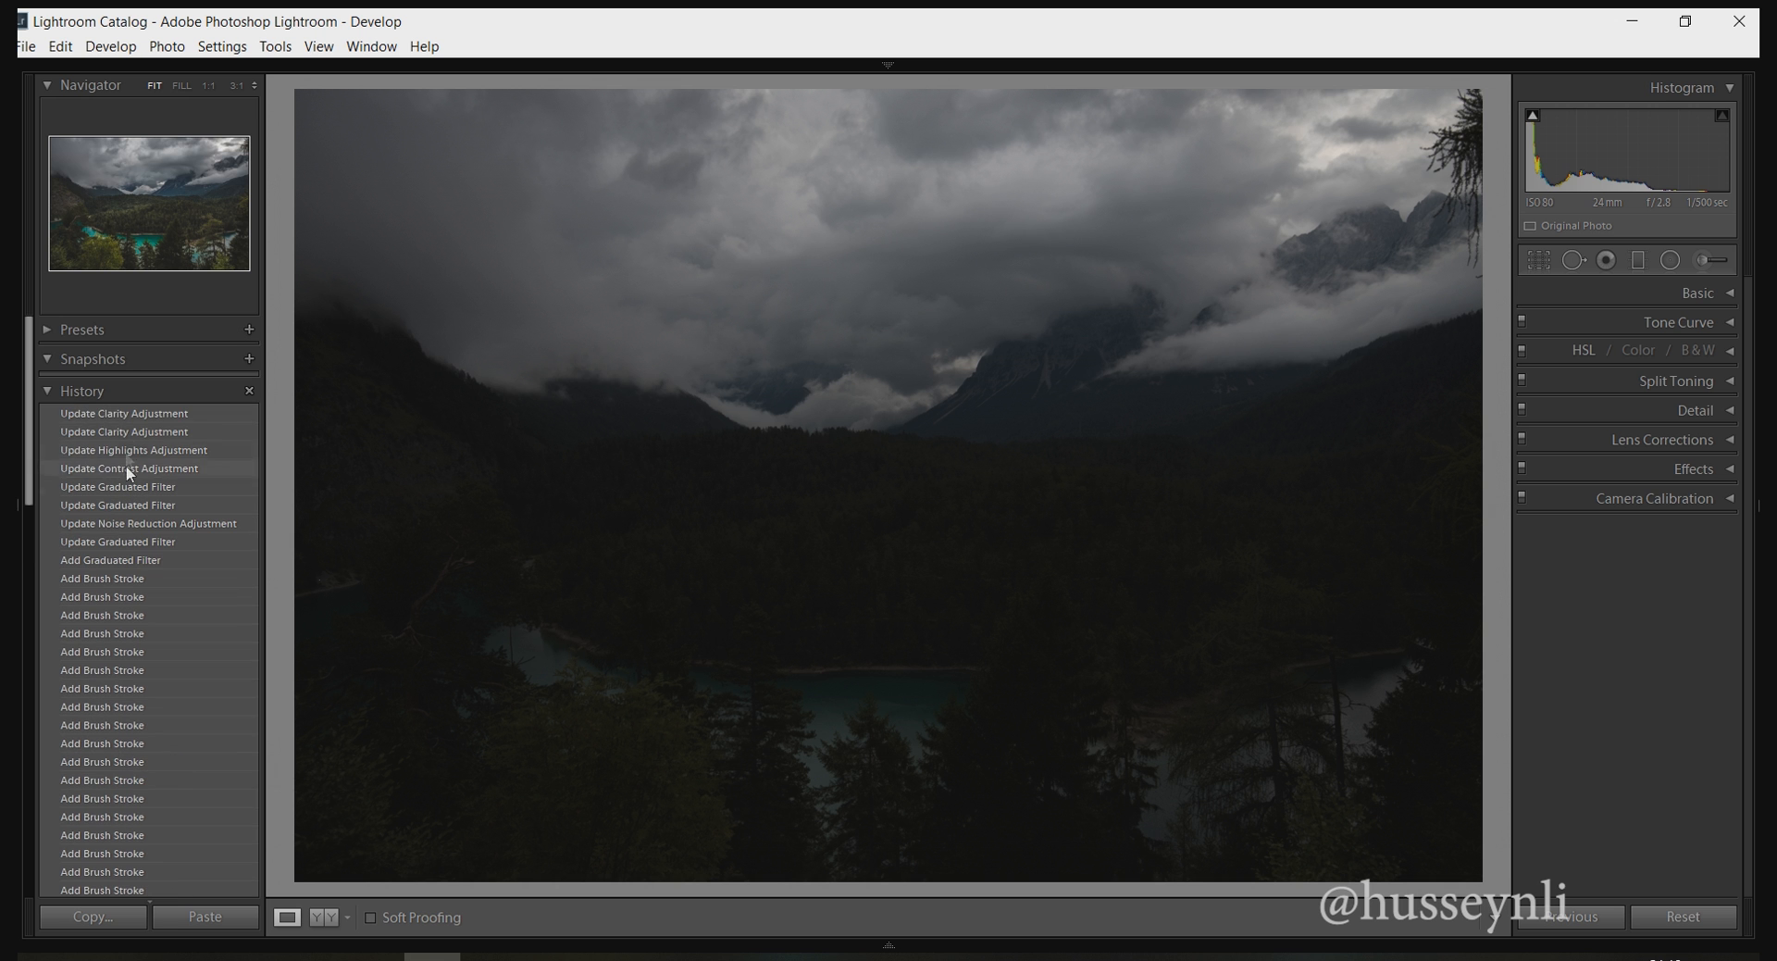
pyautogui.click(131, 414)
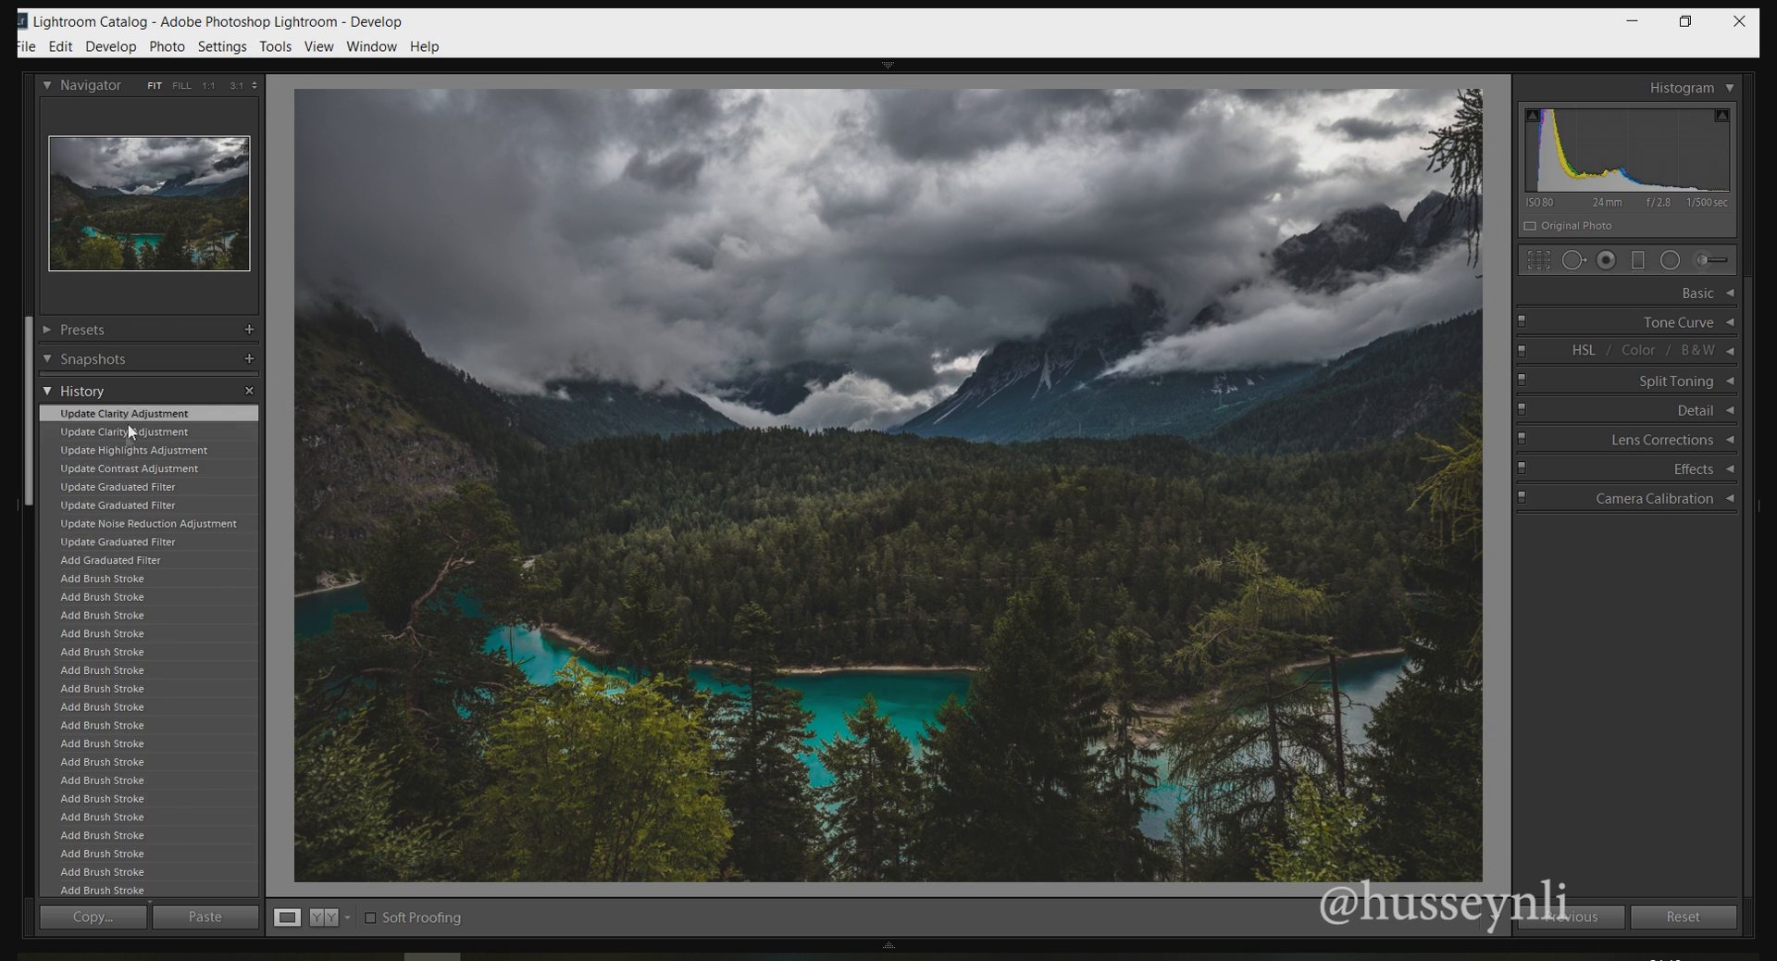
pyautogui.scroll(-15, 100, 435)
pyautogui.click(129, 855)
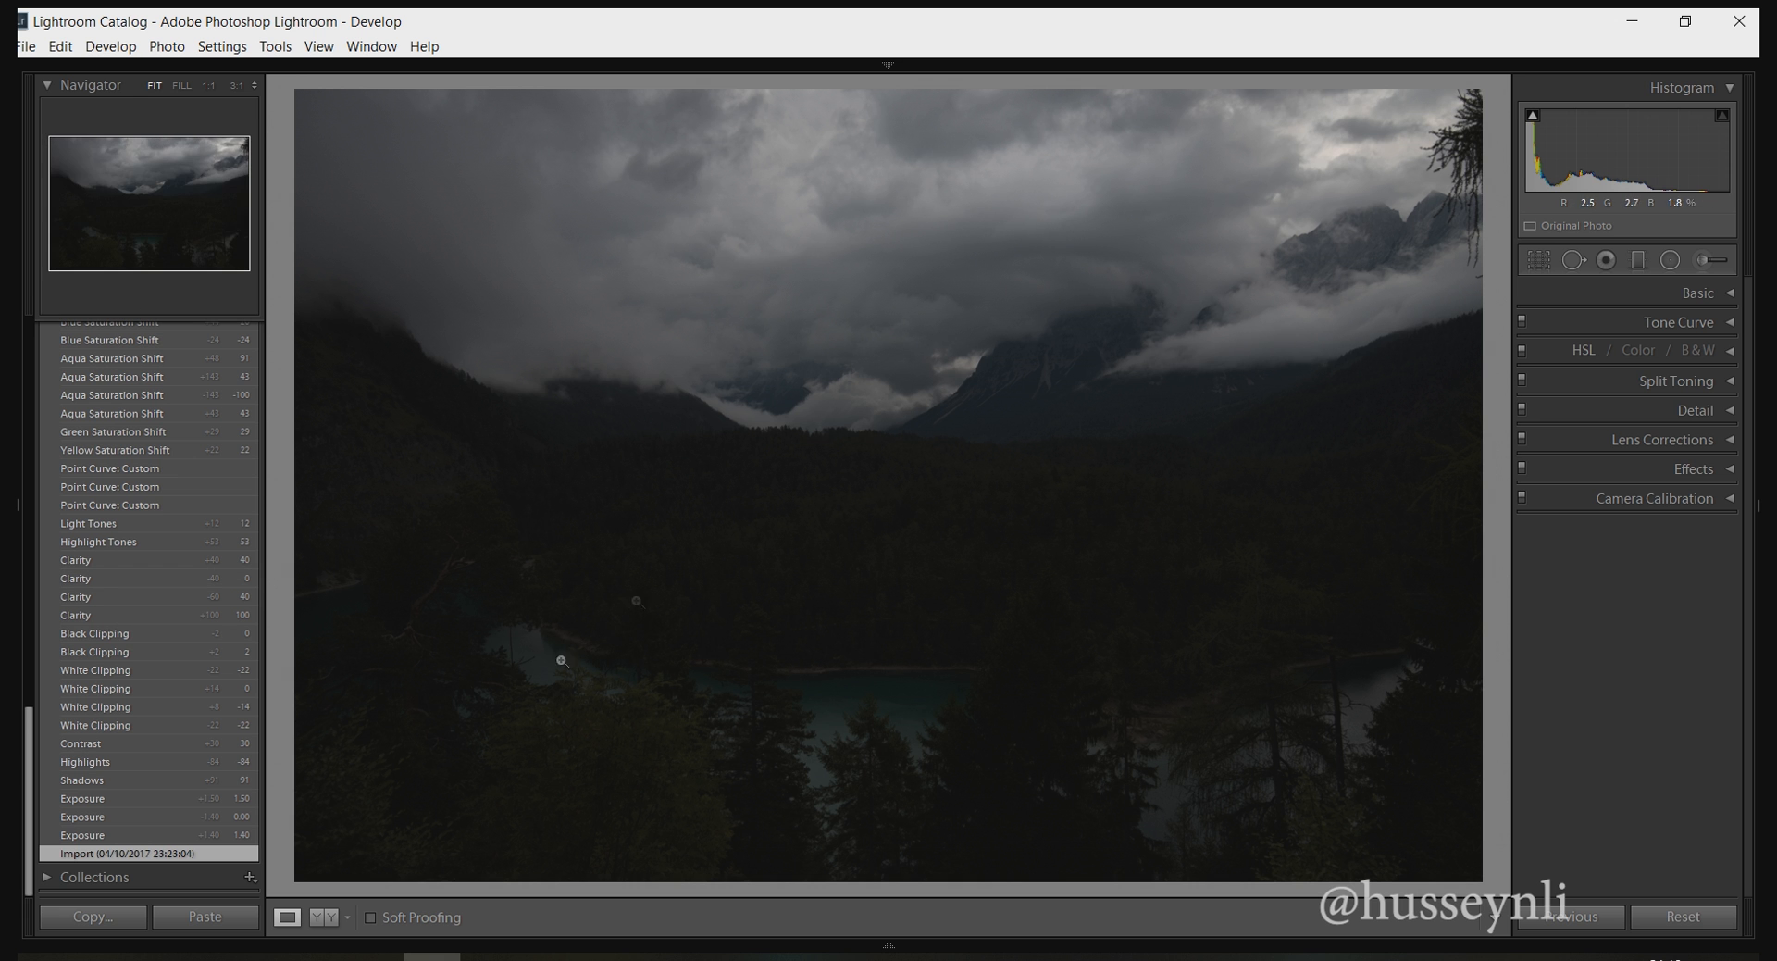
pyautogui.scroll(15, 147, 449)
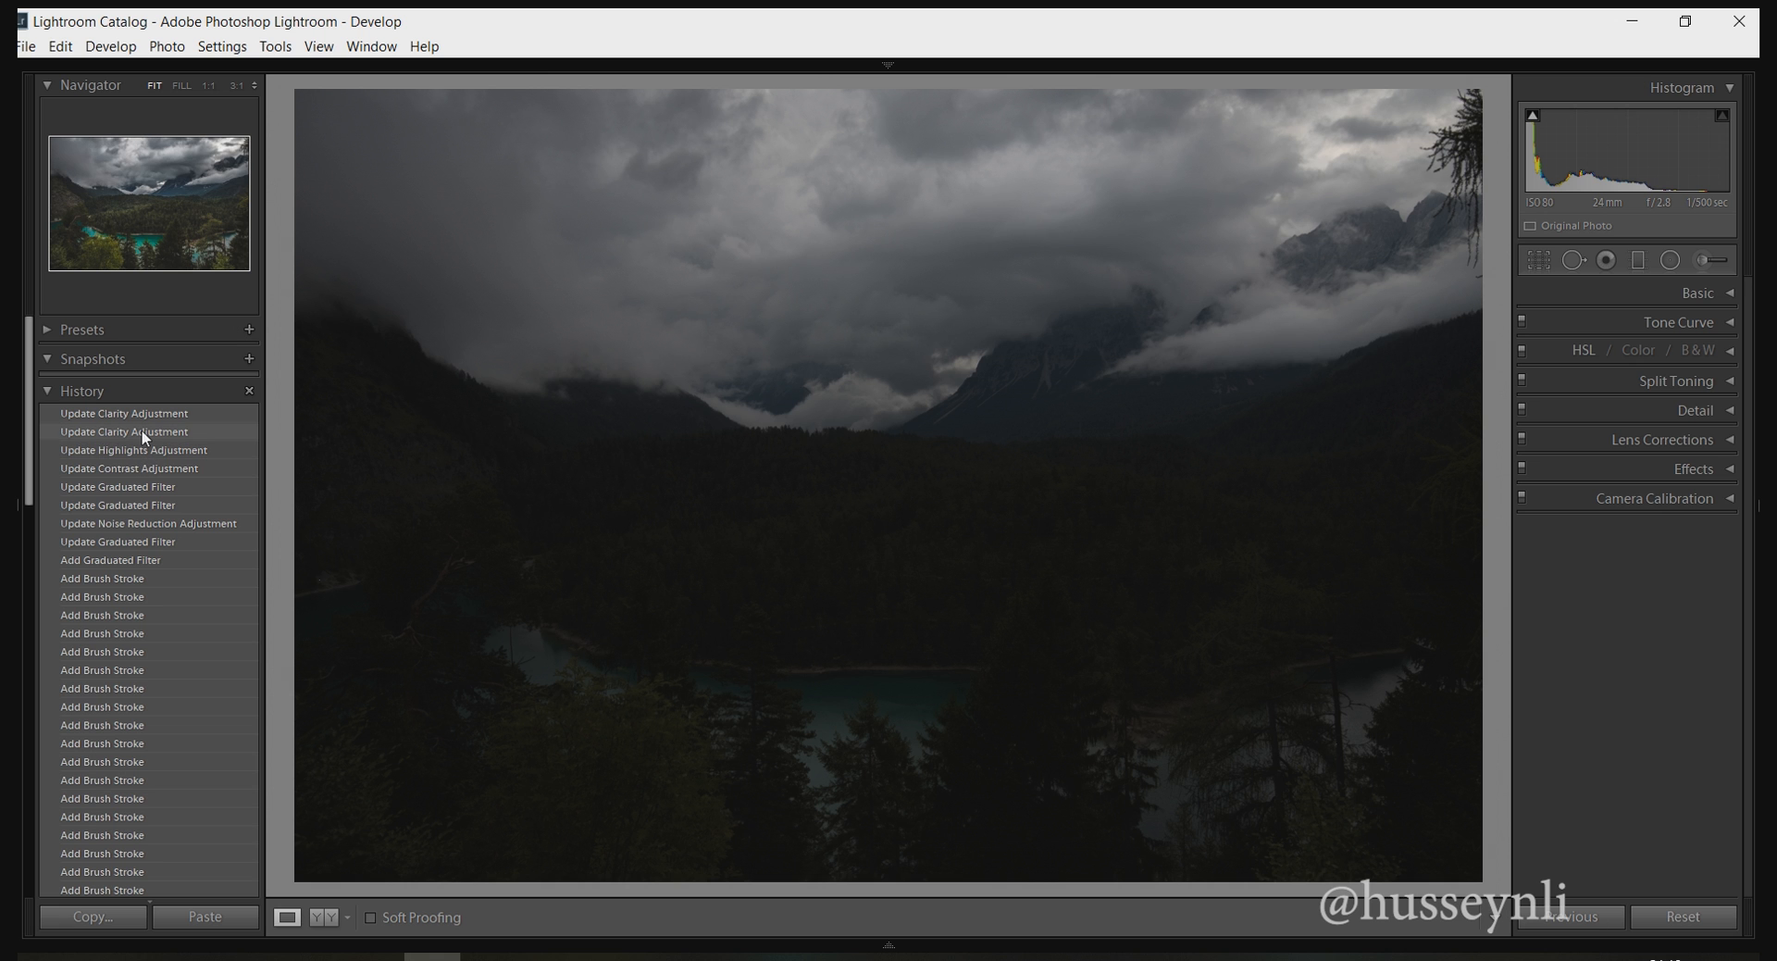
pyautogui.click(141, 418)
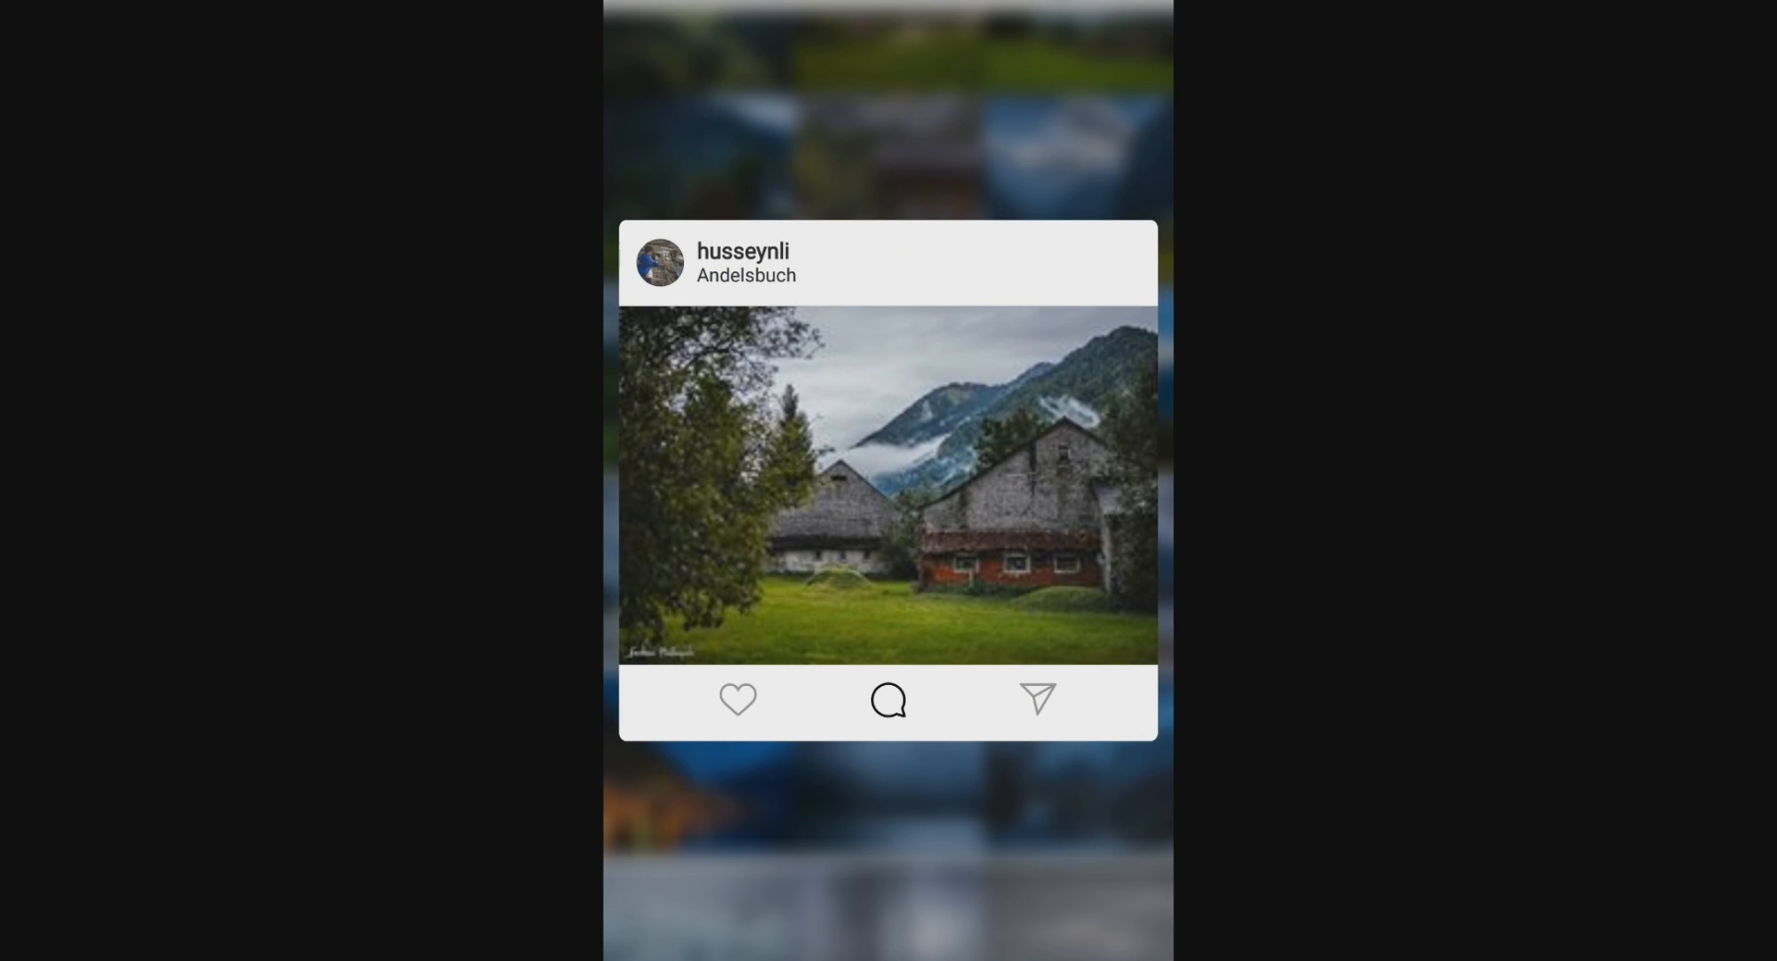
# Browse the landscape photo grid of the Instagram profile and preview the Austria post with the green meadow and low clouds.
pyautogui.scroll(3, 889, 481)
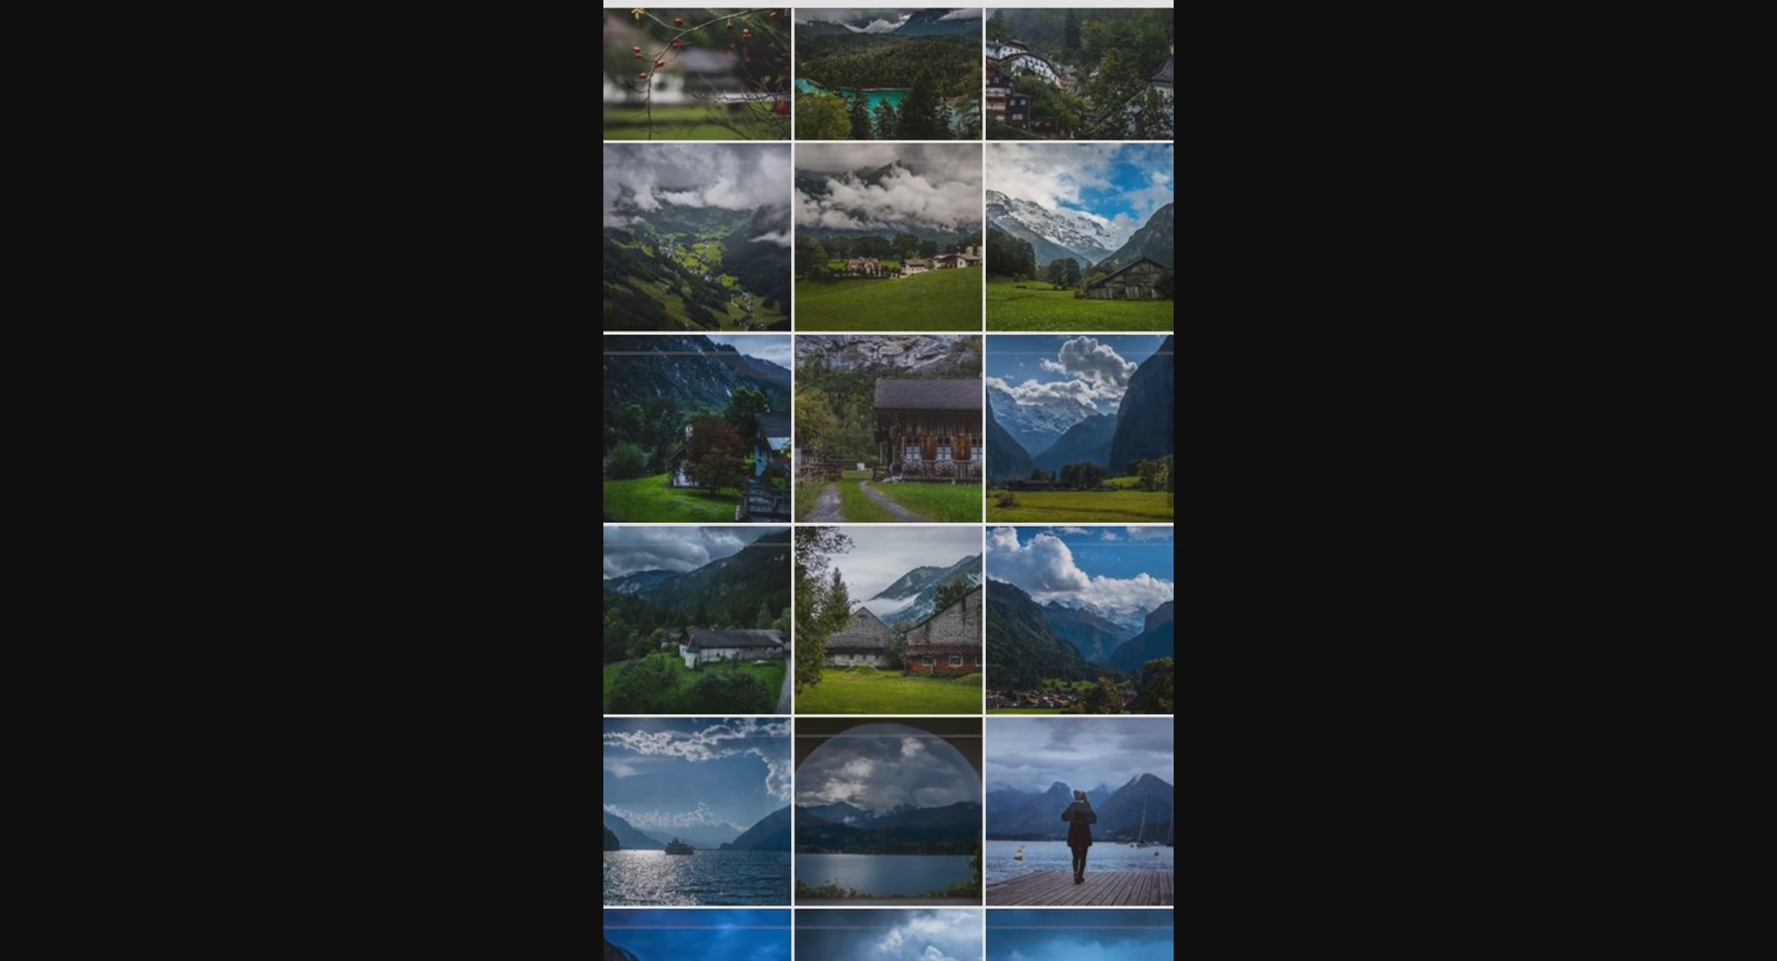
pyautogui.click(888, 298)
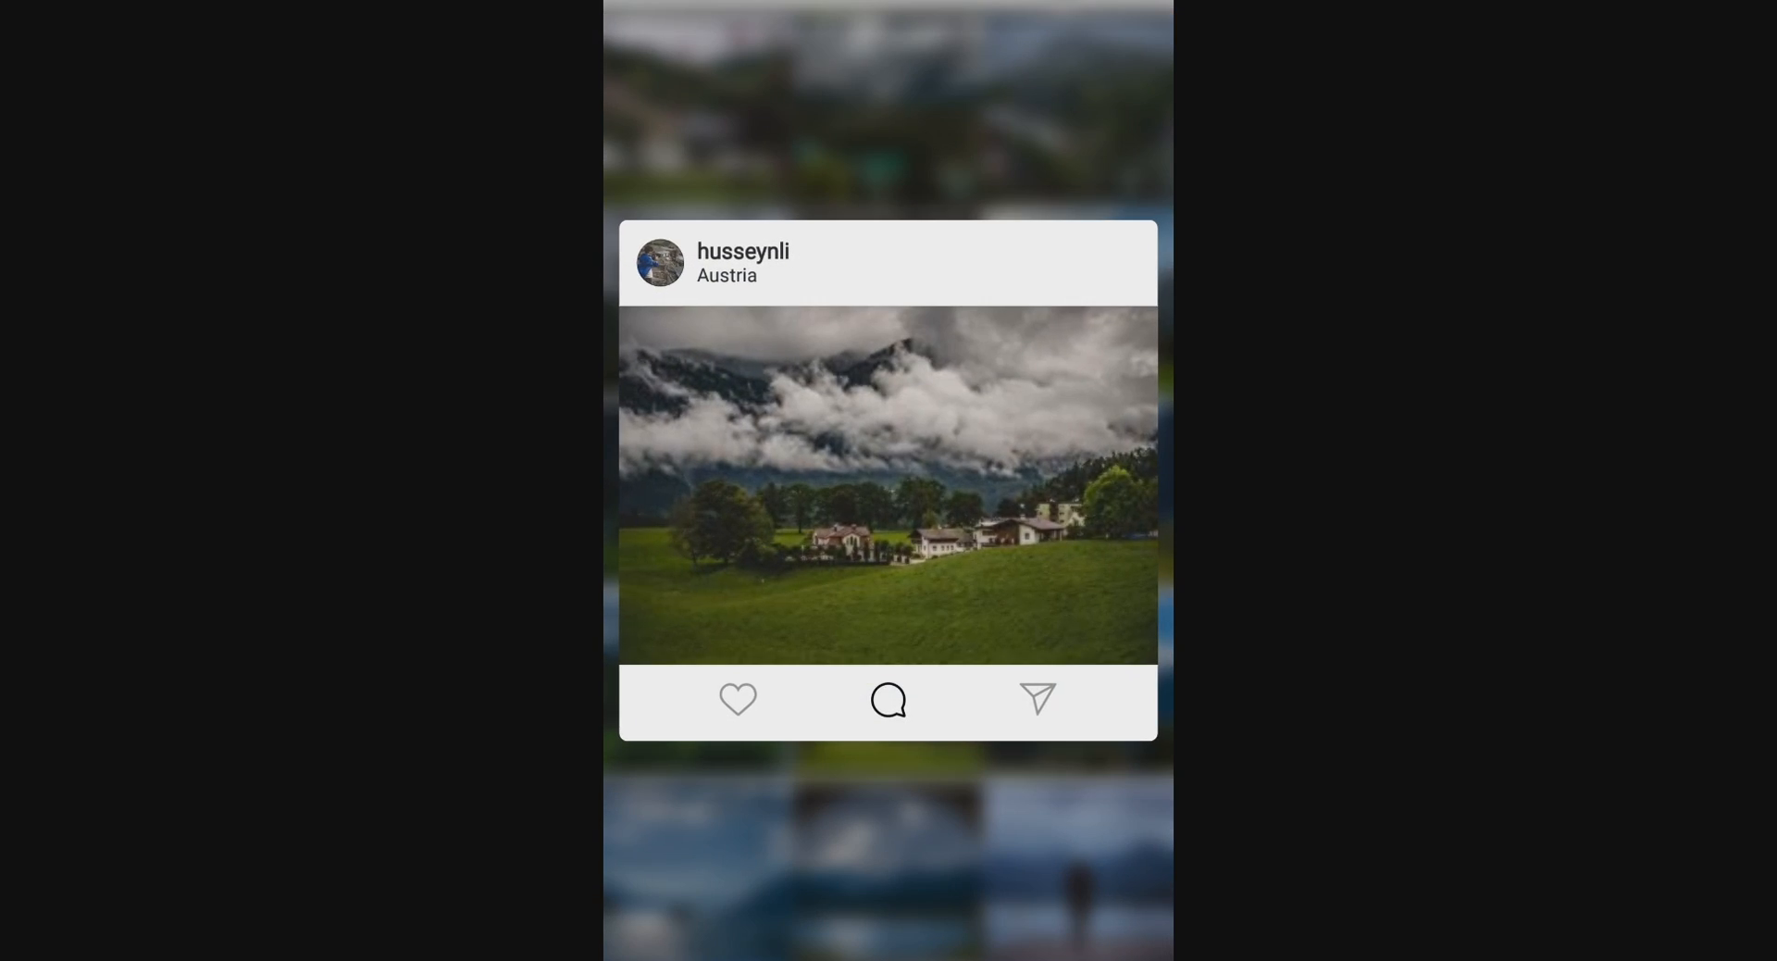
pyautogui.scroll(2, 889, 480)
pyautogui.scroll(2, 889, 481)
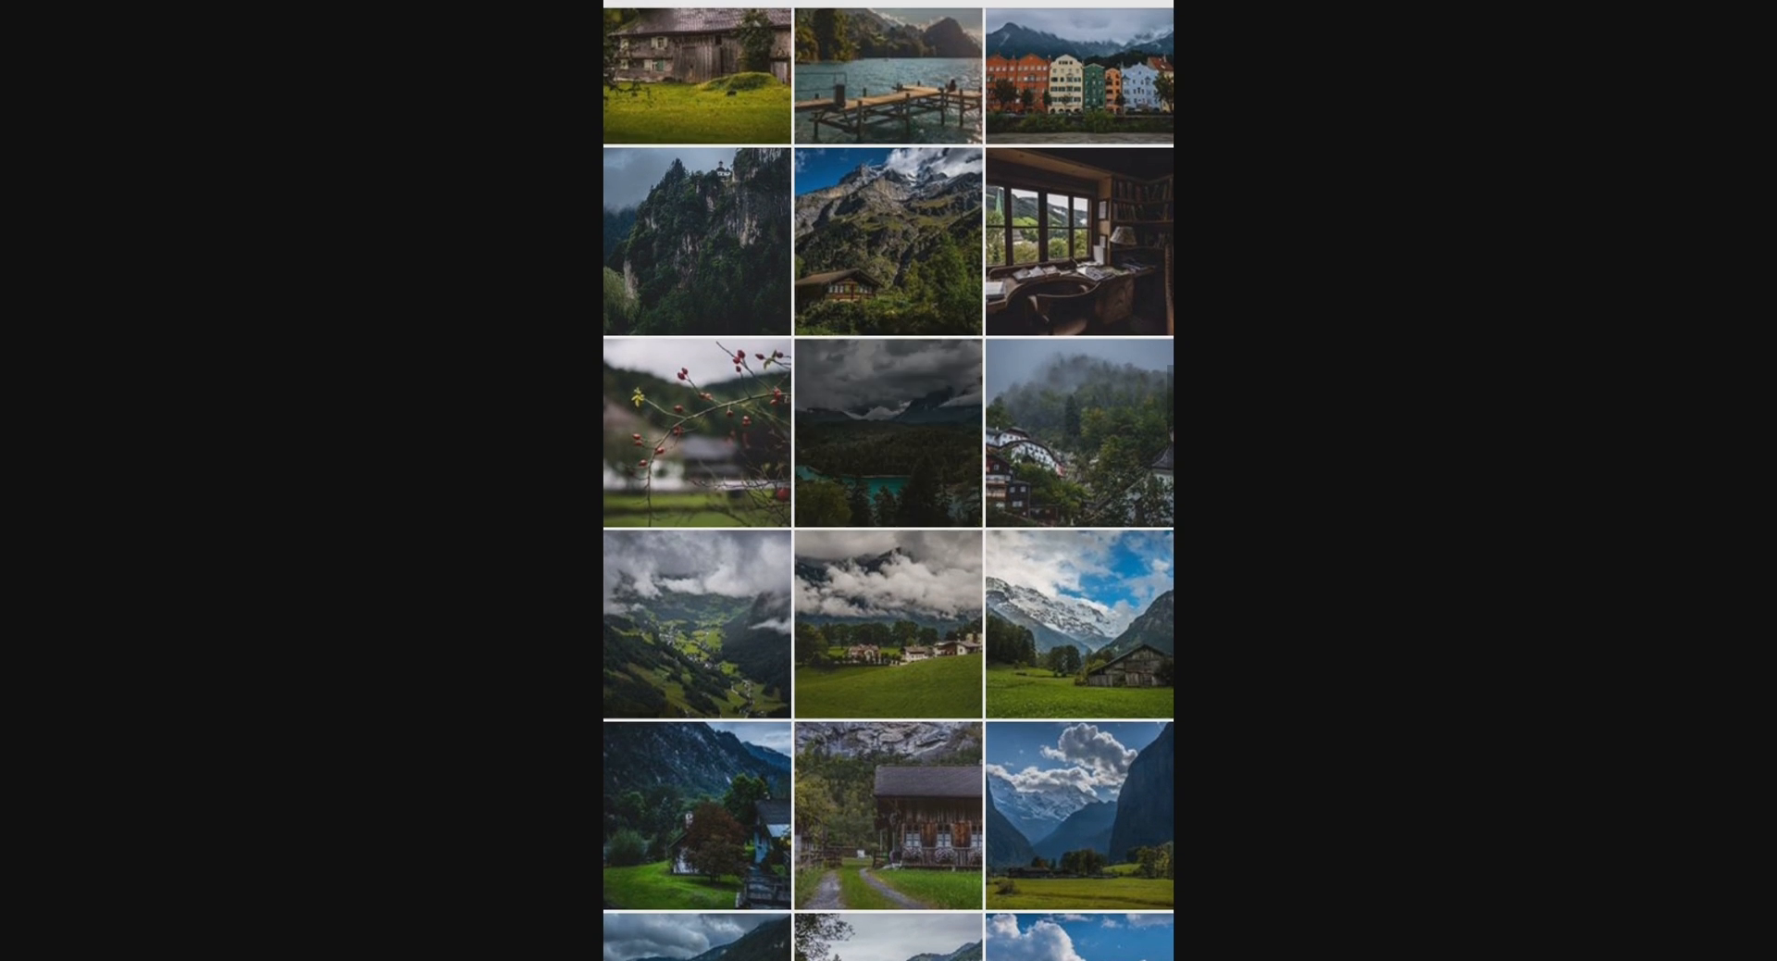